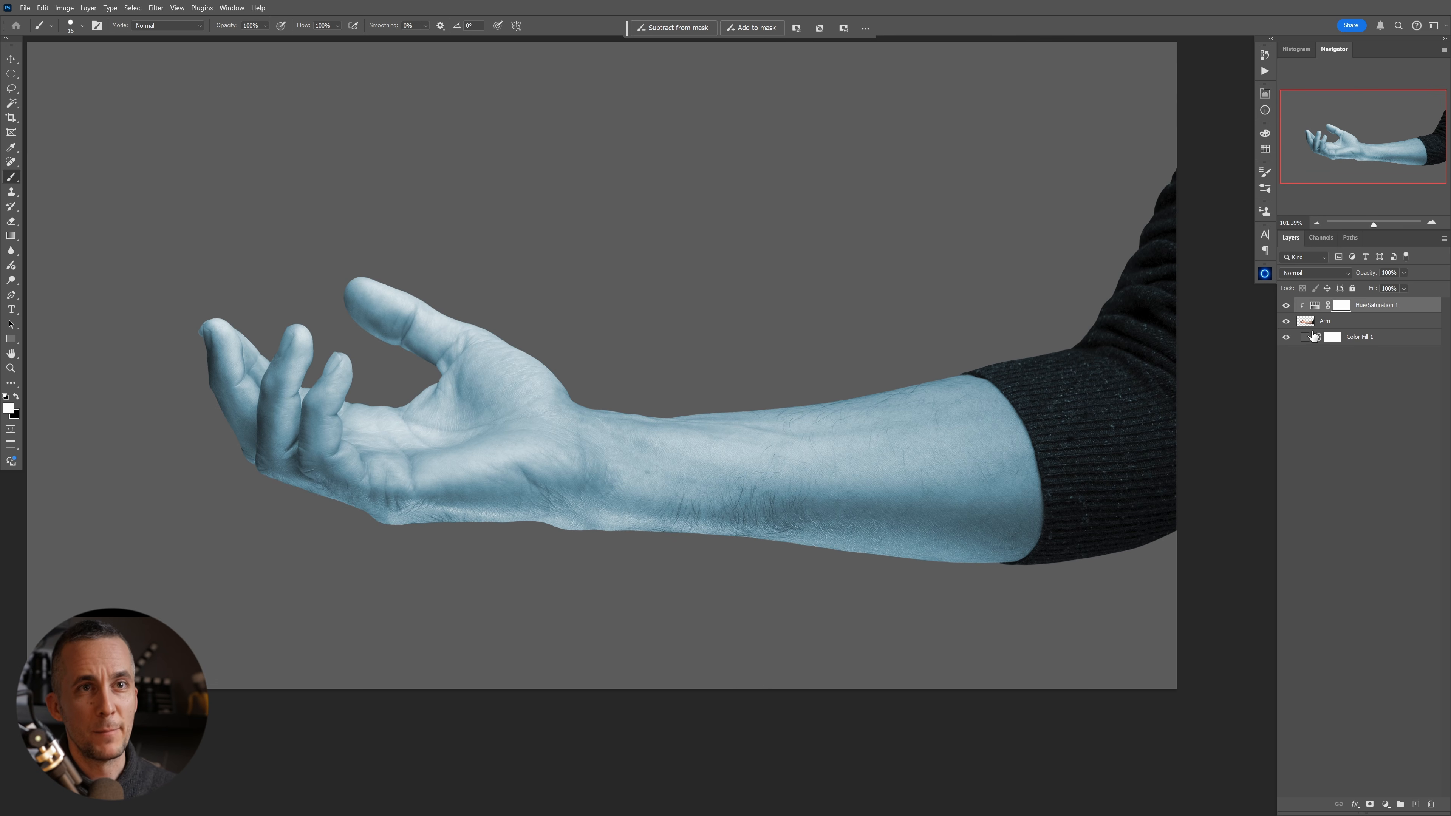
# - Duplicate the Arm layer twice and place both copies above Hue/Saturation 1, keeping that adjustment clipped to the original Arm layer
pyautogui.click(1310, 322)
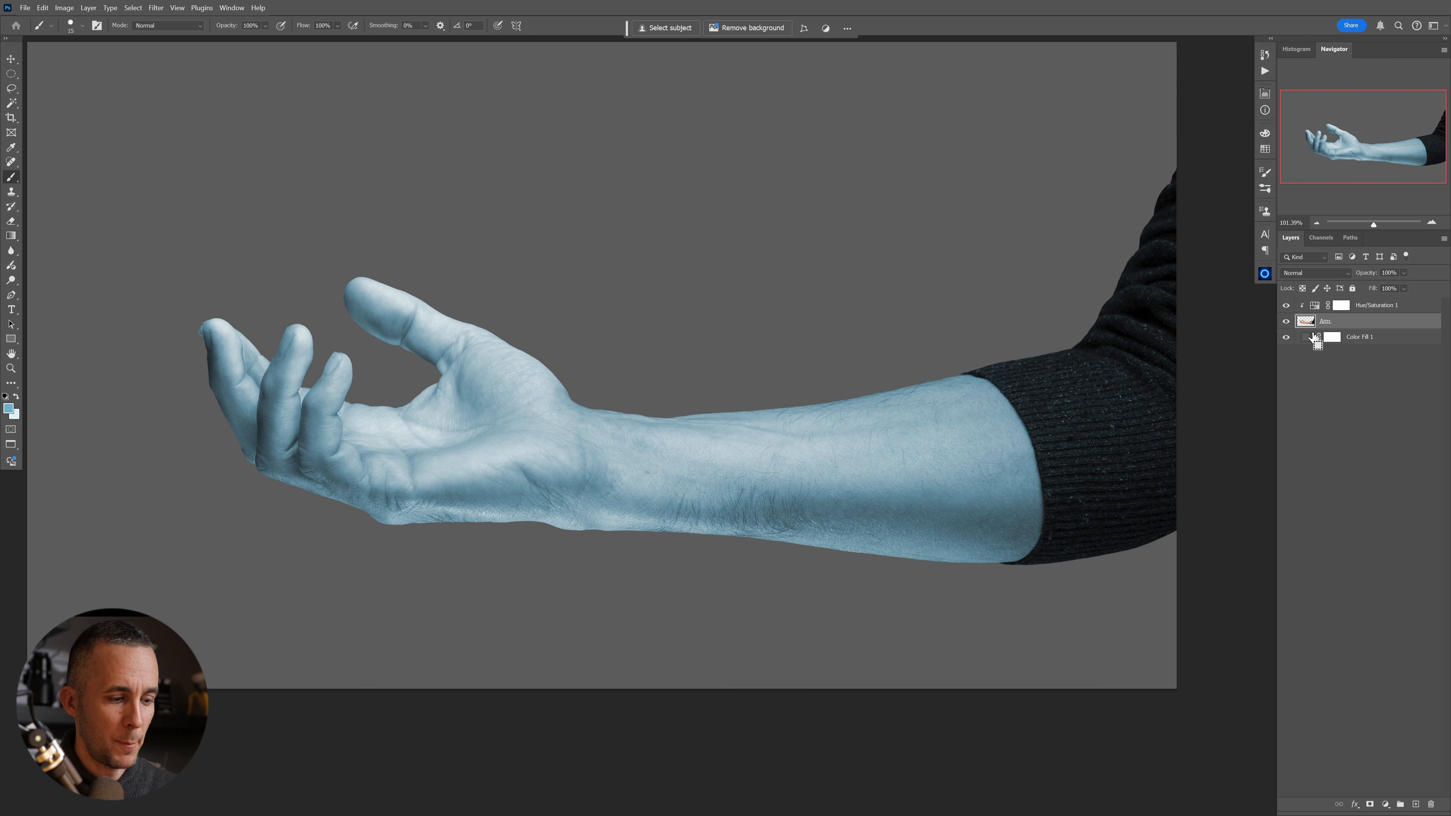
pyautogui.hotkey('ctrl', 'j')
pyautogui.hotkey('ctrl', 'j')
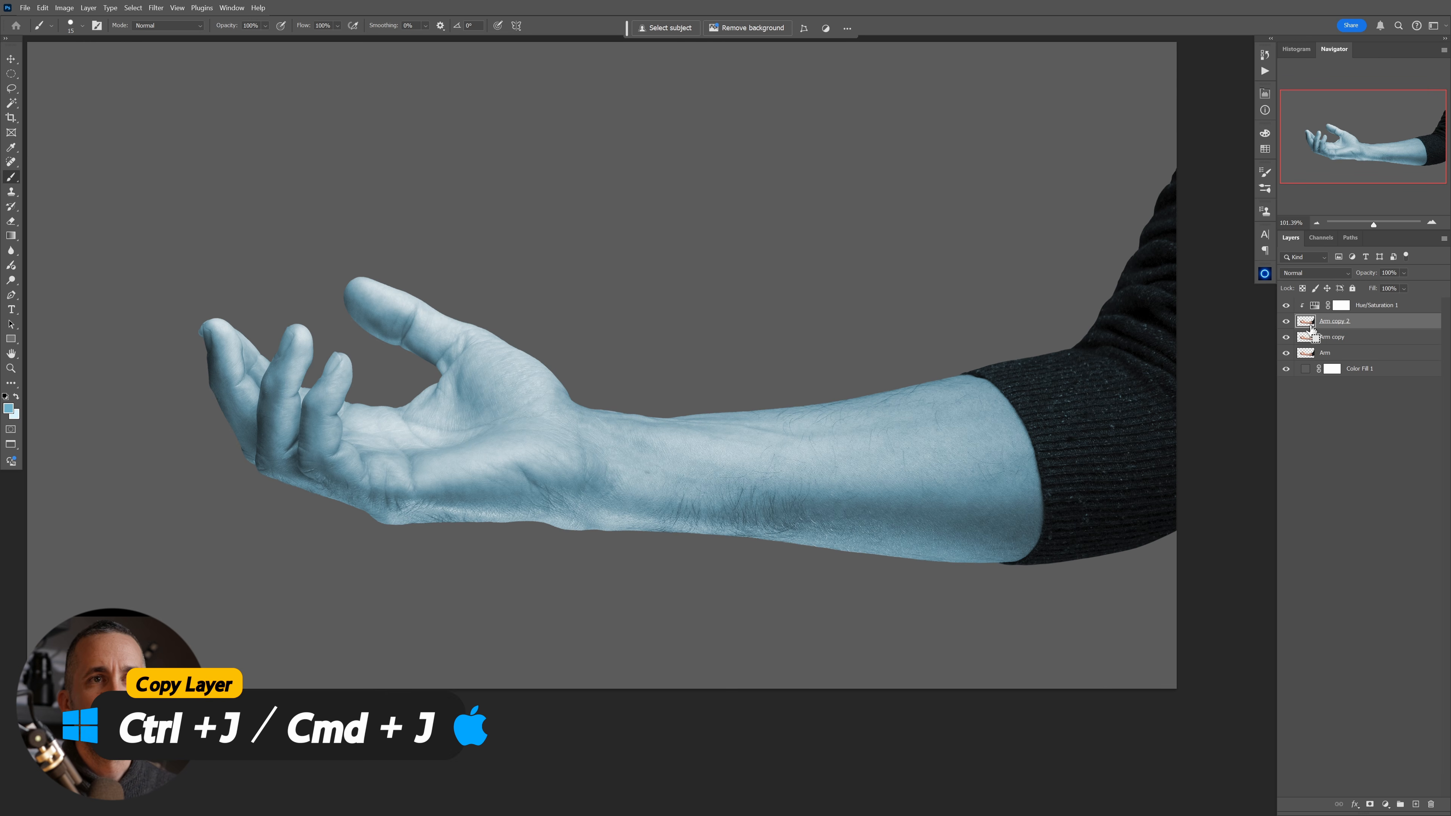
pyautogui.click(1311, 337)
pyautogui.keyDown('shift'); pyautogui.click(1311, 324); pyautogui.keyUp('shift')
pyautogui.moveTo(1311, 324); pyautogui.dragTo(1318, 300)
pyautogui.keyDown('alt'); pyautogui.click(1312, 345); pyautogui.keyUp('alt')
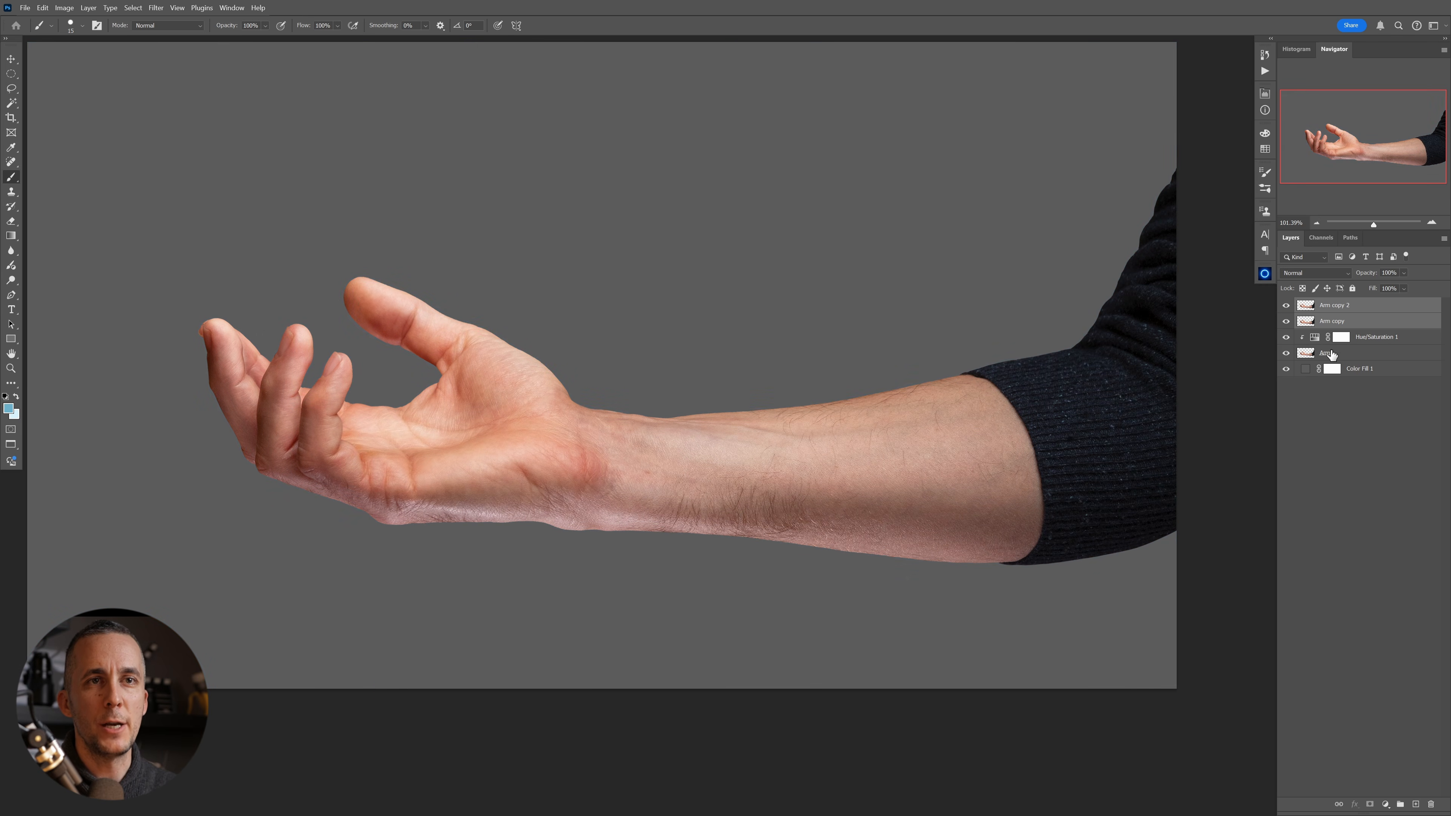
# - Duplicate Arm copy 2 once more and hide the two uppermost arm layers, leaving Arm copy as the active layer
pyautogui.click(1322, 310)
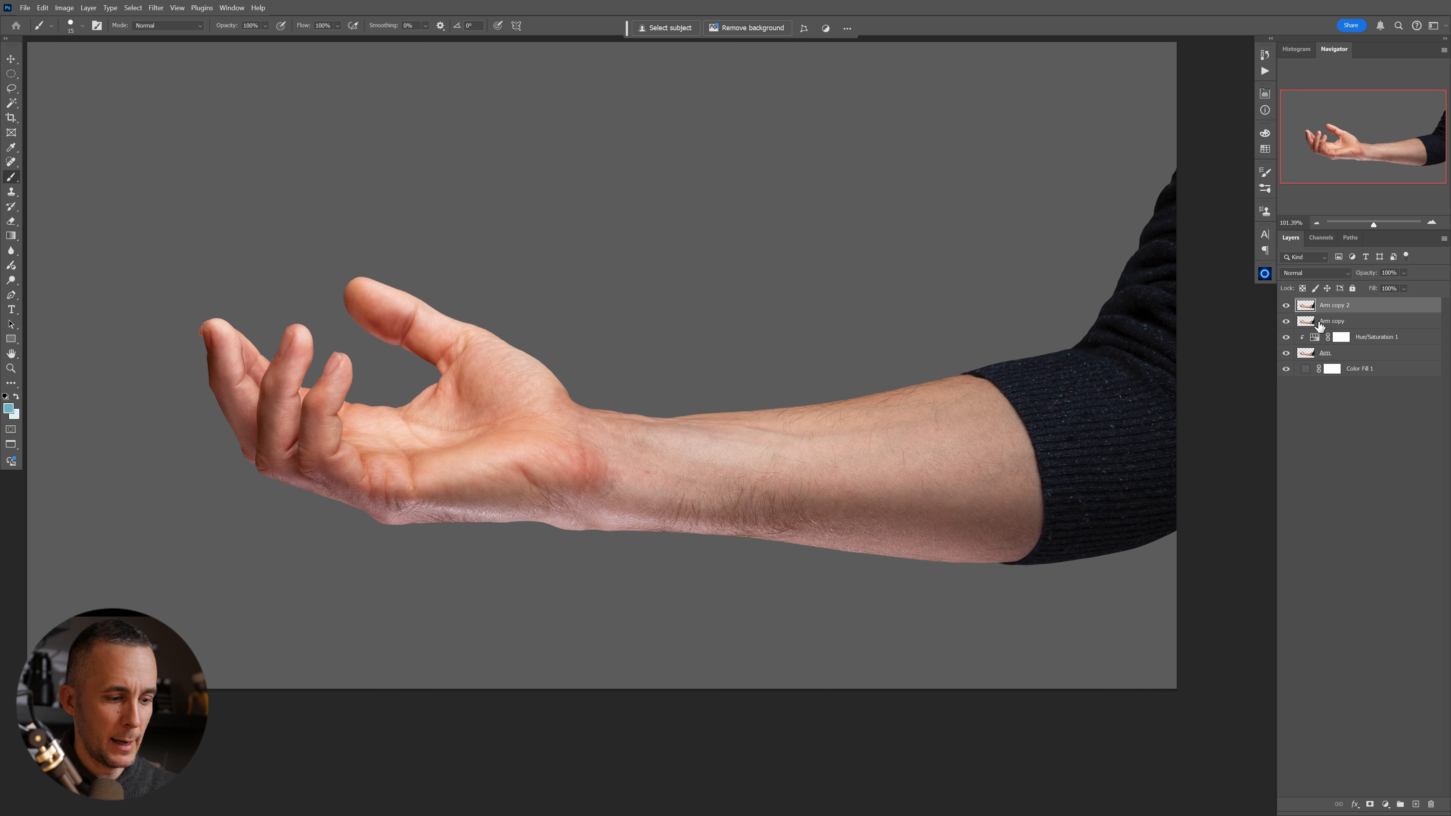
pyautogui.hotkey('ctrl', 'j')
pyautogui.moveTo(1287, 307); pyautogui.dragTo(1287, 322)
pyautogui.click(1352, 341)
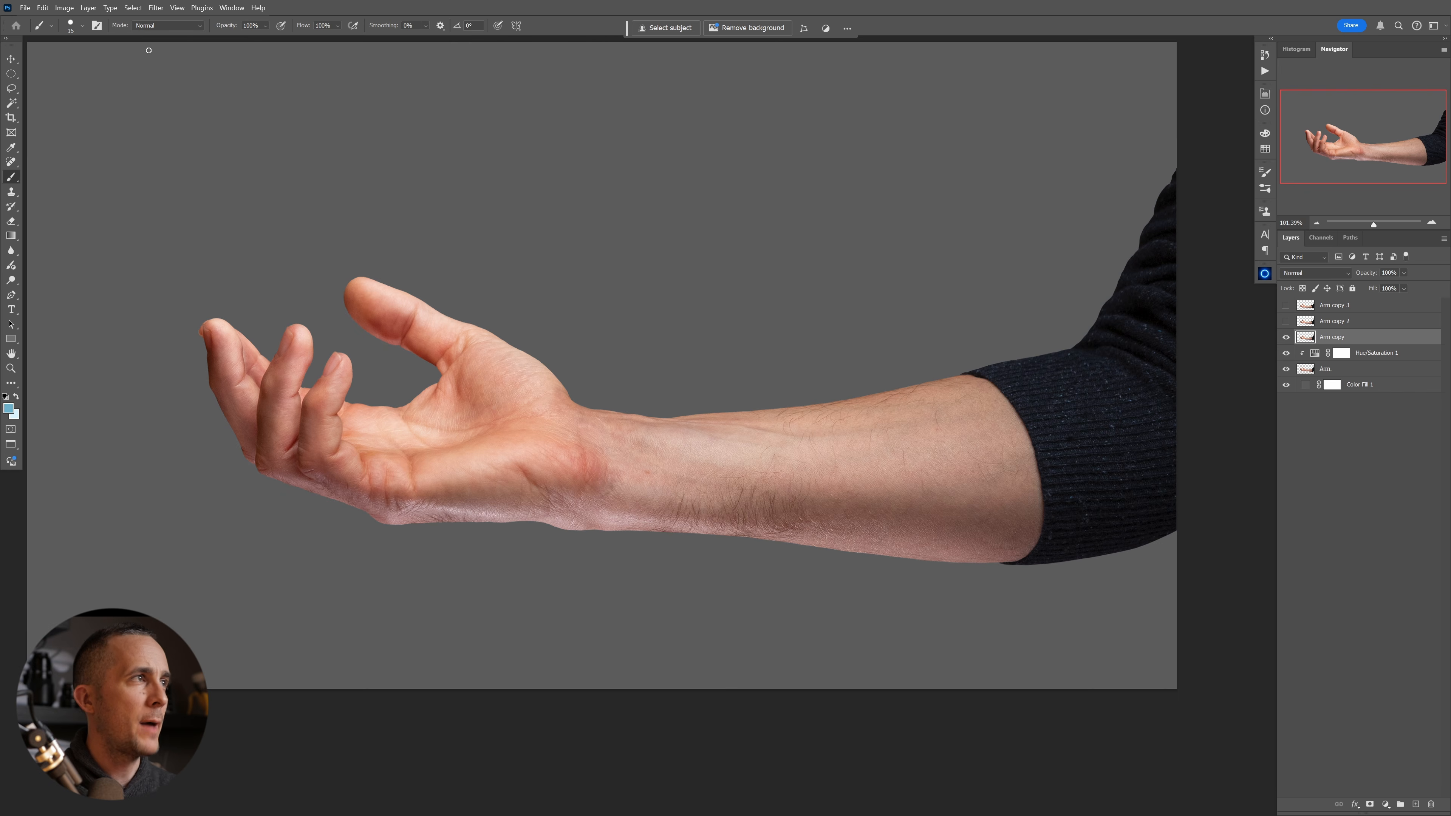
# - Apply the Chrome sketch filter from the Filter Gallery to Arm copy with Detail 7 and Smoothness 9
pyautogui.click(155, 8)
pyautogui.moveTo(227, 166)
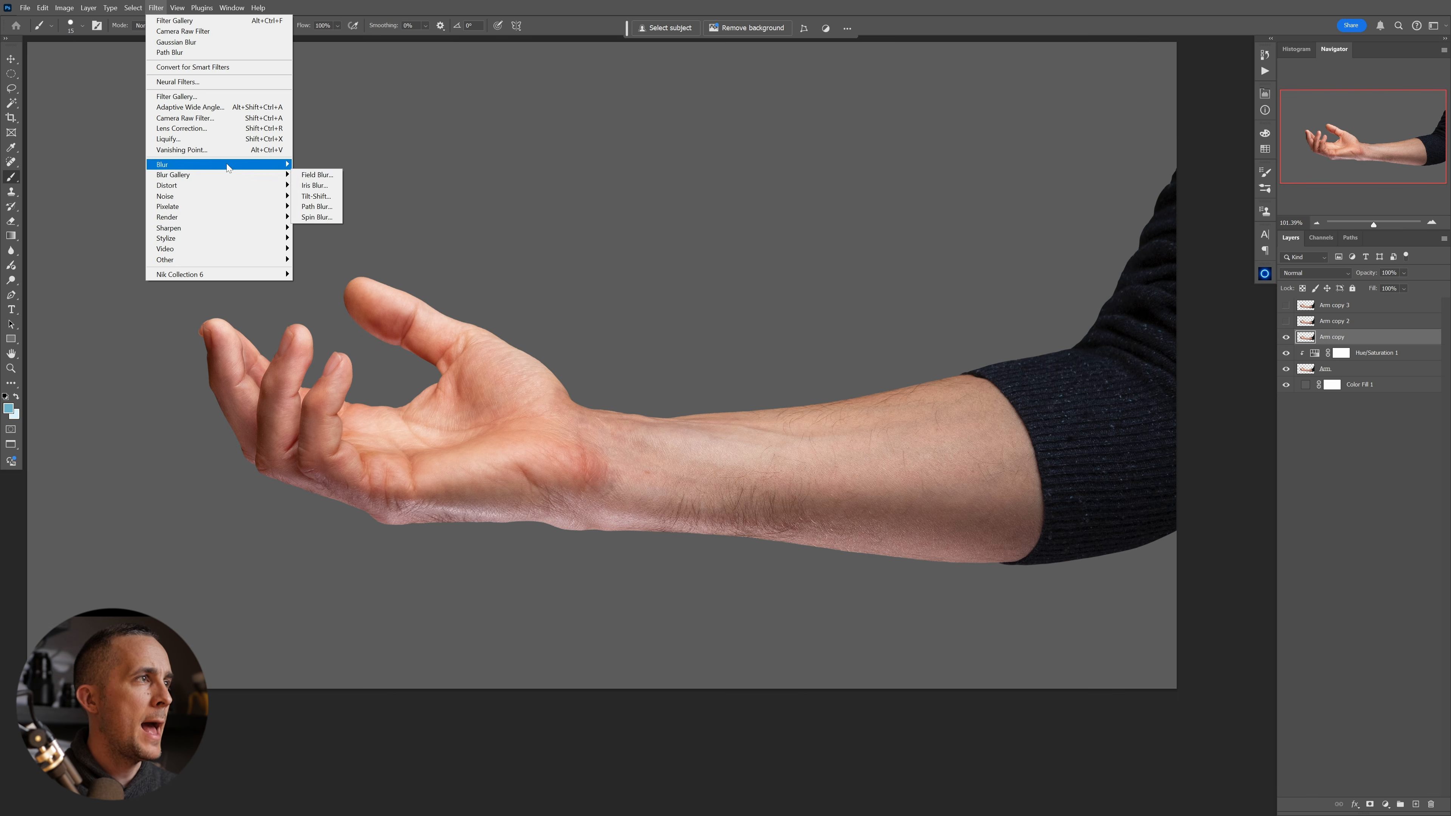
pyautogui.click(229, 96)
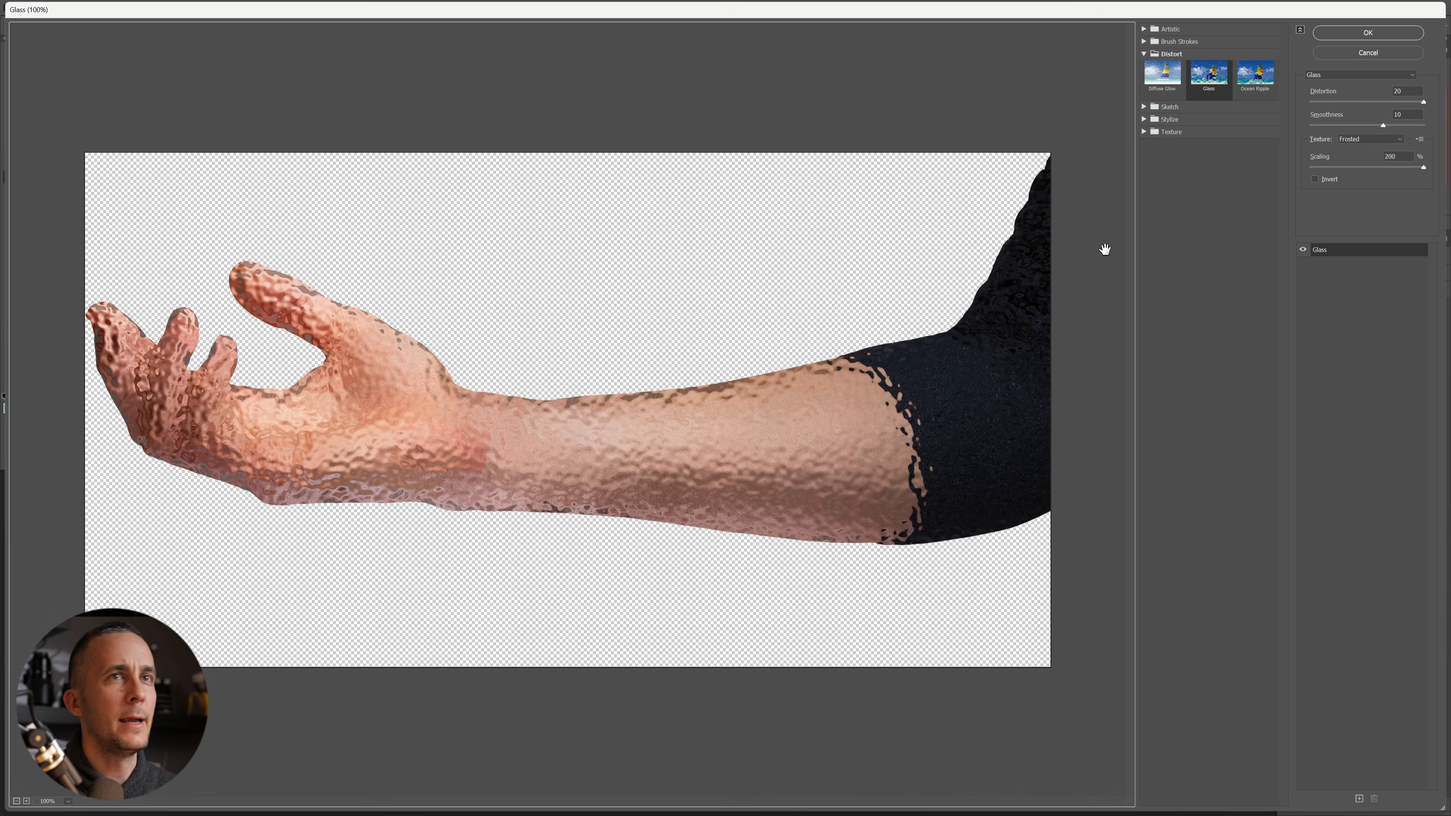
pyautogui.click(1155, 108)
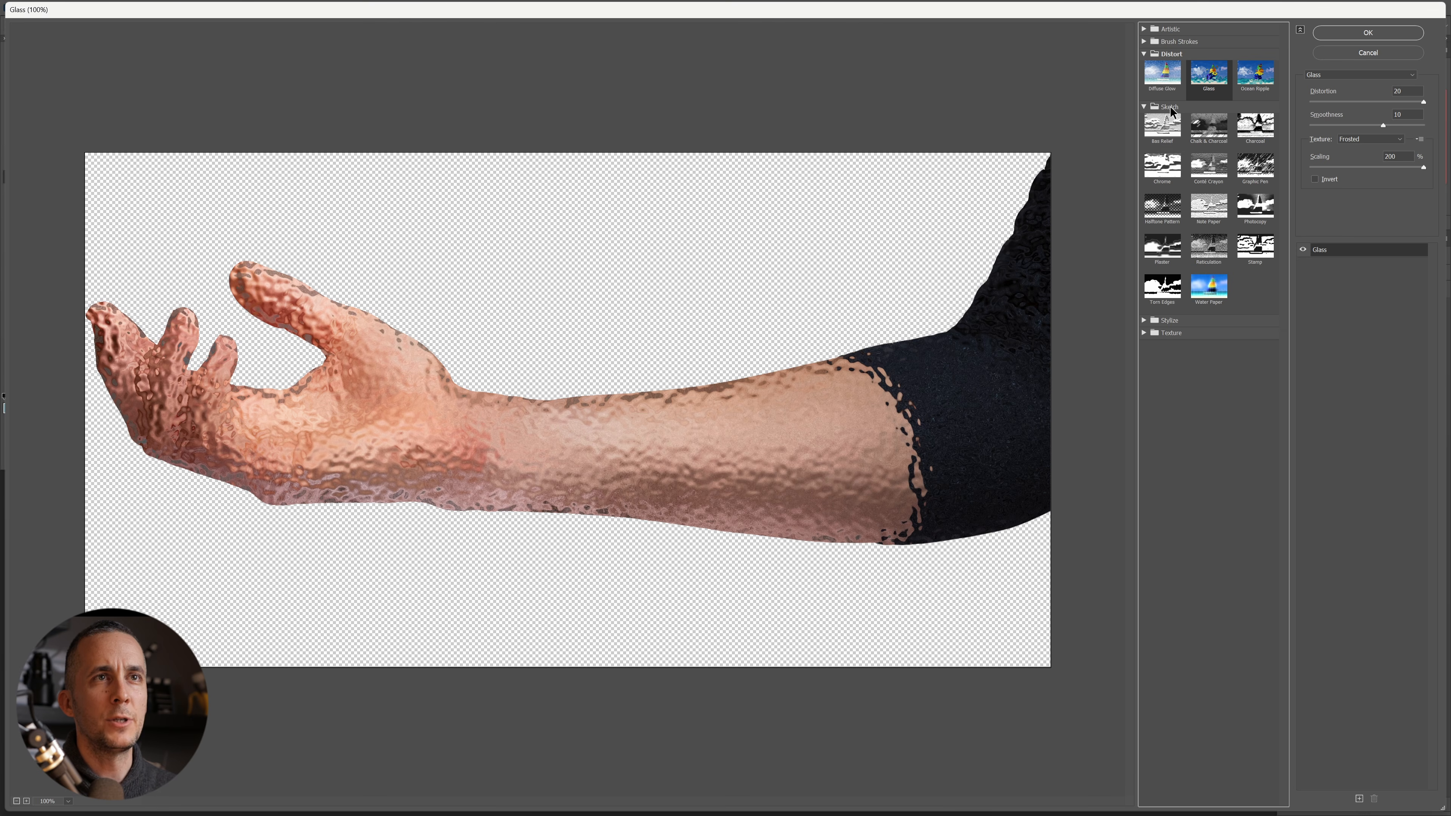
pyautogui.click(1165, 169)
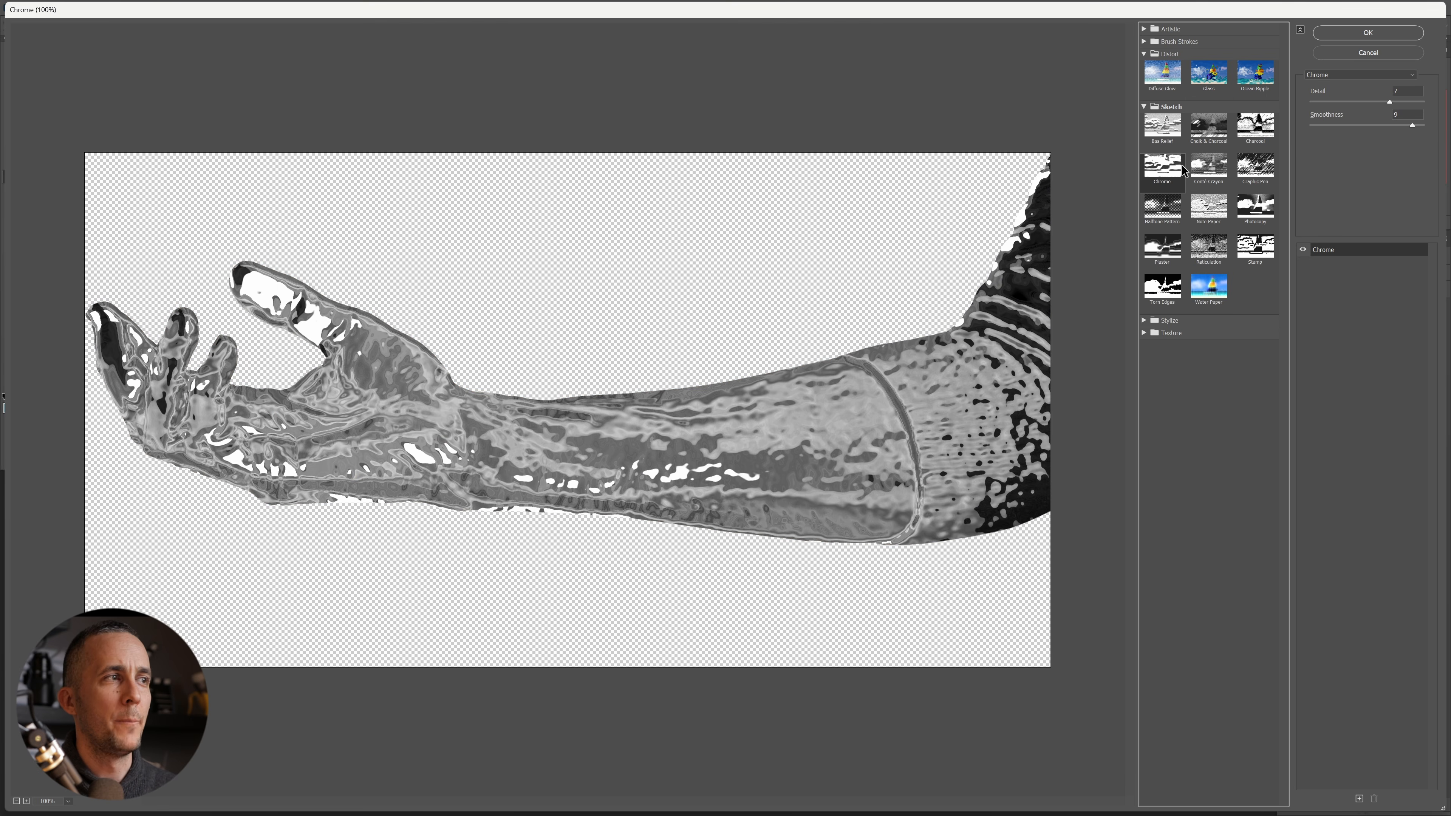
pyautogui.moveTo(1389, 101)
pyautogui.mouseDown()
pyautogui.moveTo(1369, 105)
pyautogui.moveTo(1383, 106)
pyautogui.moveTo(1377, 124)
pyautogui.moveTo(1410, 125)
pyautogui.moveTo(1393, 101)
pyautogui.mouseUp()
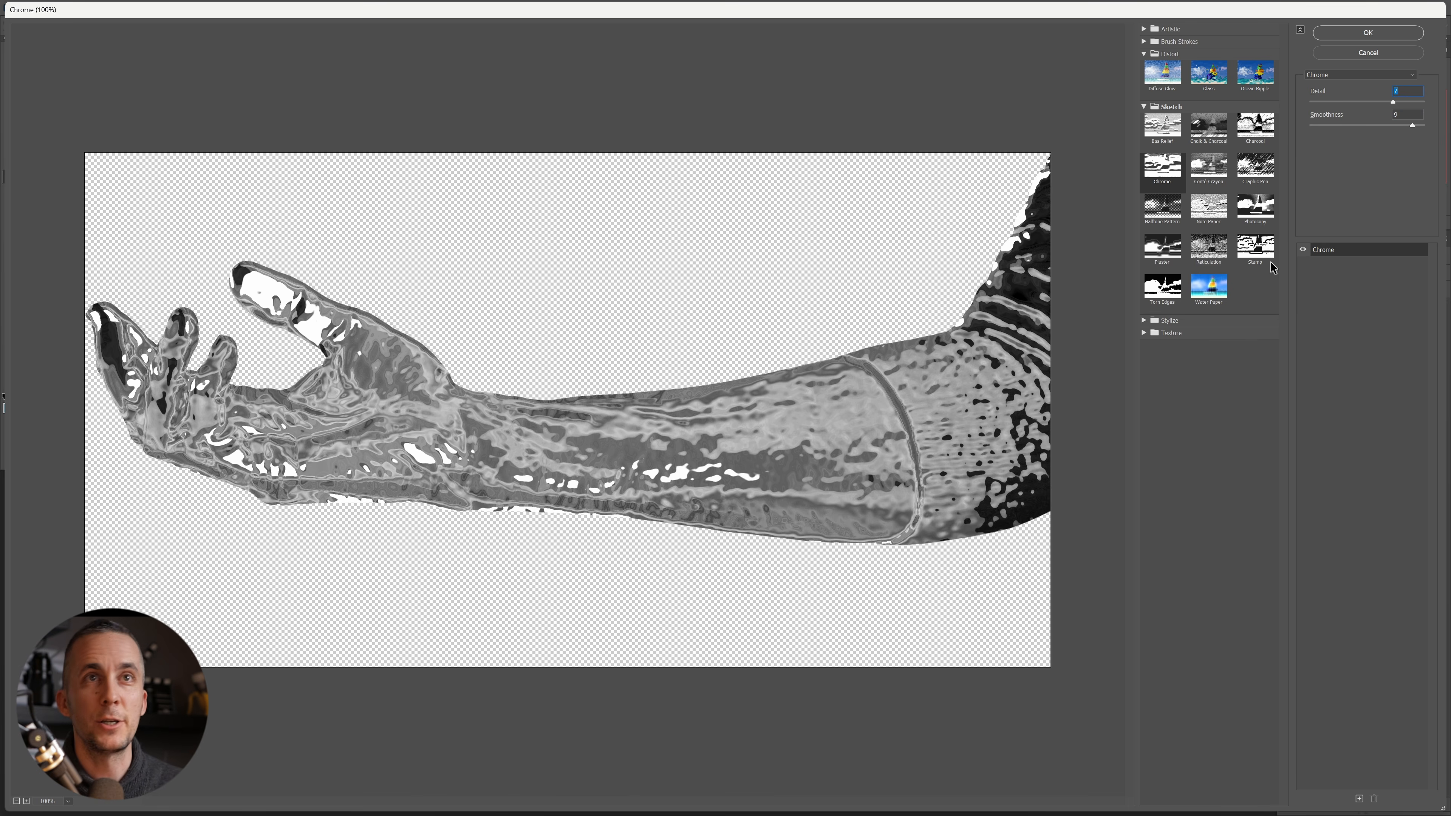
pyautogui.click(1367, 33)
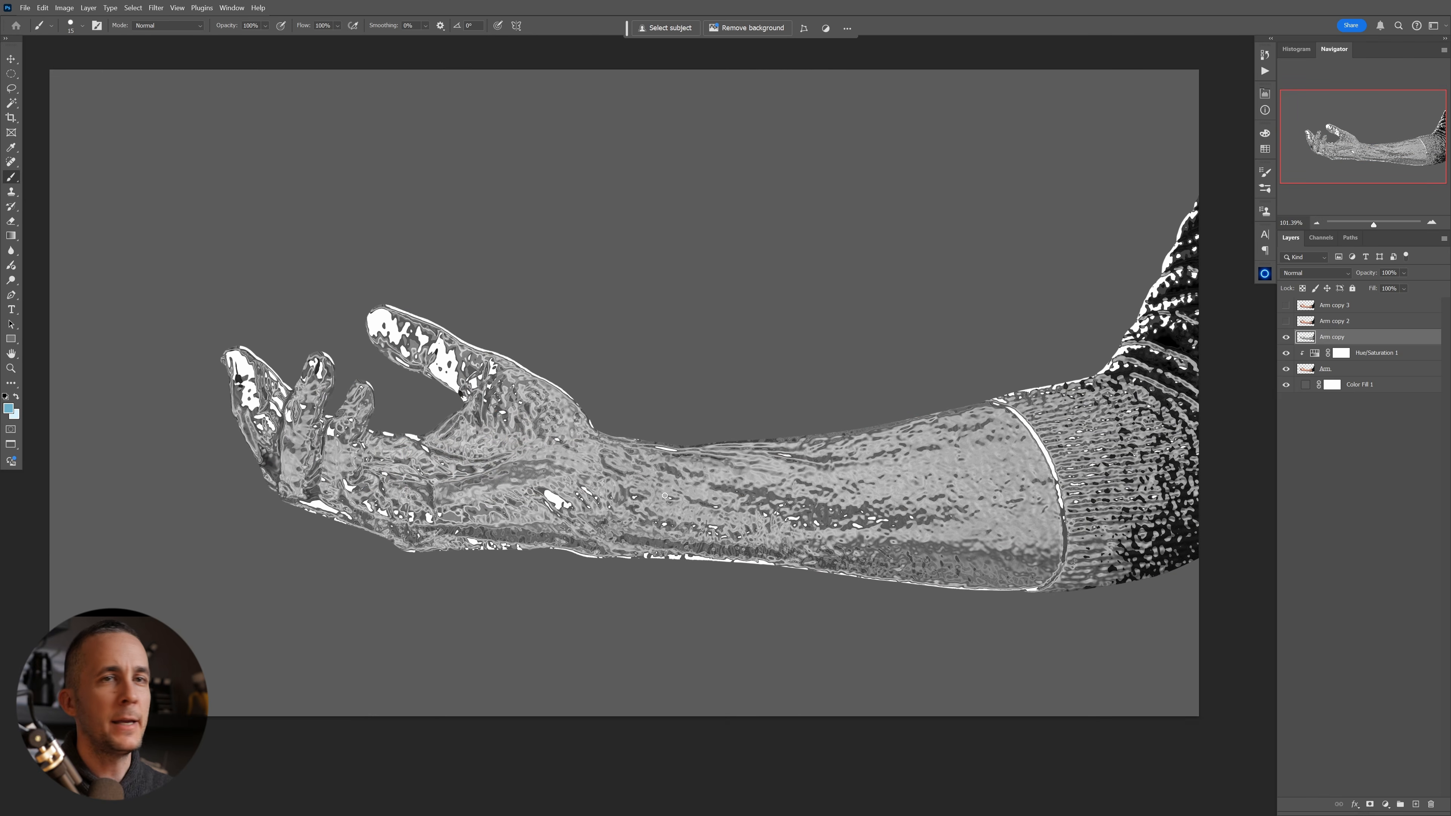
# - Set Arm copy to Screen blending and split its underlying-layer black Blend If slider to 36 / 184
pyautogui.click(1320, 278)
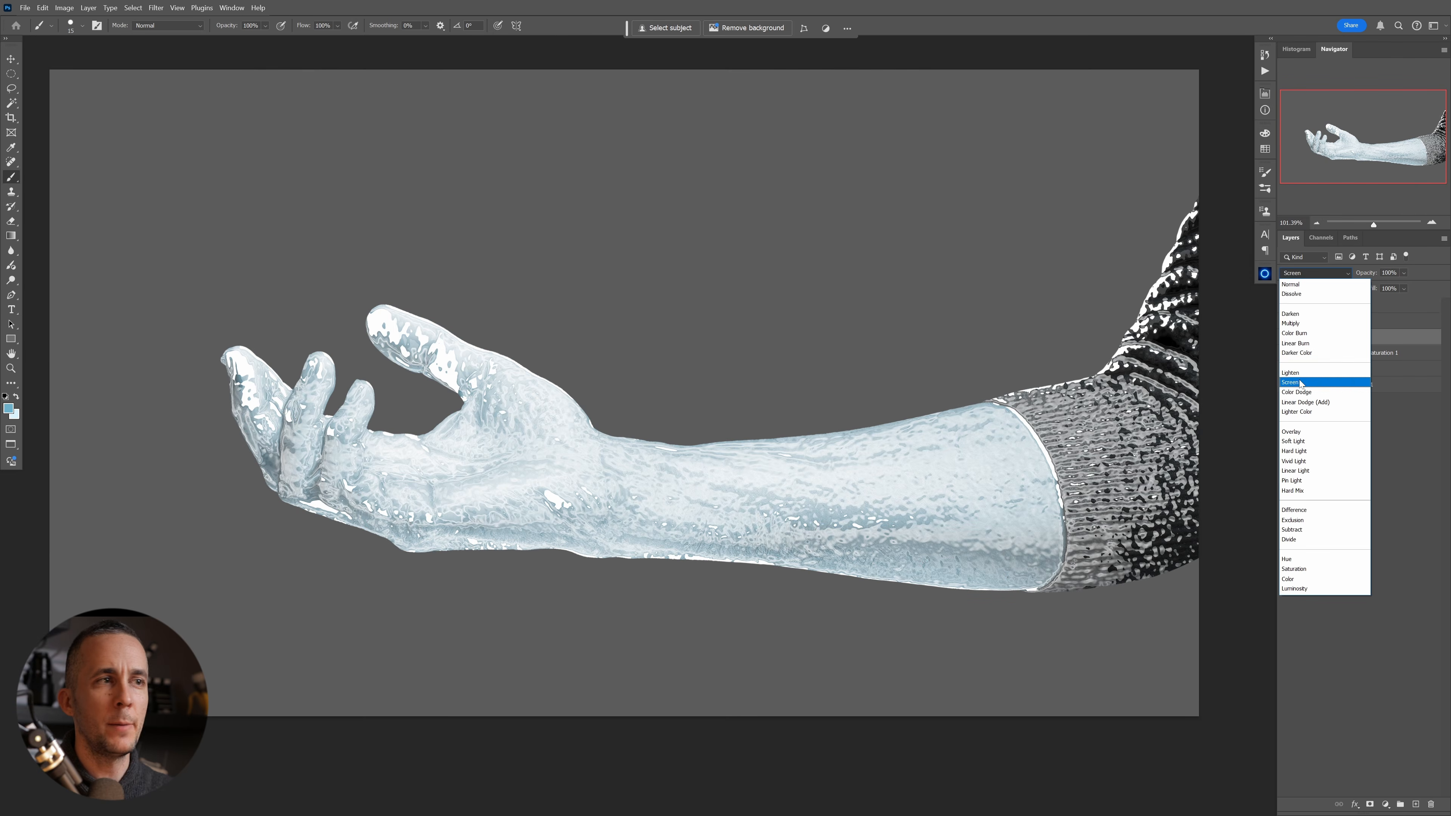
pyautogui.click(1309, 374)
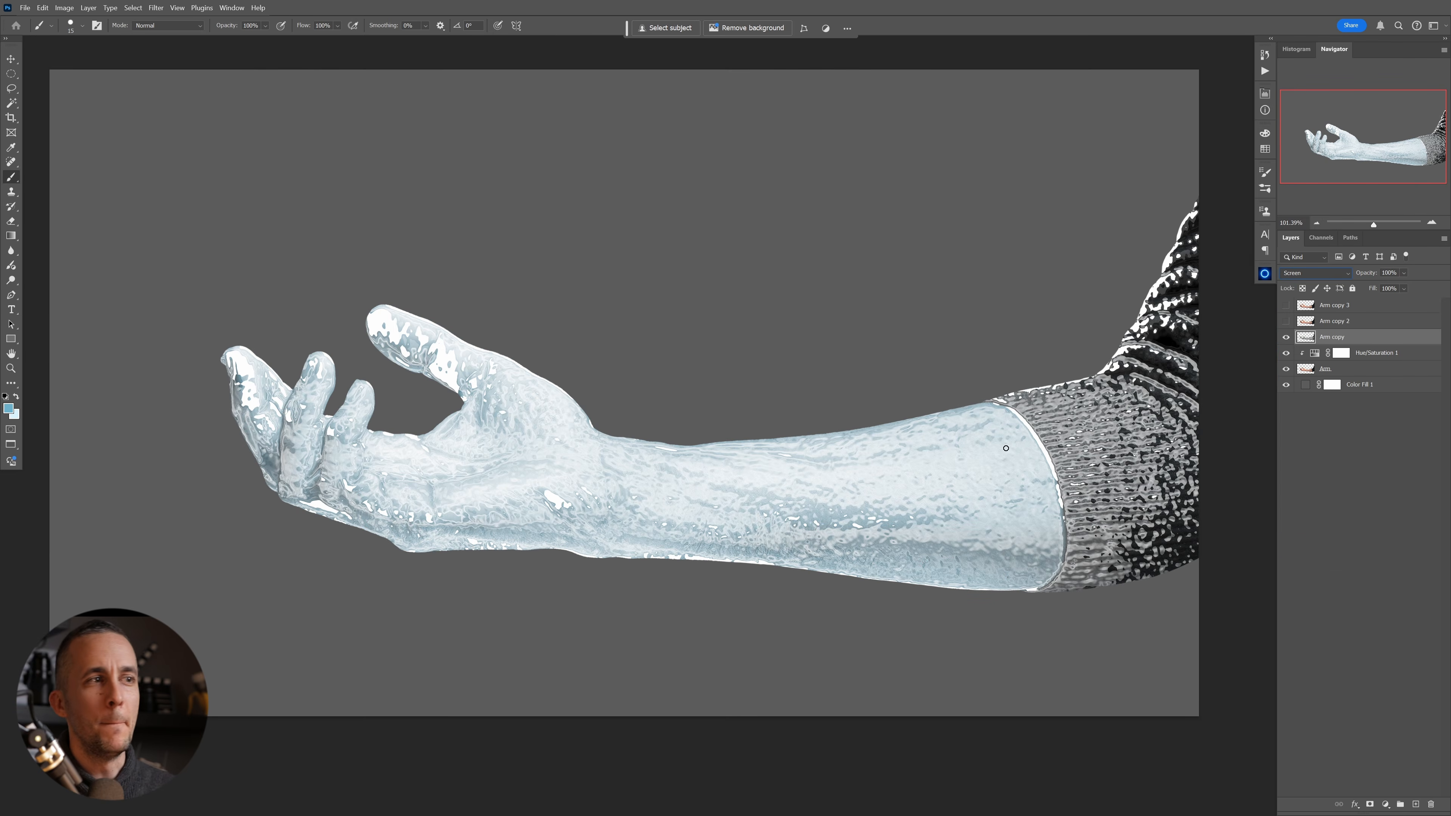
pyautogui.doubleClick(1412, 347)
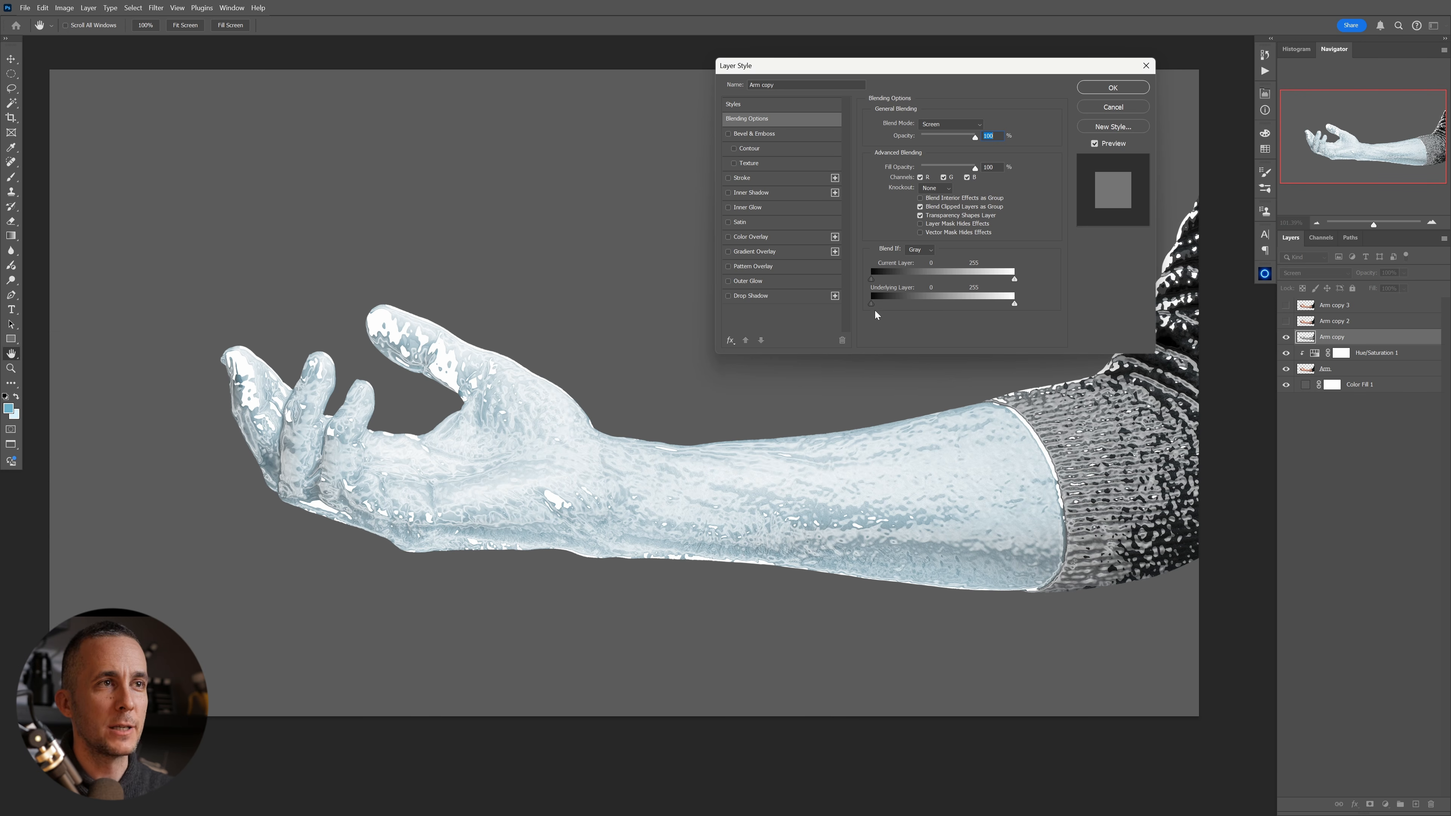
pyautogui.moveTo(873, 304)
pyautogui.mouseDown()
pyautogui.moveTo(958, 306)
pyautogui.moveTo(896, 316)
pyautogui.moveTo(882, 316)
pyautogui.moveTo(972, 305)
pyautogui.mouseUp()
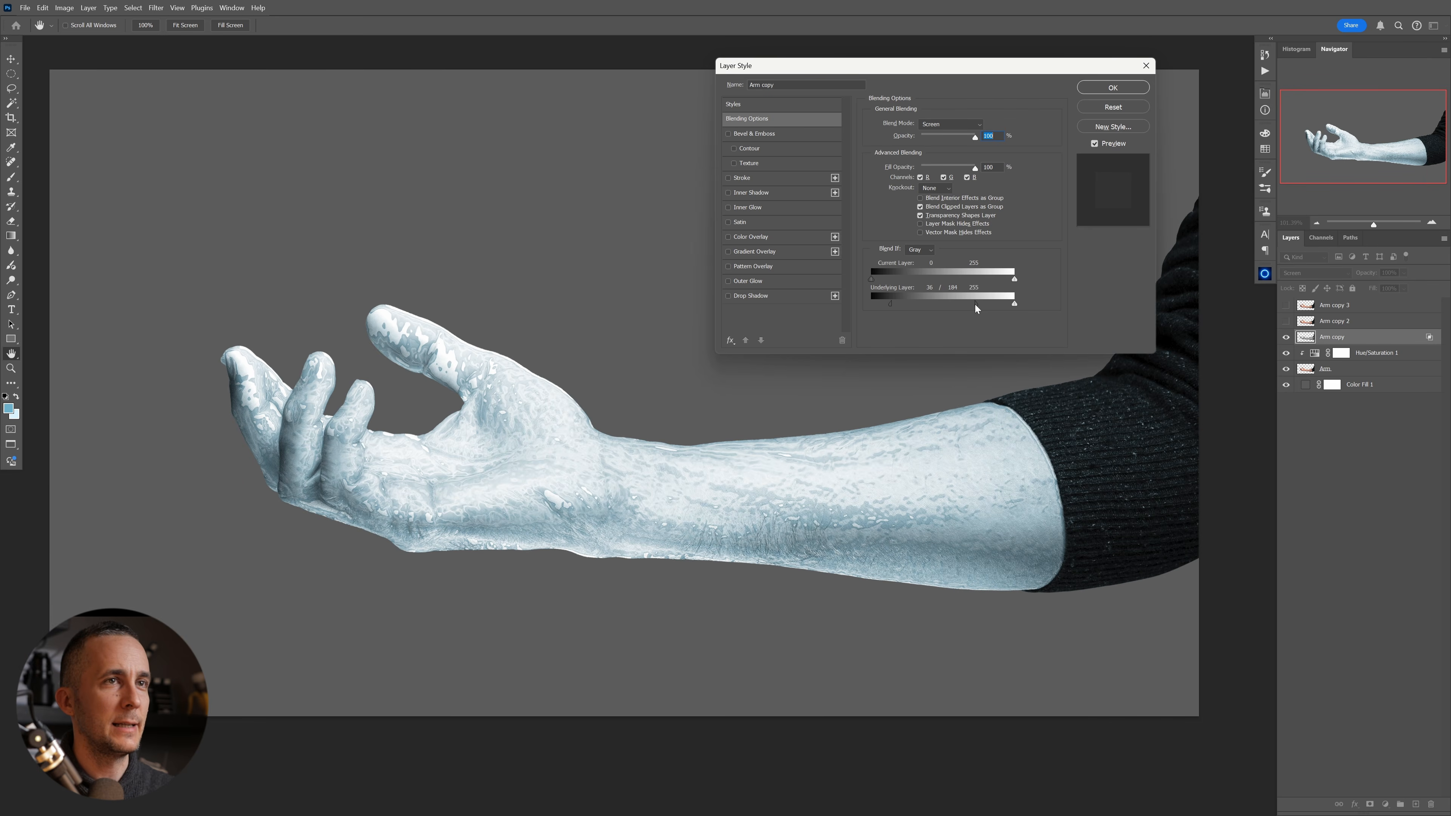
pyautogui.click(1112, 88)
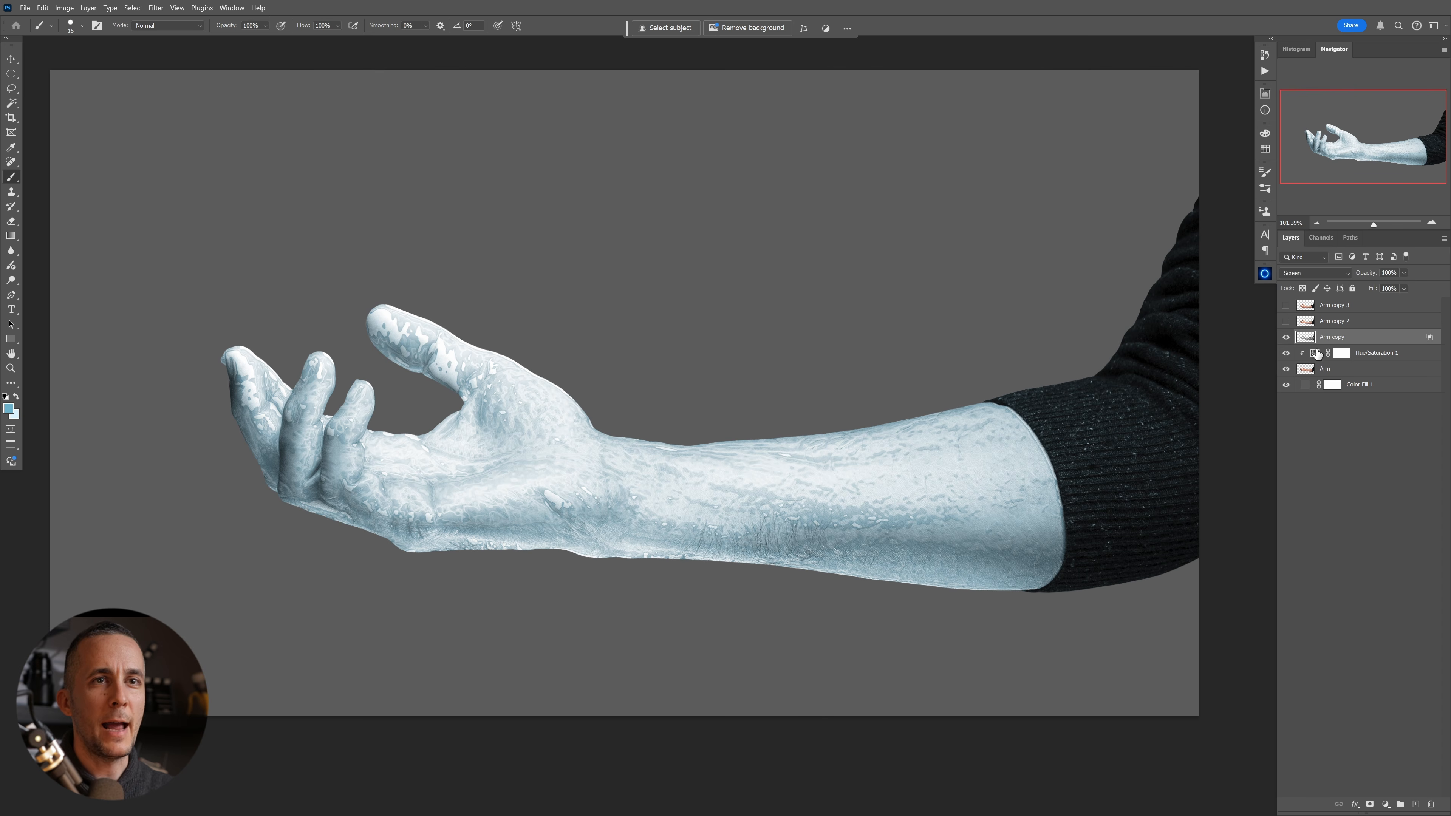
# - Set the saturation of the Hue/Saturation 1 adjustment to 47 for a stronger blue tint on the arm
pyautogui.doubleClick(1316, 353)
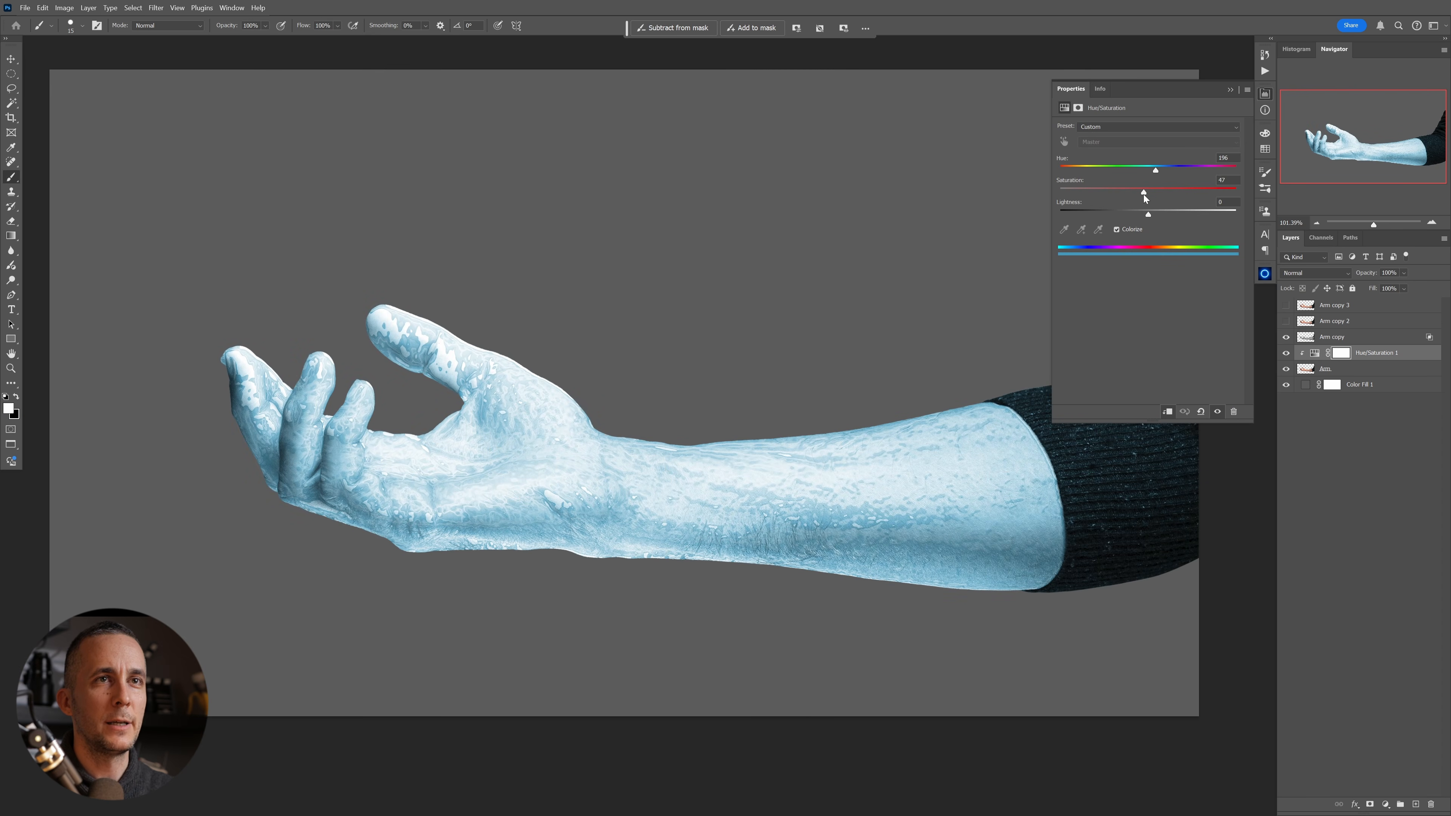
pyautogui.click(1230, 91)
pyautogui.moveTo(769, 449); pyautogui.dragTo(800, 455)
pyautogui.moveTo(651, 435)
pyautogui.mouseDown()
pyautogui.moveTo(667, 439)
pyautogui.moveTo(629, 442)
pyautogui.mouseUp()
pyautogui.moveTo(609, 393)
pyautogui.mouseDown()
pyautogui.moveTo(690, 462)
pyautogui.moveTo(669, 465)
pyautogui.moveTo(780, 460)
pyautogui.moveTo(664, 458)
pyautogui.mouseUp()
pyautogui.moveTo(736, 446); pyautogui.dragTo(729, 447)
# - Make the Arm copy 2 layer visible and desaturate it
pyautogui.click(1309, 324)
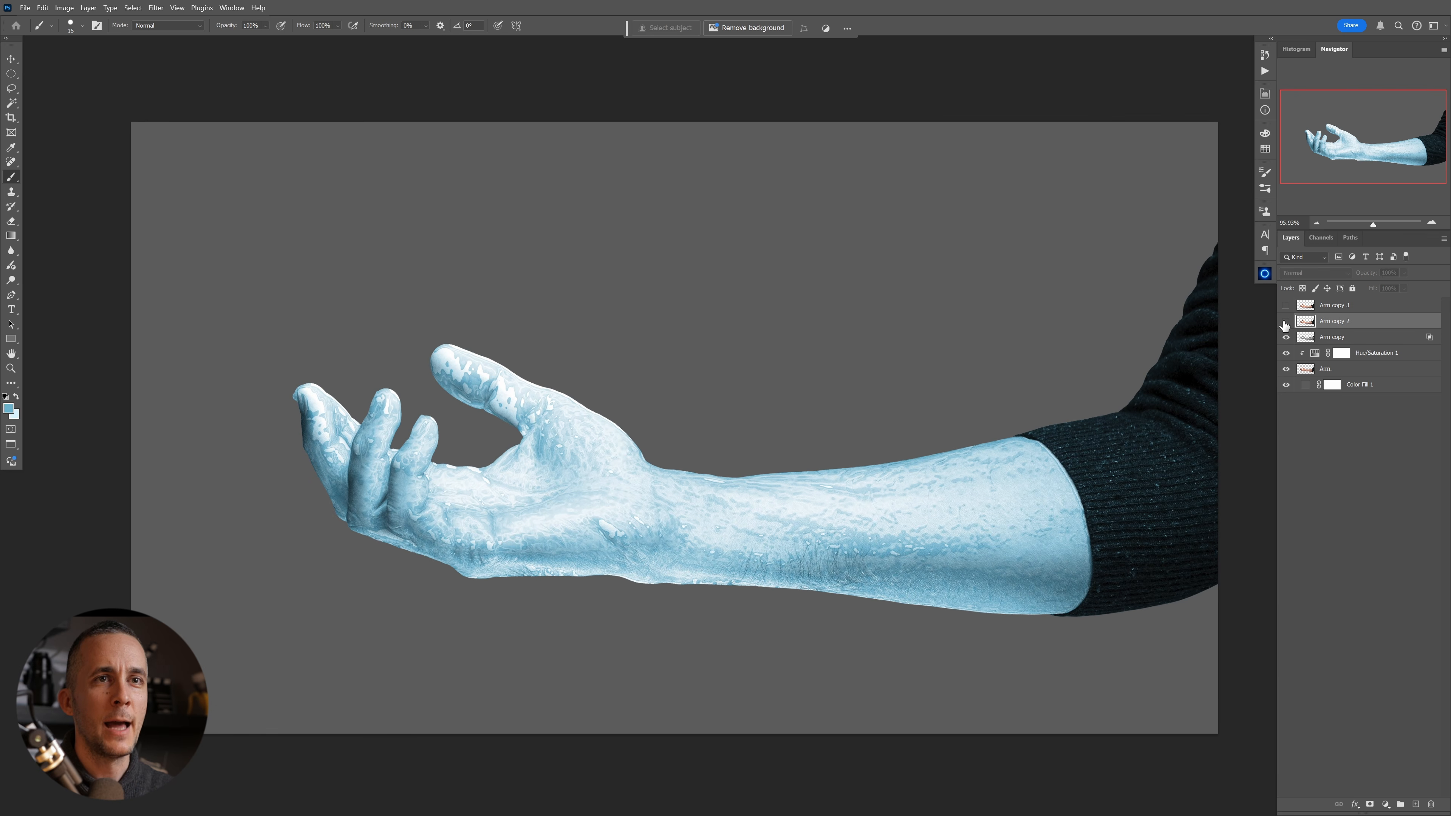
pyautogui.click(1286, 321)
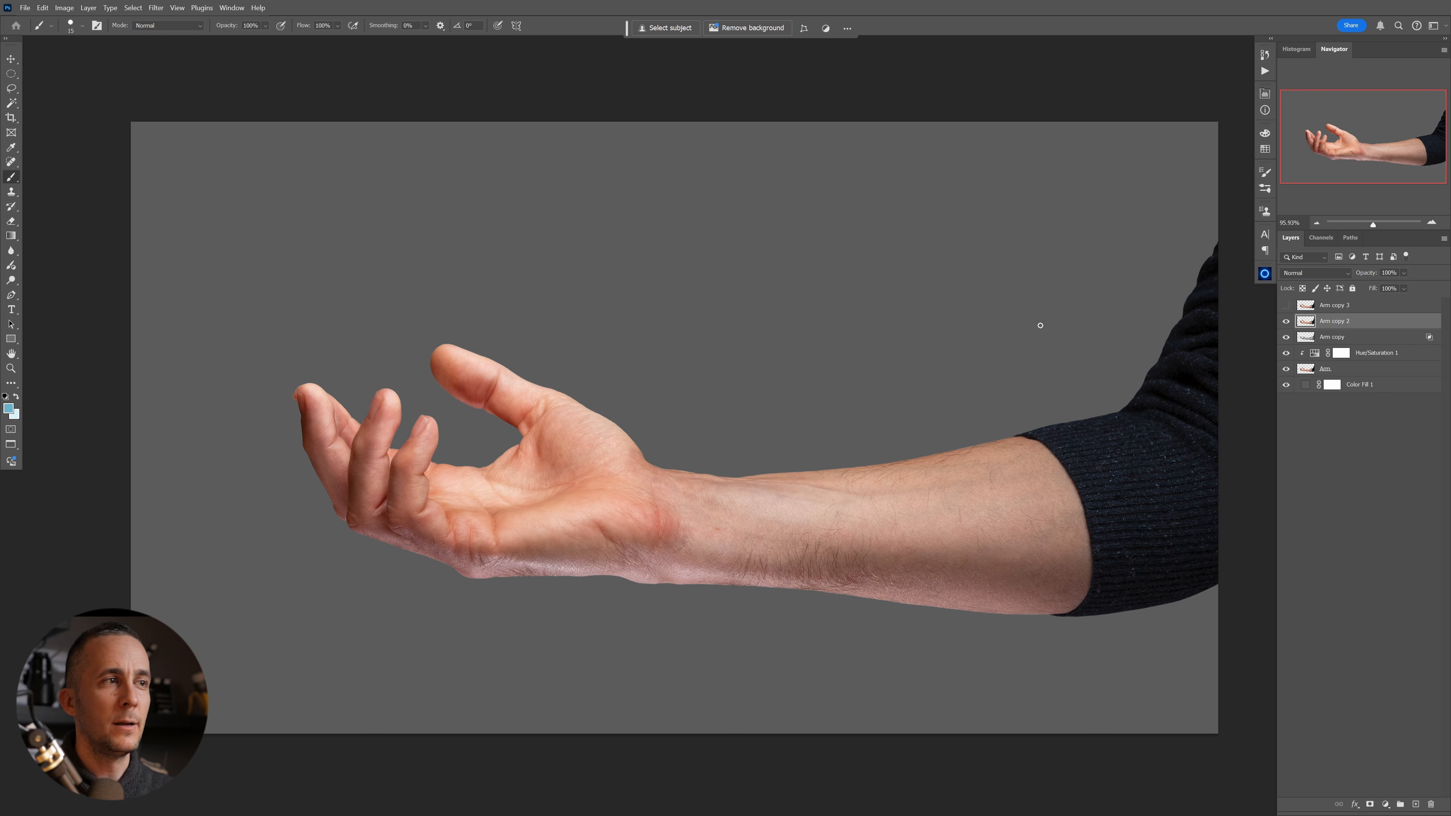
pyautogui.hotkey('ctrl', 'shift', 'u')
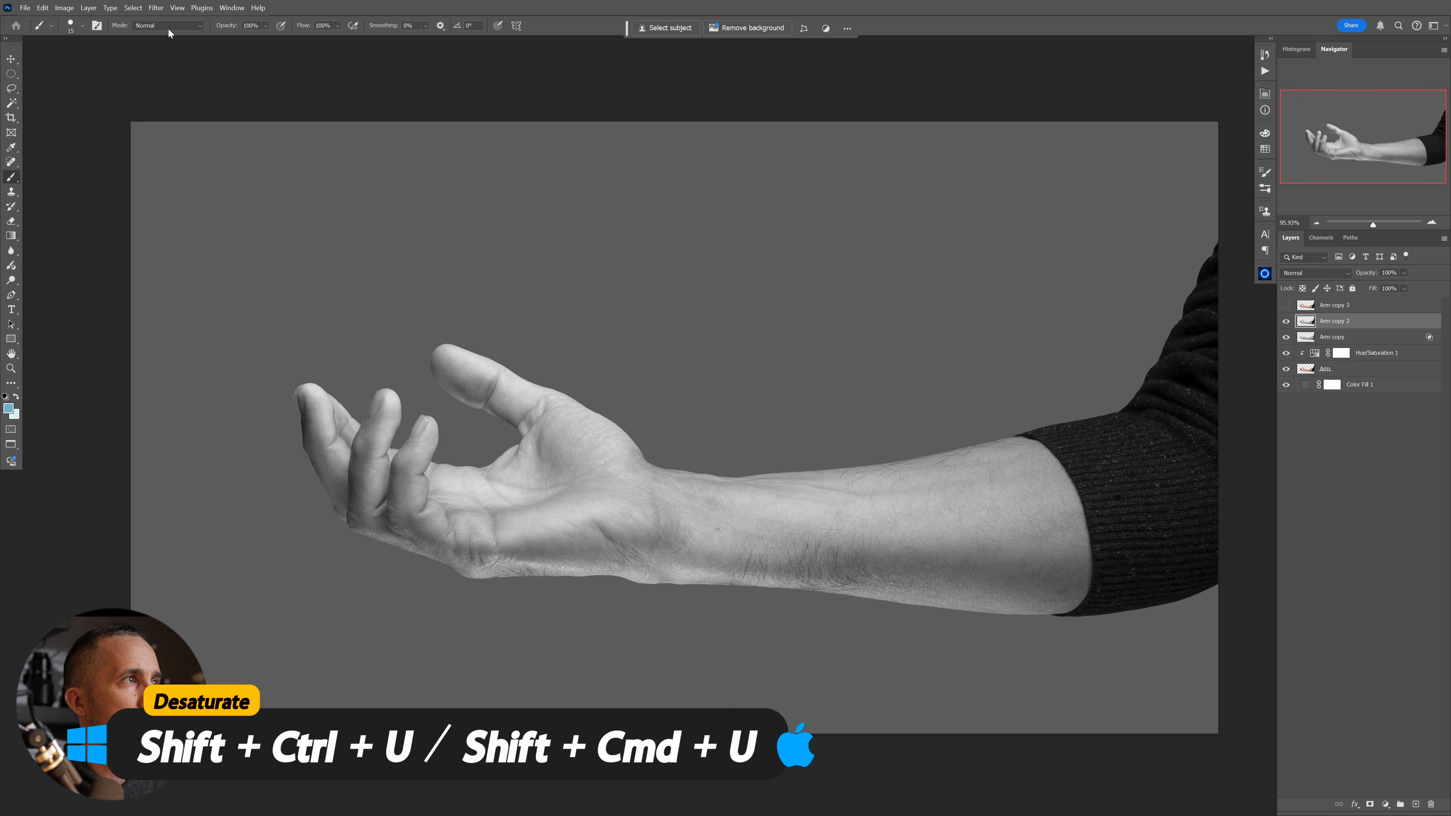
# - Apply the Glass distort filter to Arm copy 2 with Distortion 20, Smoothness 10, Frosted texture and reduced scaling
pyautogui.click(156, 8)
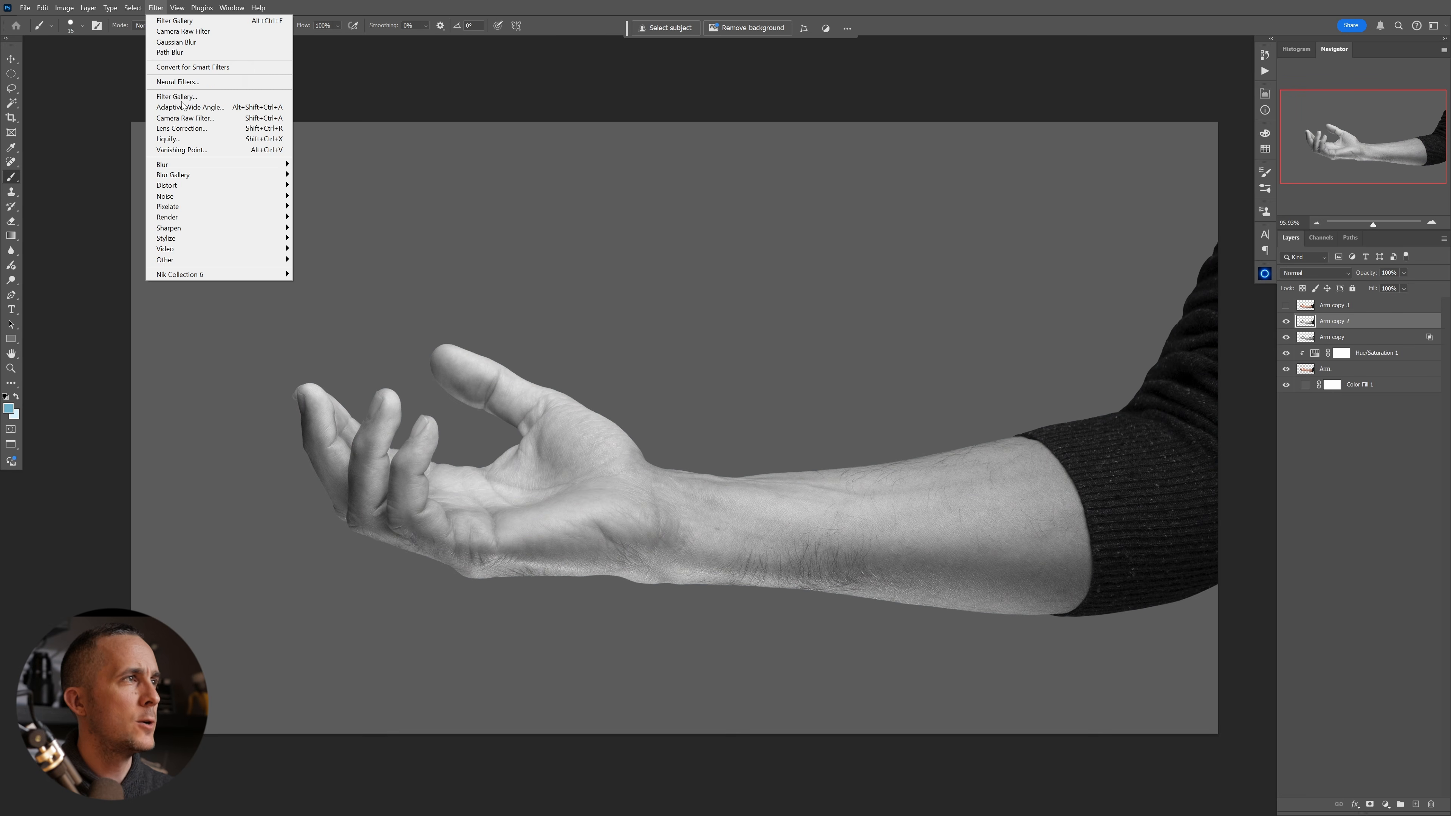
pyautogui.click(178, 107)
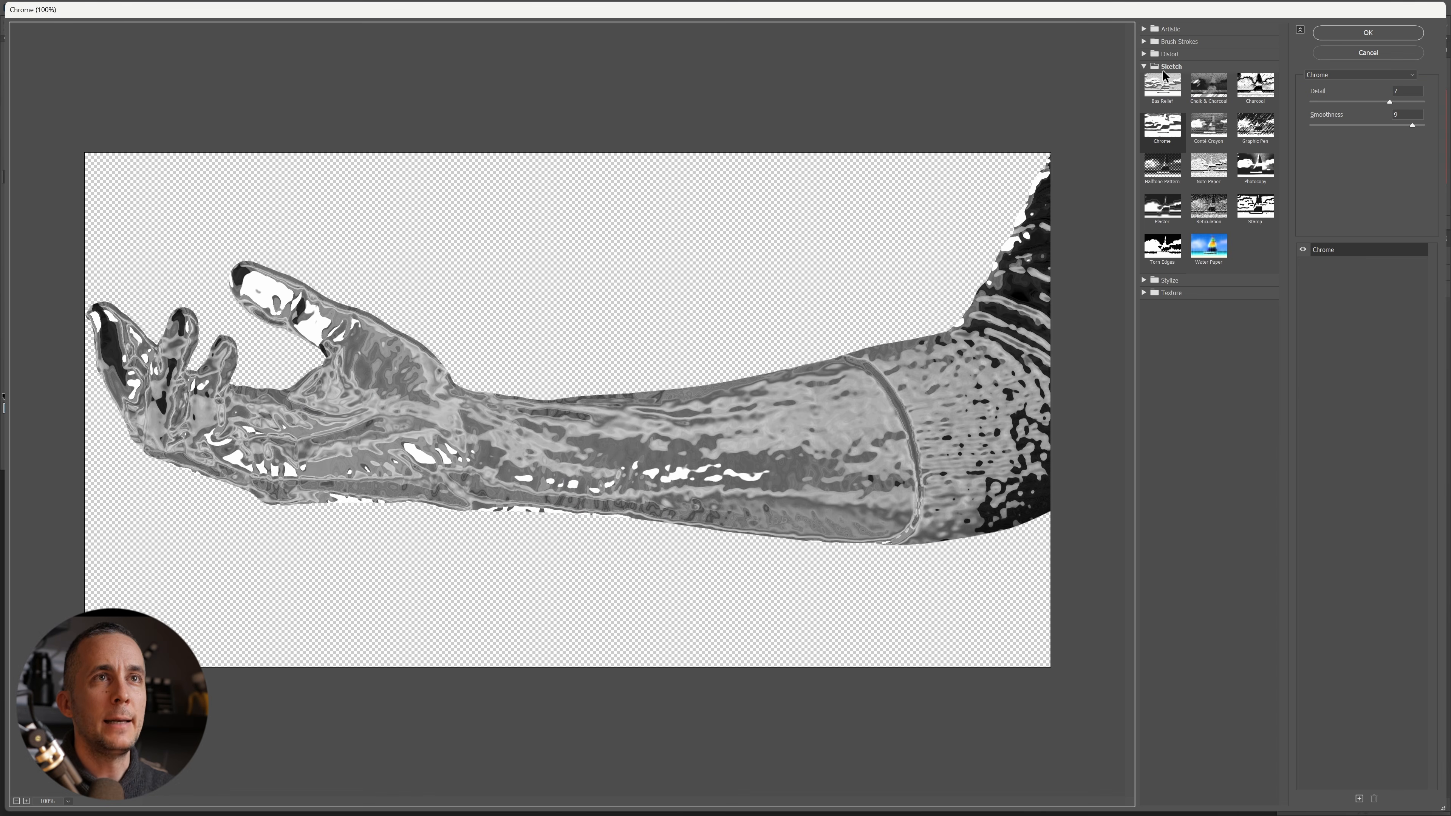
pyautogui.click(1169, 54)
pyautogui.click(1214, 79)
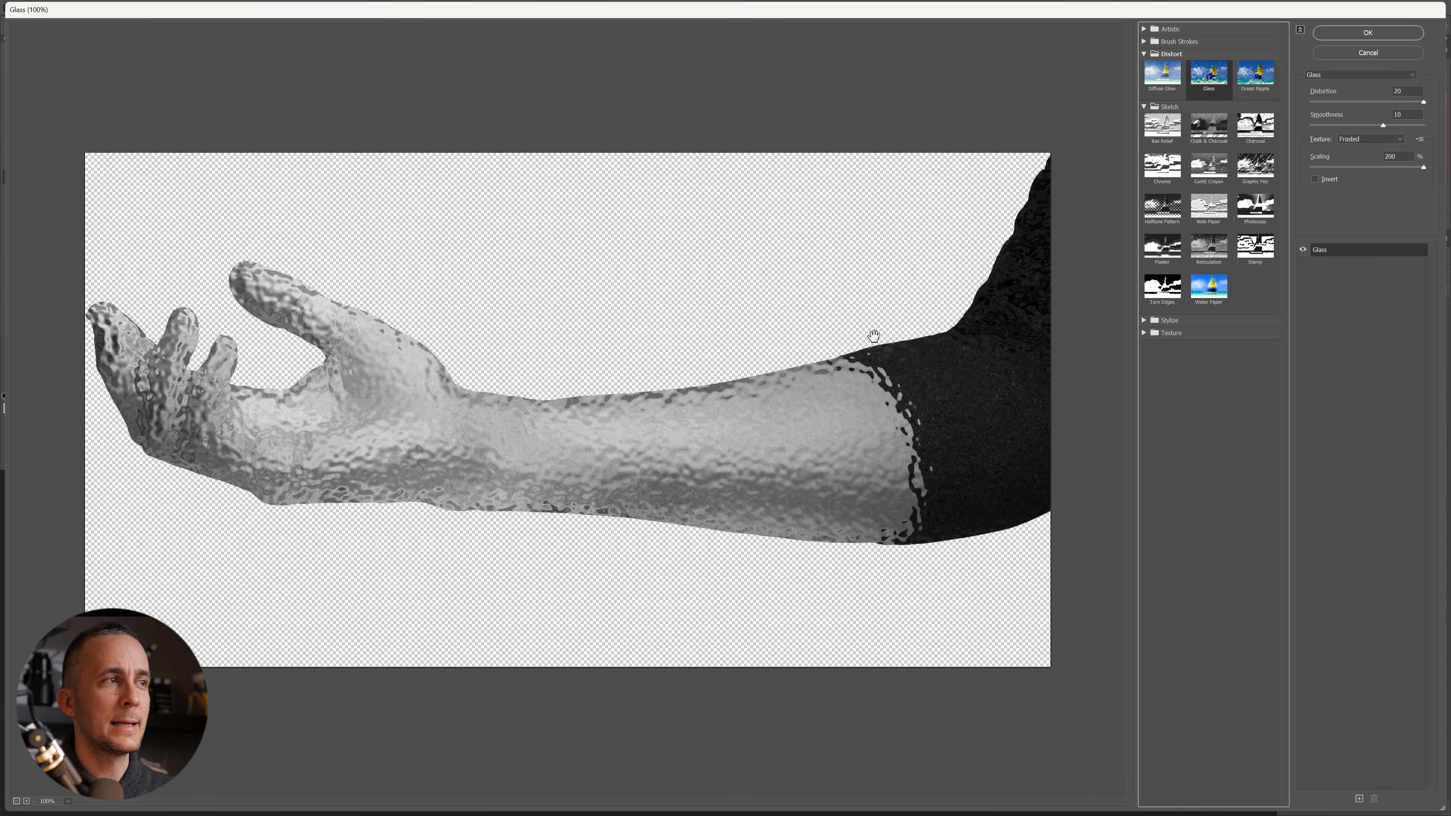
pyautogui.click(1368, 140)
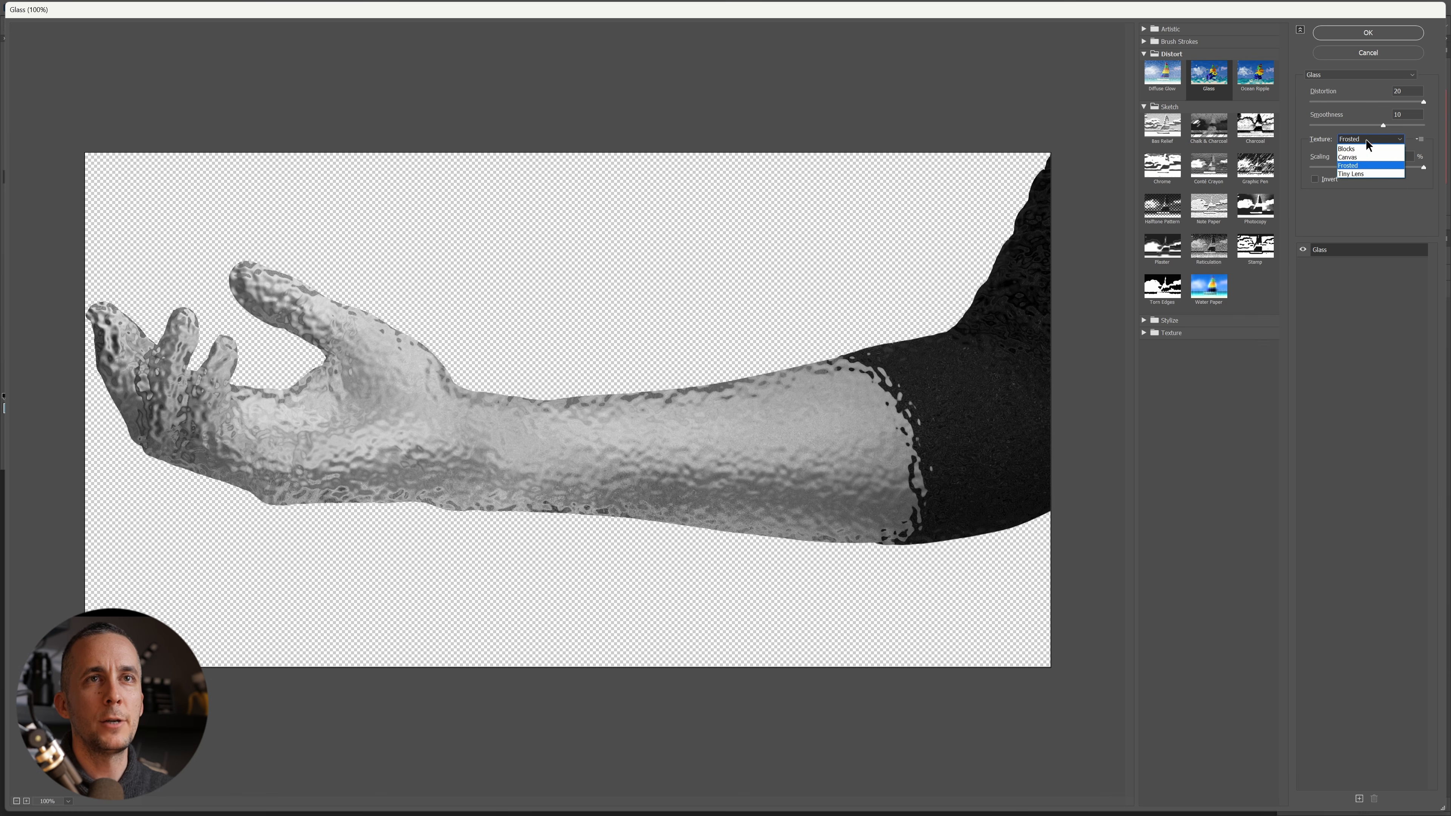
pyautogui.click(1362, 166)
pyautogui.moveTo(1378, 167)
pyautogui.mouseDown()
pyautogui.moveTo(1348, 167)
pyautogui.moveTo(1370, 167)
pyautogui.mouseUp()
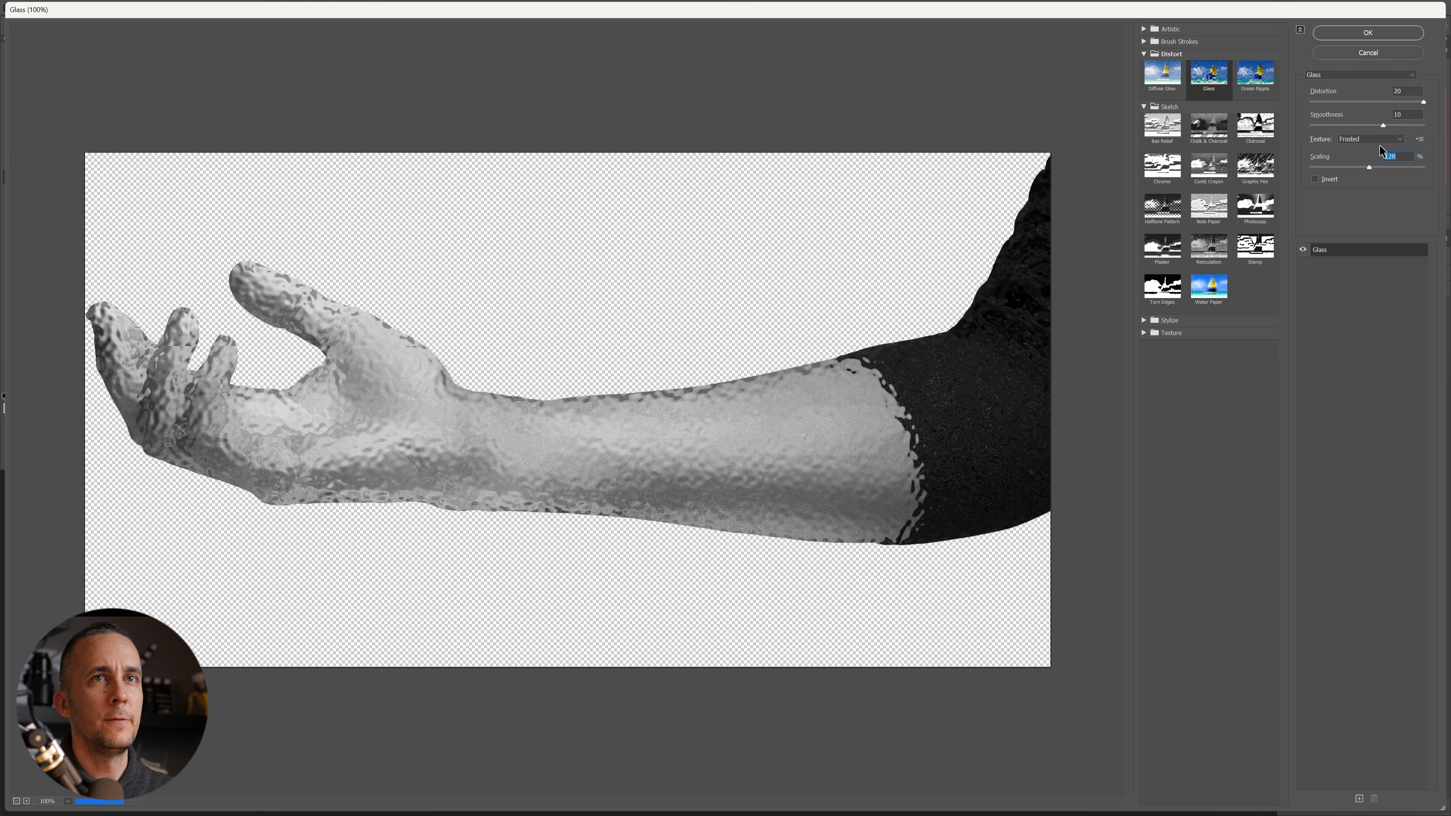
pyautogui.moveTo(1367, 103)
pyautogui.mouseDown()
pyautogui.moveTo(1425, 103)
pyautogui.moveTo(1347, 129)
pyautogui.moveTo(1382, 126)
pyautogui.mouseUp()
pyautogui.click(1387, 34)
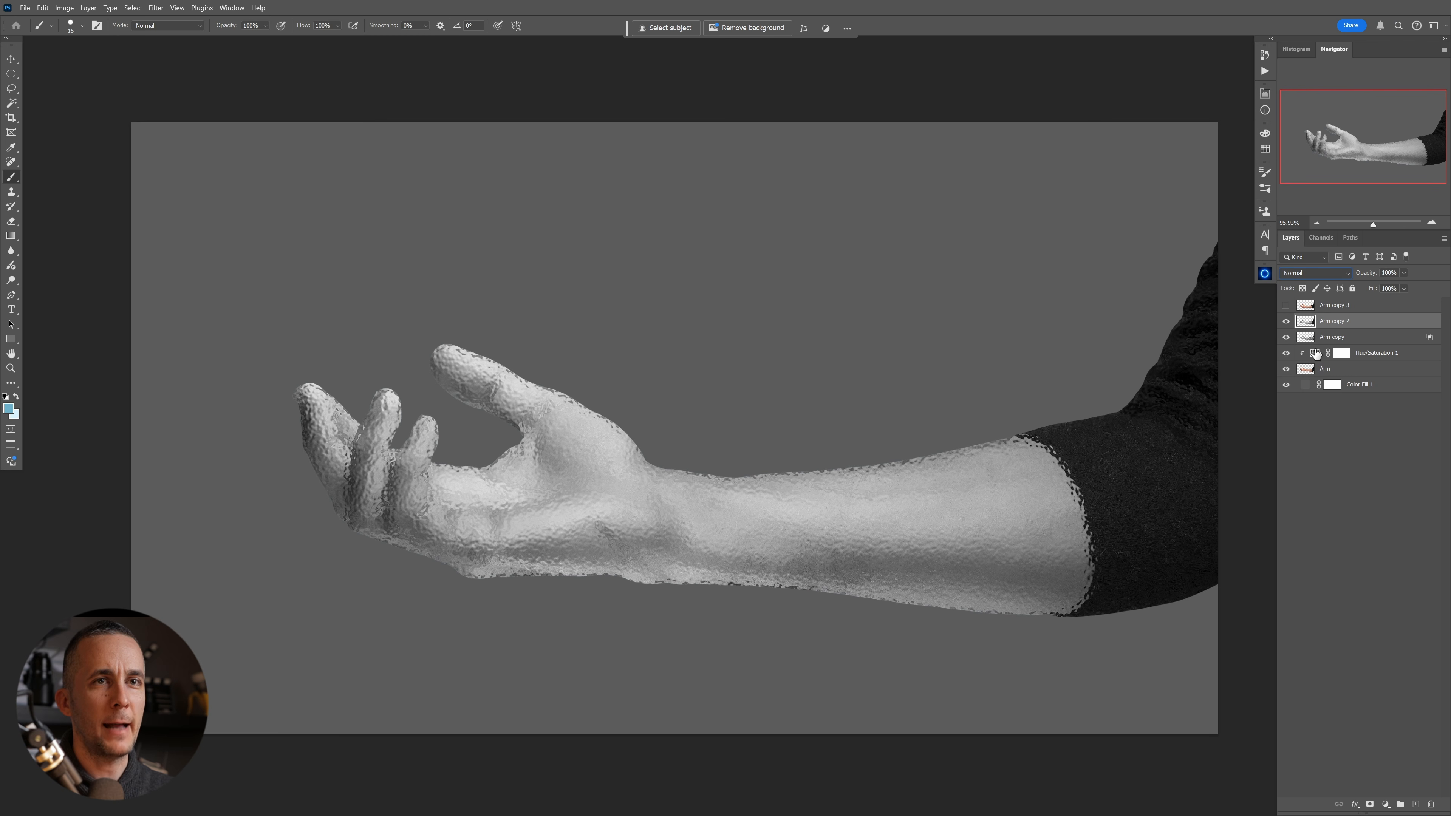
# - Set Arm copy 2 to Overlay blending and invert its tones
pyautogui.click(1312, 272)
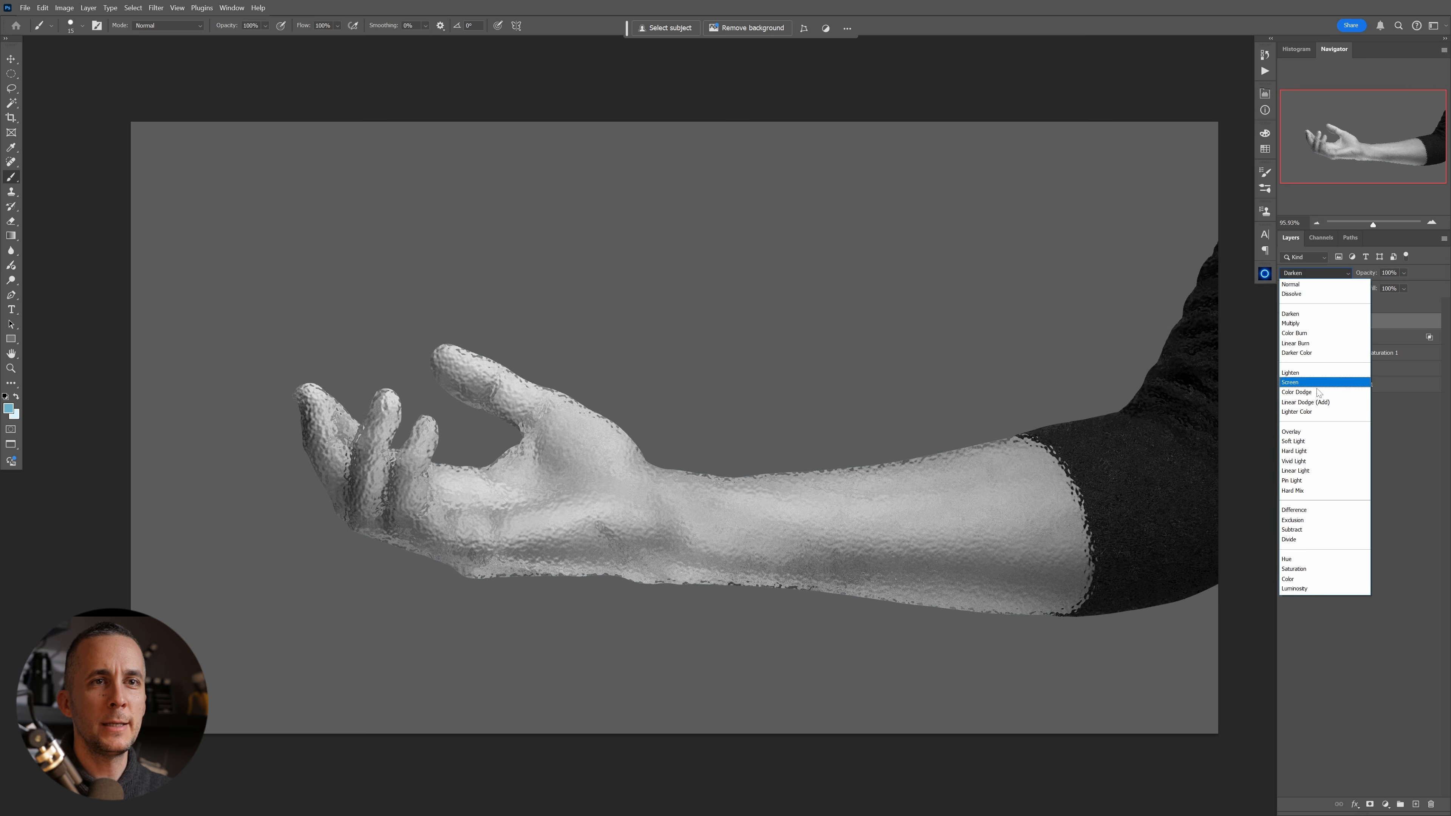
pyautogui.click(1303, 435)
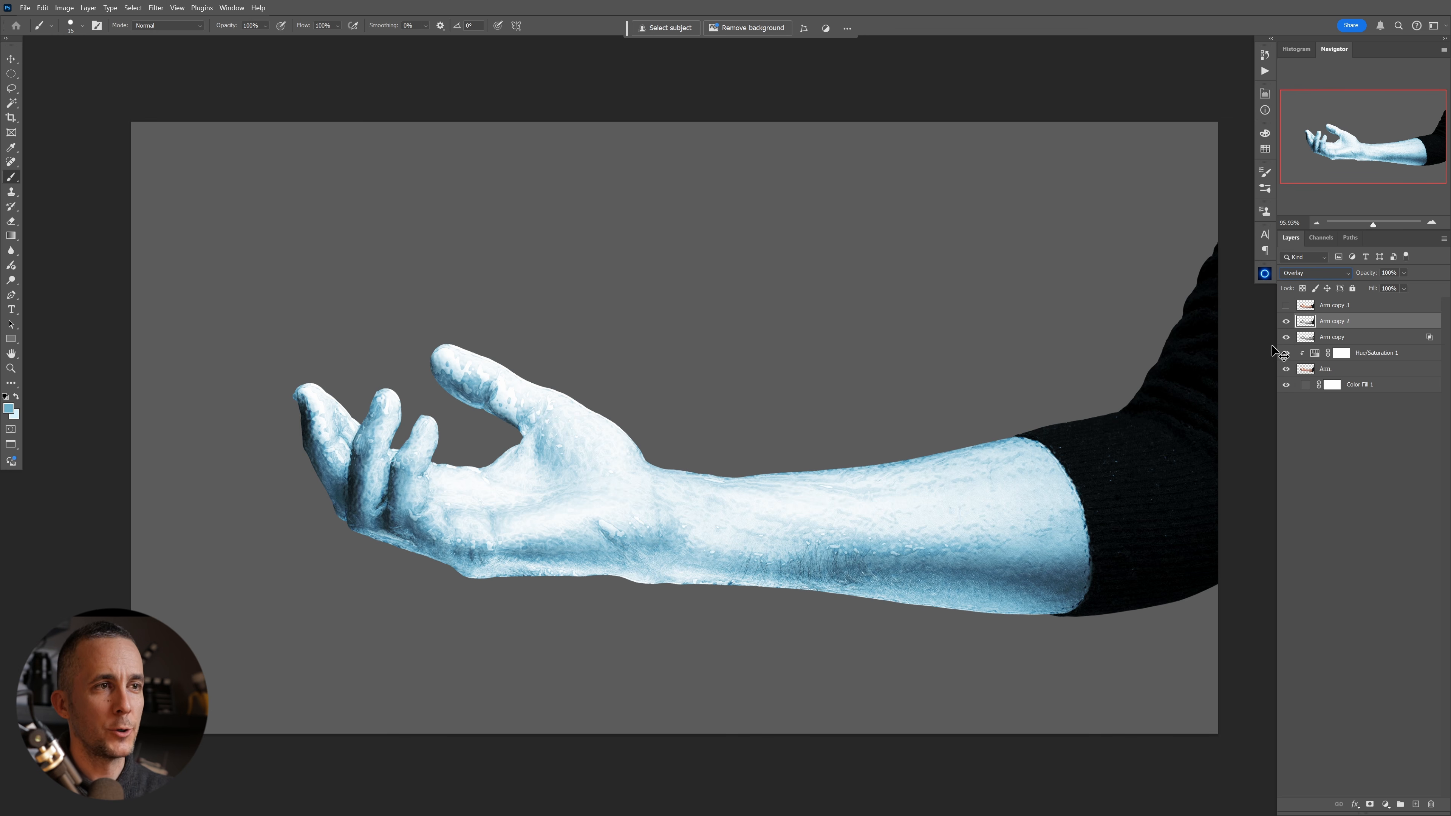
pyautogui.hotkey('ctrl', 'i')
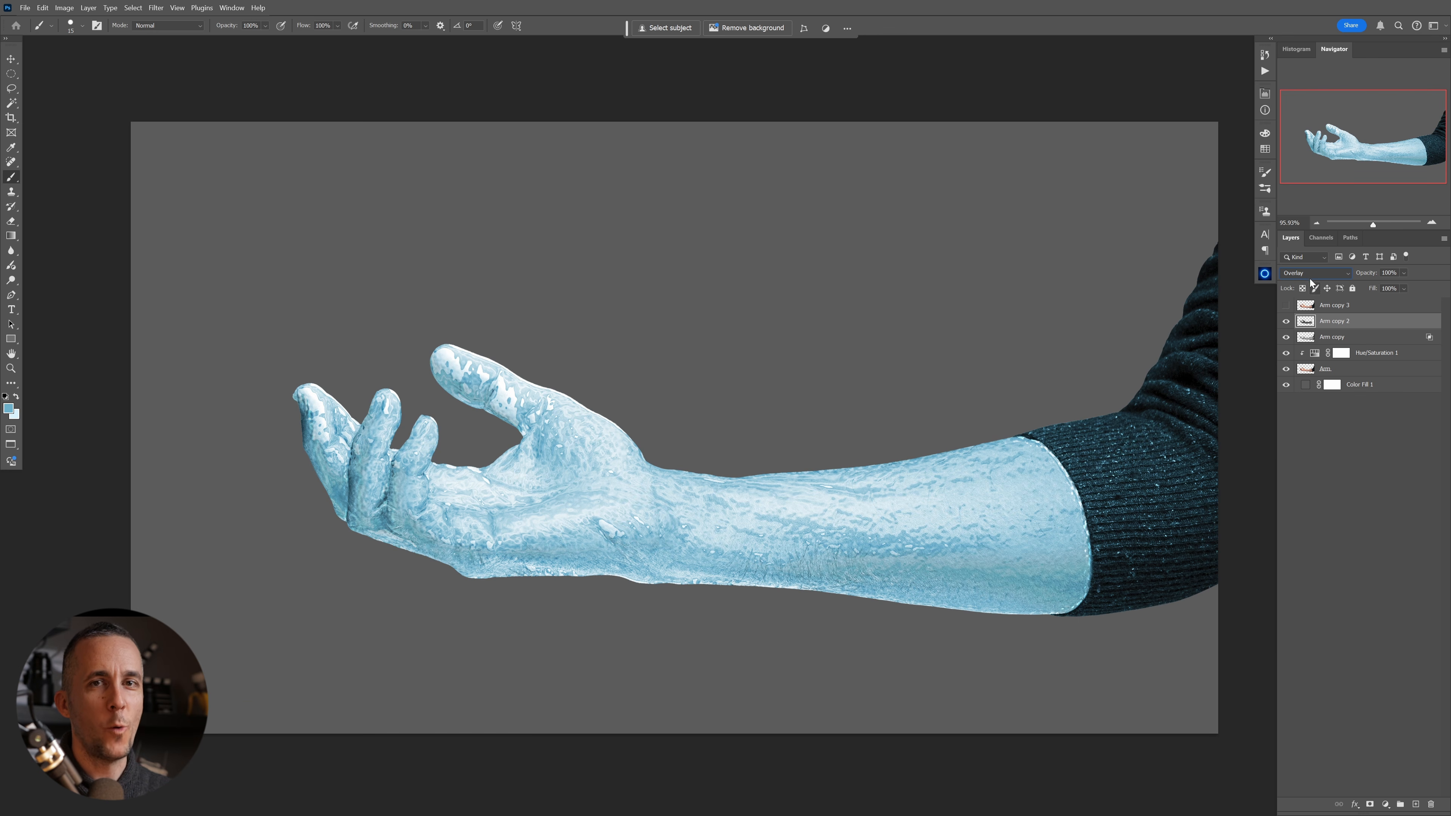
pyautogui.moveTo(583, 467); pyautogui.dragTo(629, 489)
pyautogui.moveTo(781, 465); pyautogui.dragTo(798, 455)
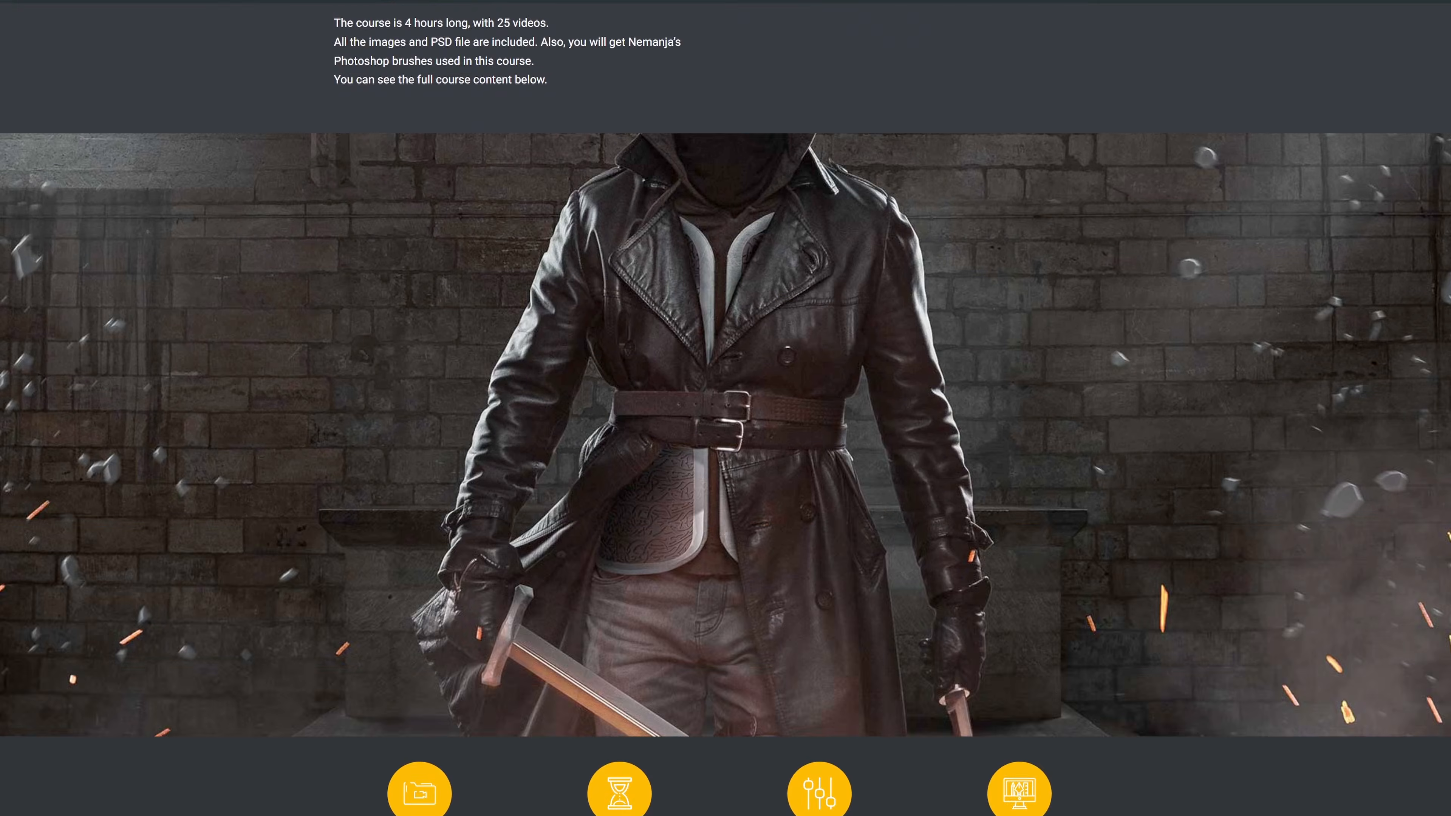
pyautogui.scroll(-6, 726, 409)
pyautogui.scroll(-5, 726, 409)
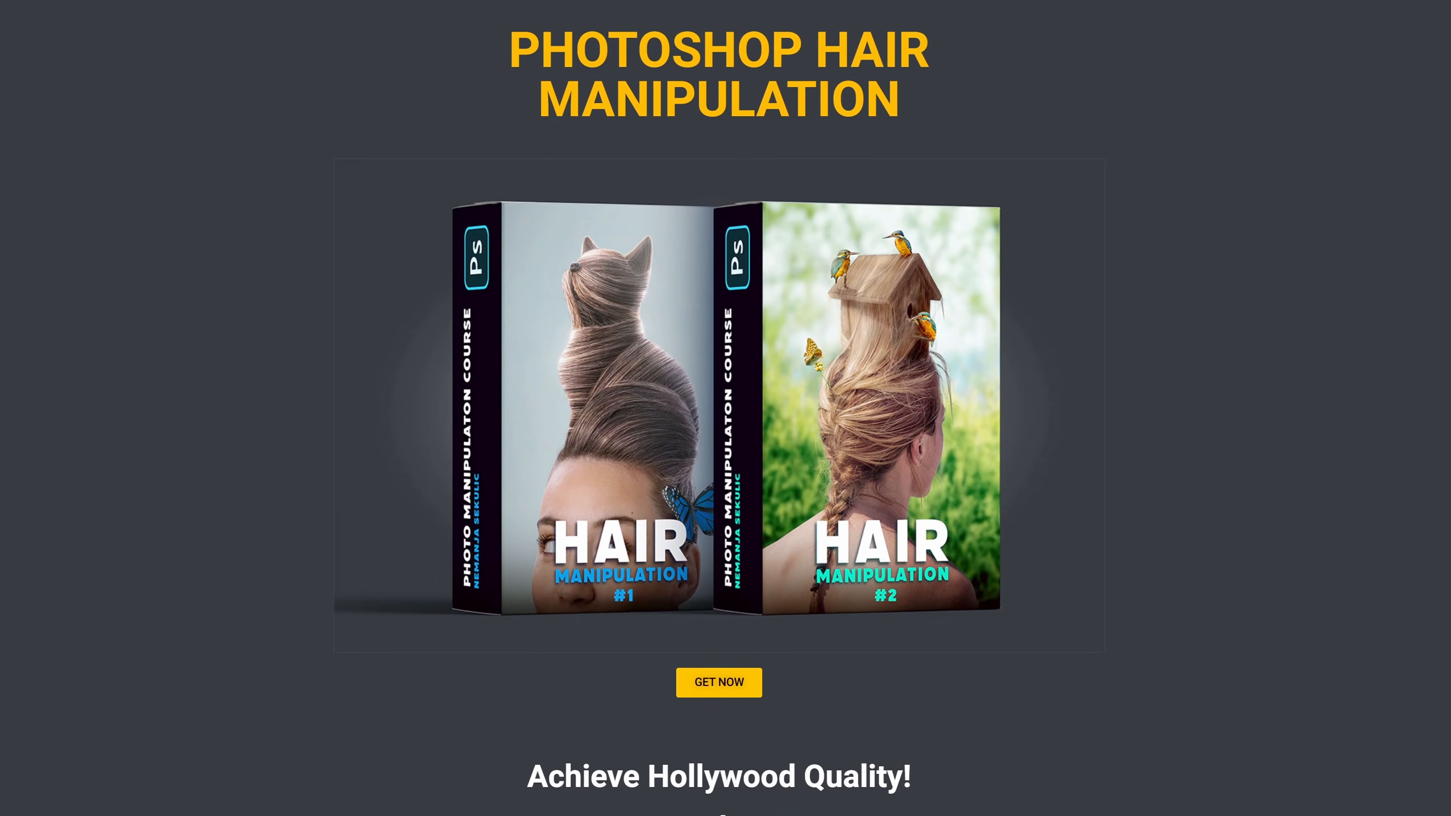
pyautogui.scroll(-2, 726, 408)
pyautogui.scroll(-3, 726, 408)
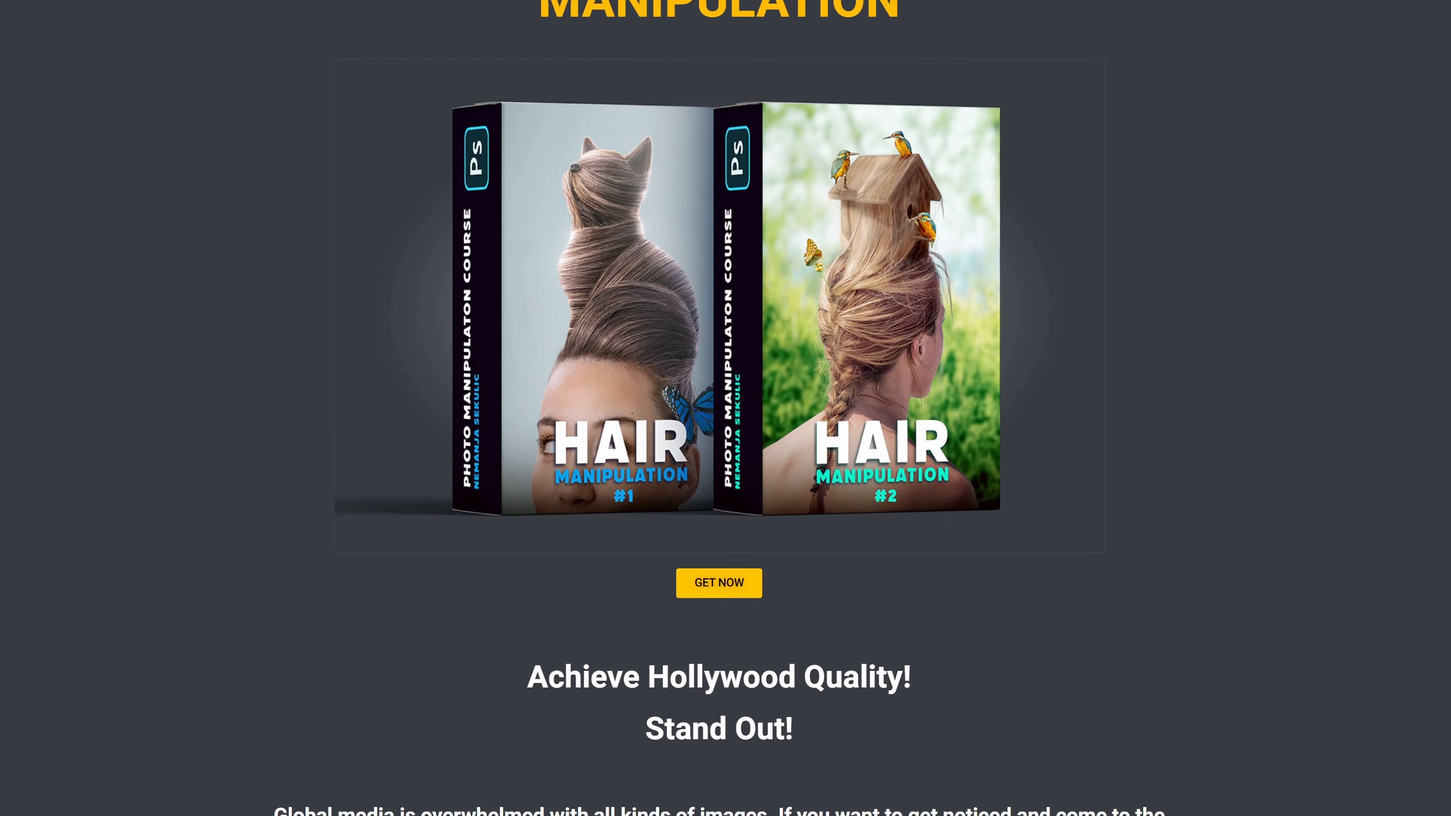
pyautogui.scroll(-3, 726, 408)
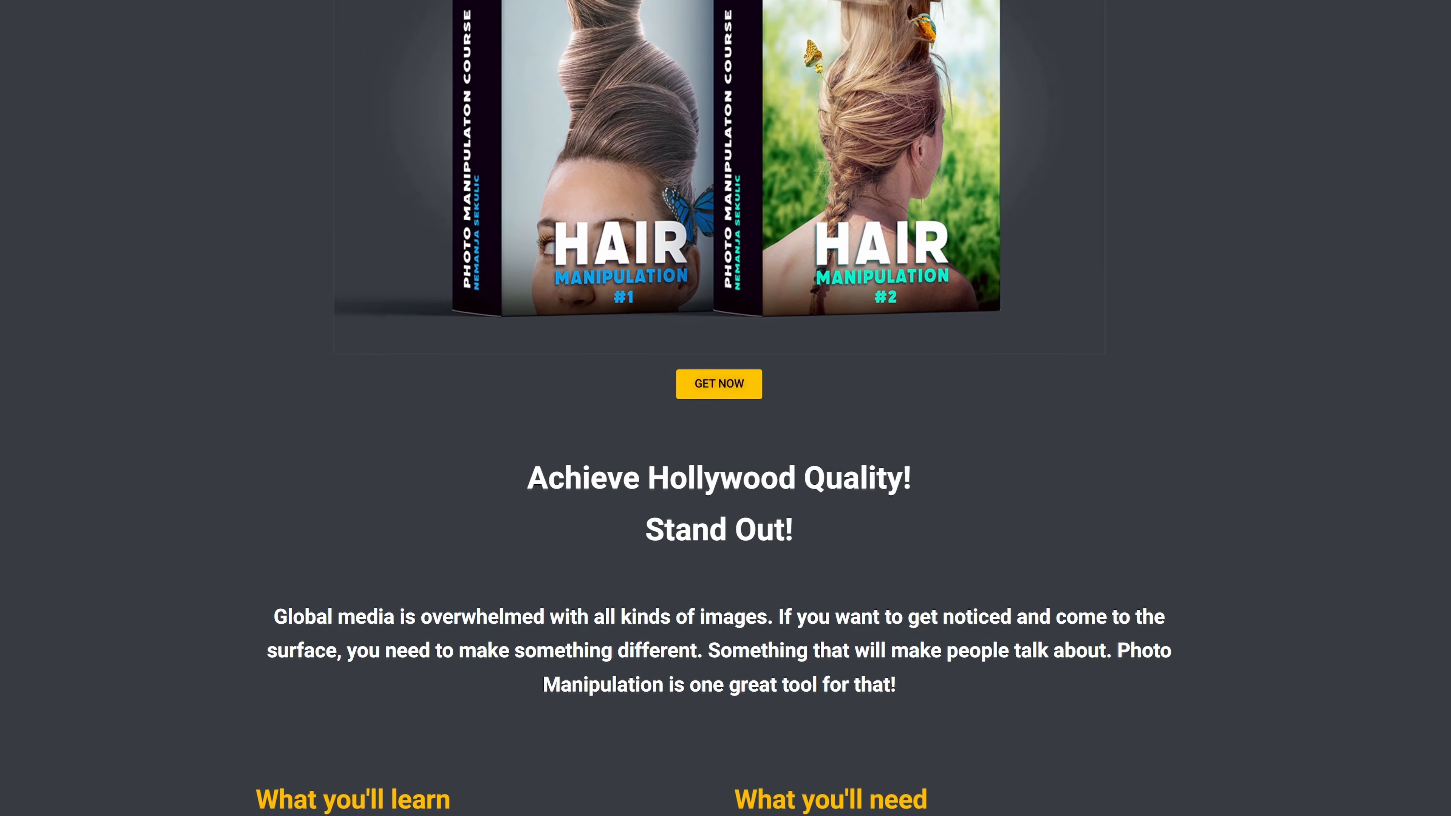
pyautogui.scroll(-2, 726, 408)
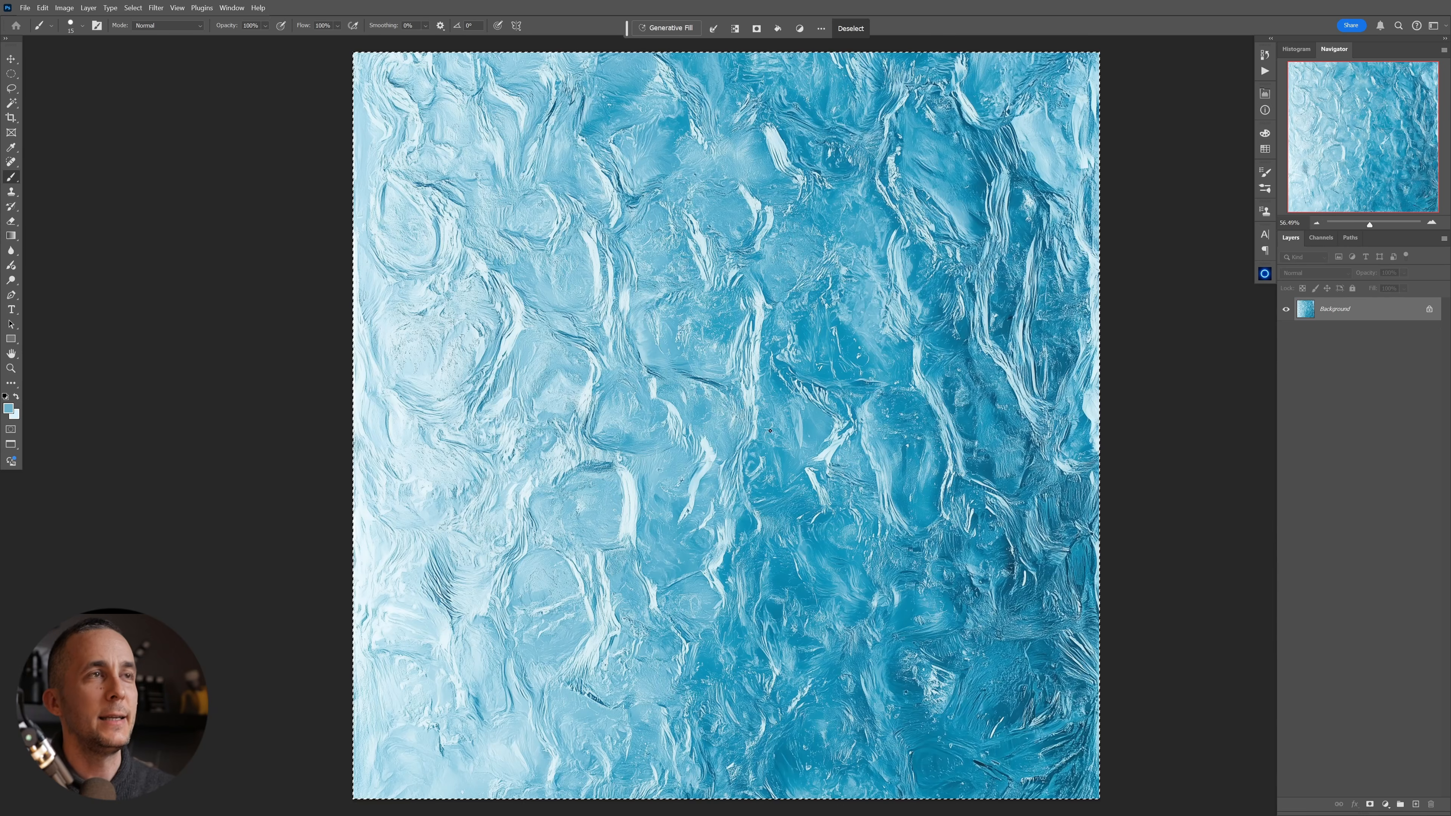
# - Paste the fully selected ice texture image into the arm document as a new layer above Arm copy 2
pyautogui.hotkey('ctrl', 'Tab')
pyautogui.moveTo(776, 443); pyautogui.dragTo(777, 441)
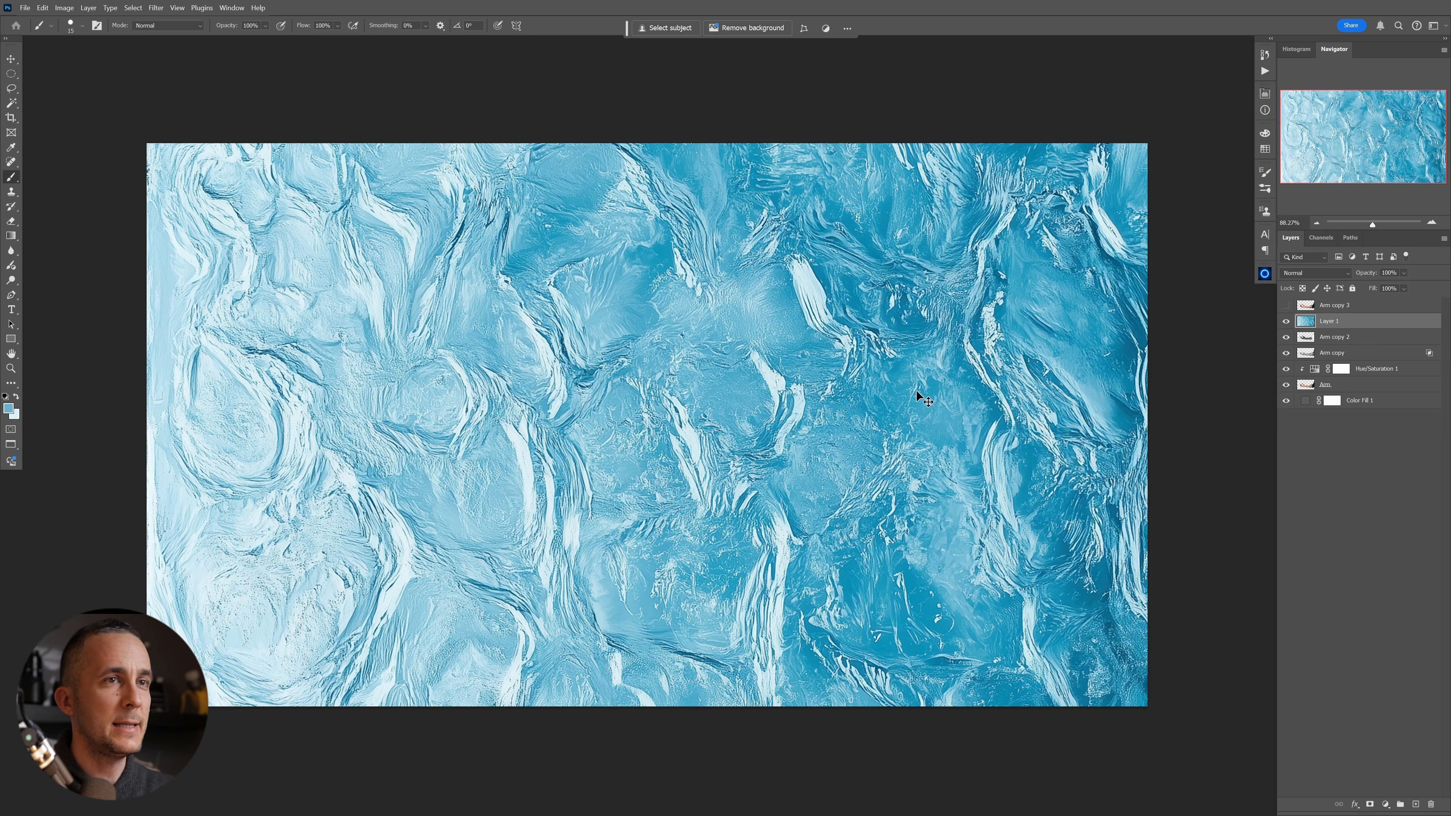
# - Rotate the ice texture layer -90° and scale it to about 58% so it covers the hand and most of the forearm
pyautogui.moveTo(729, 141); pyautogui.dragTo(754, 509)
pyautogui.moveTo(755, 587); pyautogui.dragTo(697, 267)
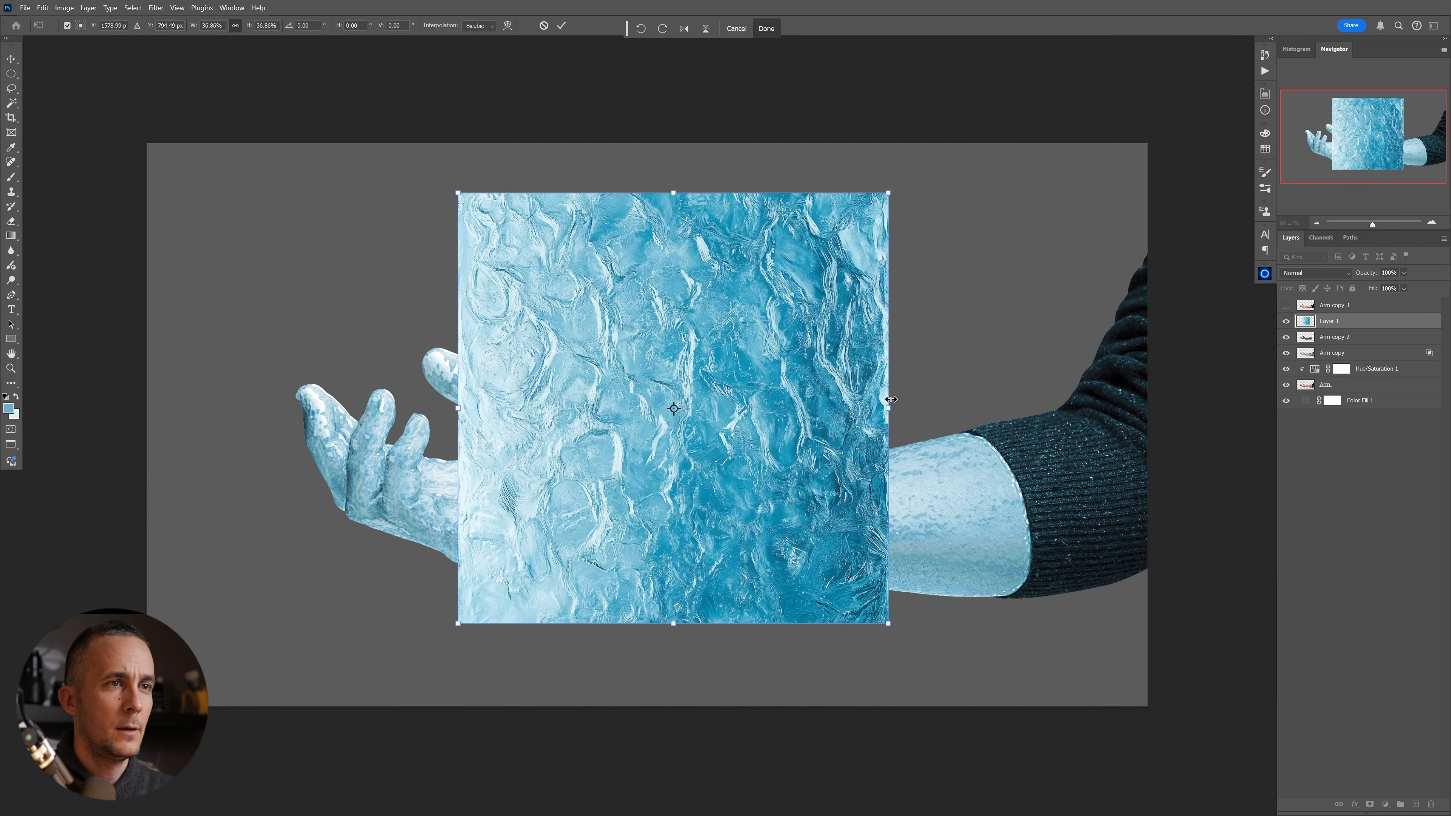
pyautogui.moveTo(926, 380); pyautogui.dragTo(652, 188)
pyautogui.moveTo(887, 405); pyautogui.dragTo(982, 404)
pyautogui.moveTo(867, 450); pyautogui.dragTo(794, 473)
pyautogui.moveTo(917, 434); pyautogui.dragTo(978, 435)
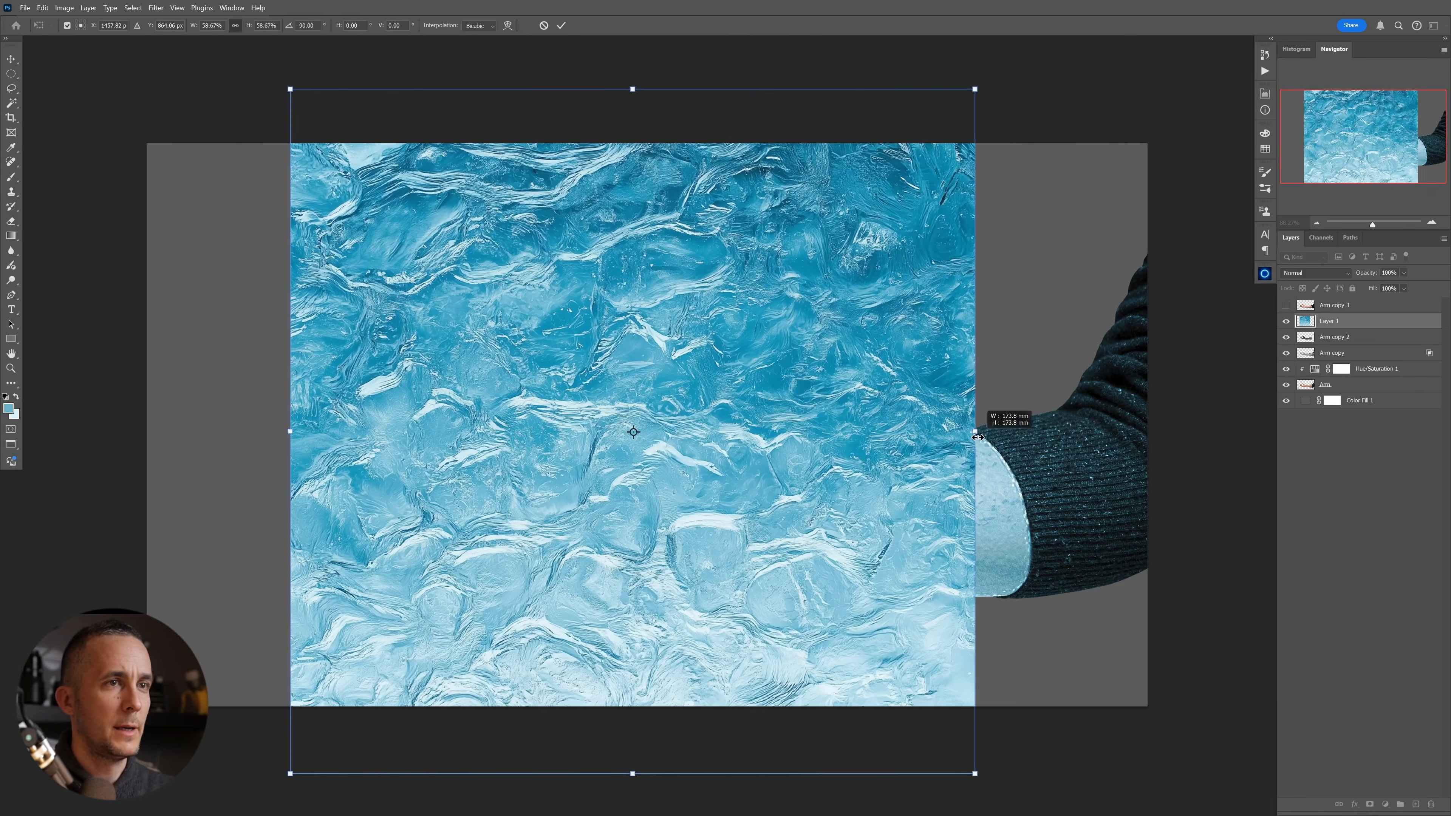
pyautogui.press('Return')
pyautogui.press('b')
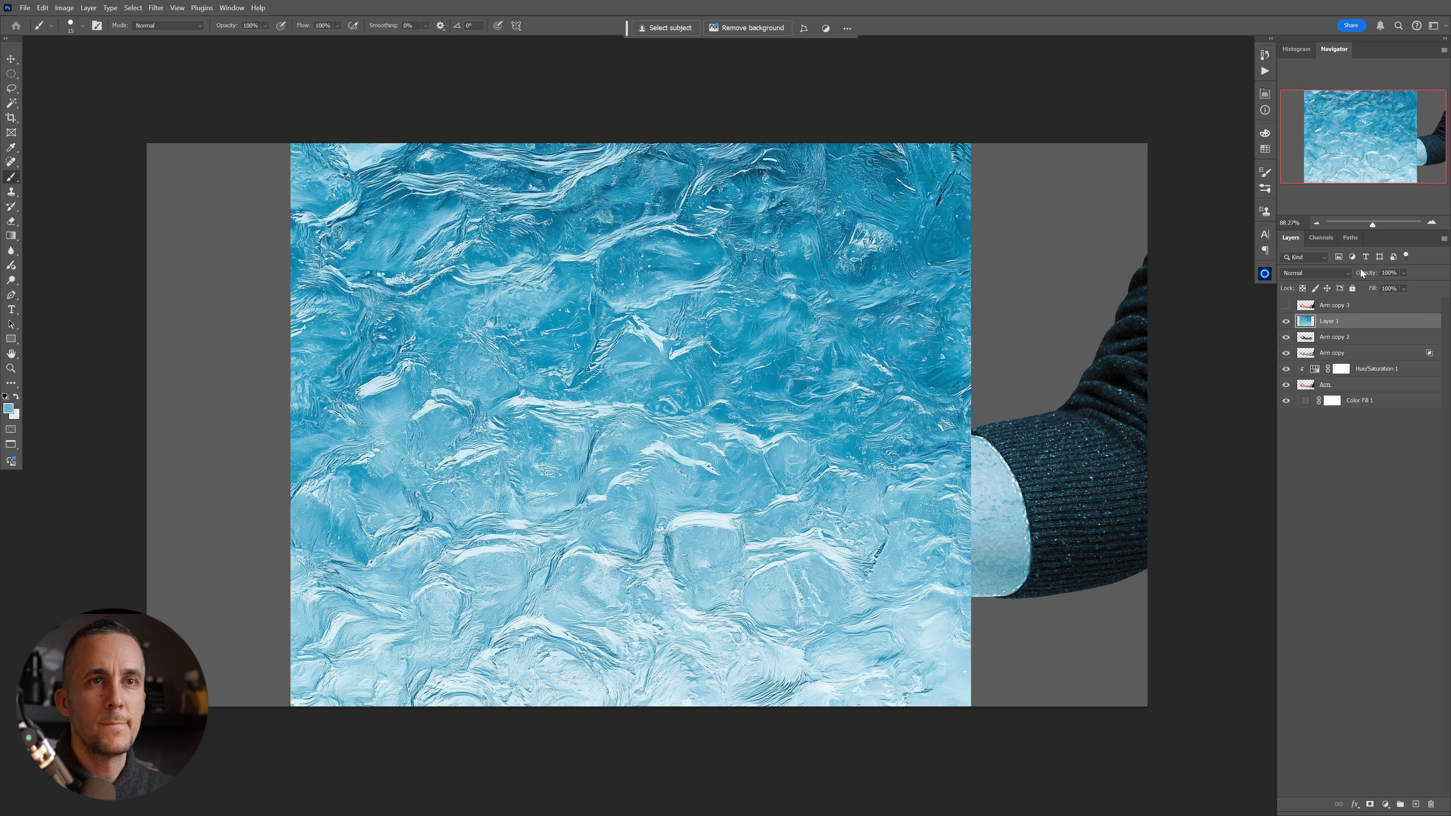
# - Mask the ice texture layer to the outline of Arm copy 2, and reposition the texture independently inside that mask
pyautogui.keyDown('ctrl'); pyautogui.click(1307, 337); pyautogui.keyUp('ctrl')
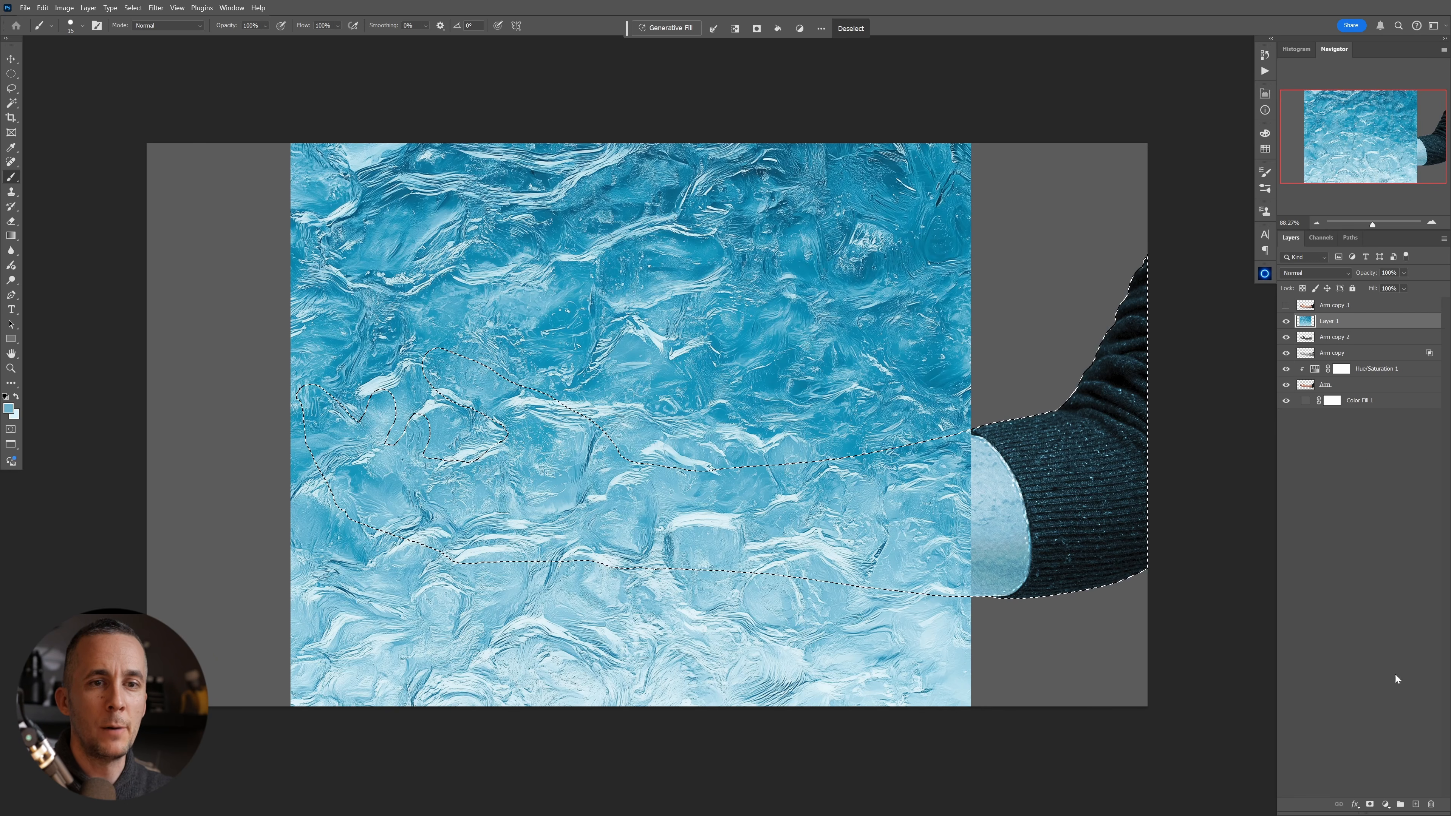
pyautogui.click(1370, 805)
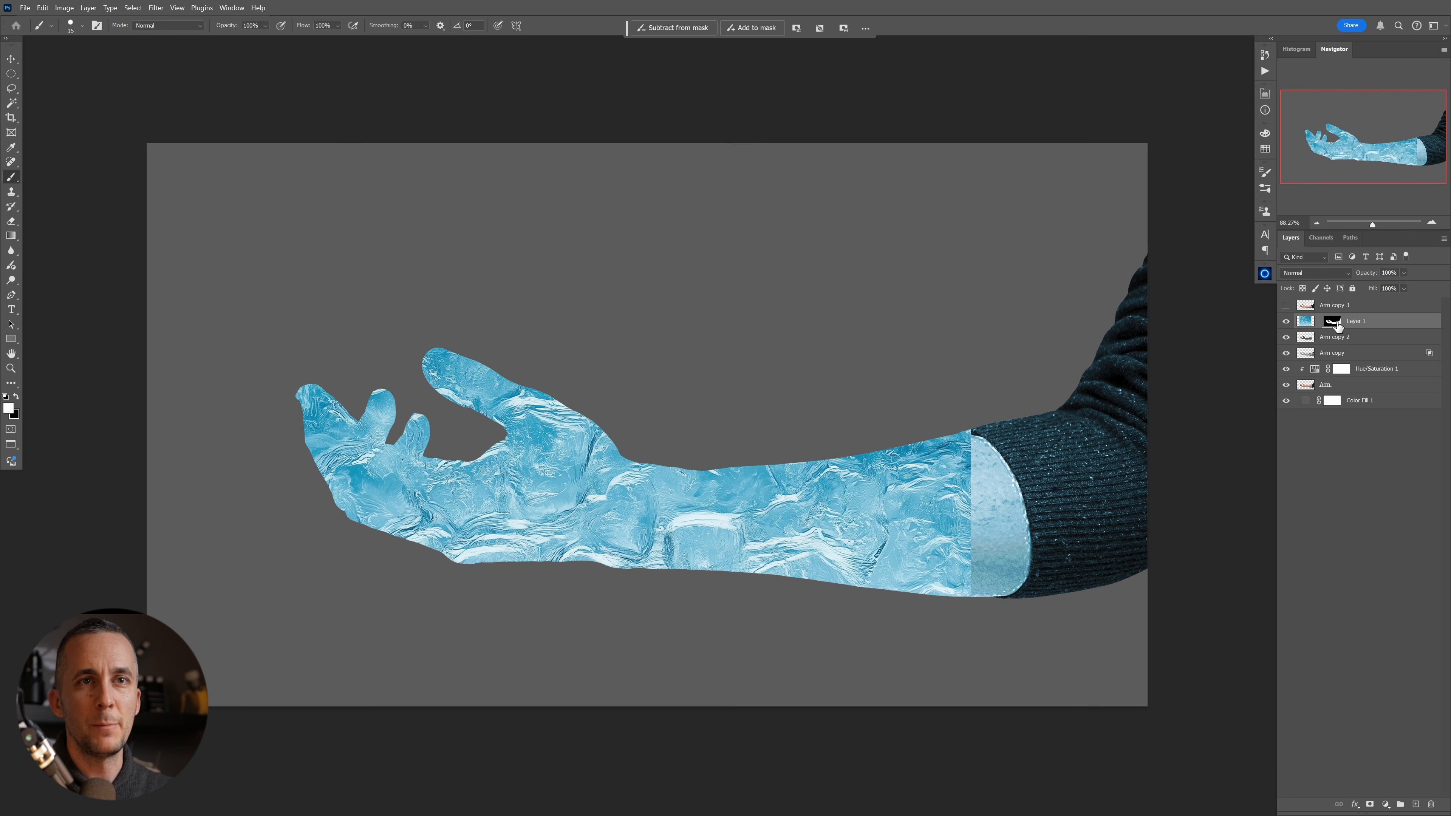
pyautogui.click(1305, 322)
pyautogui.hotkey('ctrl', 't')
pyautogui.moveTo(970, 431)
pyautogui.mouseDown()
pyautogui.moveTo(943, 418)
pyautogui.moveTo(887, 479)
pyautogui.moveTo(880, 421)
pyautogui.moveTo(937, 409)
pyautogui.moveTo(898, 446)
pyautogui.moveTo(898, 470)
pyautogui.mouseUp()
pyautogui.press('Return')
pyautogui.press('b')
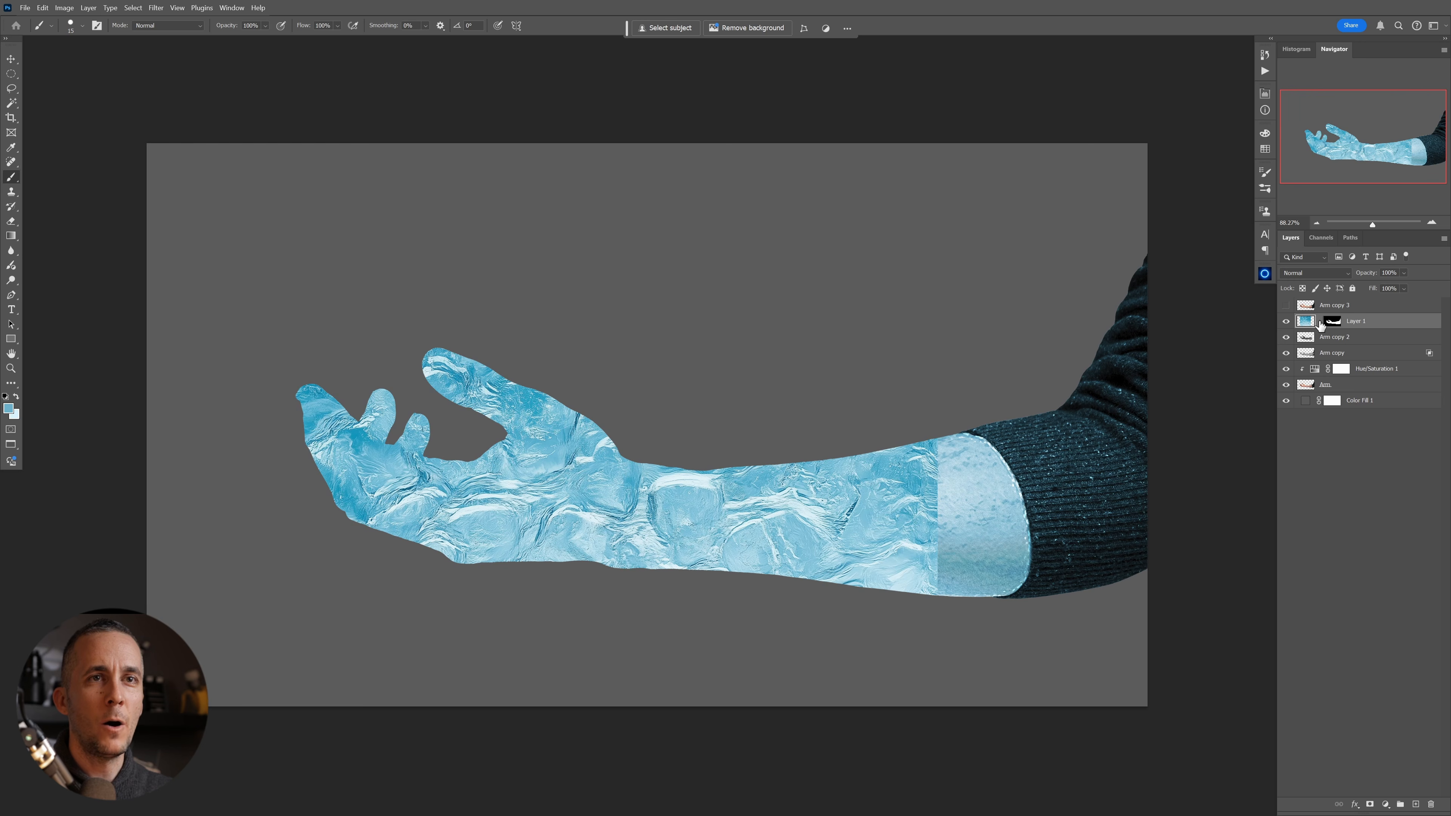
# - Desaturate the ice texture layer and set its gray Blend If to Current Layer white 215 and Underlying Layer black split 35/192
pyautogui.hotkey('shift', 'ctrl', 'u')
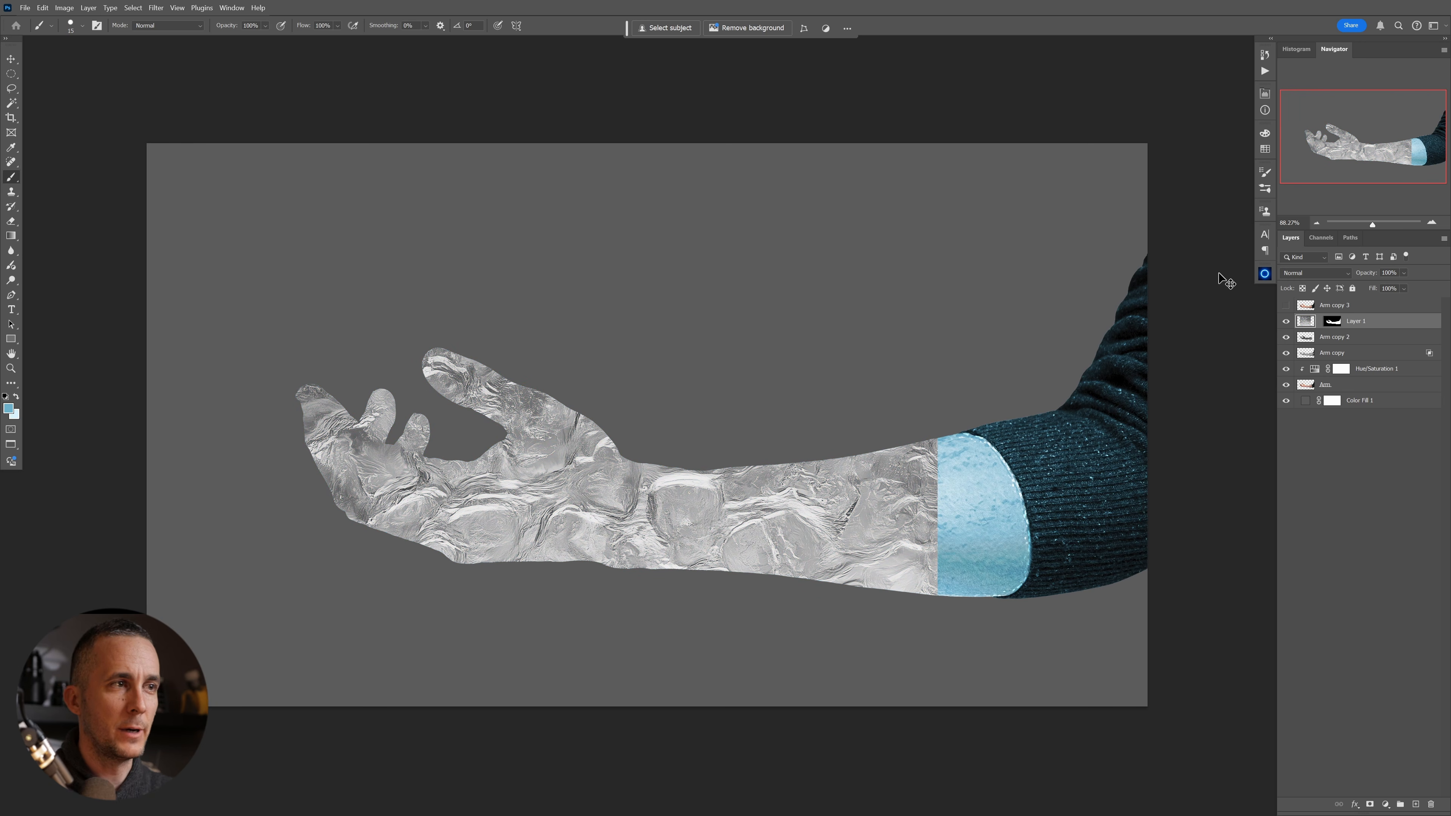
pyautogui.doubleClick(1404, 325)
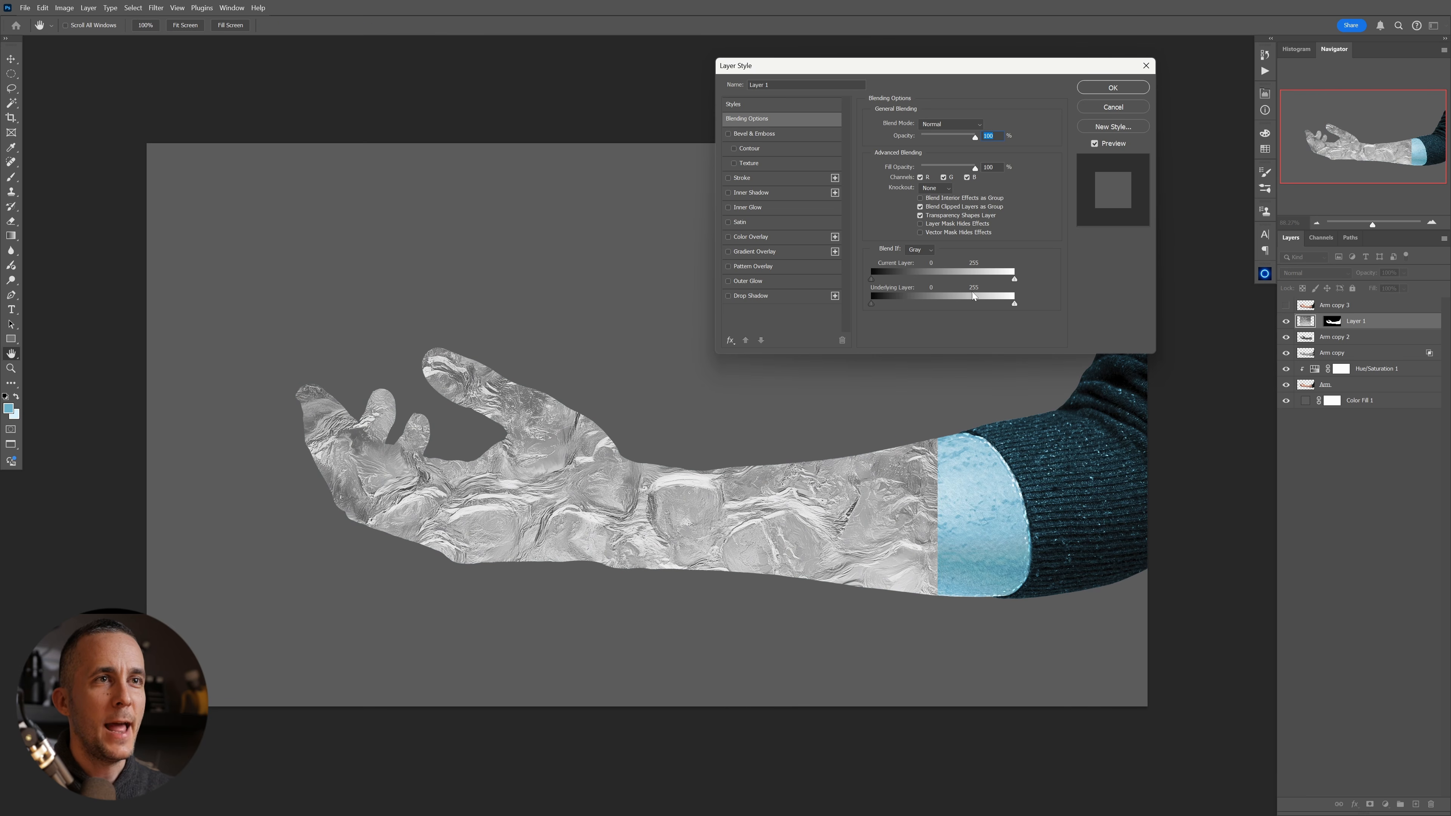
pyautogui.moveTo(1015, 279); pyautogui.dragTo(981, 287)
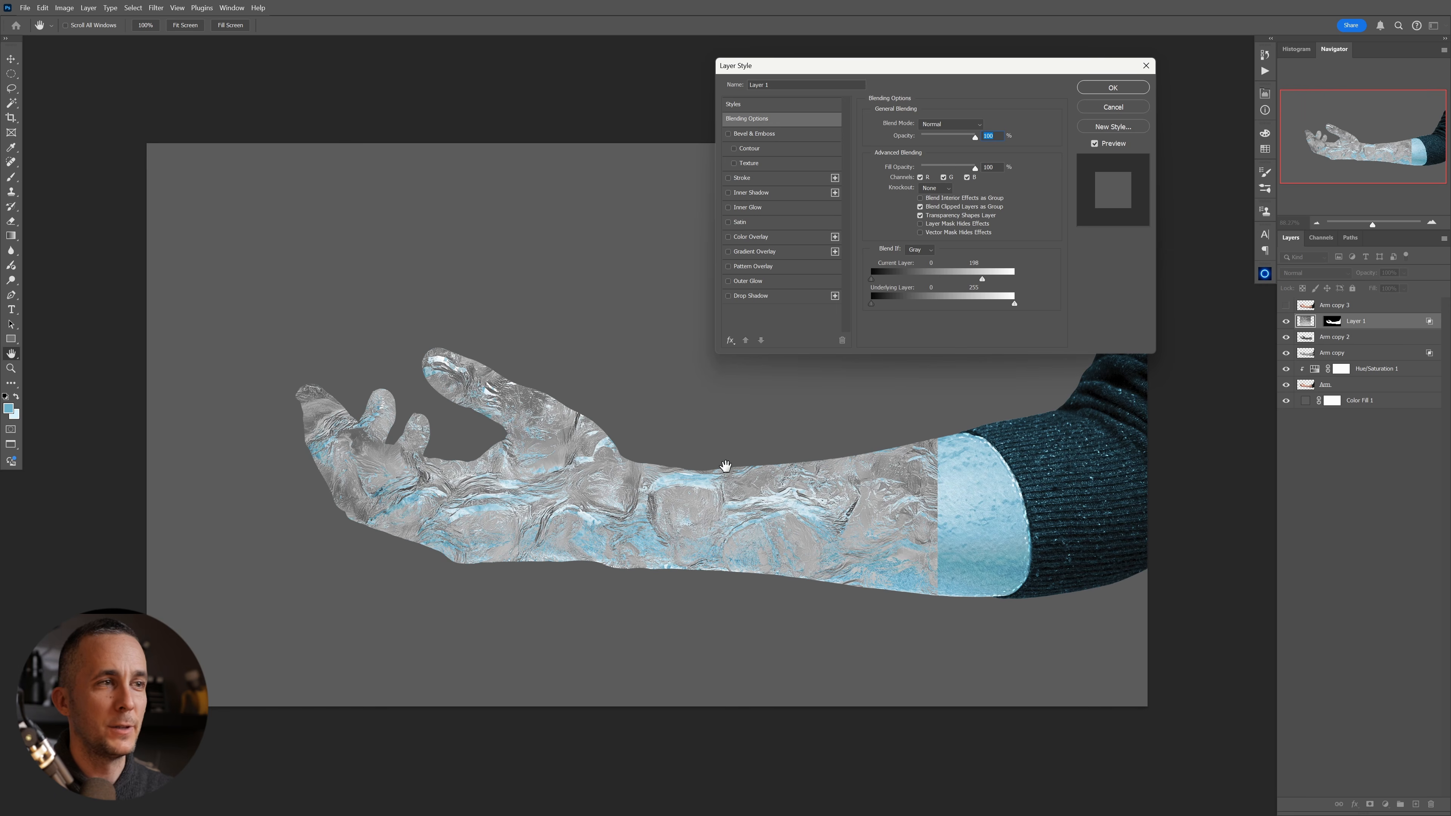
pyautogui.moveTo(981, 279)
pyautogui.mouseDown()
pyautogui.moveTo(947, 286)
pyautogui.moveTo(992, 279)
pyautogui.mouseUp()
pyautogui.keyDown('alt'); pyautogui.moveTo(874, 304); pyautogui.dragTo(979, 309); pyautogui.keyUp('alt')
pyautogui.moveTo(884, 304); pyautogui.dragTo(899, 301)
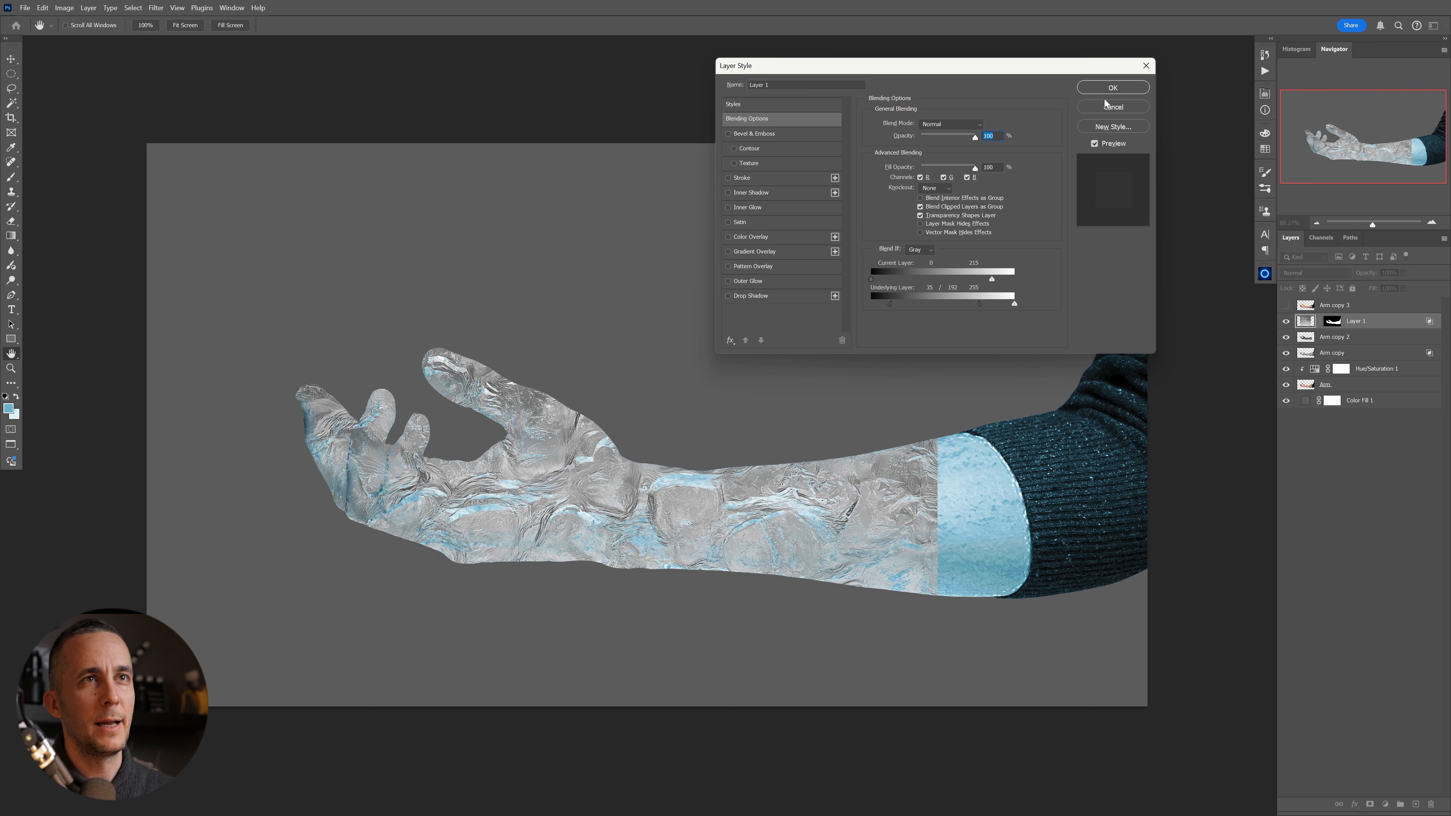
pyautogui.click(1113, 88)
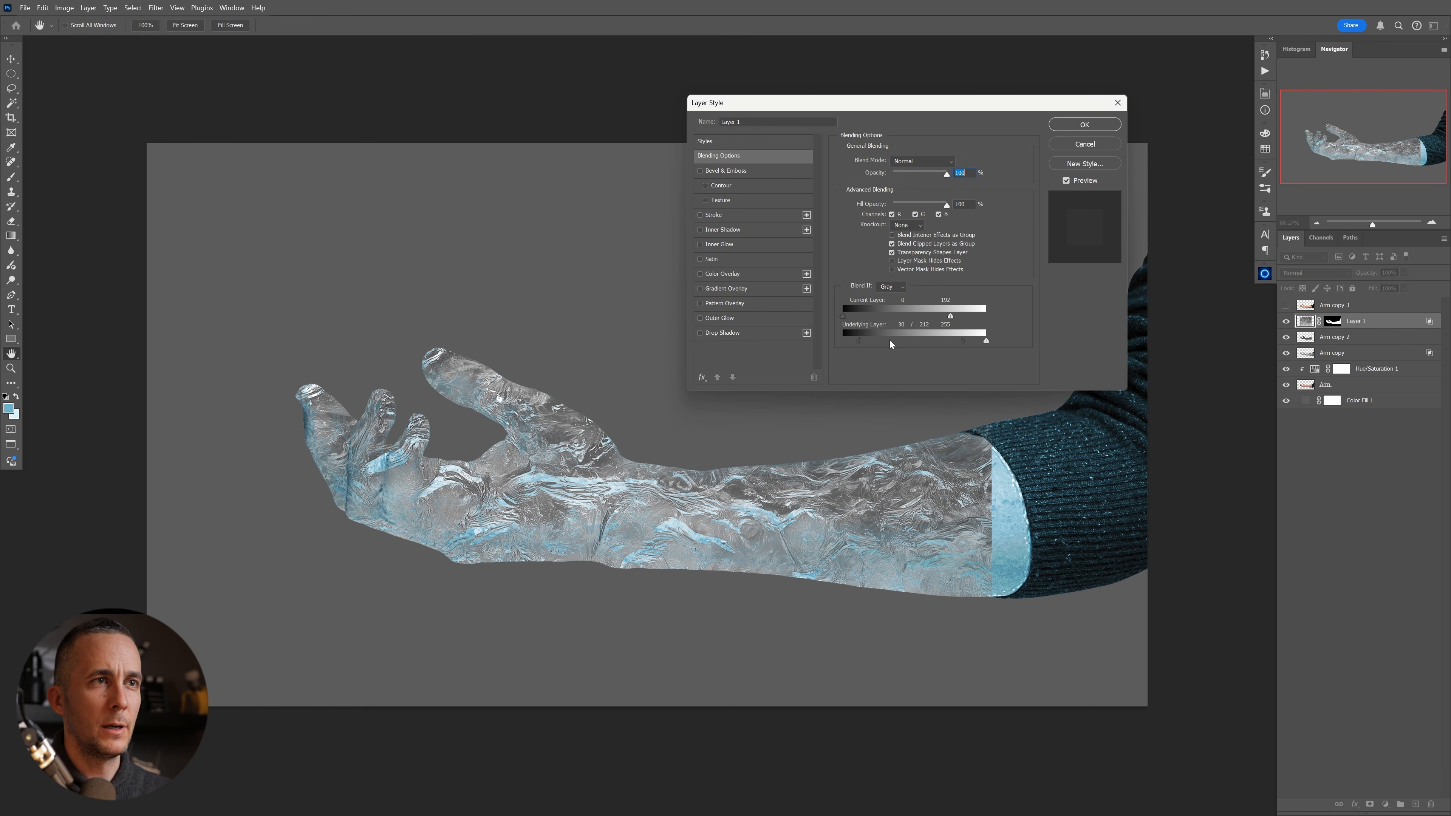
# - Set the ice texture's Underlying Layer black split to 141/212 and its blending mode to Multiply
pyautogui.moveTo(866, 341); pyautogui.dragTo(924, 345)
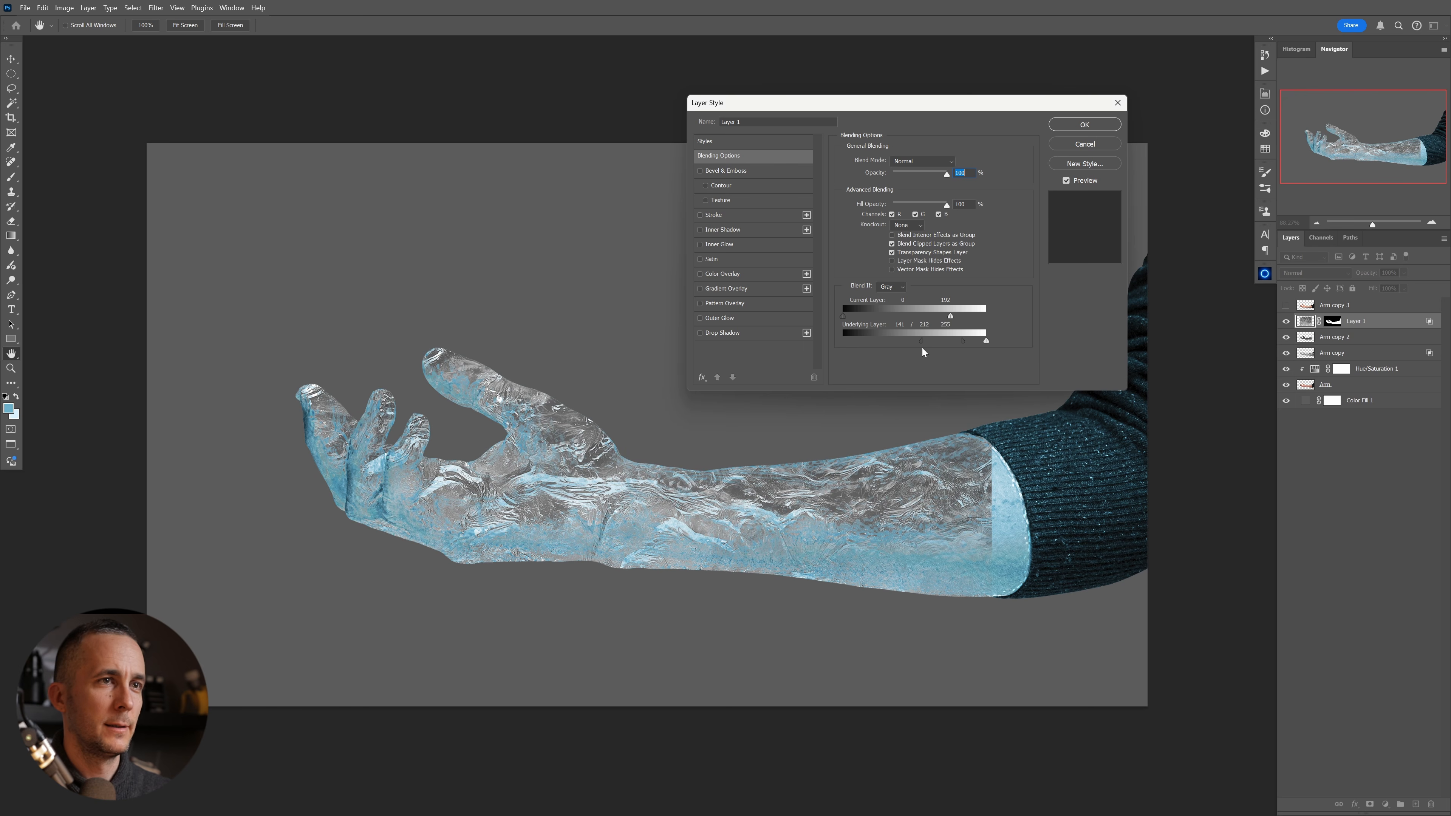
pyautogui.click(1083, 124)
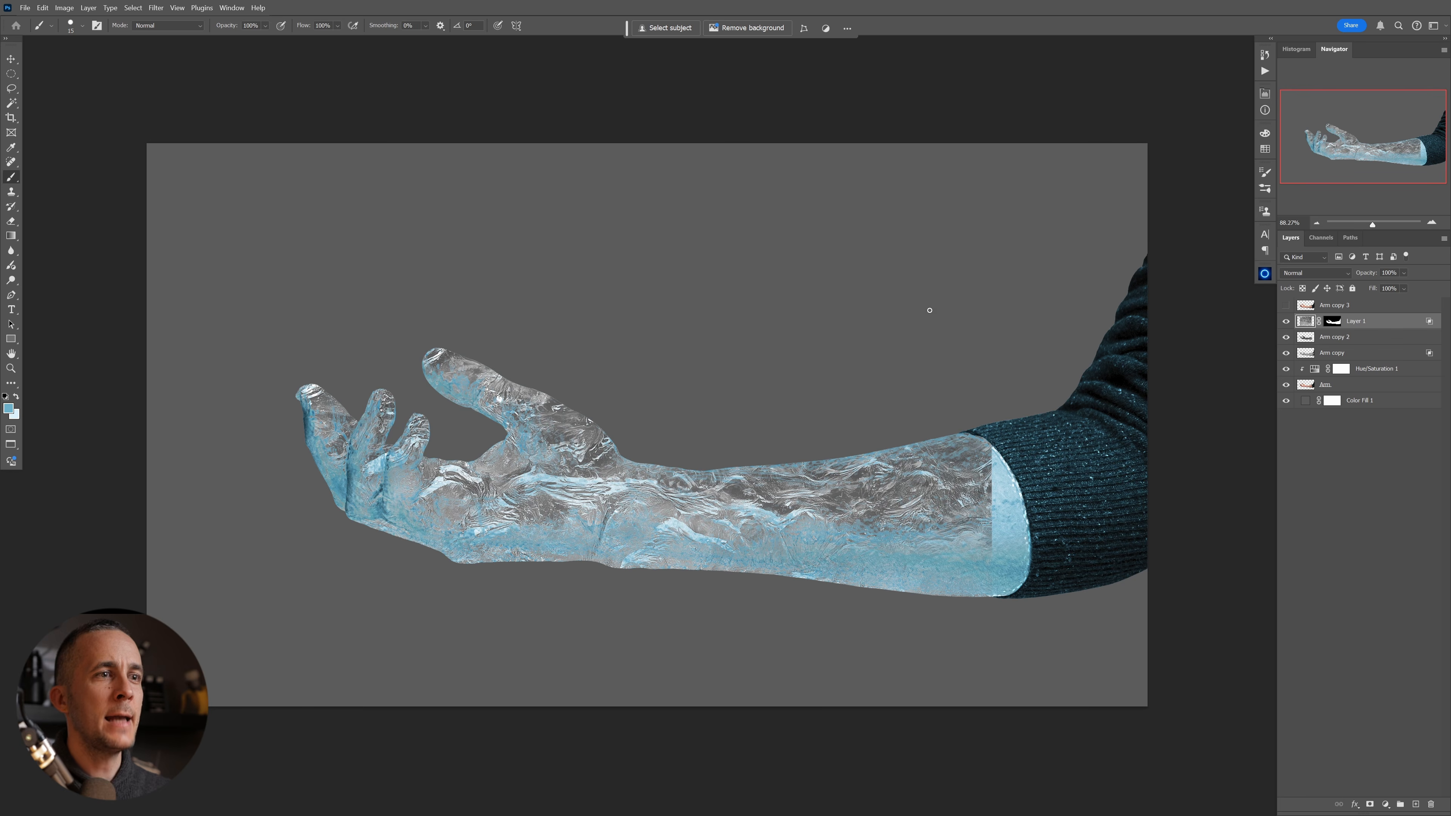
pyautogui.click(1318, 273)
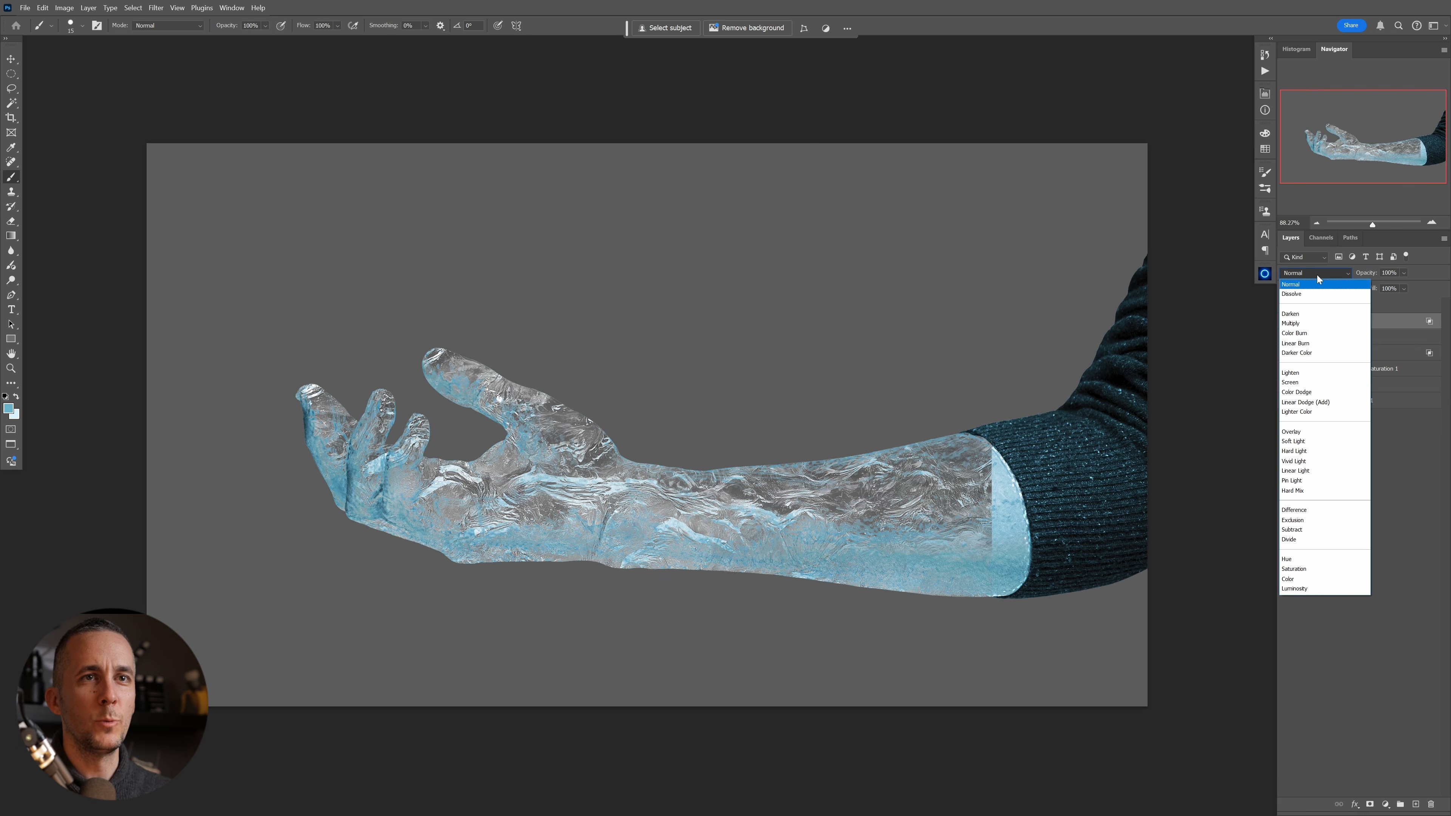
pyautogui.click(1303, 324)
pyautogui.moveTo(561, 447); pyautogui.dragTo(675, 434)
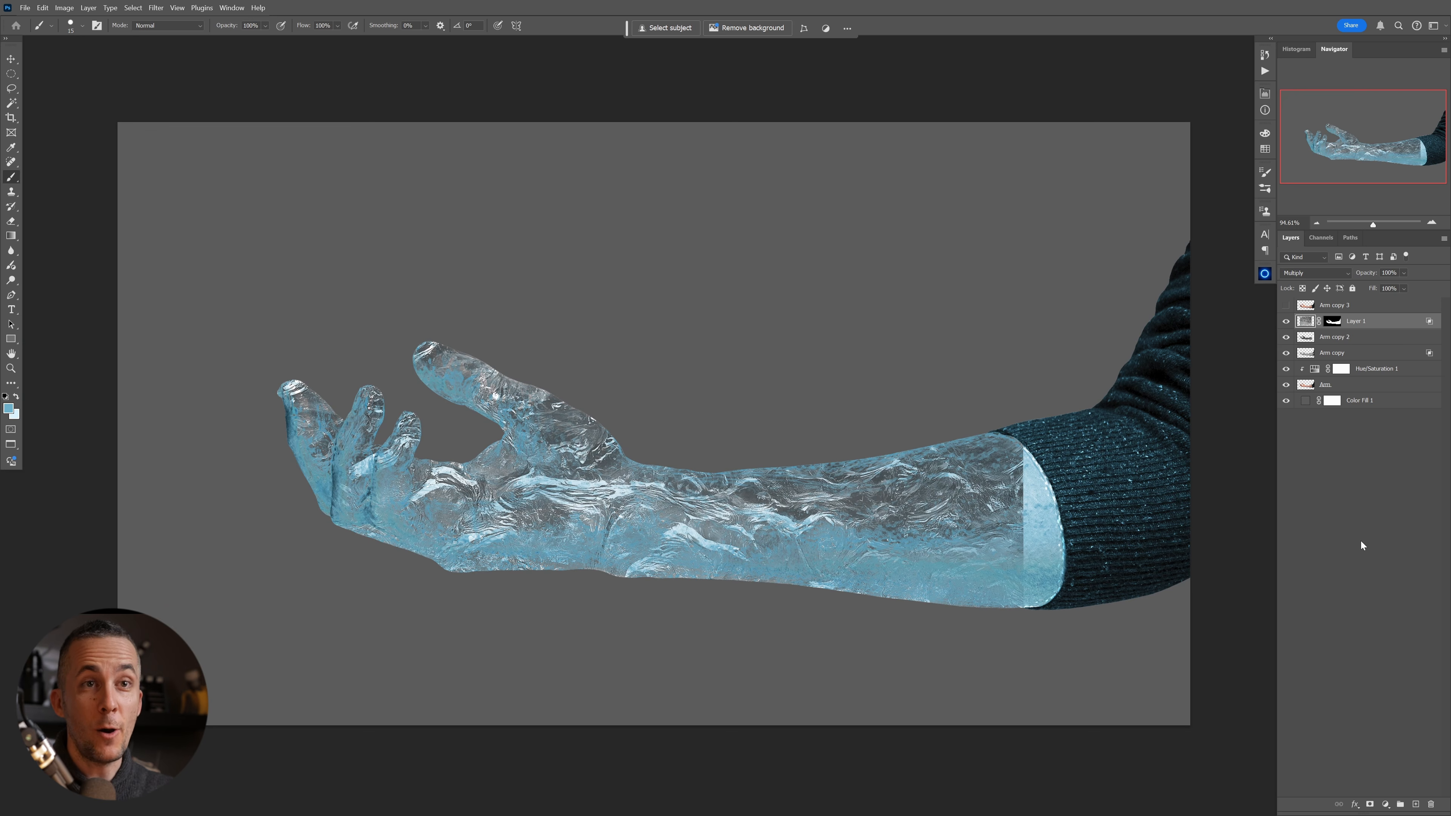
# - Add a Hue/Saturation adjustment layer clipped to the ice texture layer
pyautogui.click(1379, 804)
pyautogui.click(1377, 691)
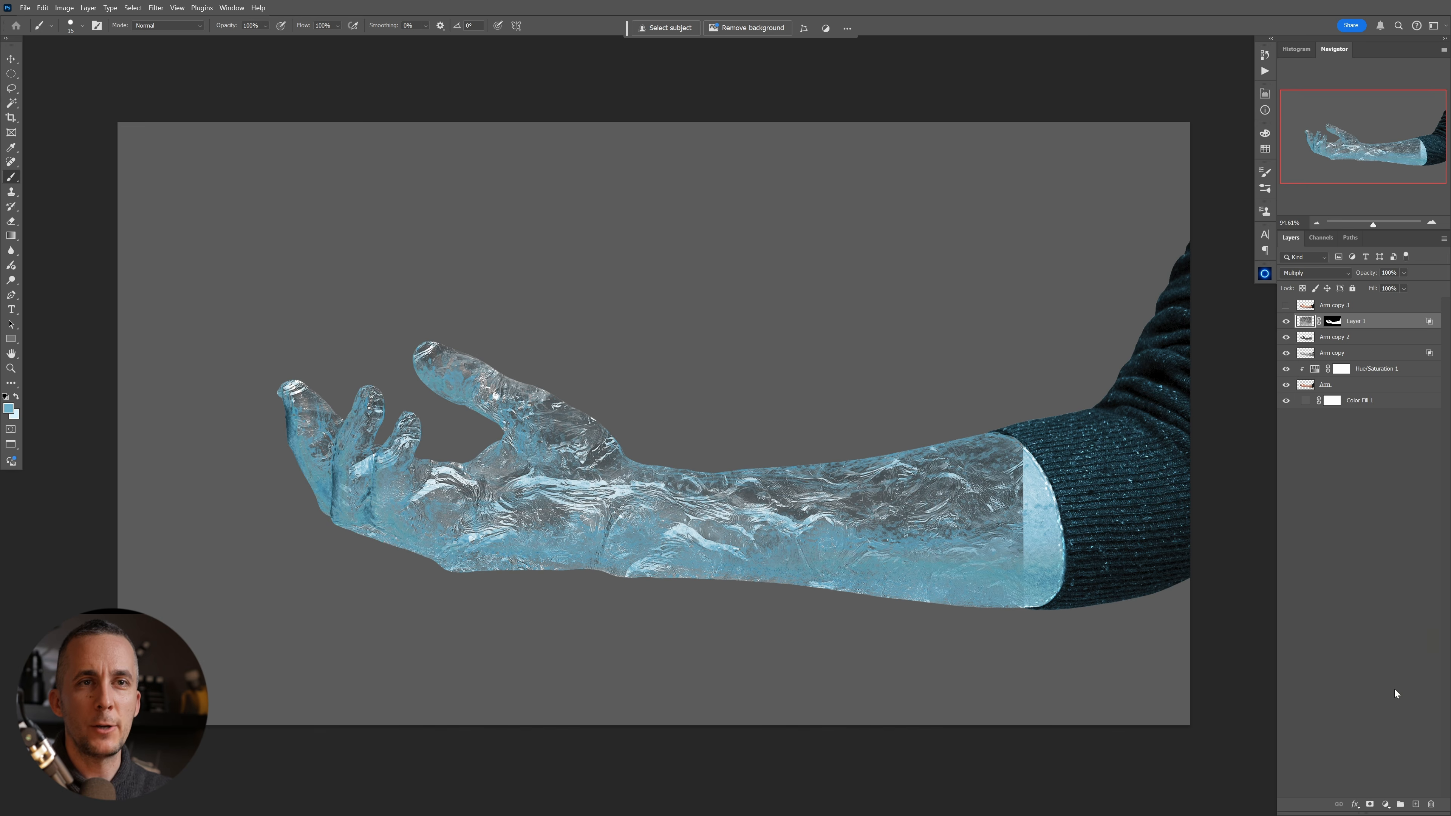
pyautogui.click(1167, 411)
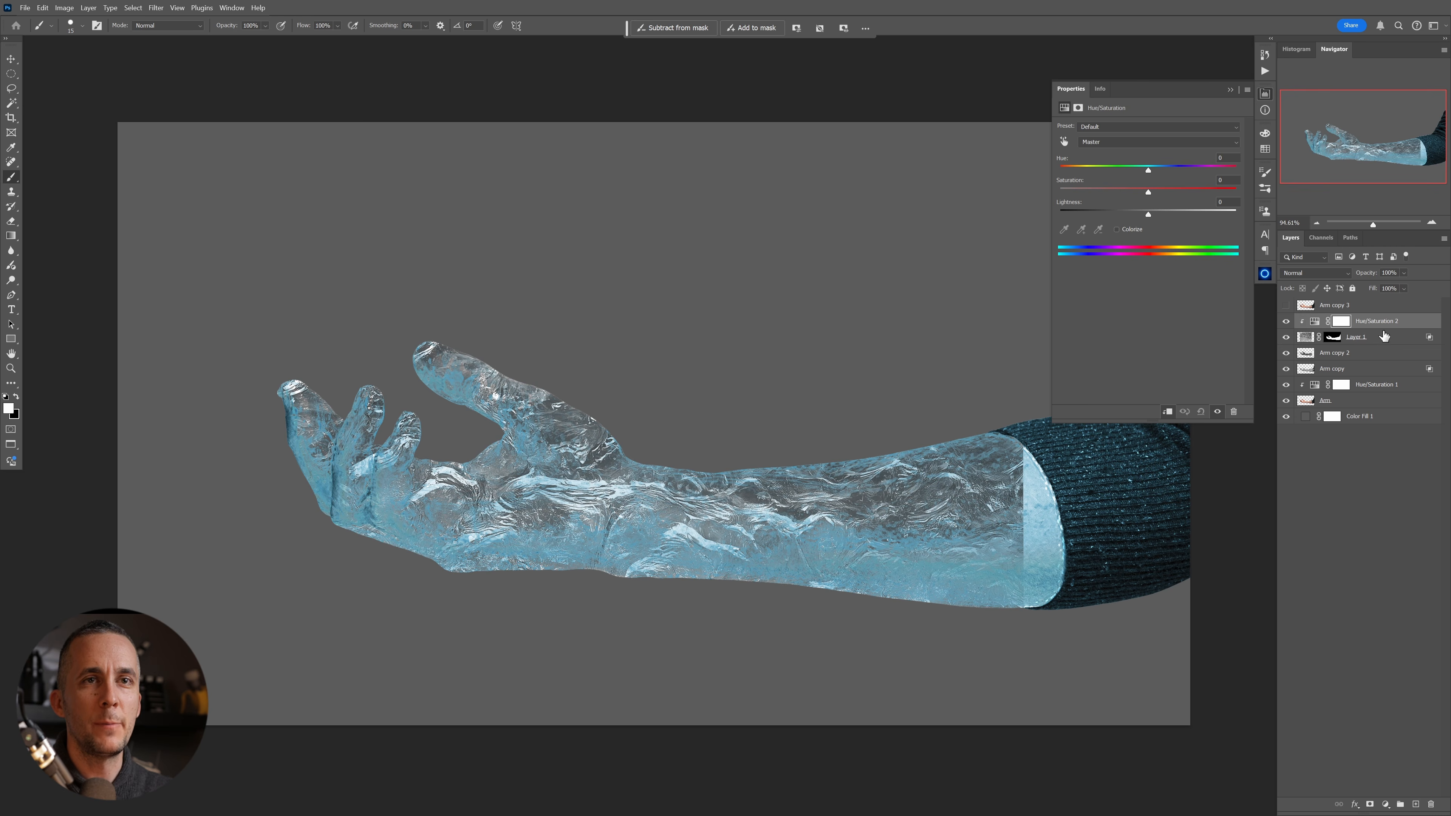
# - Rename the masked Layer 1 as Ice texture
pyautogui.doubleClick(1356, 337)
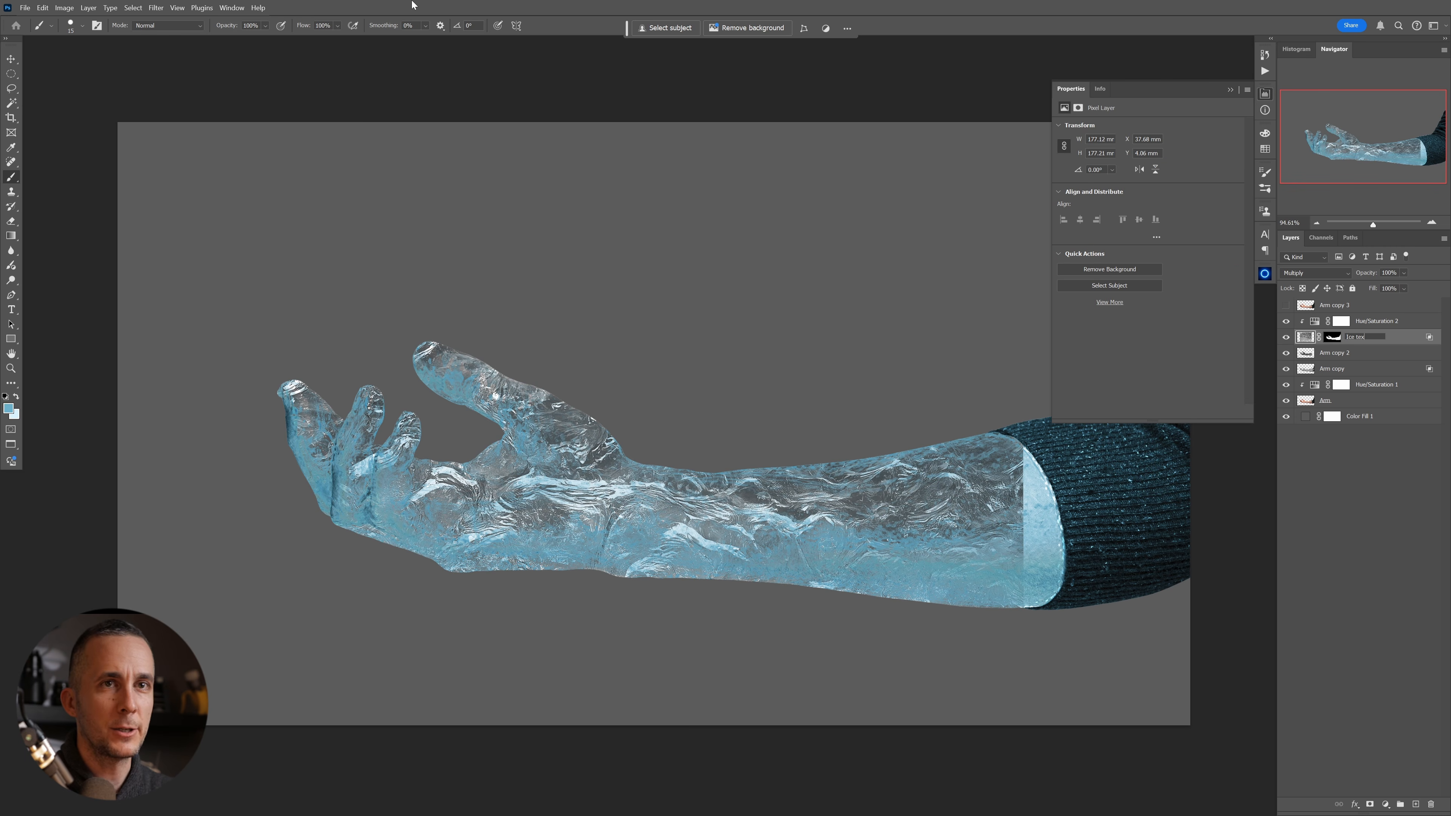
pyautogui.write('Ice texture')
pyautogui.press('Return')
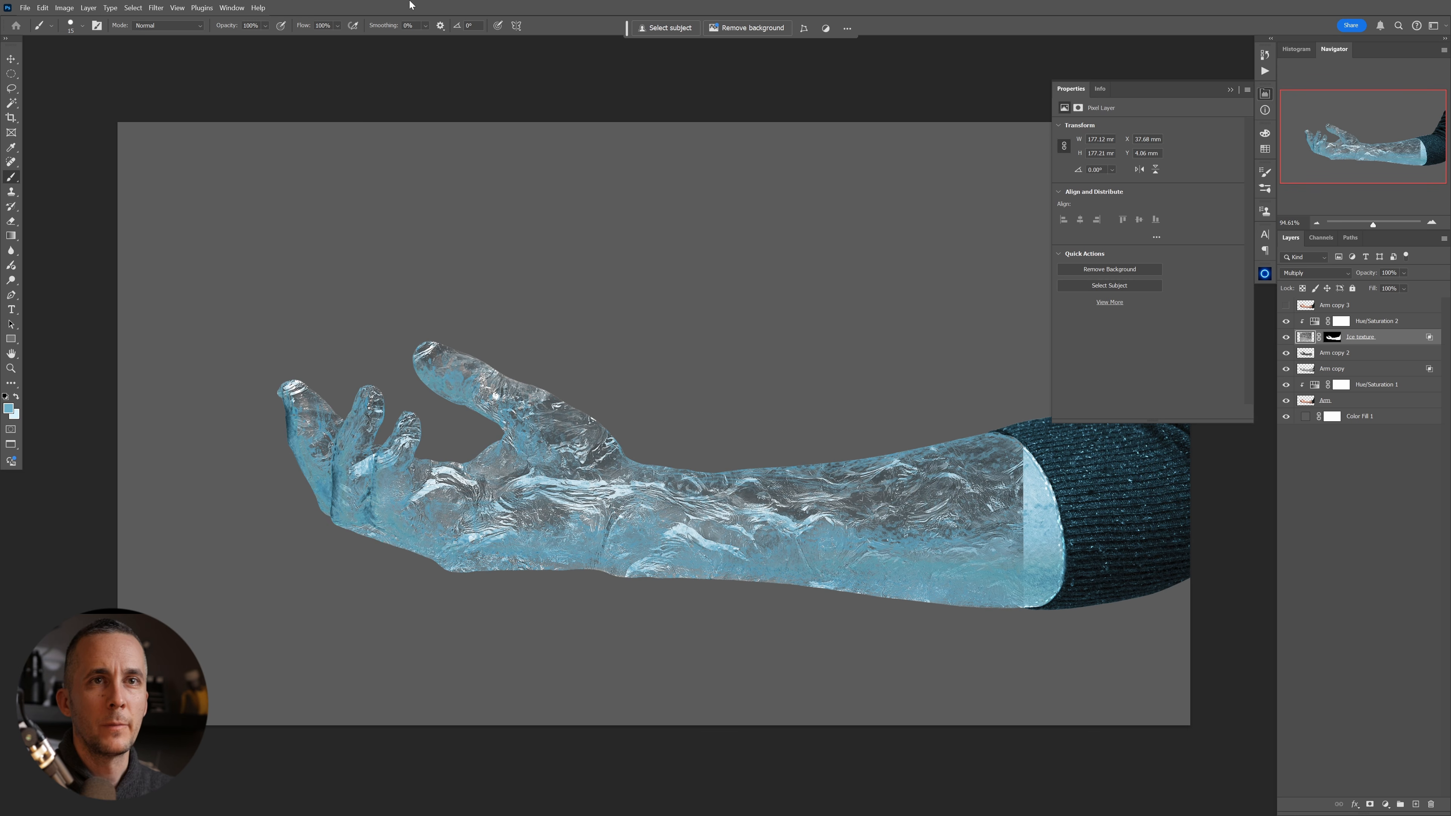
# - Colorize the ice texture through its clipped Hue/Saturation adjustment with Hue 196, Saturation 14 and Lightness 0
pyautogui.click(1321, 325)
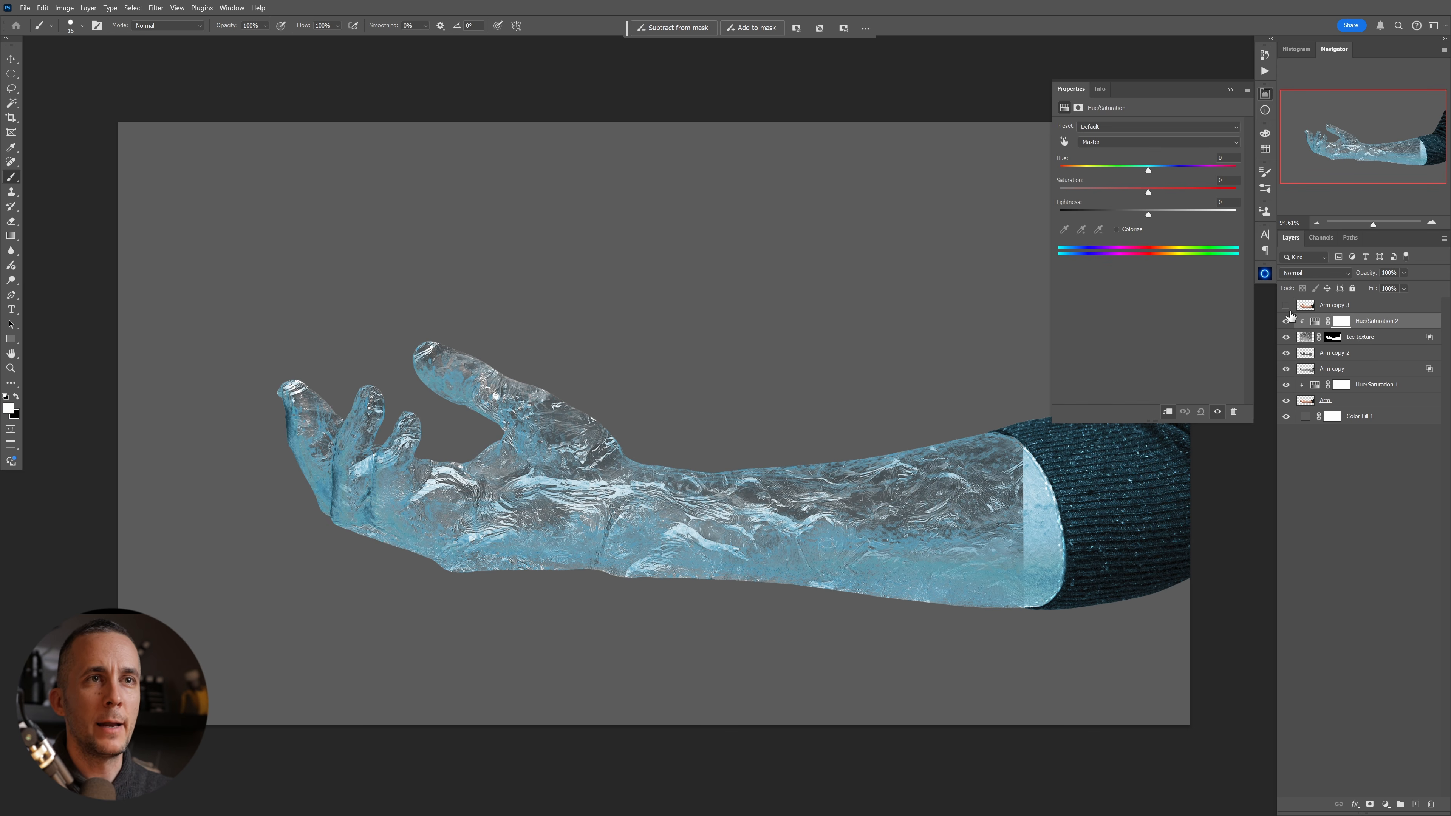
pyautogui.click(1117, 229)
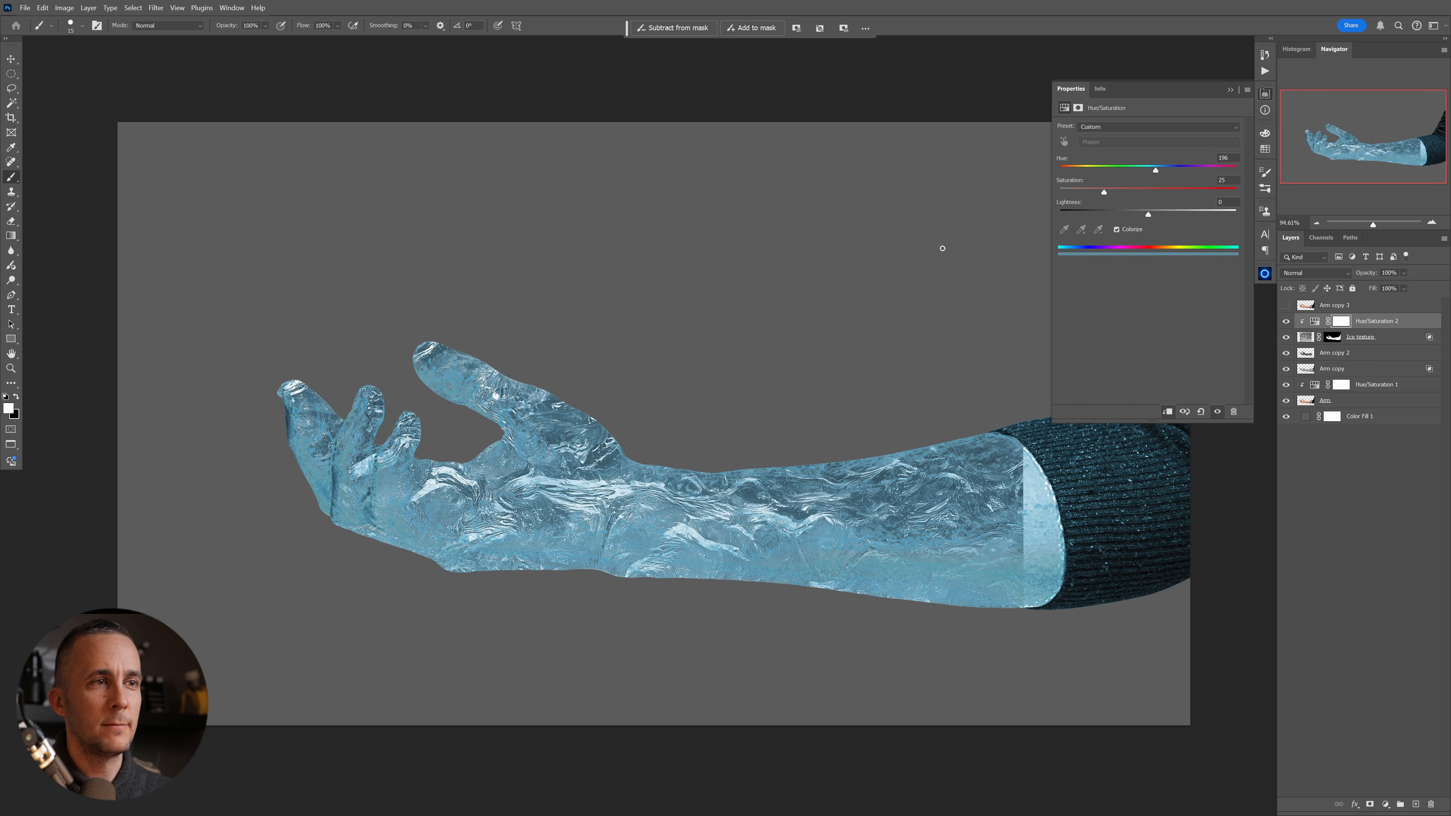
pyautogui.moveTo(1069, 192)
pyautogui.mouseDown()
pyautogui.moveTo(1108, 193)
pyautogui.moveTo(1085, 190)
pyautogui.mouseUp()
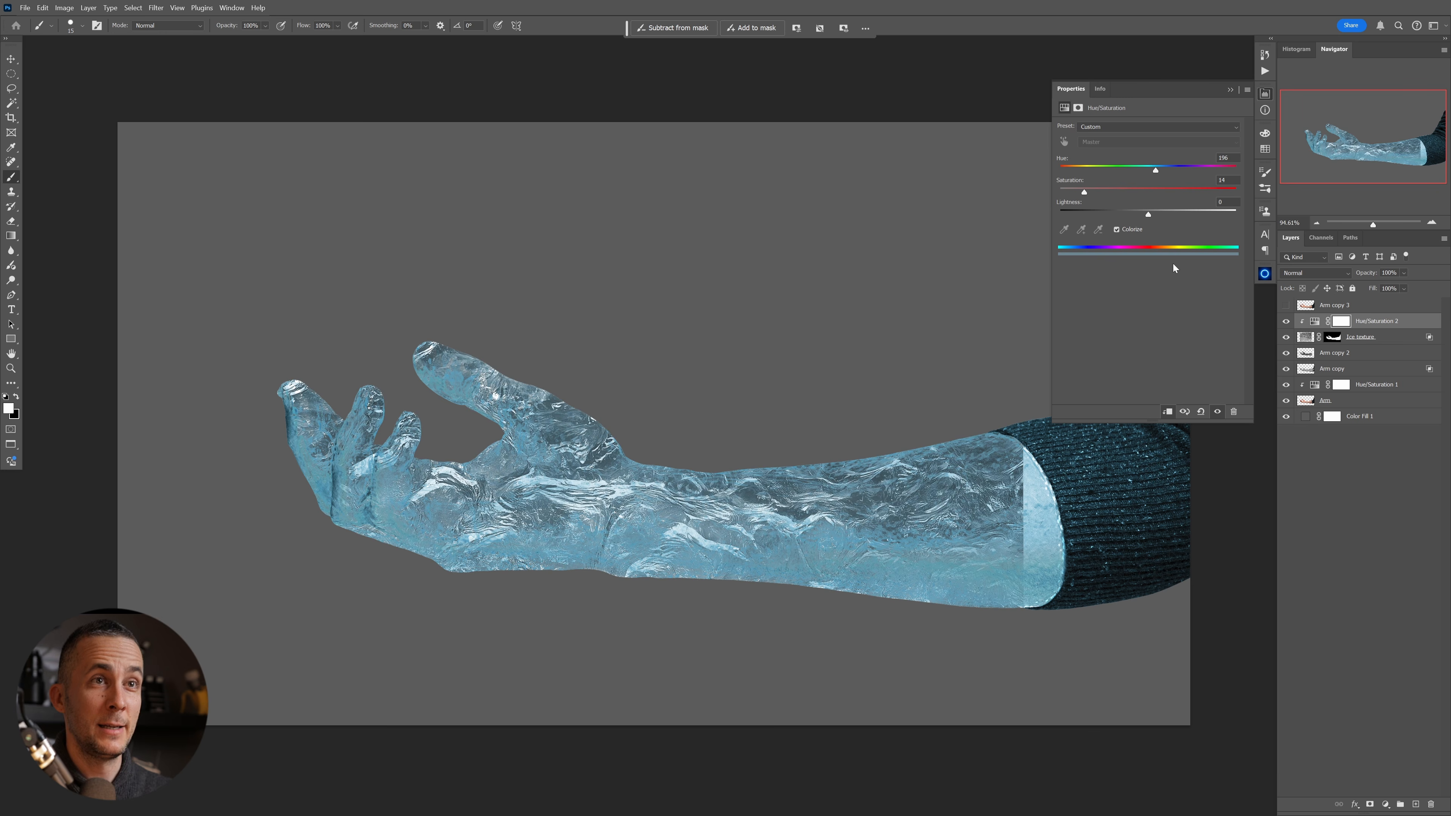
pyautogui.moveTo(1149, 211)
pyautogui.mouseDown()
pyautogui.moveTo(1177, 214)
pyautogui.moveTo(1123, 221)
pyautogui.moveTo(1144, 215)
pyautogui.mouseUp()
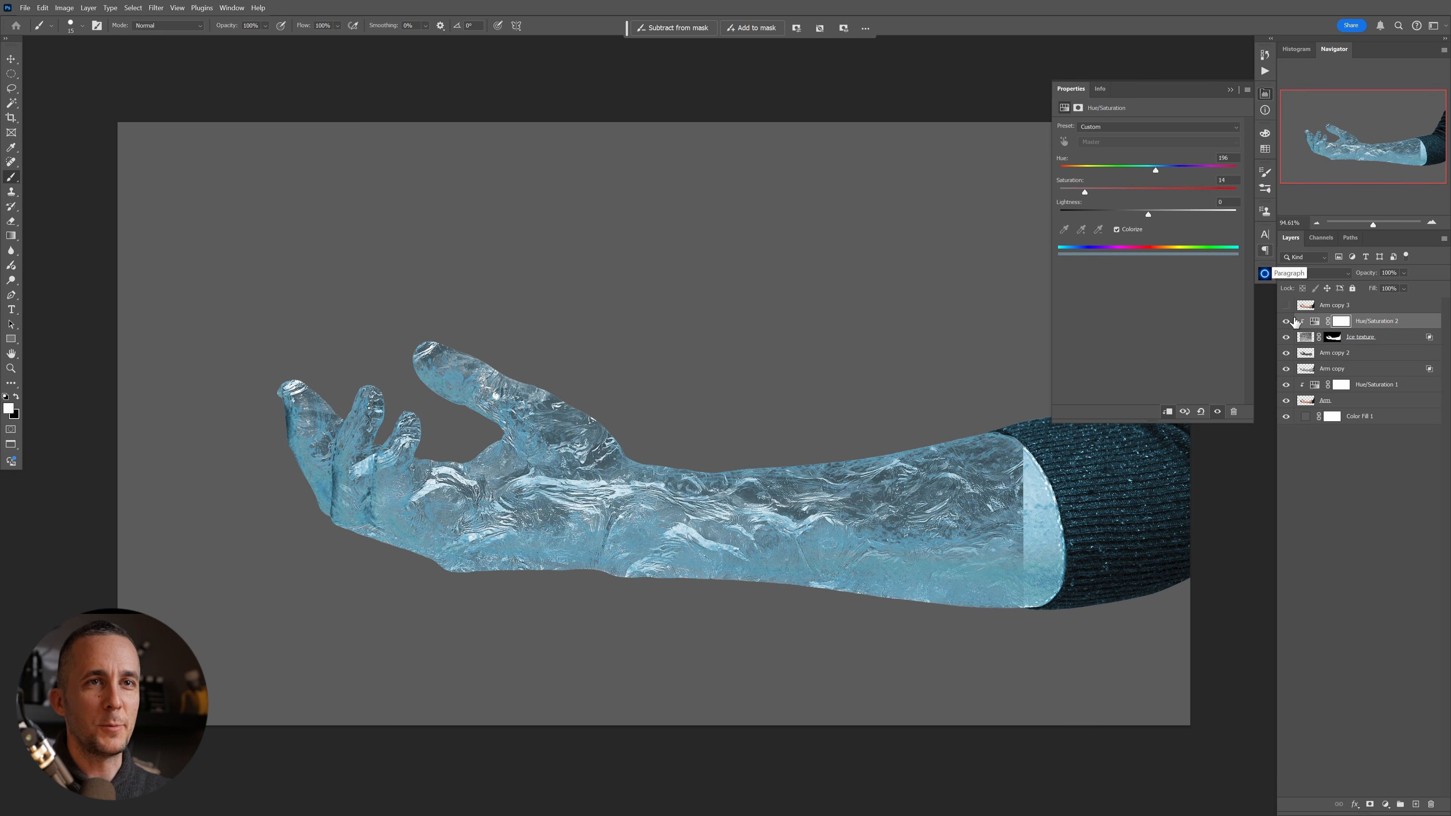
# - Group the layers from Hue/Saturation 2 down to Arm copy and name the group Effects
pyautogui.keyDown('shift'); pyautogui.click(1325, 369); pyautogui.keyUp('shift')
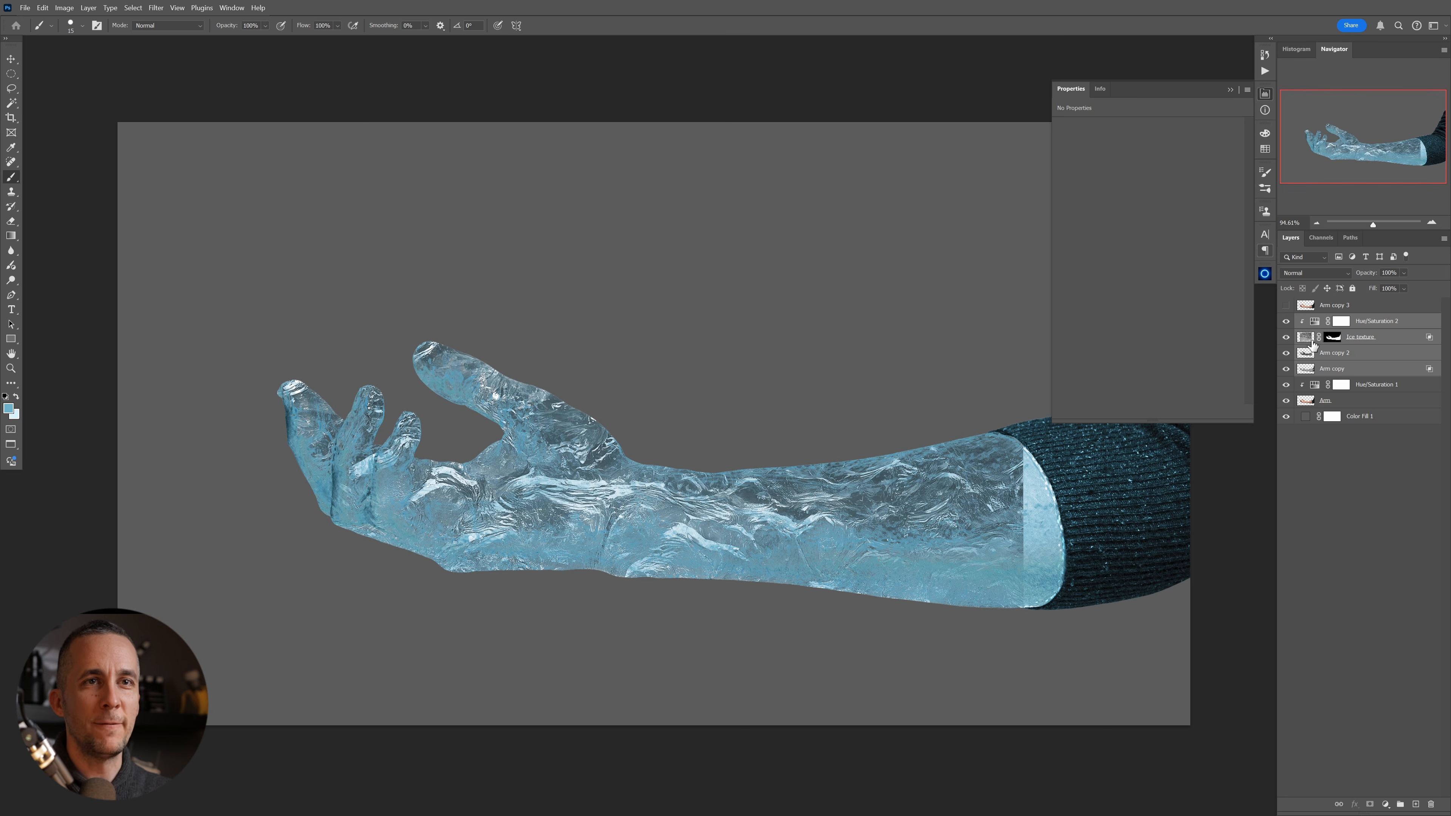
pyautogui.hotkey('ctrl', 'g')
pyautogui.doubleClick(1328, 320)
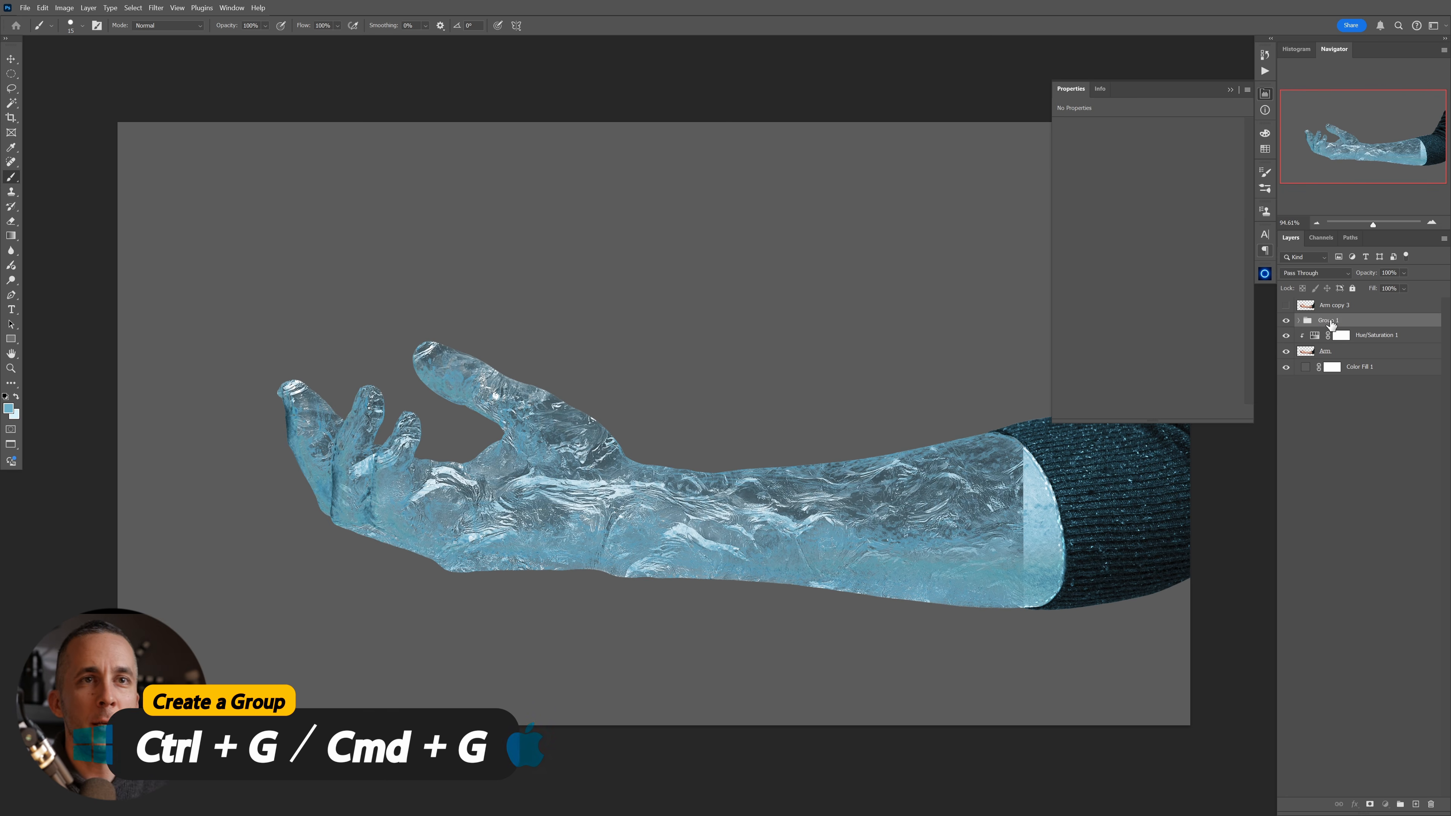
pyautogui.write('Effe')
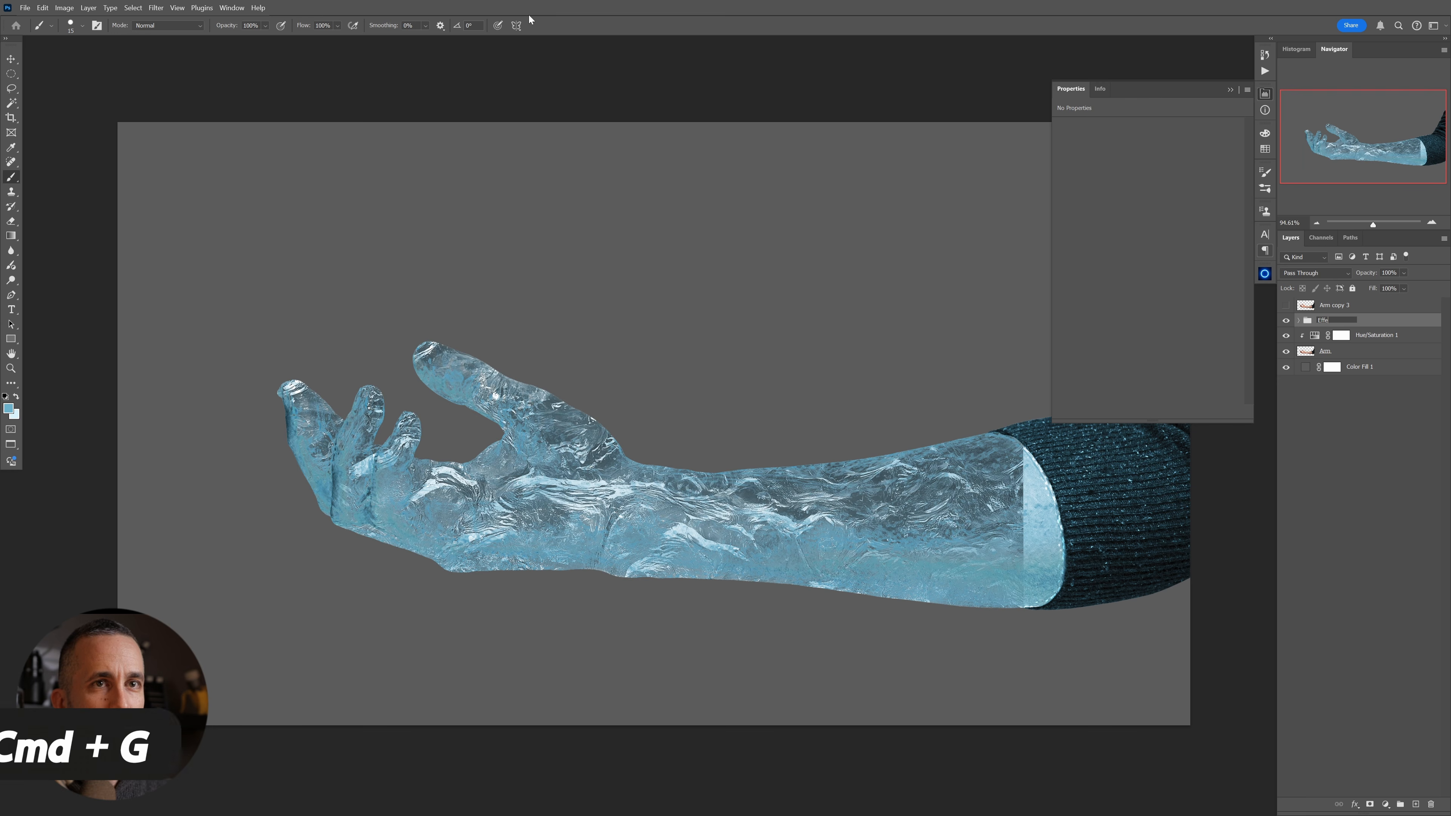
pyautogui.write('cts')
pyautogui.press('Return')
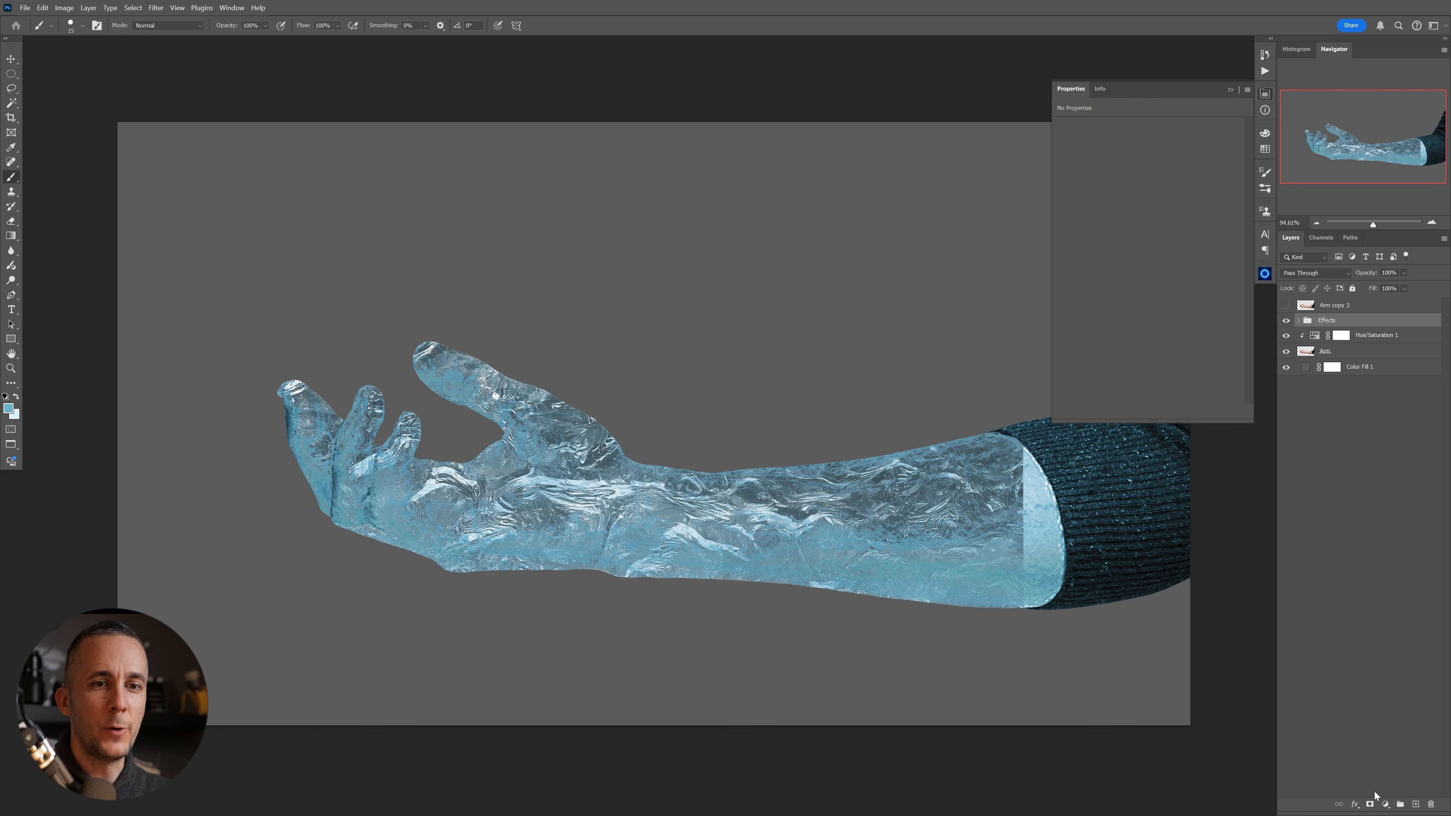
# - Add a white layer mask to the Effects group and ready the Soft Round brush with black as foreground colour
pyautogui.click(1370, 803)
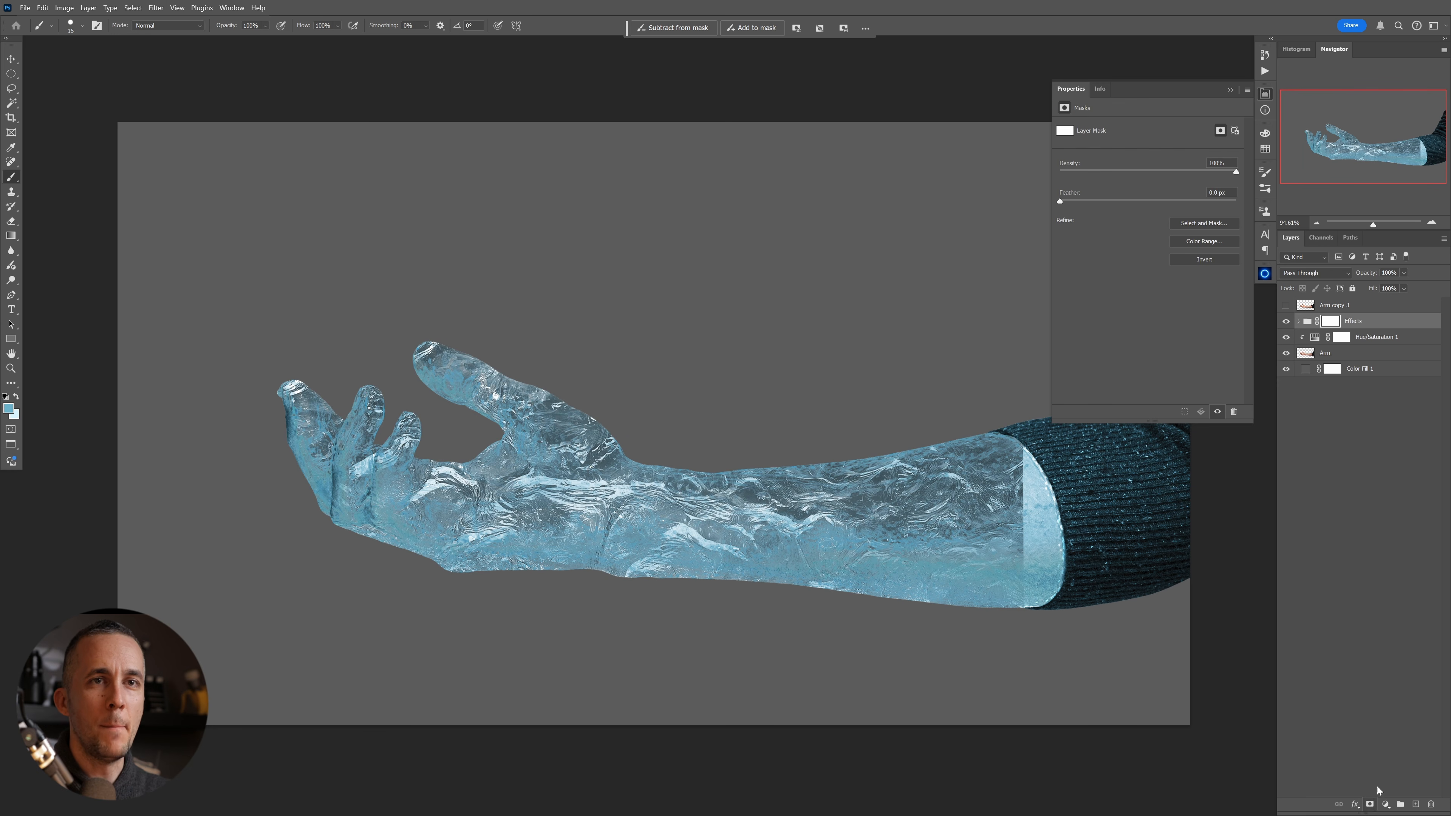
pyautogui.click(1229, 85)
pyautogui.rightClick(902, 470)
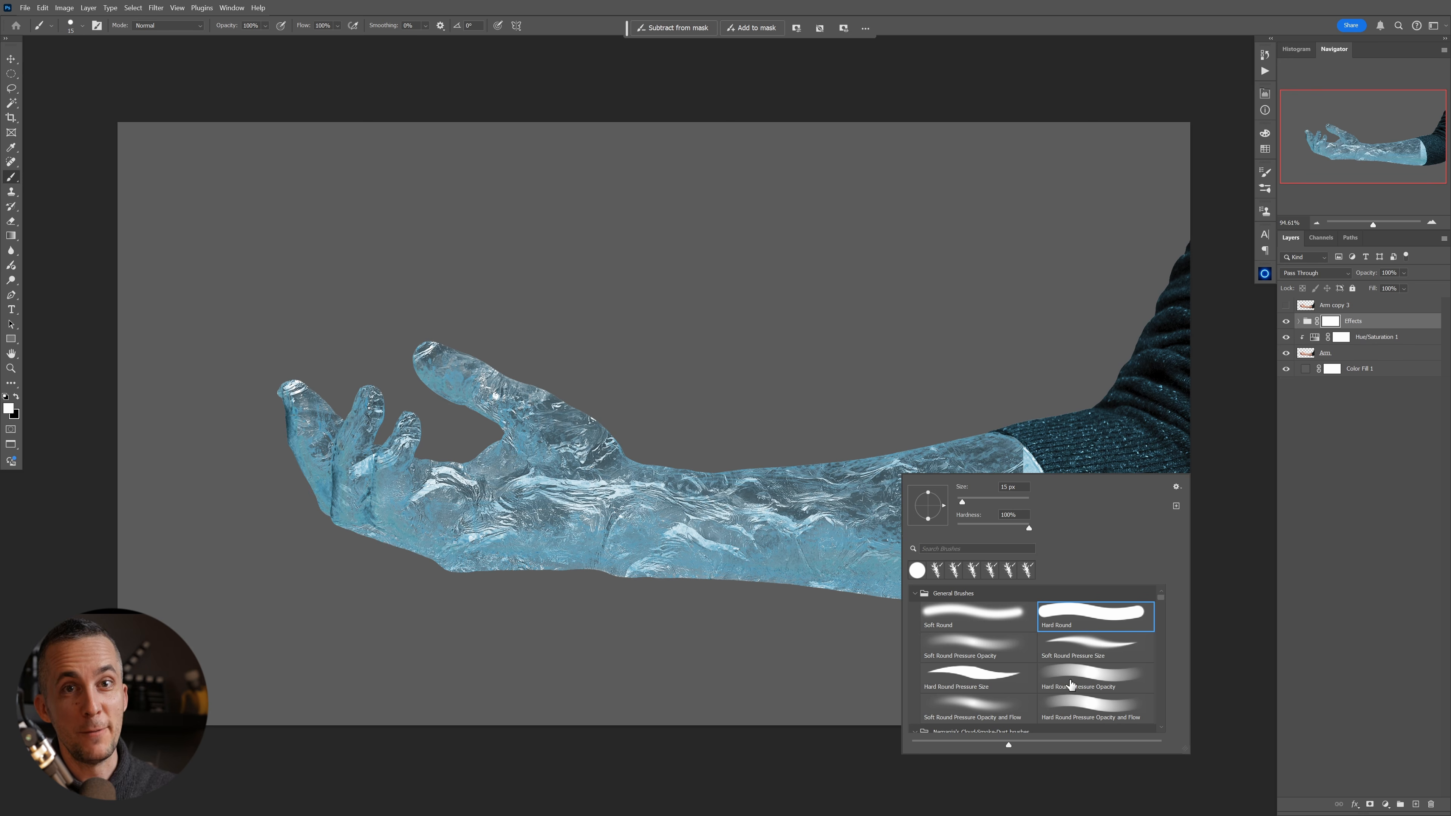
pyautogui.doubleClick(996, 613)
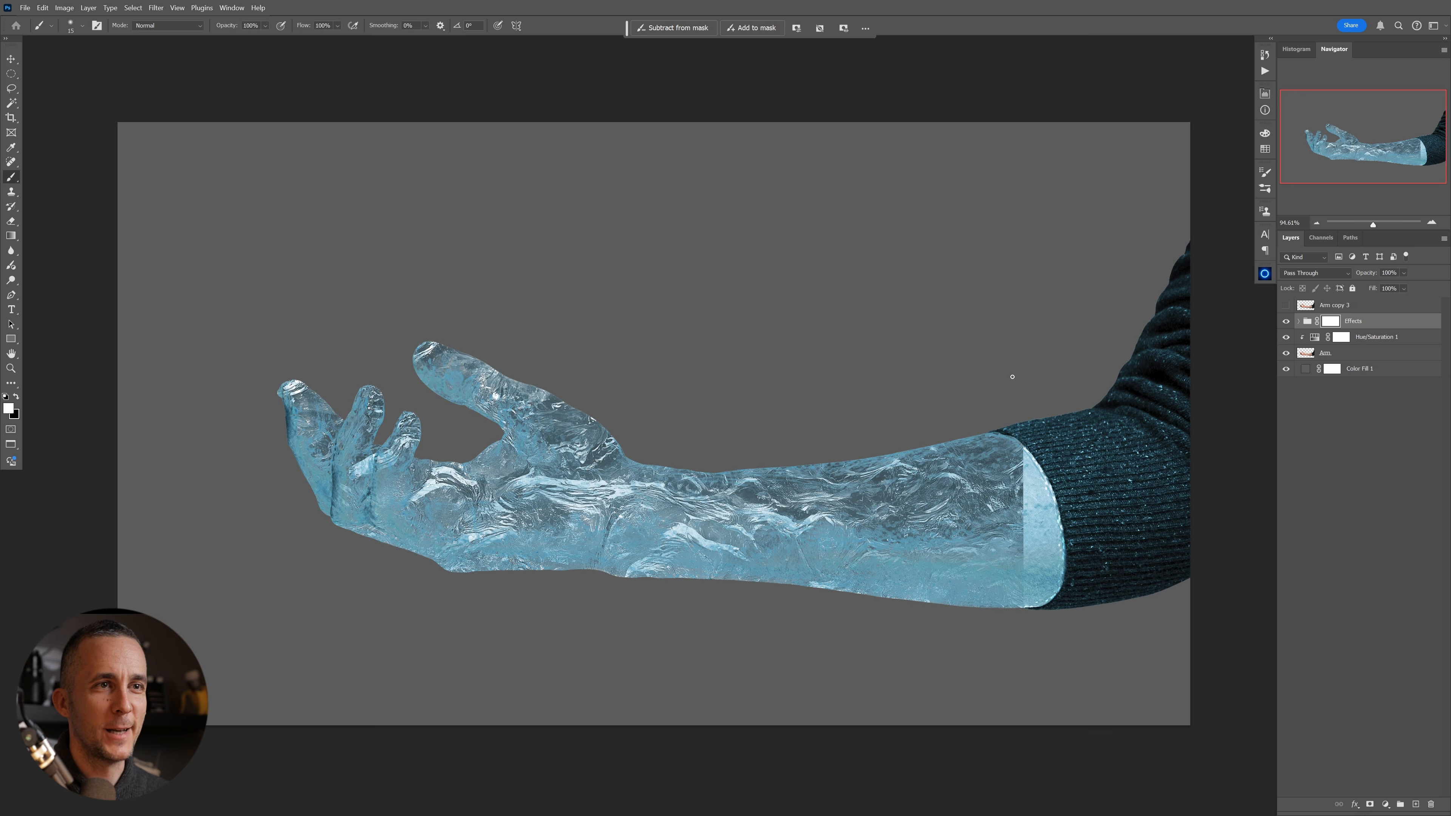
pyautogui.press('x')
# - Paint black on the Effects mask with a 400 px Soft Round Pressure Opacity brush to fade the effects beside the sleeve
pyautogui.moveTo(1030, 431)
pyautogui.mouseDown()
pyautogui.moveTo(1024, 395)
pyautogui.moveTo(1049, 449)
pyautogui.mouseUp()
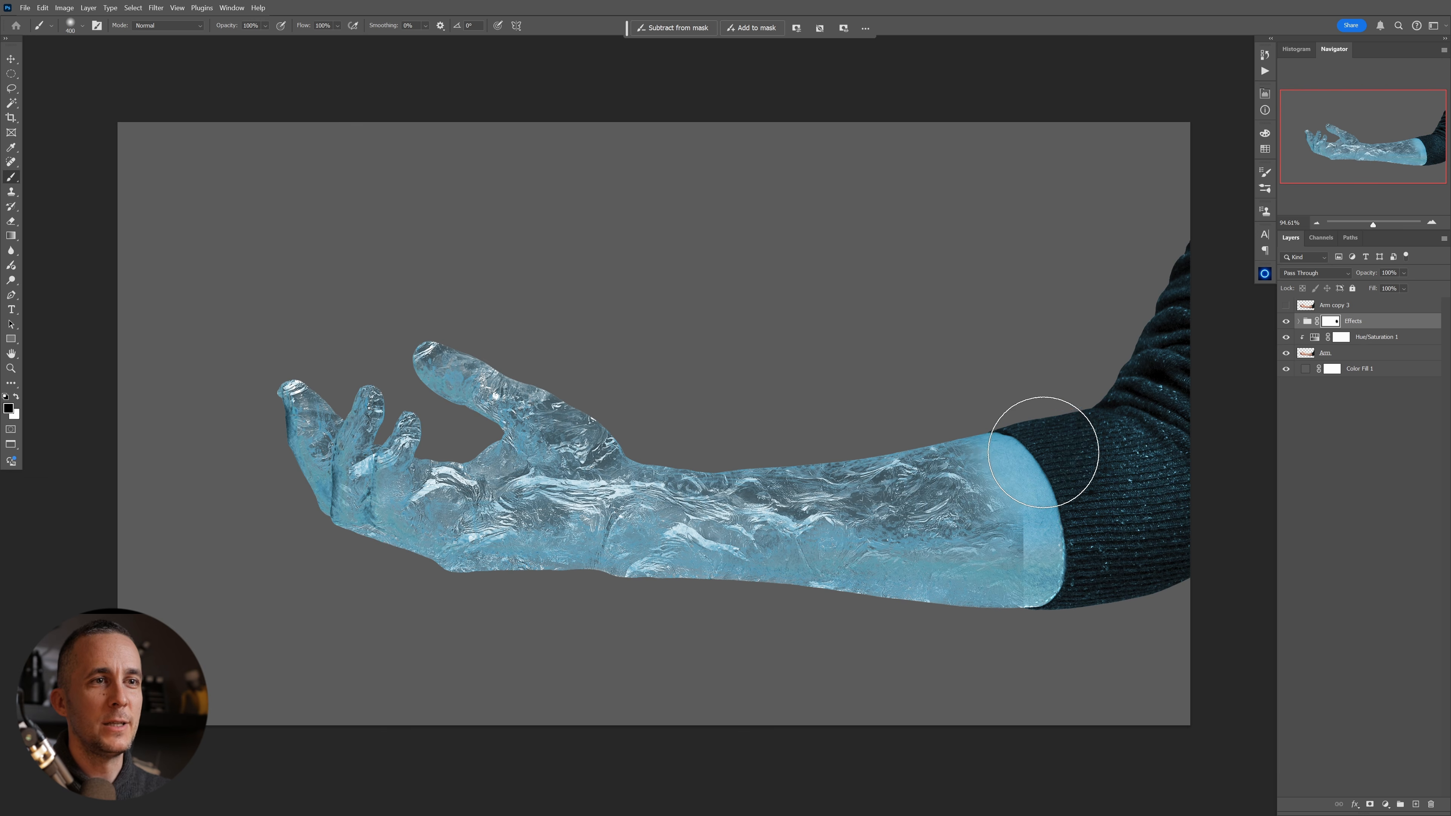
pyautogui.hotkey('ctrl', 'z')
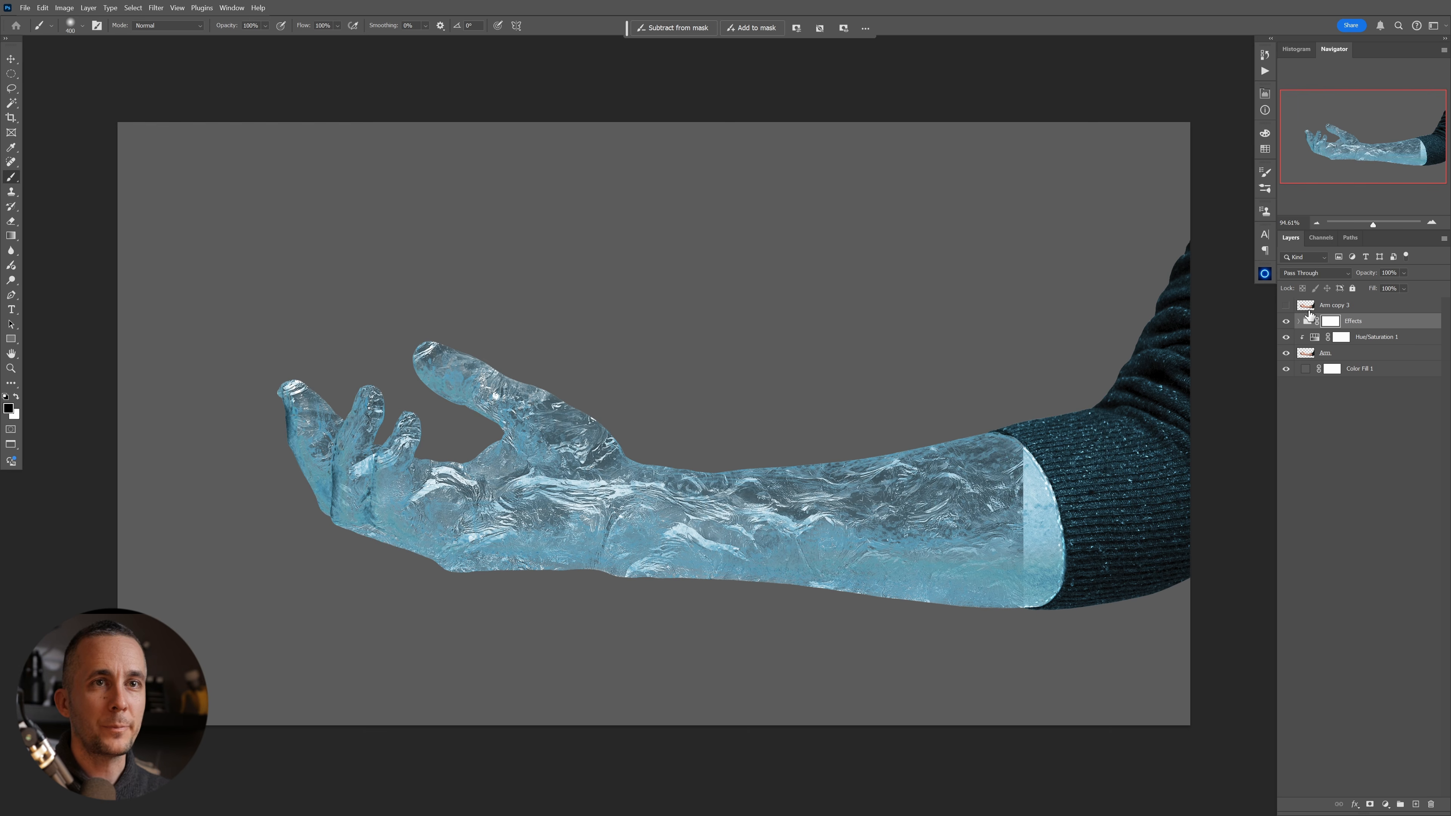
pyautogui.rightClick(930, 352)
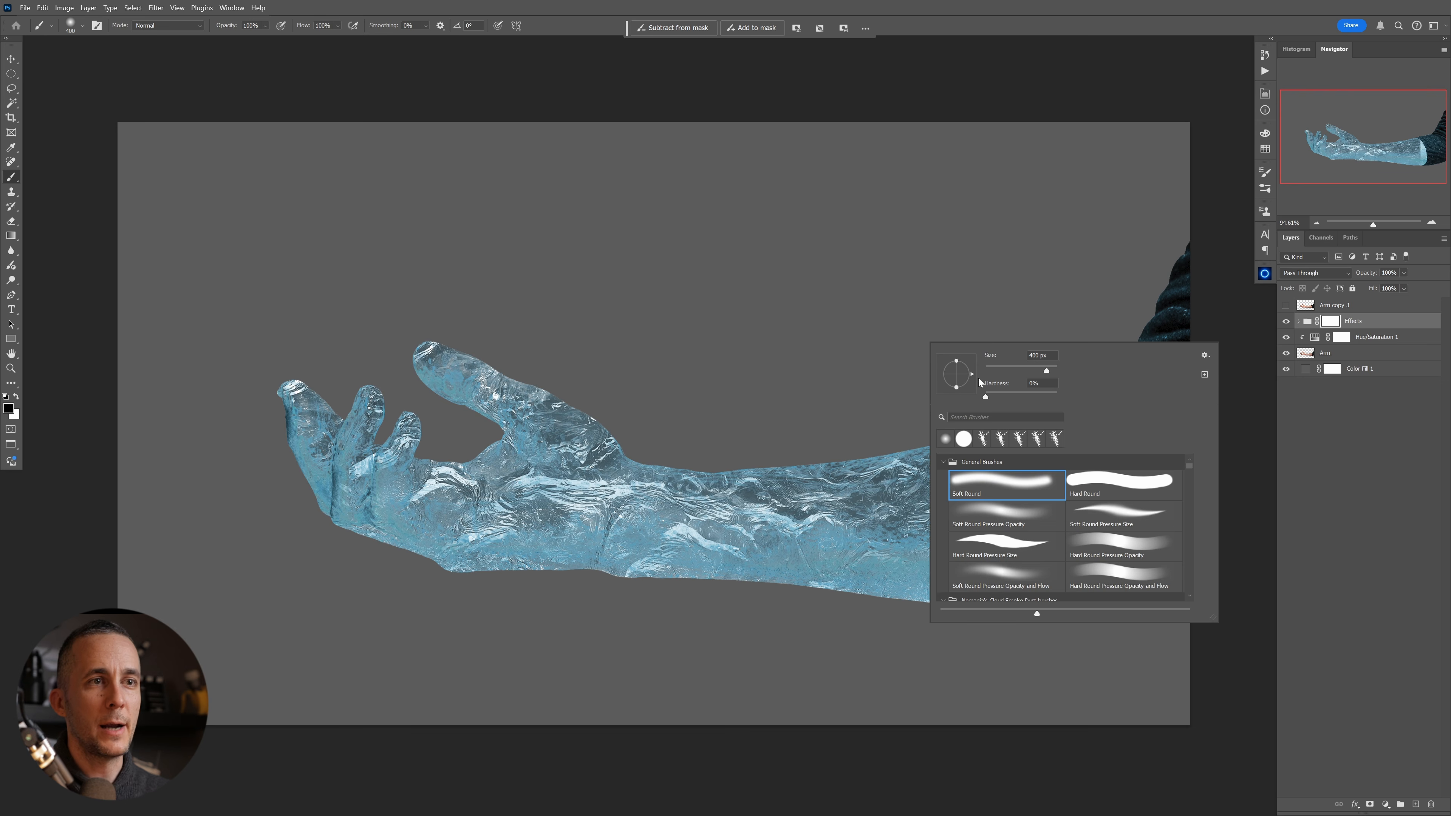
pyautogui.doubleClick(1006, 518)
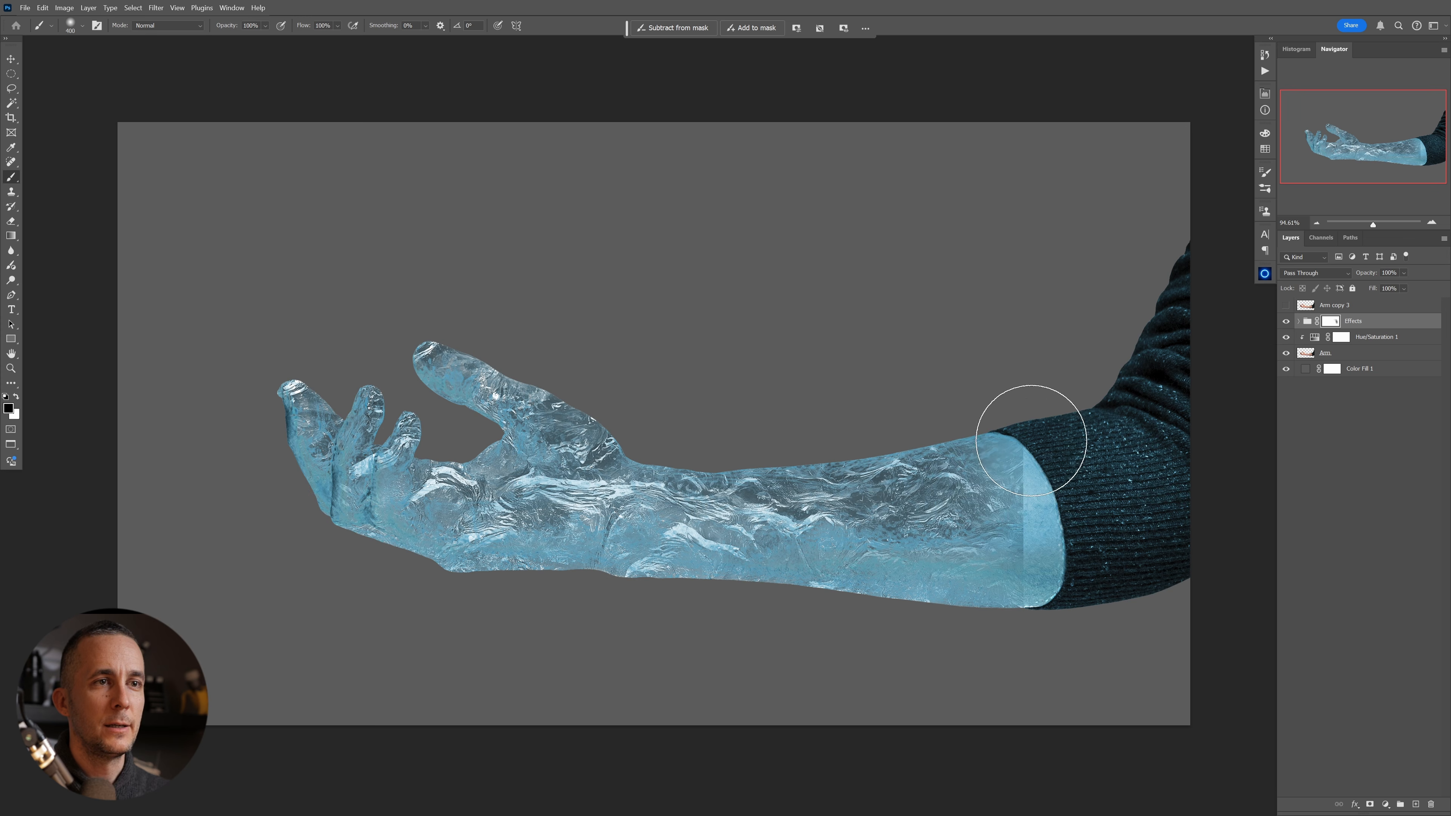
pyautogui.moveTo(1052, 446)
pyautogui.mouseDown()
pyautogui.moveTo(1079, 486)
pyautogui.moveTo(1063, 606)
pyautogui.moveTo(1079, 551)
pyautogui.mouseUp()
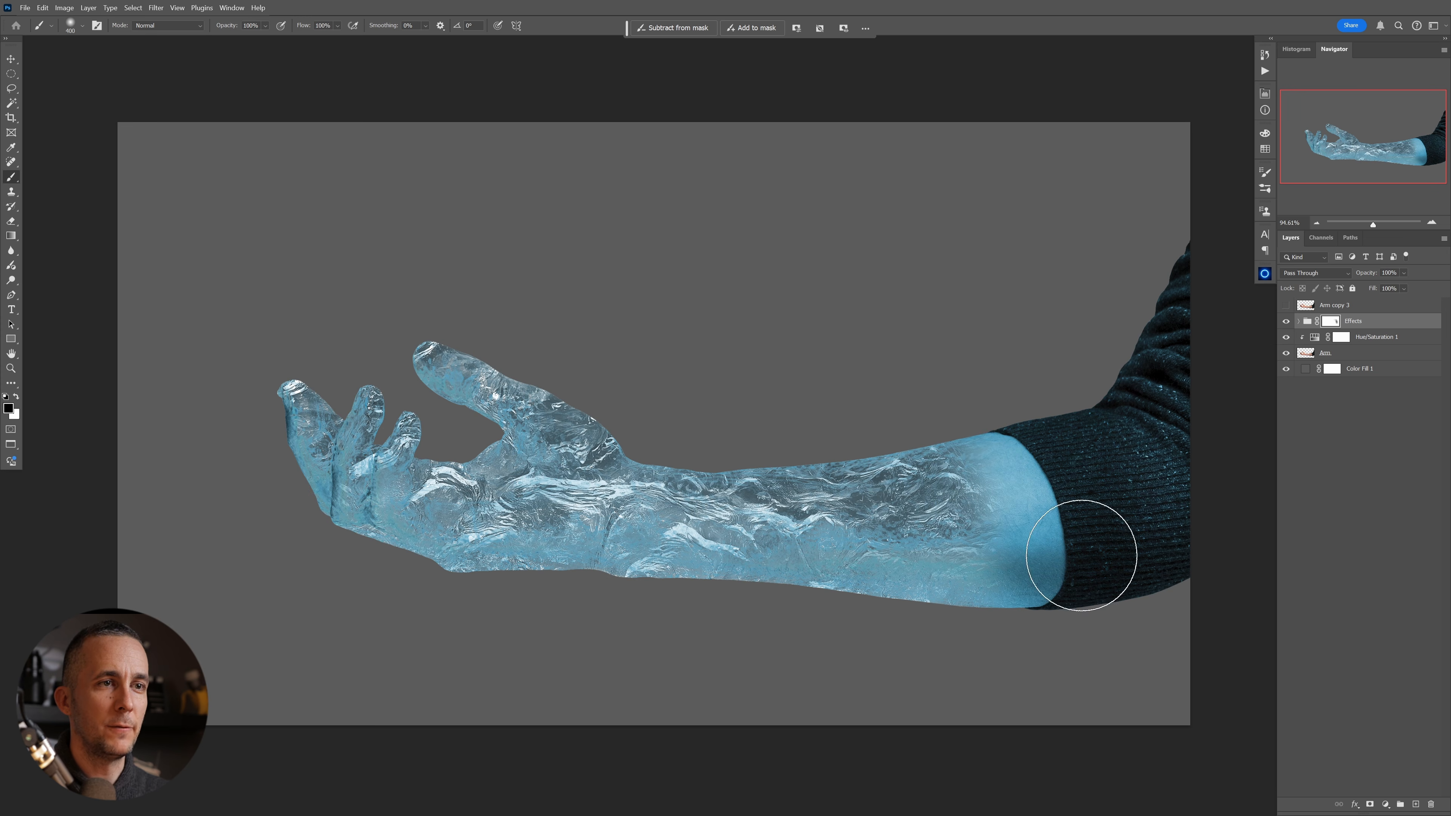
# - Paint black on the Hue/Saturation 1 mask to restore the natural skin and sleeve colour near the elbow
pyautogui.click(1340, 341)
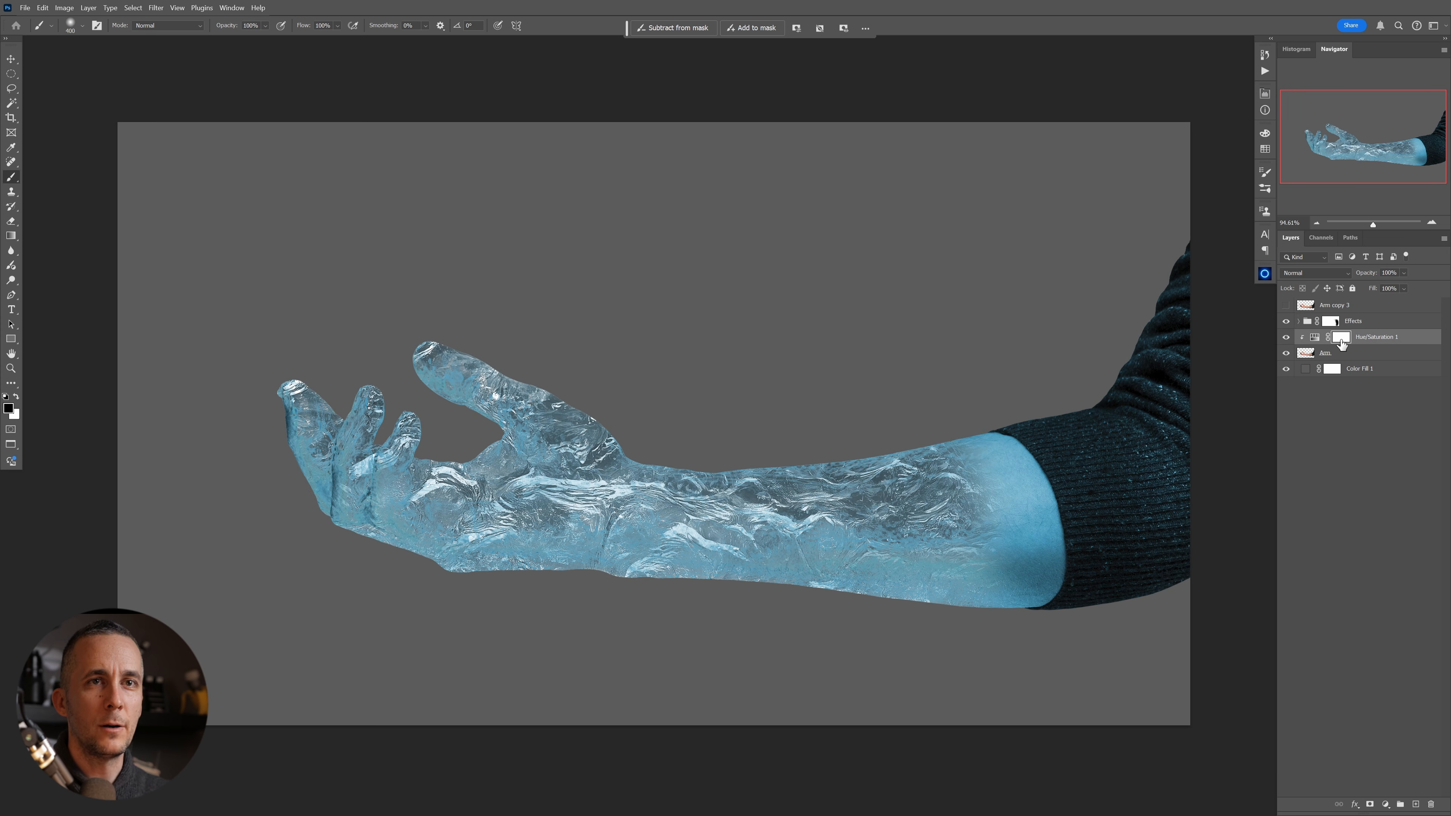
pyautogui.moveTo(1102, 454)
pyautogui.mouseDown()
pyautogui.moveTo(1059, 421)
pyautogui.moveTo(1023, 432)
pyautogui.moveTo(1079, 528)
pyautogui.moveTo(1043, 638)
pyautogui.mouseUp()
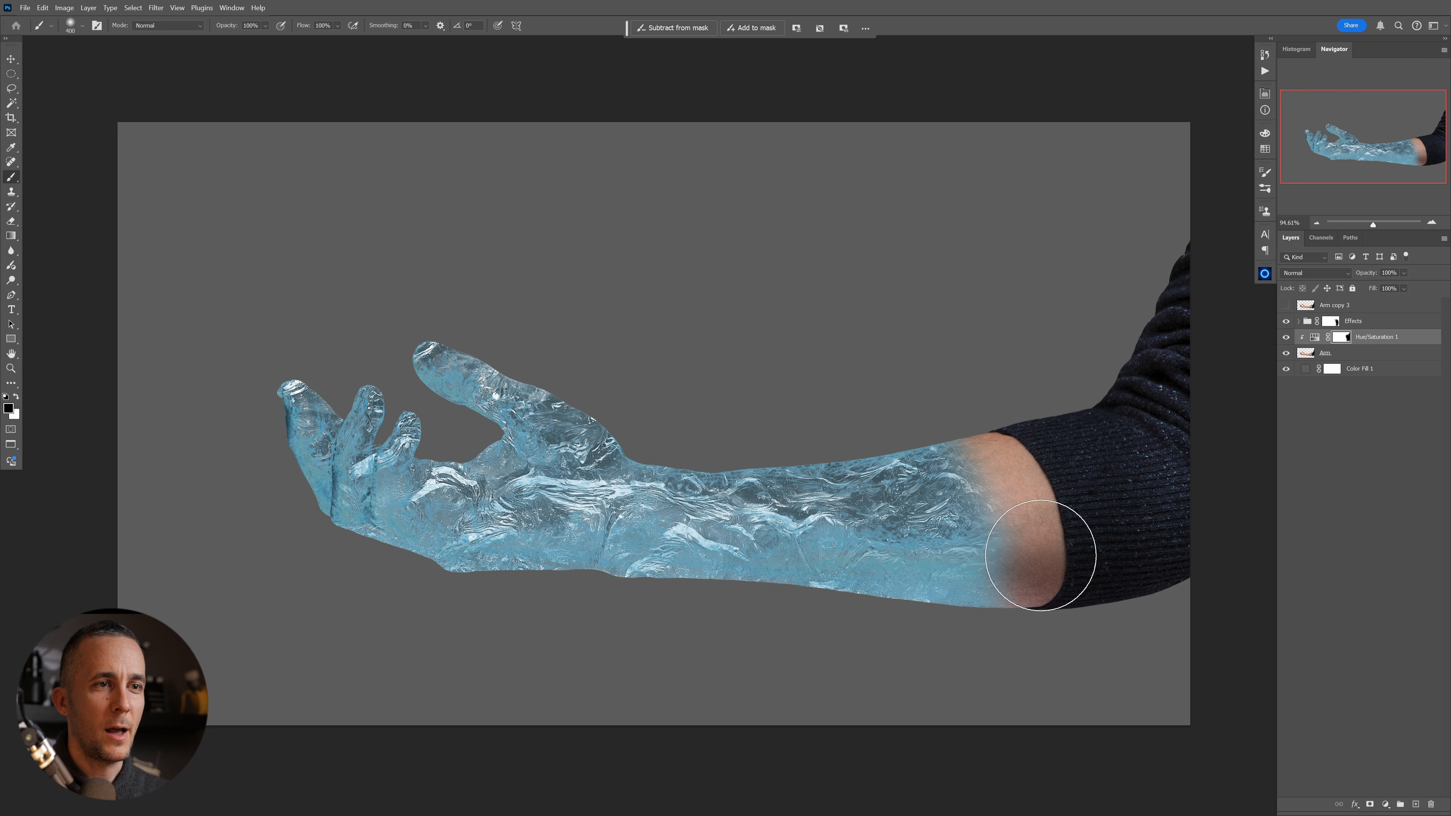
# - Add a new layer above the Effects group and choose the custom ice brush from the end of the brush presets
pyautogui.click(1310, 321)
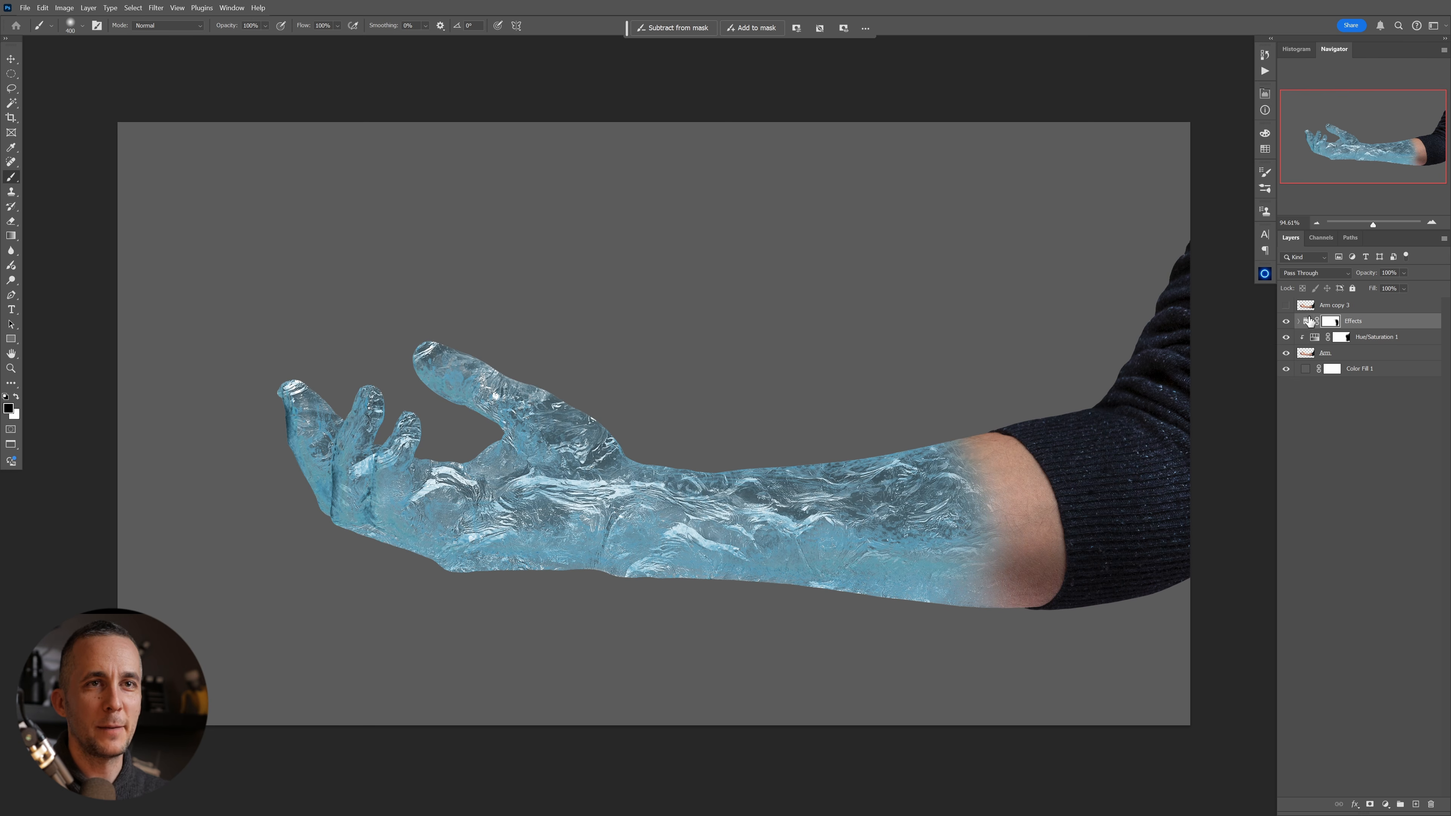
pyautogui.click(1416, 805)
pyautogui.rightClick(800, 357)
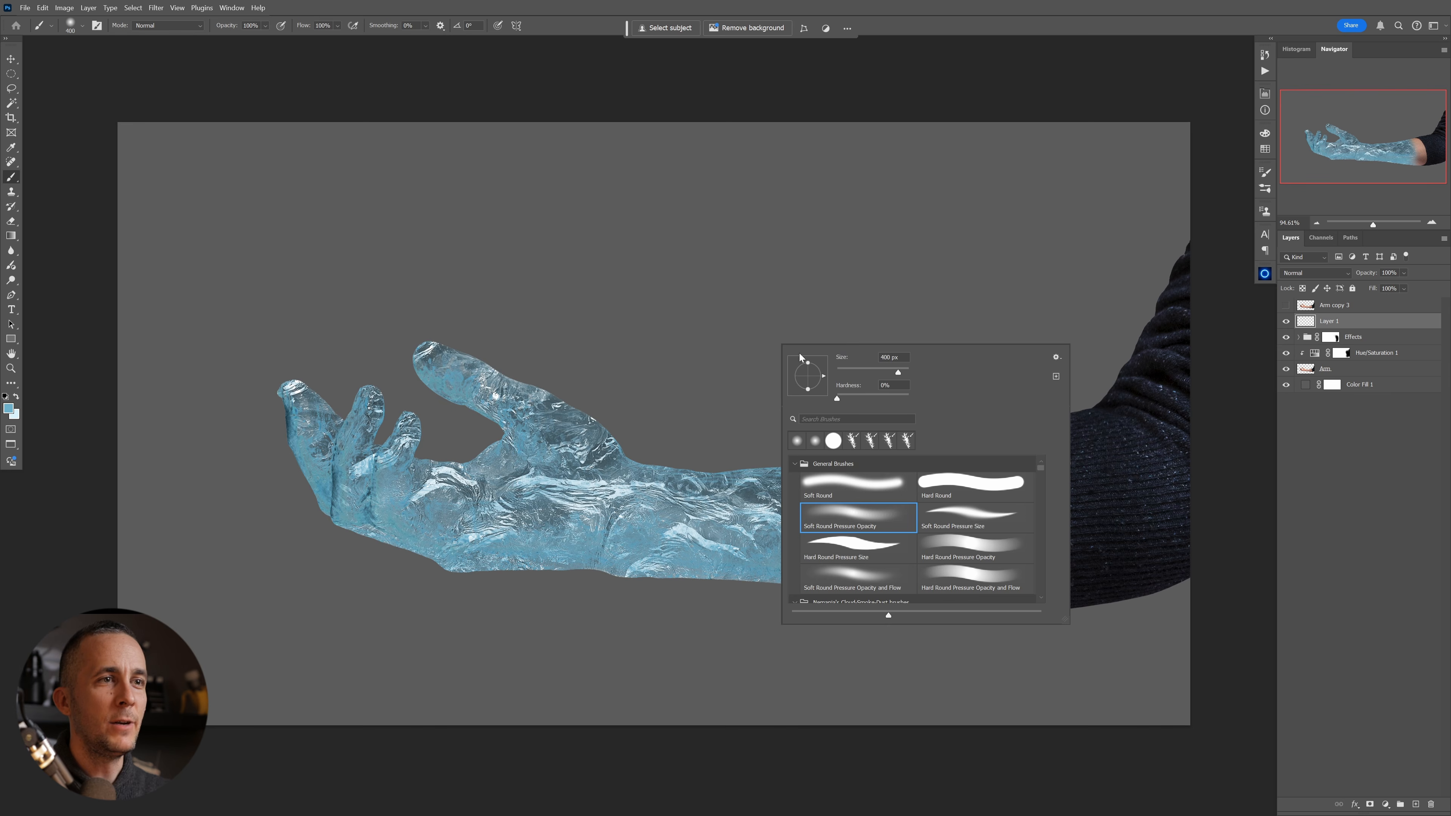
pyautogui.moveTo(1041, 467); pyautogui.dragTo(1053, 603)
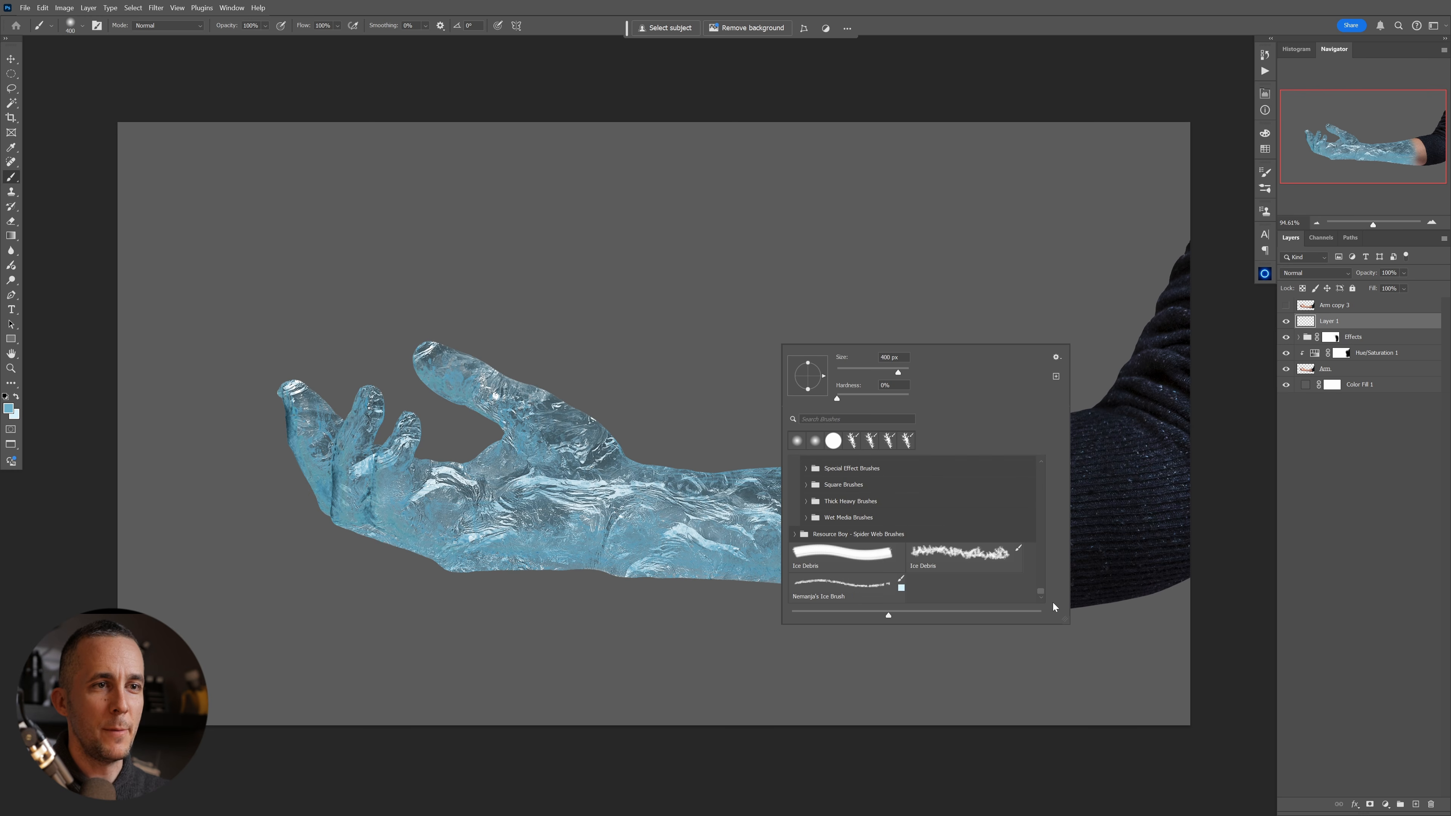
pyautogui.click(863, 594)
# - Paint test strokes above the arm with the ice brush, enlarging it partway through
pyautogui.moveTo(602, 240)
pyautogui.mouseDown()
pyautogui.moveTo(653, 325)
pyautogui.moveTo(721, 361)
pyautogui.moveTo(808, 308)
pyautogui.mouseUp()
pyautogui.press(']')
pyautogui.press(']')
pyautogui.press(']')
pyautogui.press(']')
pyautogui.press(']')
pyautogui.press(']')
pyautogui.press(']')
pyautogui.click(814, 275)
pyautogui.moveTo(732, 234)
pyautogui.mouseDown()
pyautogui.moveTo(768, 388)
pyautogui.moveTo(550, 324)
pyautogui.moveTo(664, 422)
pyautogui.moveTo(899, 366)
pyautogui.moveTo(762, 405)
pyautogui.moveTo(713, 356)
pyautogui.moveTo(859, 324)
pyautogui.moveTo(826, 325)
pyautogui.moveTo(849, 340)
pyautogui.moveTo(857, 377)
pyautogui.mouseUp()
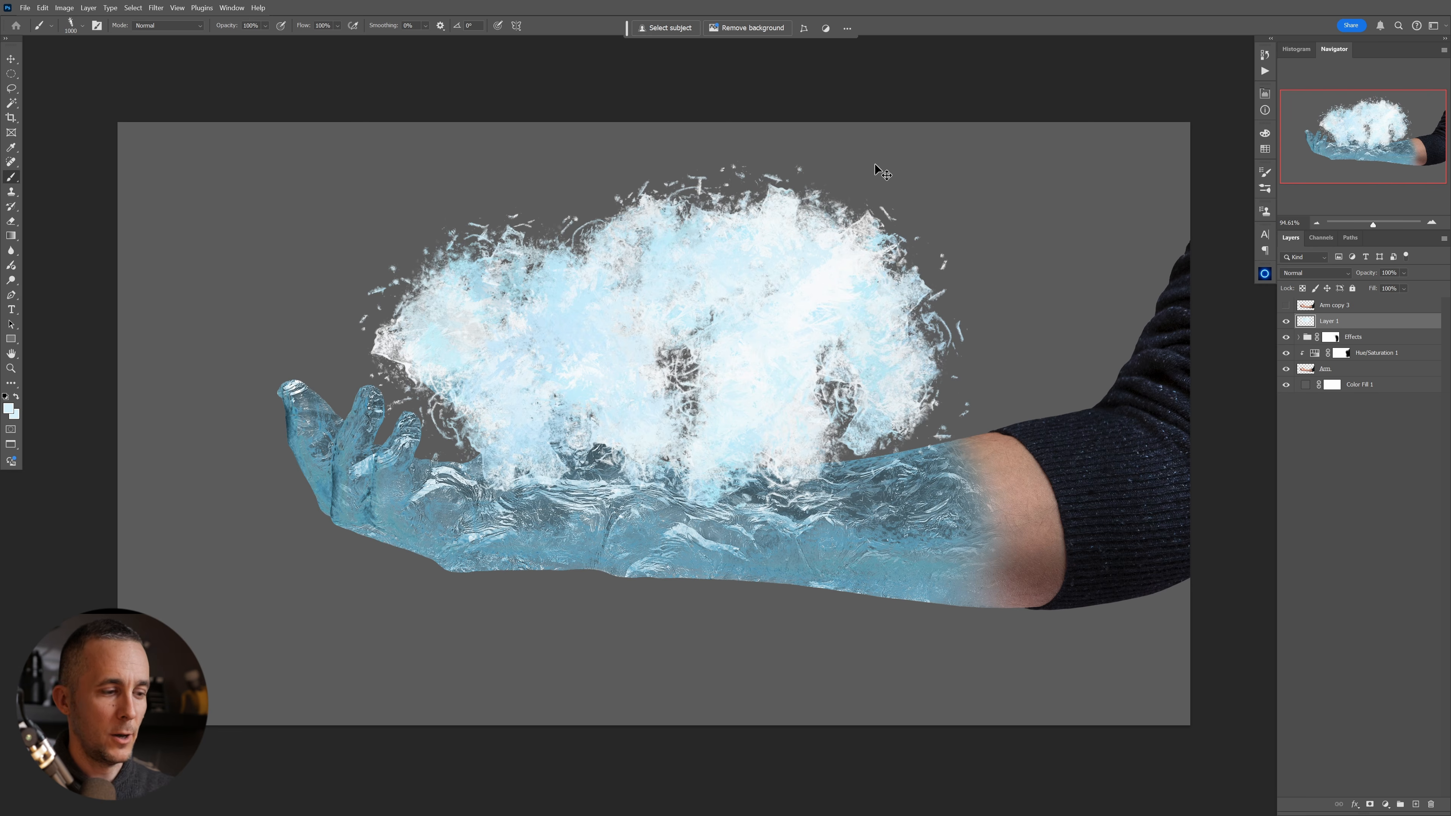
# - Clear the strokes from Layer 1 and paint a smaller test patch with the ice brush at 600 px
pyautogui.hotkey('ctrl', 'a')
pyautogui.press('Delete')
pyautogui.press('[')
pyautogui.press('[')
pyautogui.press('[')
pyautogui.press('[')
pyautogui.hotkey('ctrl', 'd')
pyautogui.moveTo(703, 321)
pyautogui.mouseDown()
pyautogui.moveTo(727, 347)
pyautogui.moveTo(836, 366)
pyautogui.moveTo(795, 286)
pyautogui.moveTo(712, 257)
pyautogui.moveTo(799, 368)
pyautogui.moveTo(825, 324)
pyautogui.moveTo(794, 337)
pyautogui.moveTo(740, 312)
pyautogui.moveTo(710, 411)
pyautogui.moveTo(737, 325)
pyautogui.mouseUp()
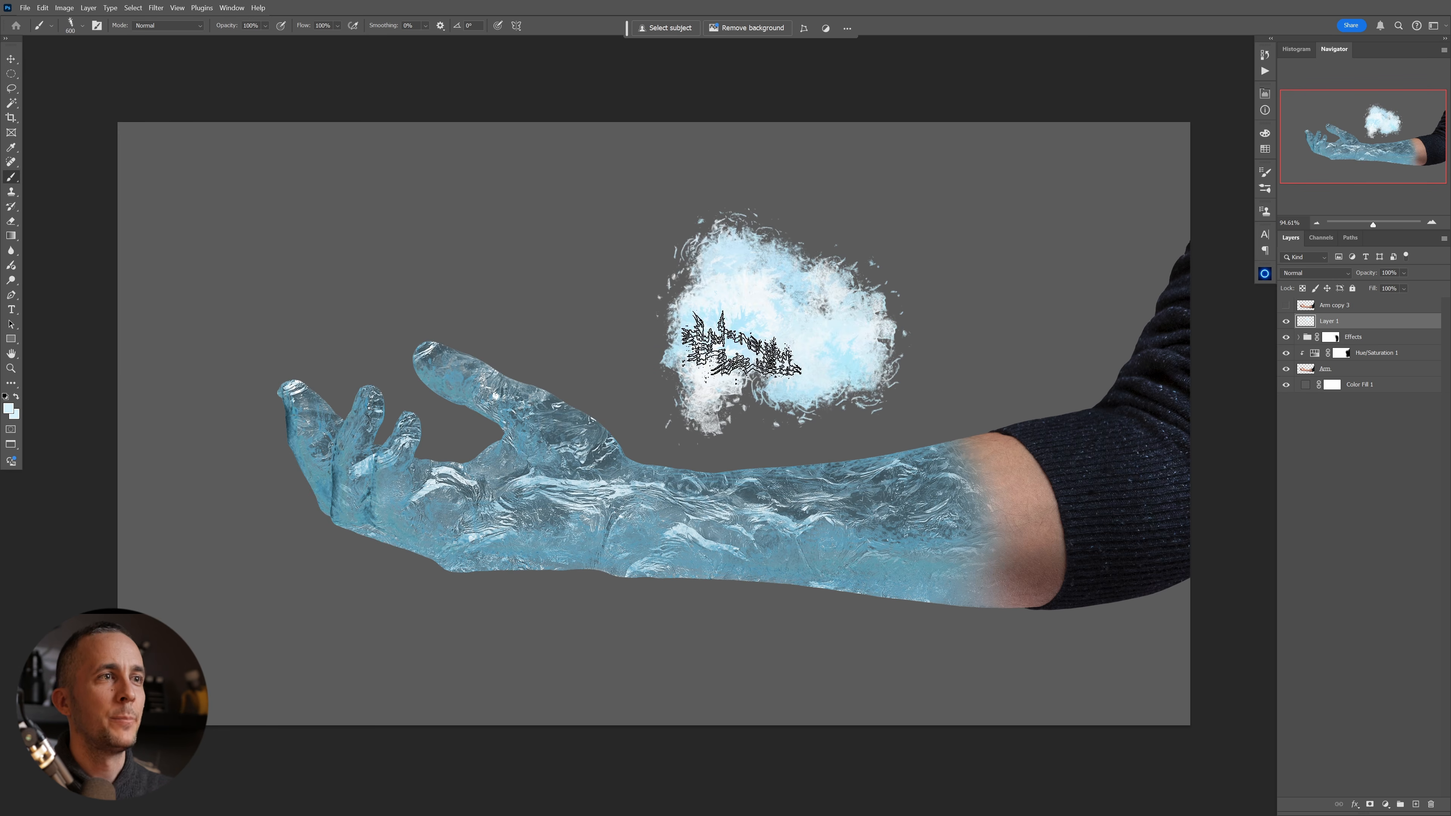
# - Test the ice brush above the arm with a deeper blue foreground colour, and clear the strokes from Layer 1
pyautogui.click(9, 410)
pyautogui.click(936, 270)
pyautogui.click(1132, 243)
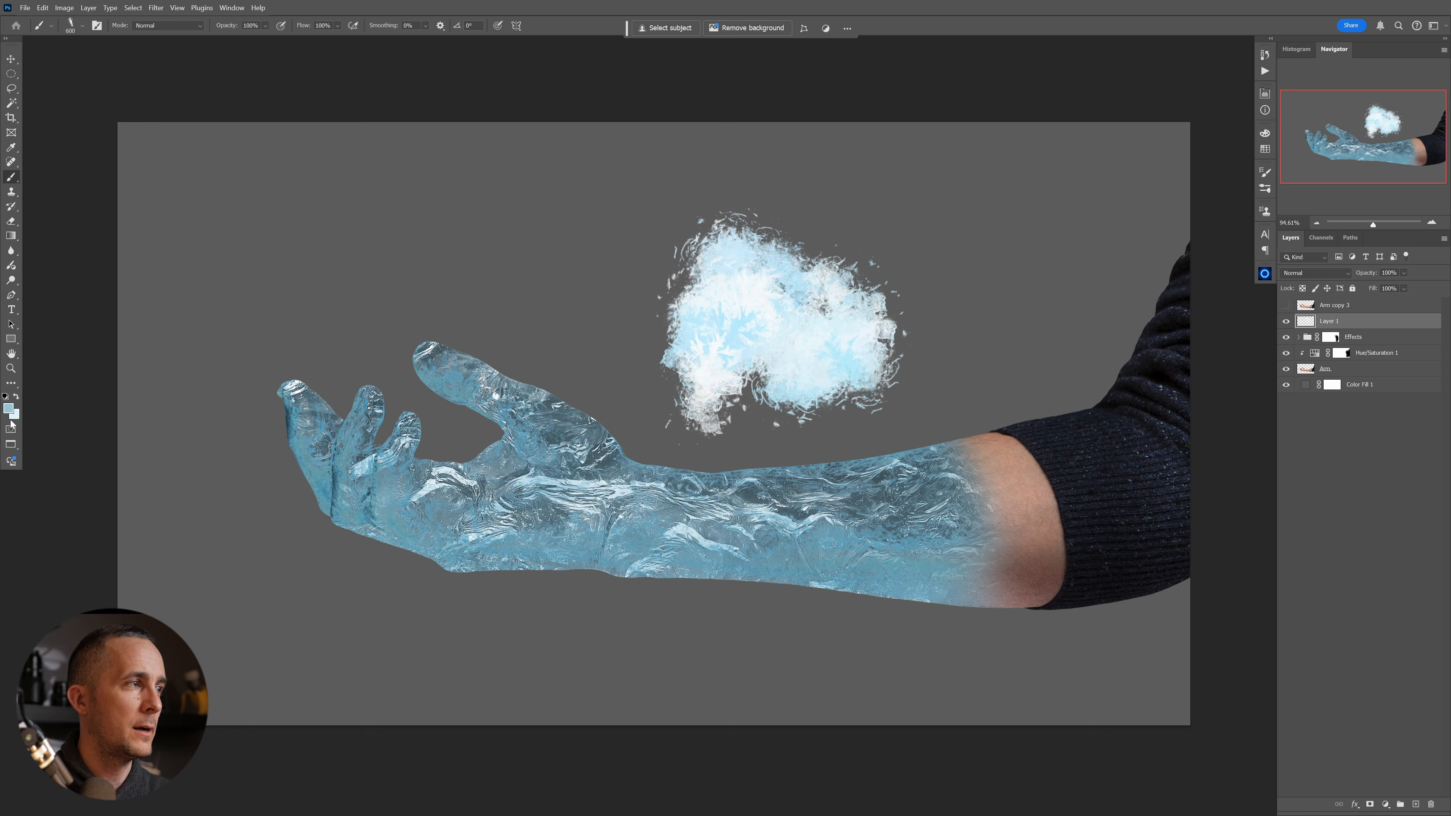
pyautogui.click(9, 410)
pyautogui.click(942, 328)
pyautogui.click(1133, 244)
pyautogui.moveTo(474, 240)
pyautogui.mouseDown()
pyautogui.moveTo(594, 334)
pyautogui.moveTo(593, 352)
pyautogui.moveTo(631, 188)
pyautogui.moveTo(714, 309)
pyautogui.moveTo(676, 392)
pyautogui.moveTo(811, 317)
pyautogui.moveTo(806, 343)
pyautogui.moveTo(628, 298)
pyautogui.moveTo(704, 397)
pyautogui.moveTo(869, 340)
pyautogui.mouseUp()
pyautogui.hotkey('ctrl', 'a')
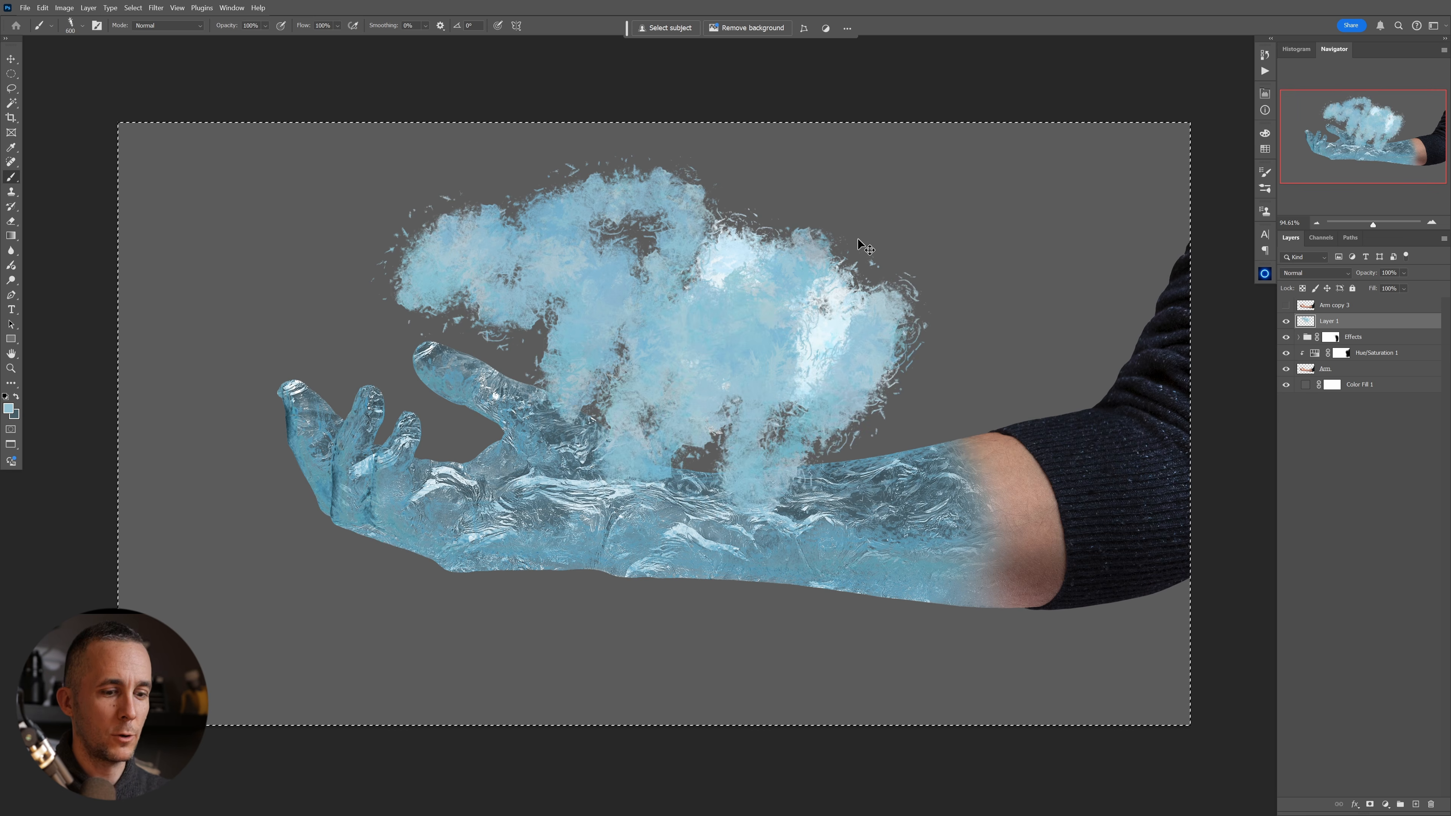
pyautogui.press('Delete')
pyautogui.hotkey('ctrl', 'd')
# - Reselect the ice brush preset to reload its stored colours and paint a test patch above the arm
pyautogui.rightClick(725, 337)
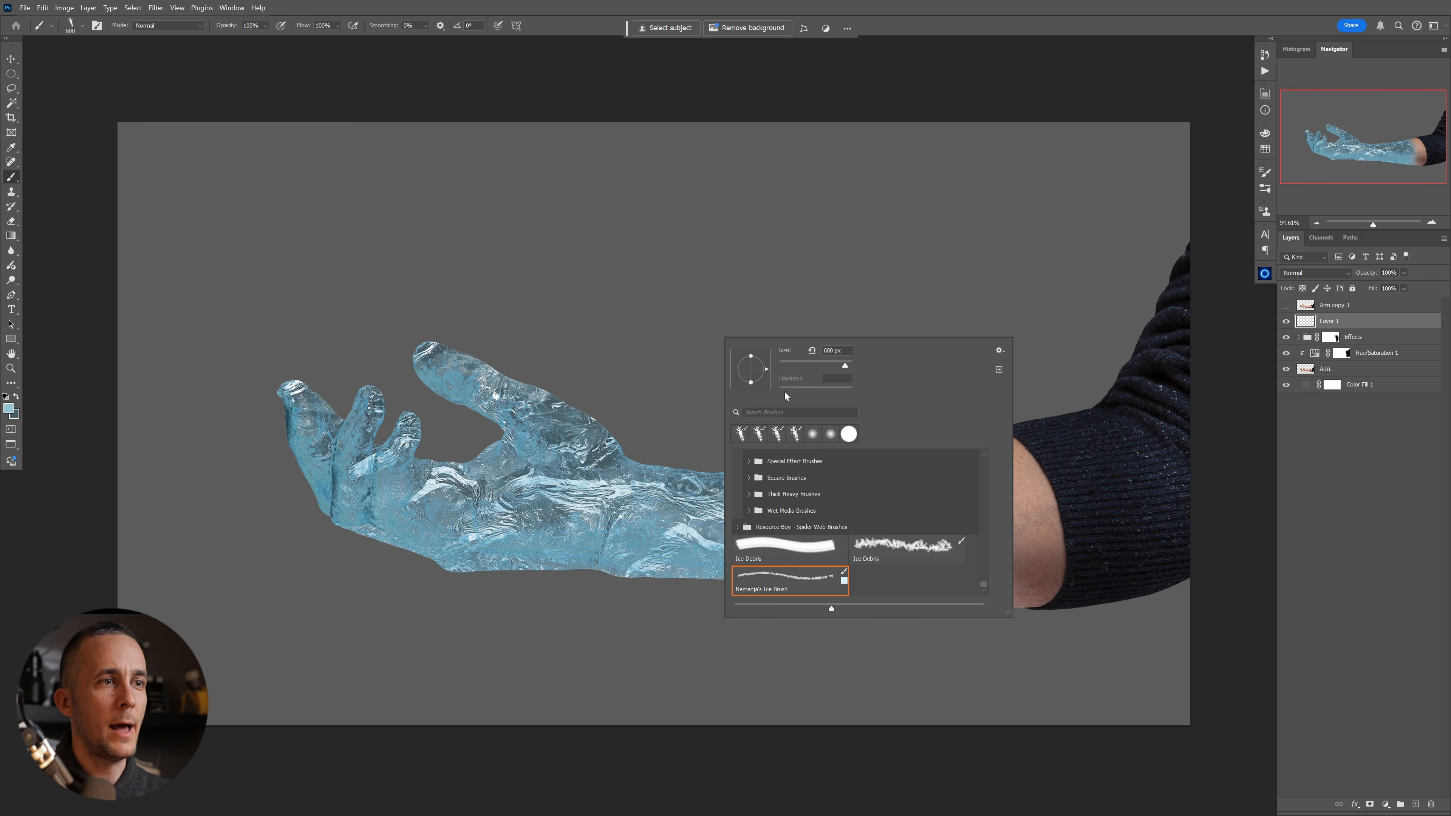
pyautogui.click(802, 577)
pyautogui.moveTo(629, 246)
pyautogui.mouseDown()
pyautogui.moveTo(685, 354)
pyautogui.moveTo(914, 320)
pyautogui.moveTo(743, 189)
pyautogui.moveTo(580, 272)
pyautogui.moveTo(771, 297)
pyautogui.moveTo(657, 308)
pyautogui.moveTo(669, 326)
pyautogui.mouseUp()
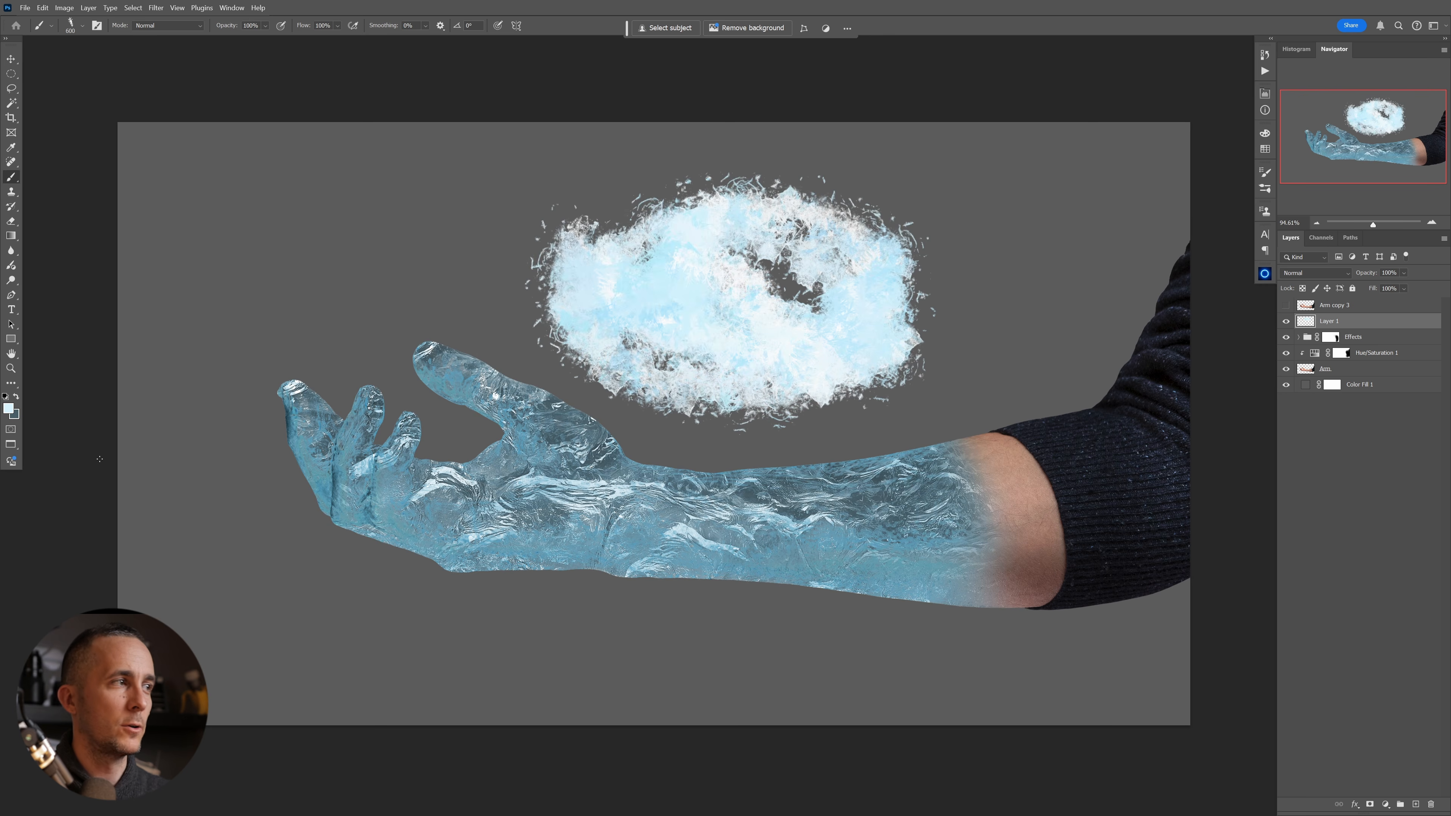
# - Set the background colour to bright red and extend the ice brush test strokes above the arm
pyautogui.click(8, 409)
pyautogui.click(1126, 263)
pyautogui.click(14, 415)
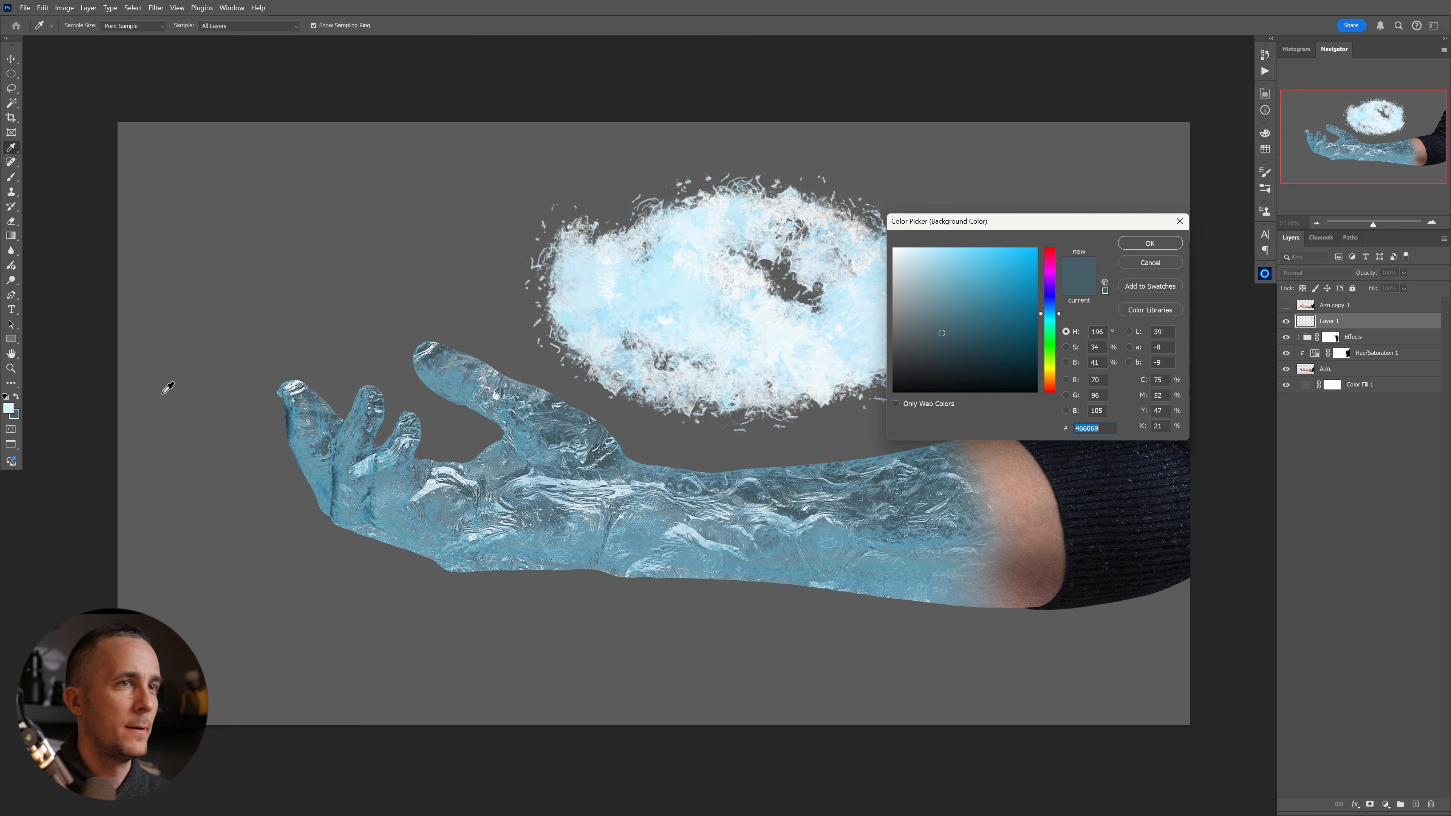
pyautogui.moveTo(951, 310)
pyautogui.mouseDown()
pyautogui.moveTo(961, 258)
pyautogui.moveTo(1041, 300)
pyautogui.moveTo(1013, 275)
pyautogui.mouseUp()
pyautogui.click(1049, 249)
pyautogui.click(1137, 243)
pyautogui.moveTo(934, 194); pyautogui.dragTo(1028, 300)
pyautogui.moveTo(694, 197); pyautogui.dragTo(565, 403)
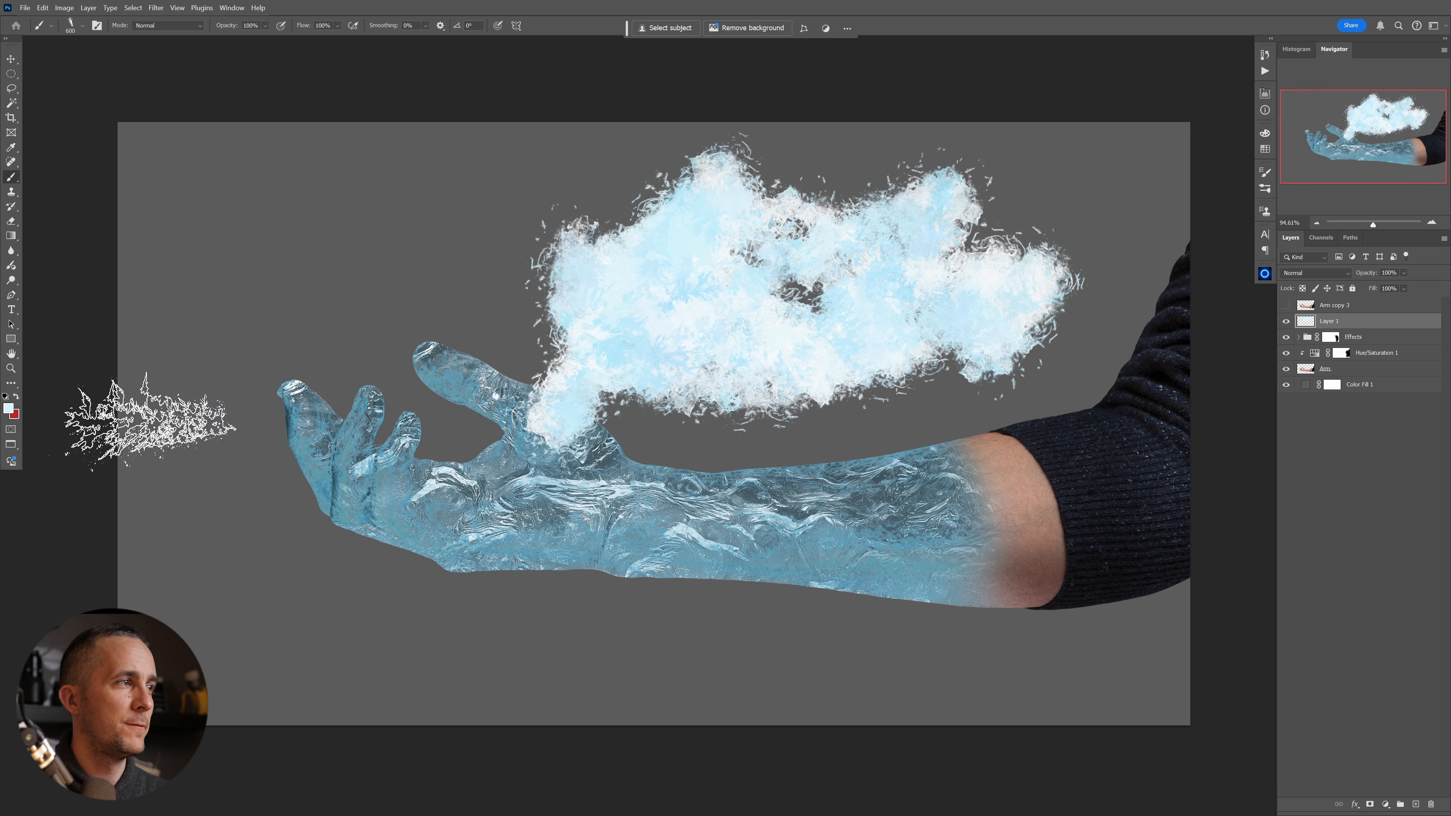
# - Paint ice brush test strokes in default black and white, and clear everything from Layer 1
pyautogui.press('d')
pyautogui.moveTo(562, 248)
pyautogui.mouseDown()
pyautogui.moveTo(557, 349)
pyautogui.moveTo(791, 303)
pyautogui.mouseUp()
pyautogui.press('x')
pyautogui.moveTo(760, 258)
pyautogui.mouseDown()
pyautogui.moveTo(818, 357)
pyautogui.moveTo(707, 335)
pyautogui.moveTo(574, 274)
pyautogui.moveTo(763, 311)
pyautogui.mouseUp()
pyautogui.rightClick(768, 320)
pyautogui.press('Escape')
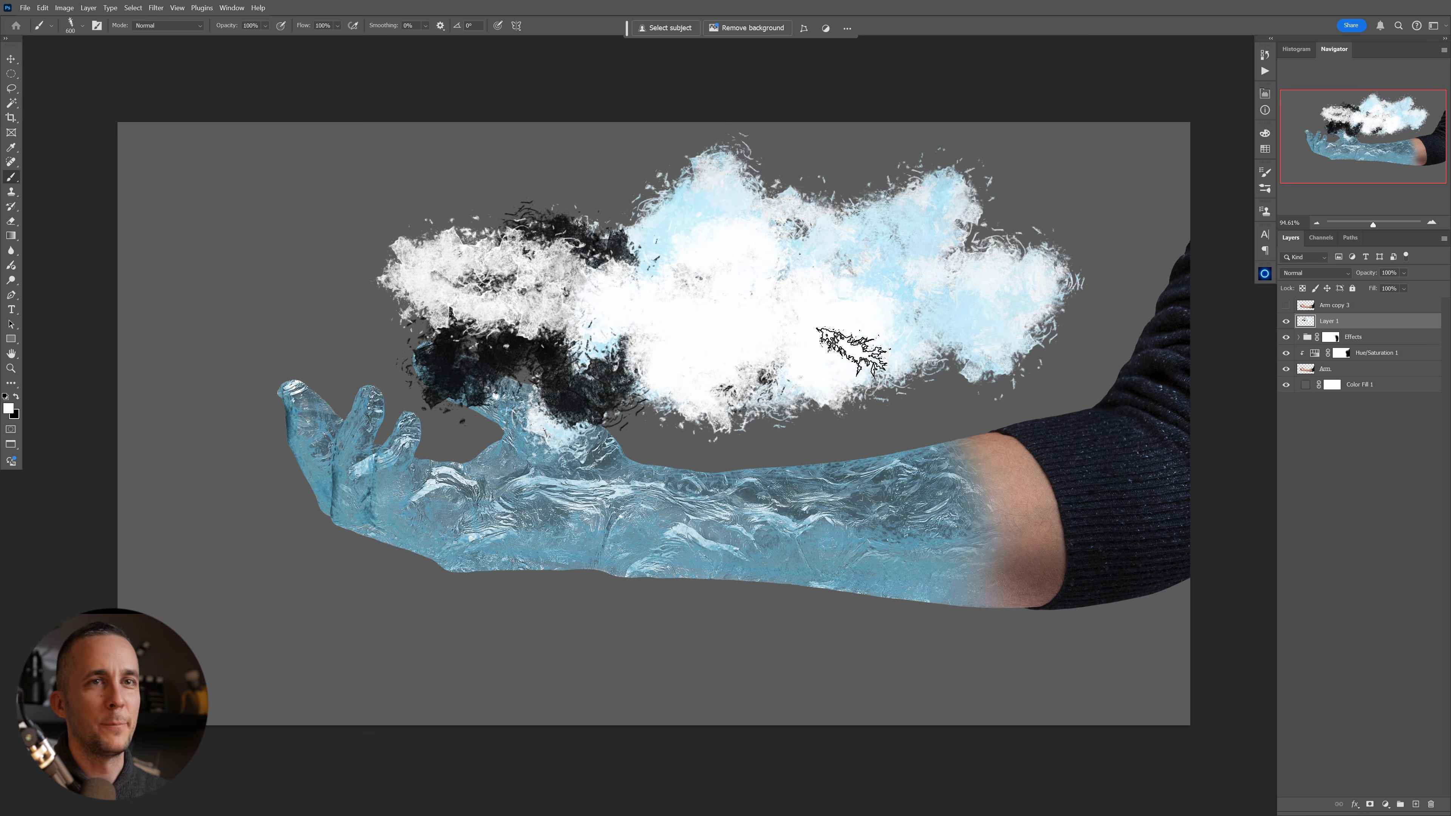
pyautogui.hotkey('ctrl', 'a')
pyautogui.press('Delete')
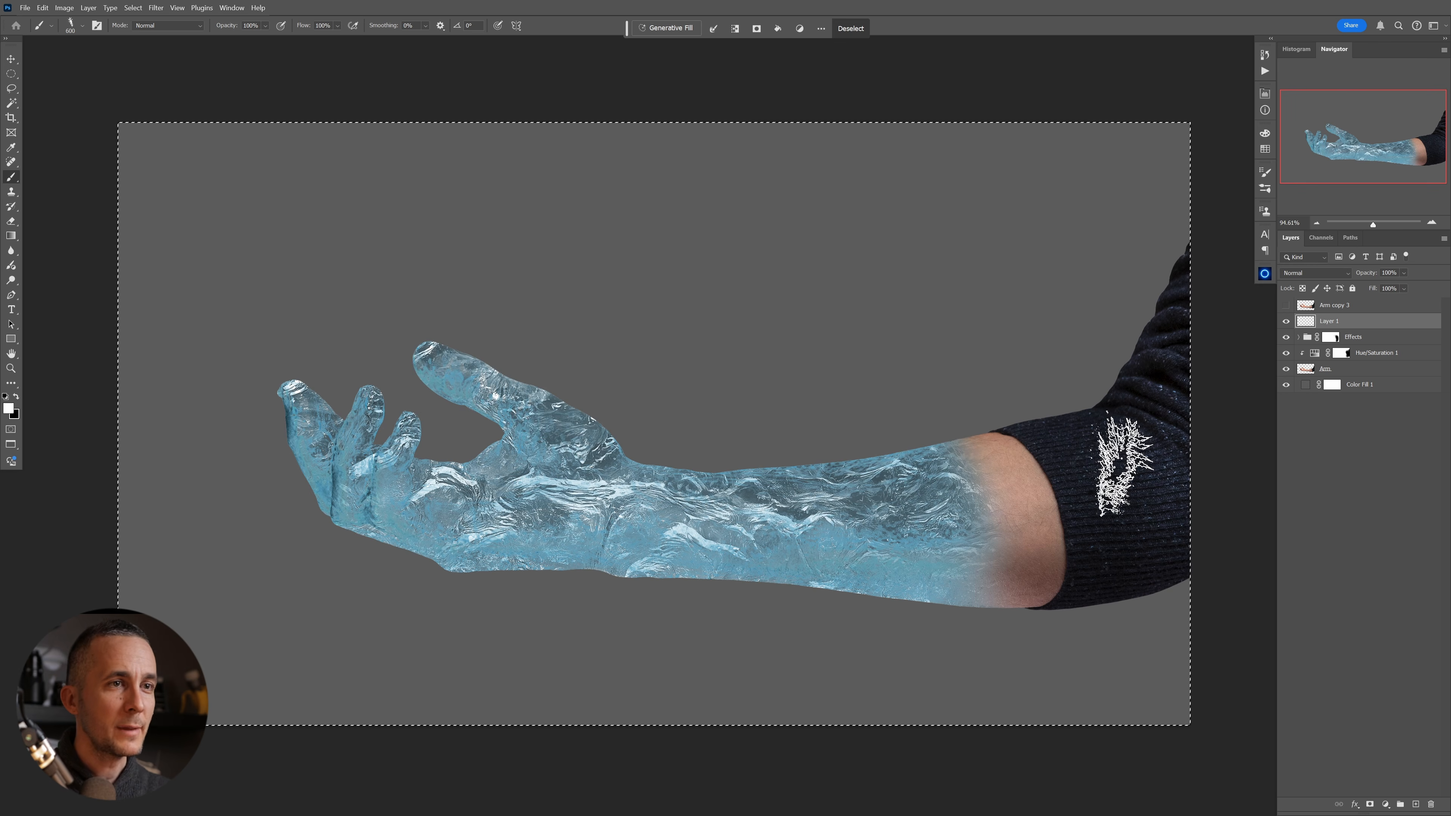
pyautogui.hotkey('ctrl', 'd')
# - Reduce the ice brush to 250 px and delete the empty Layer 1
pyautogui.scroll(3, 997, 483)
pyautogui.press('[')
pyautogui.press('[')
pyautogui.press('[')
pyautogui.press('[')
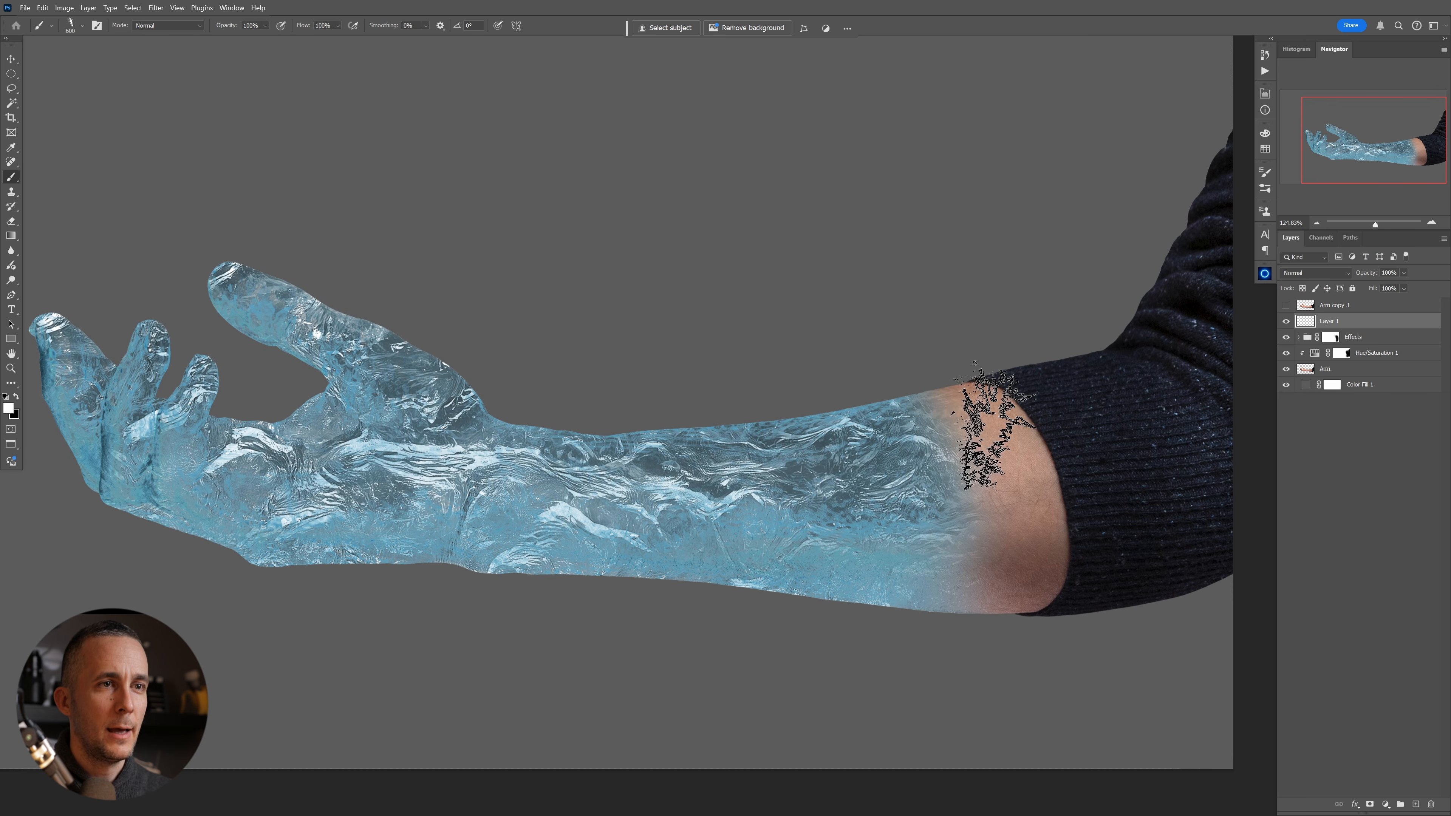
pyautogui.rightClick(978, 430)
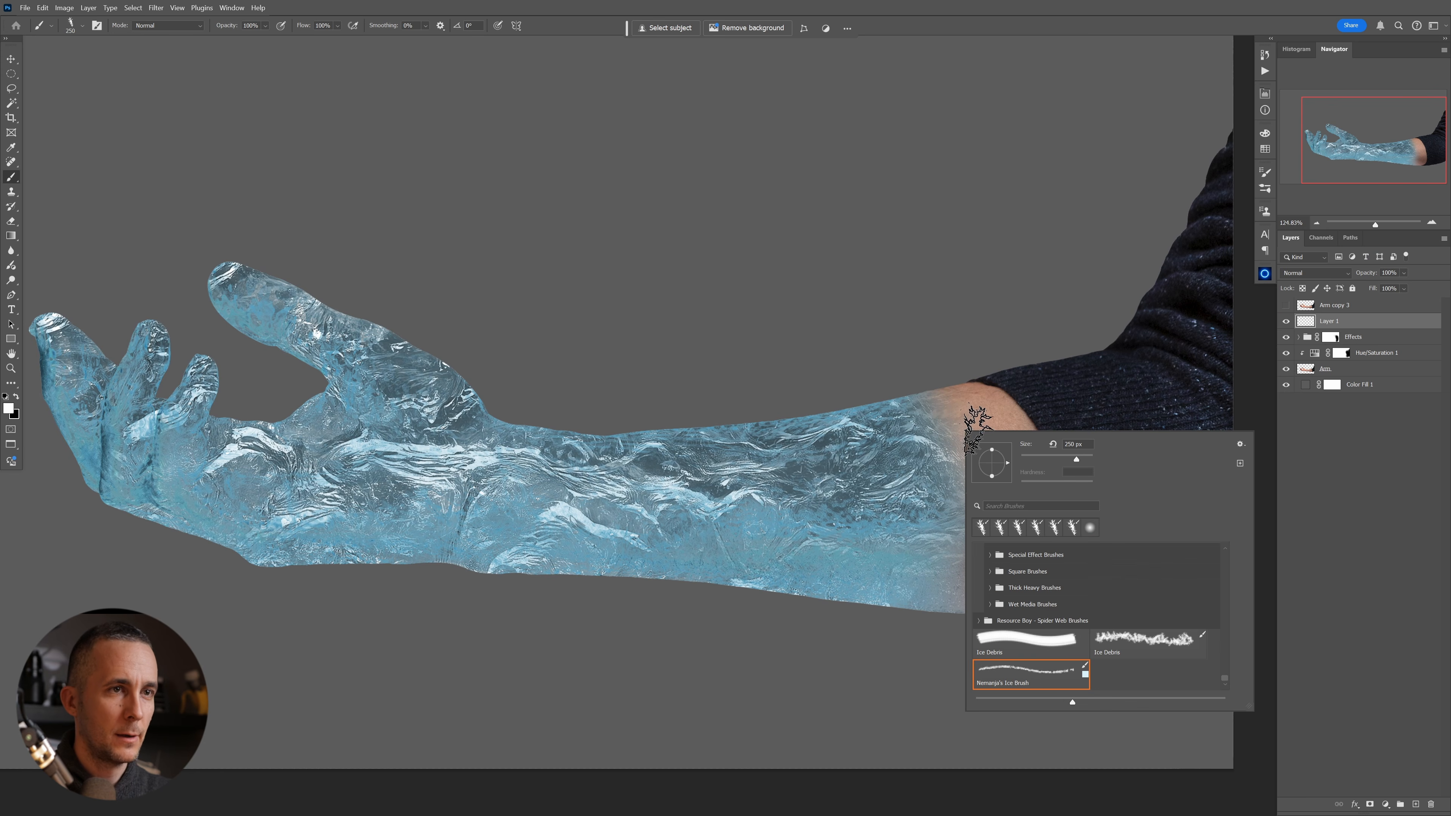
pyautogui.click(1318, 323)
pyautogui.press('Delete')
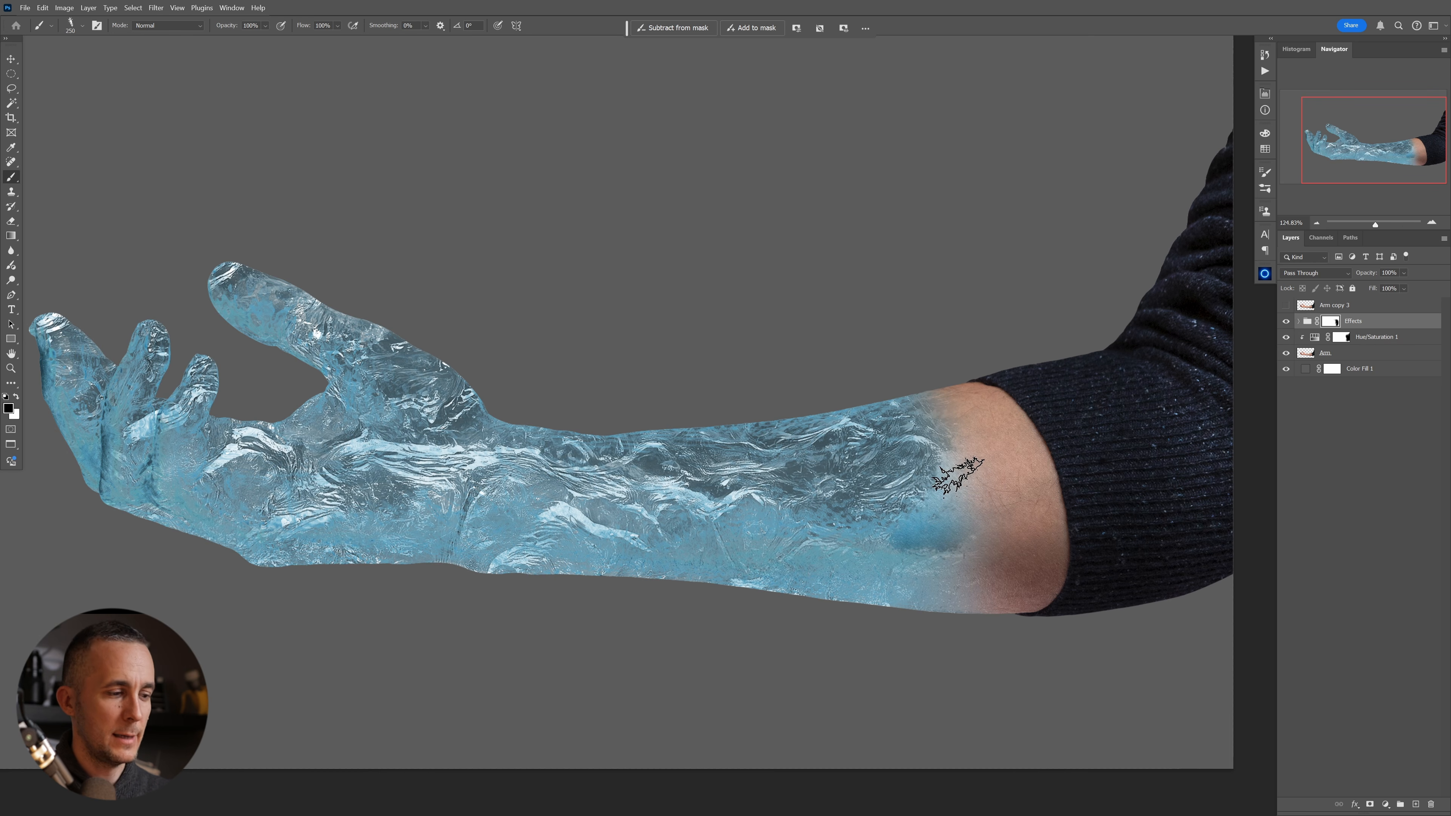
# - Paint black at 20% opacity with the ice brush on the Effects and Hue/Saturation 1 masks to roughen the ice-to-skin transition
pyautogui.press('2')
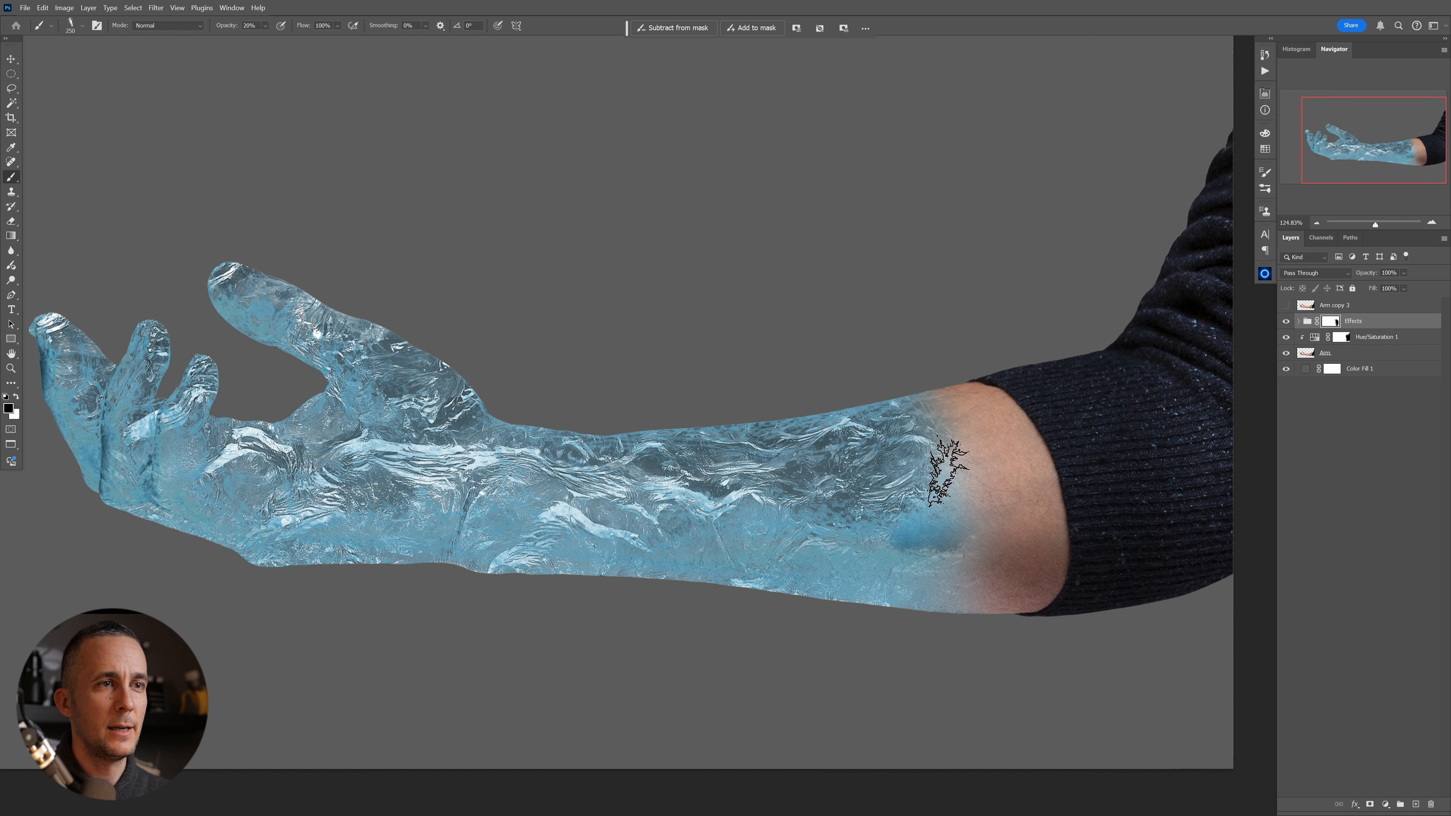
pyautogui.moveTo(967, 523); pyautogui.dragTo(908, 609)
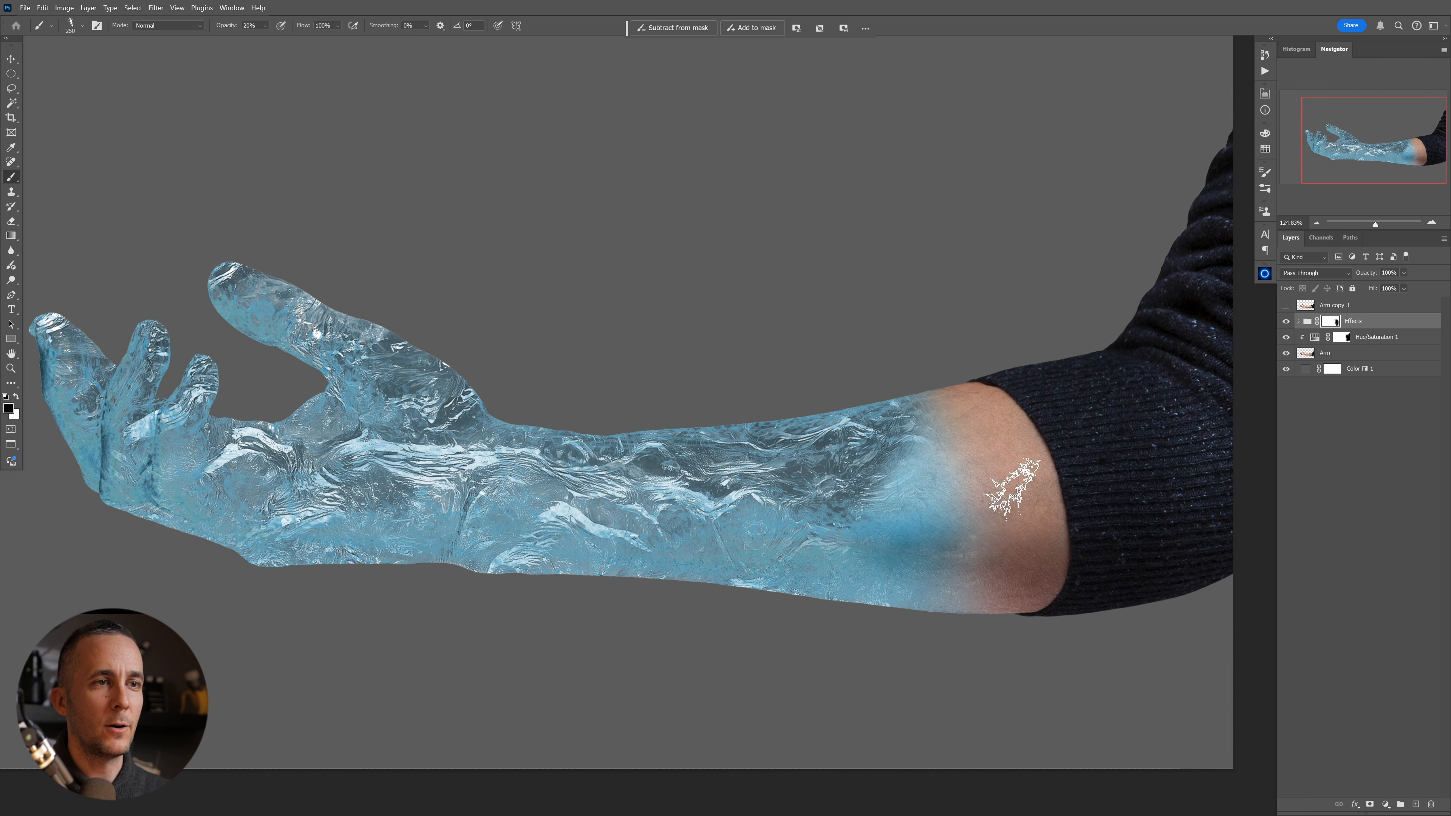
pyautogui.click(1346, 339)
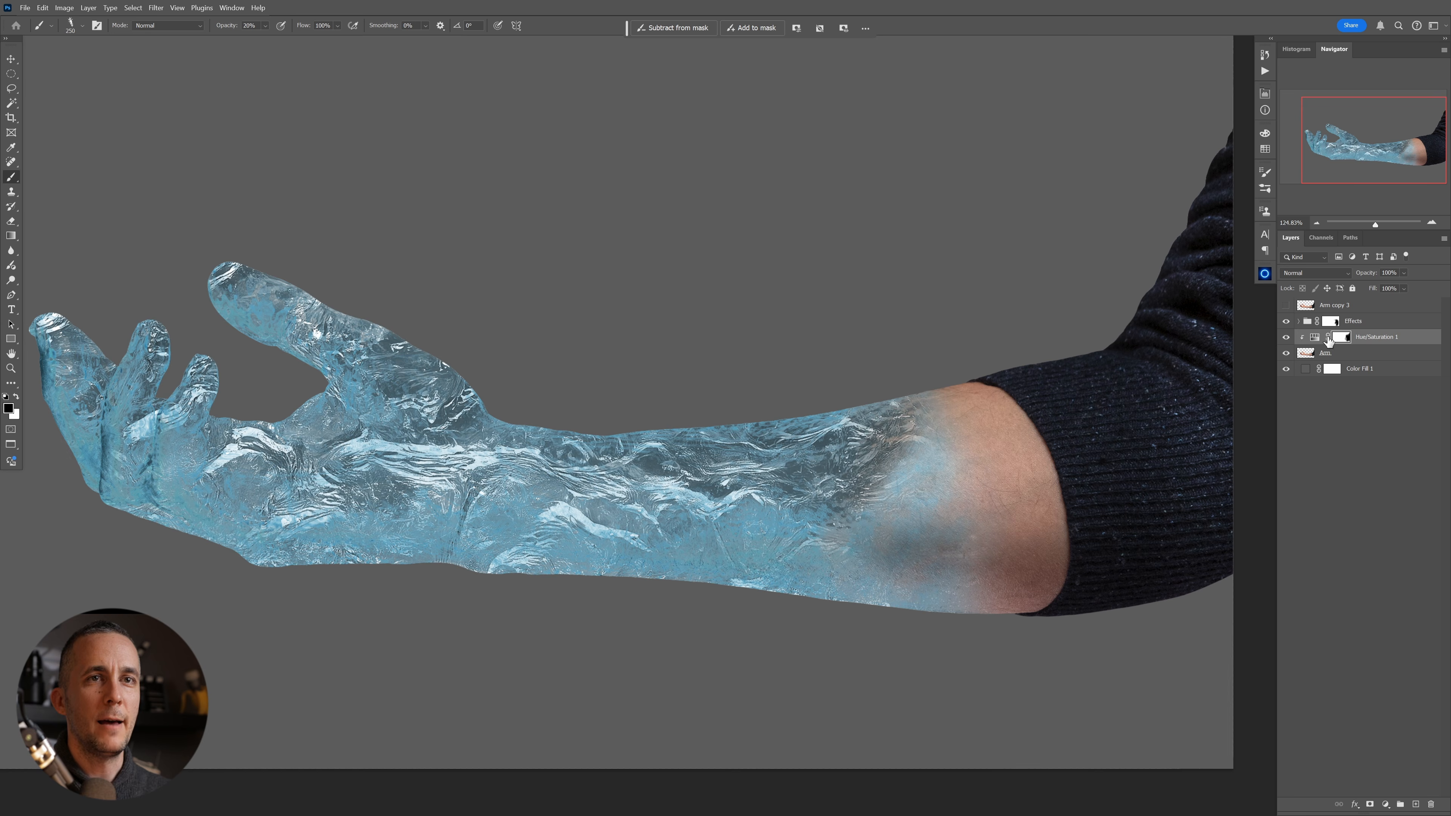
# - Paint black on the Effects mask with the ice brush at 175 px to blend more of the forearm ice into skin
pyautogui.click(1354, 321)
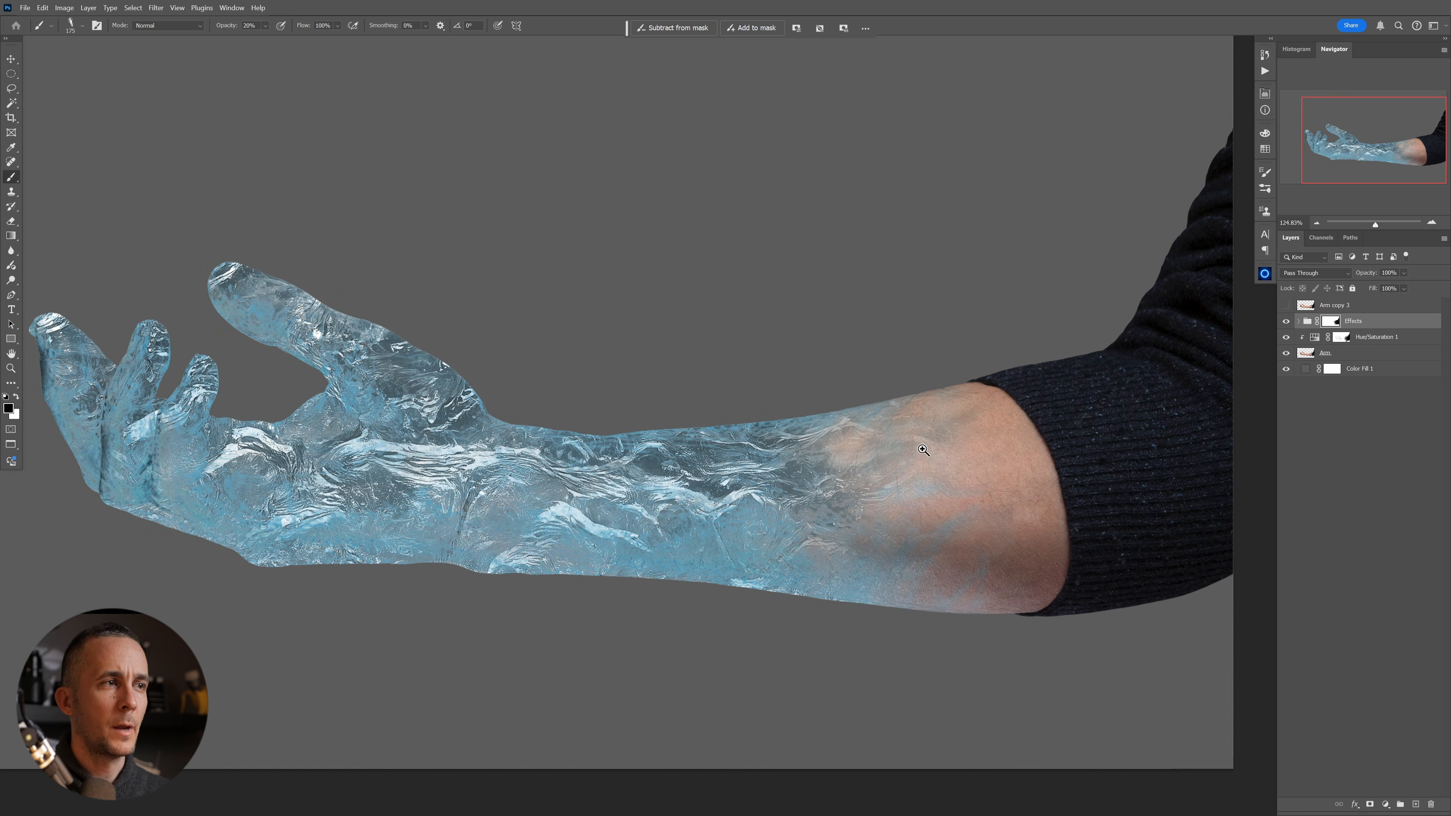
pyautogui.moveTo(913, 445)
pyautogui.mouseDown()
pyautogui.moveTo(881, 458)
pyautogui.moveTo(929, 469)
pyautogui.mouseUp()
pyautogui.moveTo(892, 454); pyautogui.dragTo(819, 444)
pyautogui.moveTo(824, 446); pyautogui.dragTo(886, 448)
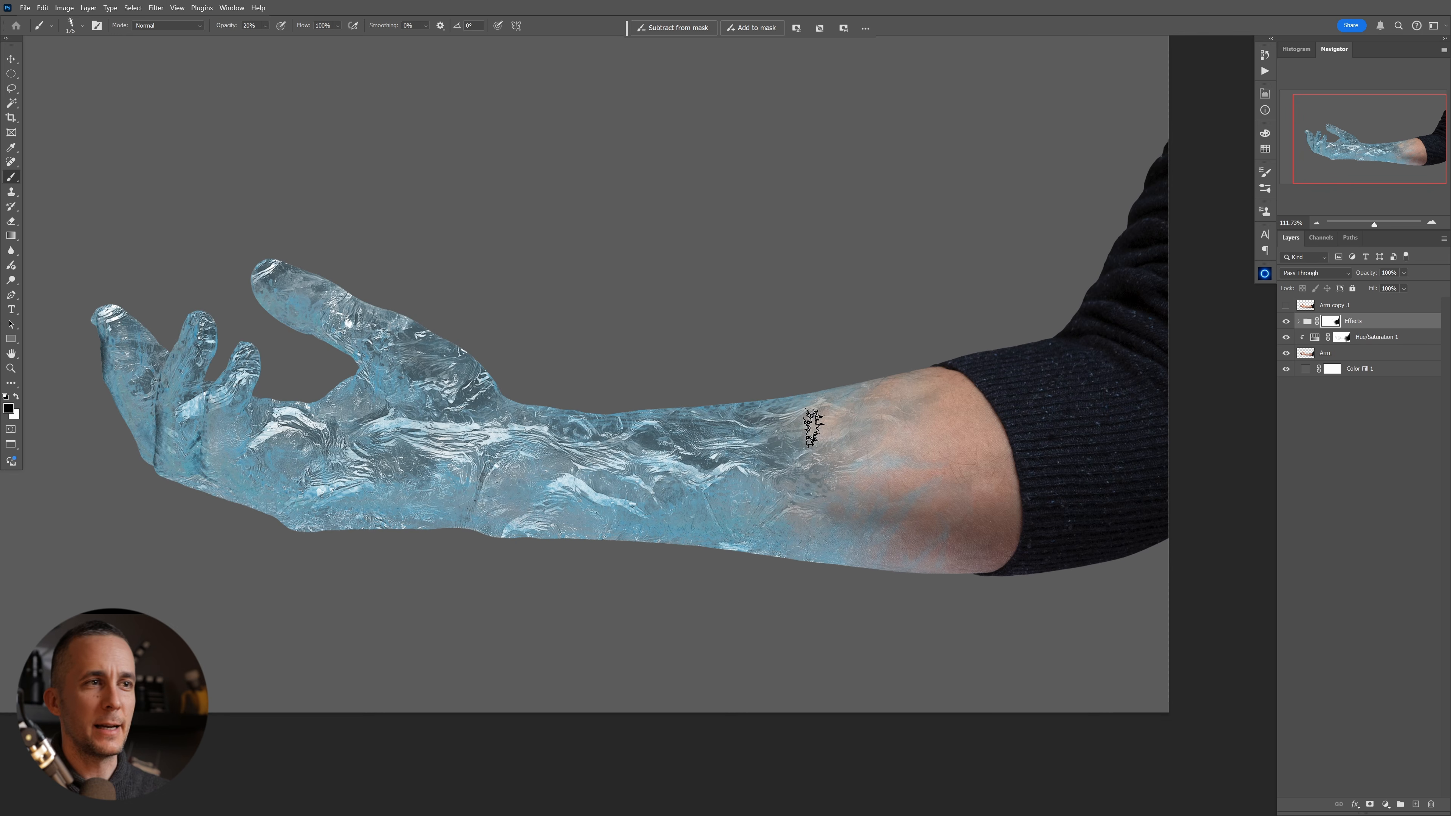
# - Paint white on the Hue/Saturation 1 mask with the Soft Round Pressure Opacity brush to bring back blue tint on the forearm
pyautogui.click(1342, 339)
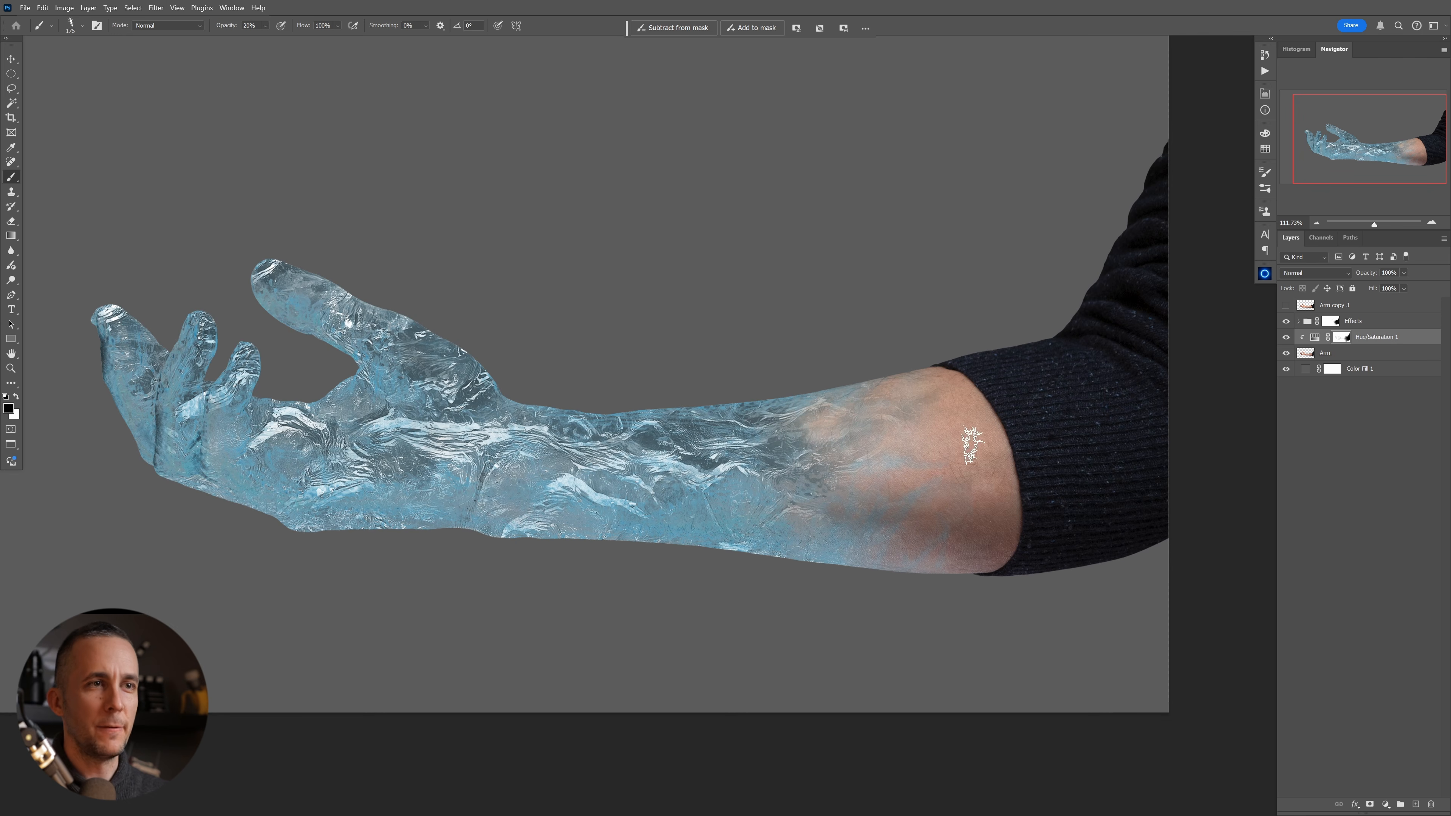
pyautogui.rightClick(881, 442)
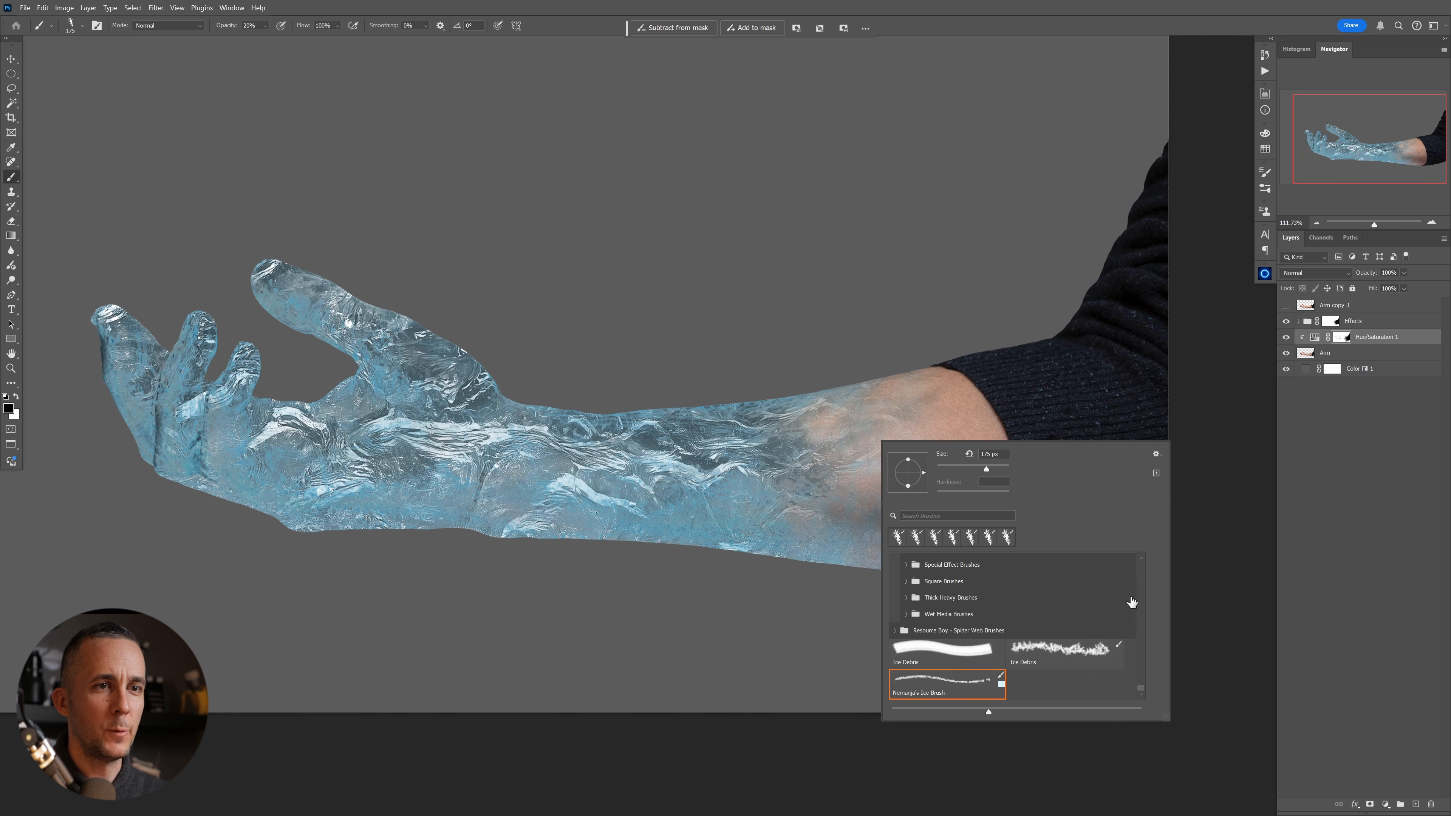
pyautogui.moveTo(1141, 692); pyautogui.dragTo(1142, 565)
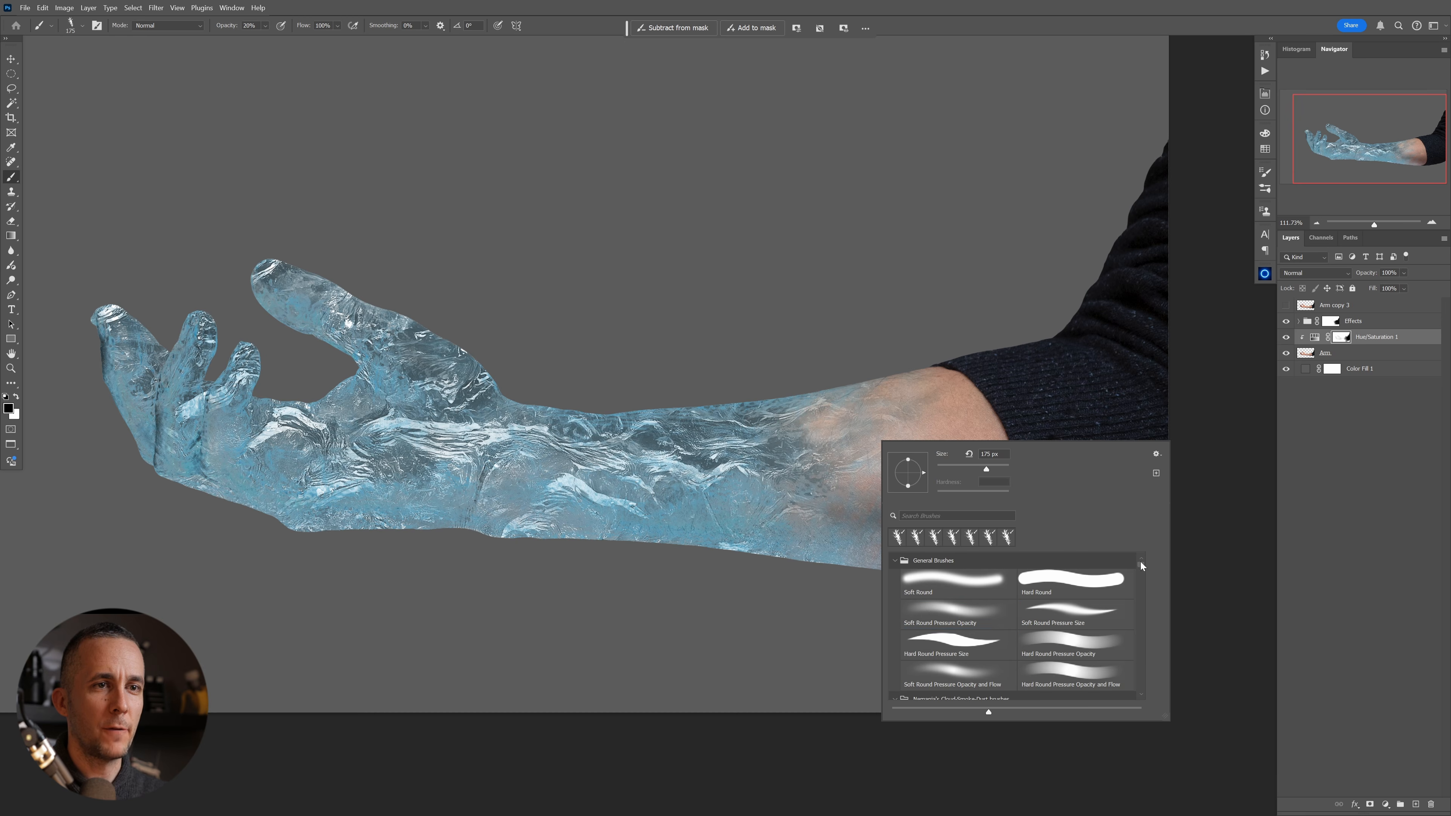
pyautogui.doubleClick(946, 609)
pyautogui.press('x')
pyautogui.moveTo(811, 491)
pyautogui.mouseDown()
pyautogui.moveTo(784, 486)
pyautogui.moveTo(783, 529)
pyautogui.moveTo(842, 512)
pyautogui.moveTo(778, 550)
pyautogui.mouseUp()
pyautogui.moveTo(755, 413); pyautogui.dragTo(763, 448)
pyautogui.moveTo(763, 441); pyautogui.dragTo(816, 462)
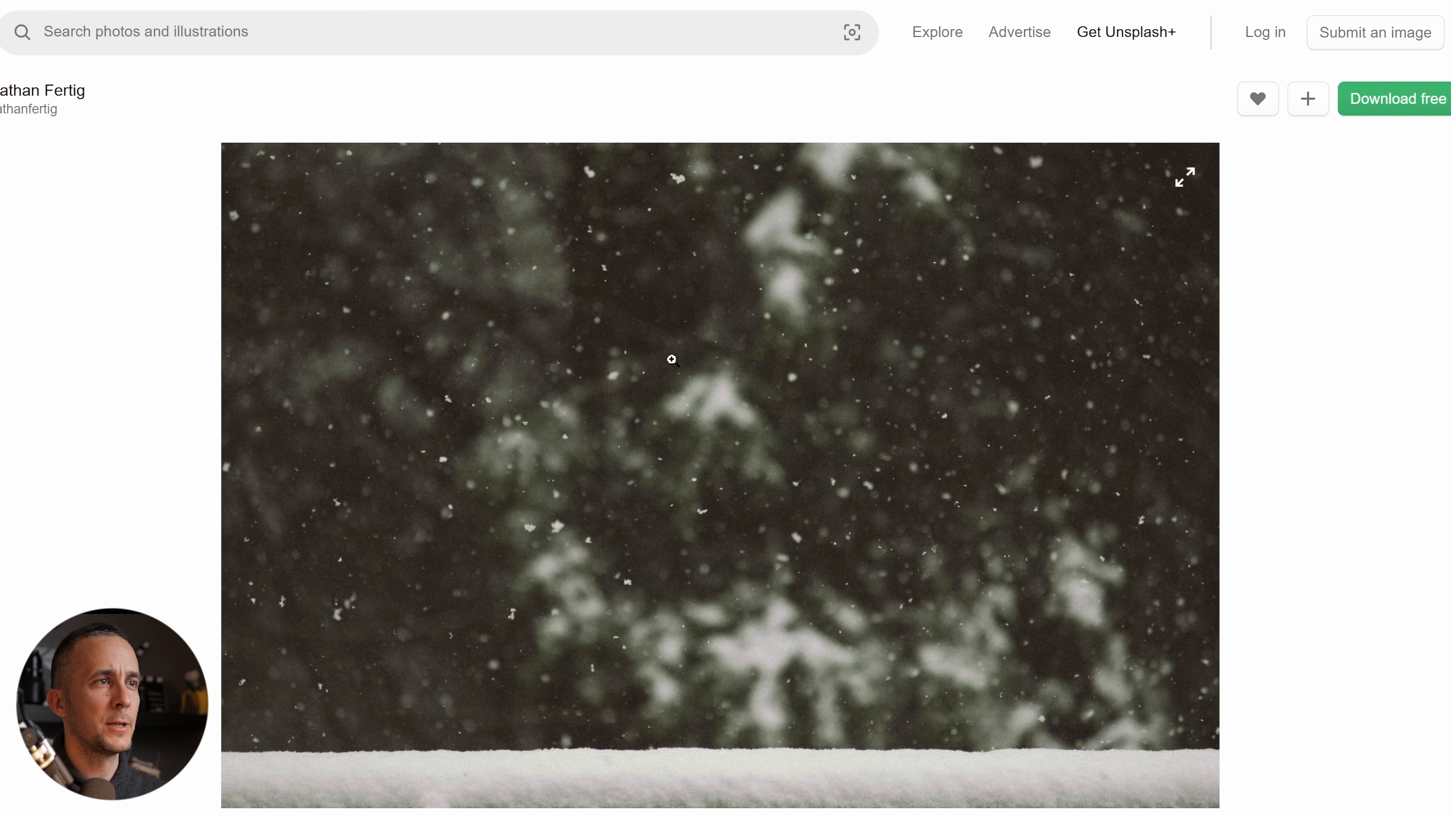
# - Place the Unsplash falling-snow photo in the document and move its layer between the Arm and Color Fill 1 layers
pyautogui.scroll(-1, 687, 343)
pyautogui.scroll(1, 710, 344)
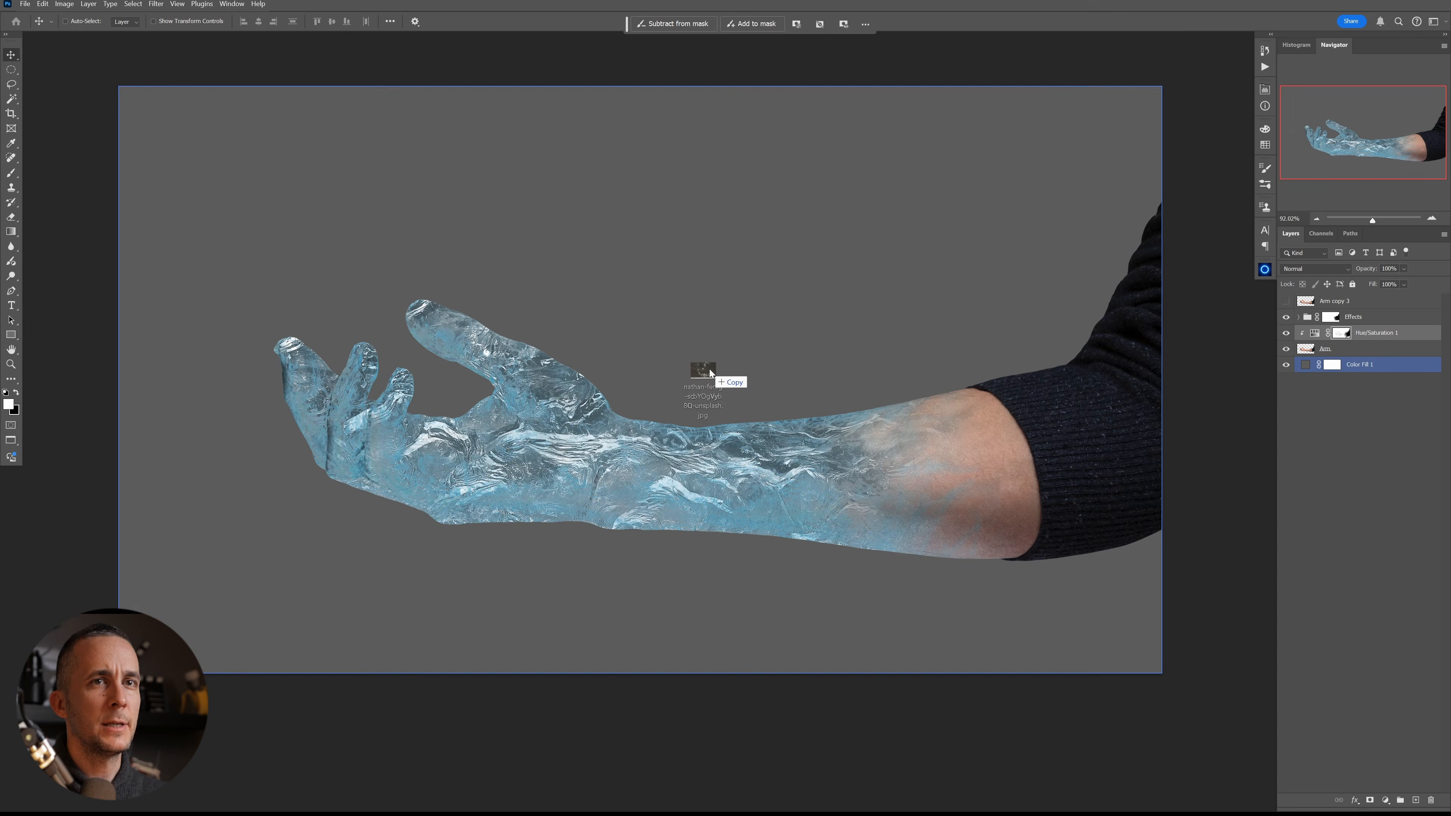
pyautogui.moveTo(693, 367); pyautogui.dragTo(713, 373)
pyautogui.moveTo(1301, 343); pyautogui.dragTo(1300, 373)
pyautogui.hotkey('alt', '[')
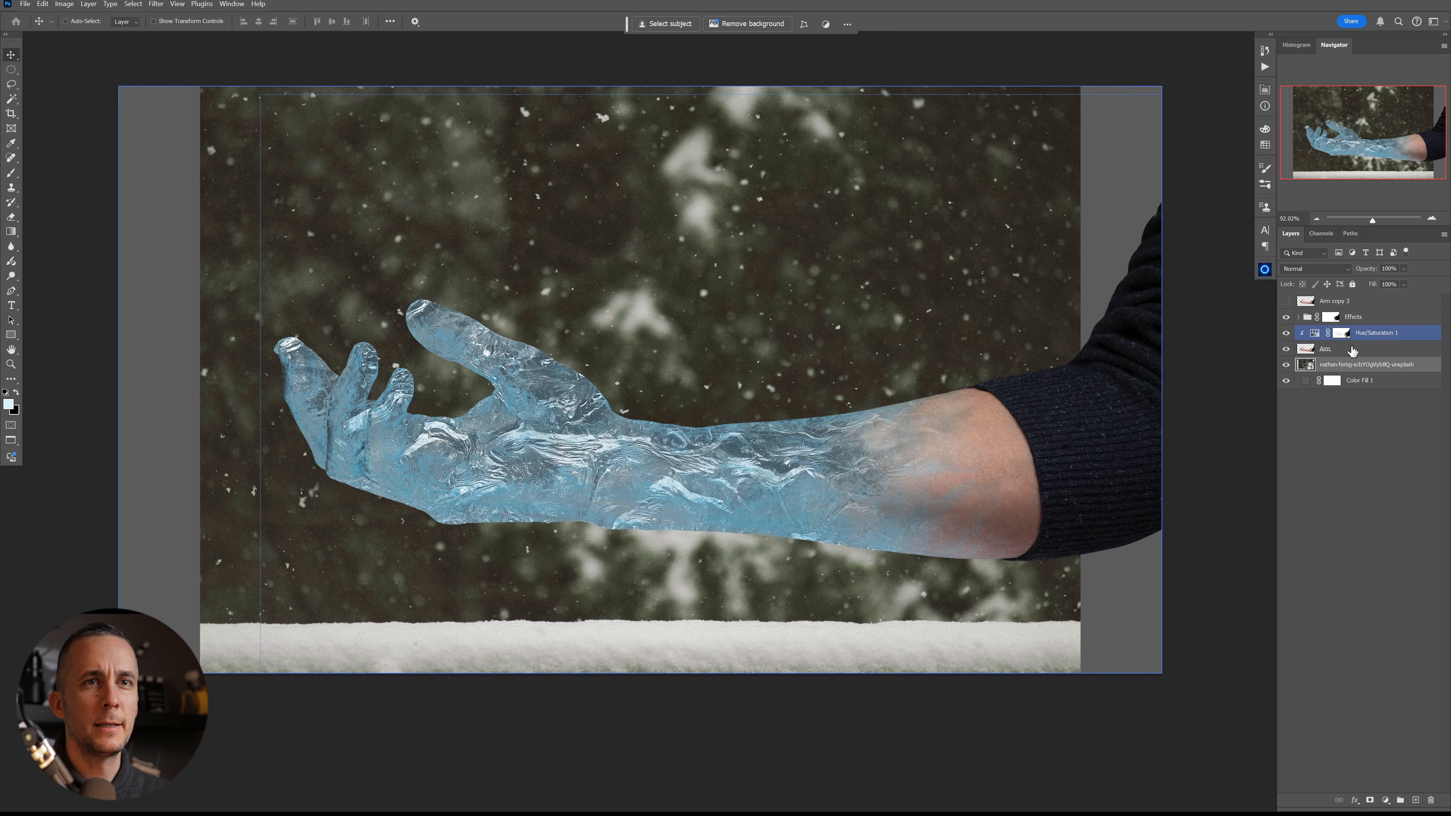
# - Enlarge and reposition the snow photo so that it fills the whole canvas behind the arm
pyautogui.hotkey('ctrl', 't')
pyautogui.moveTo(1080, 379); pyautogui.dragTo(1150, 377)
pyautogui.moveTo(1035, 343); pyautogui.dragTo(1031, 393)
pyautogui.press('Return')
pyautogui.moveTo(772, 307); pyautogui.dragTo(737, 307)
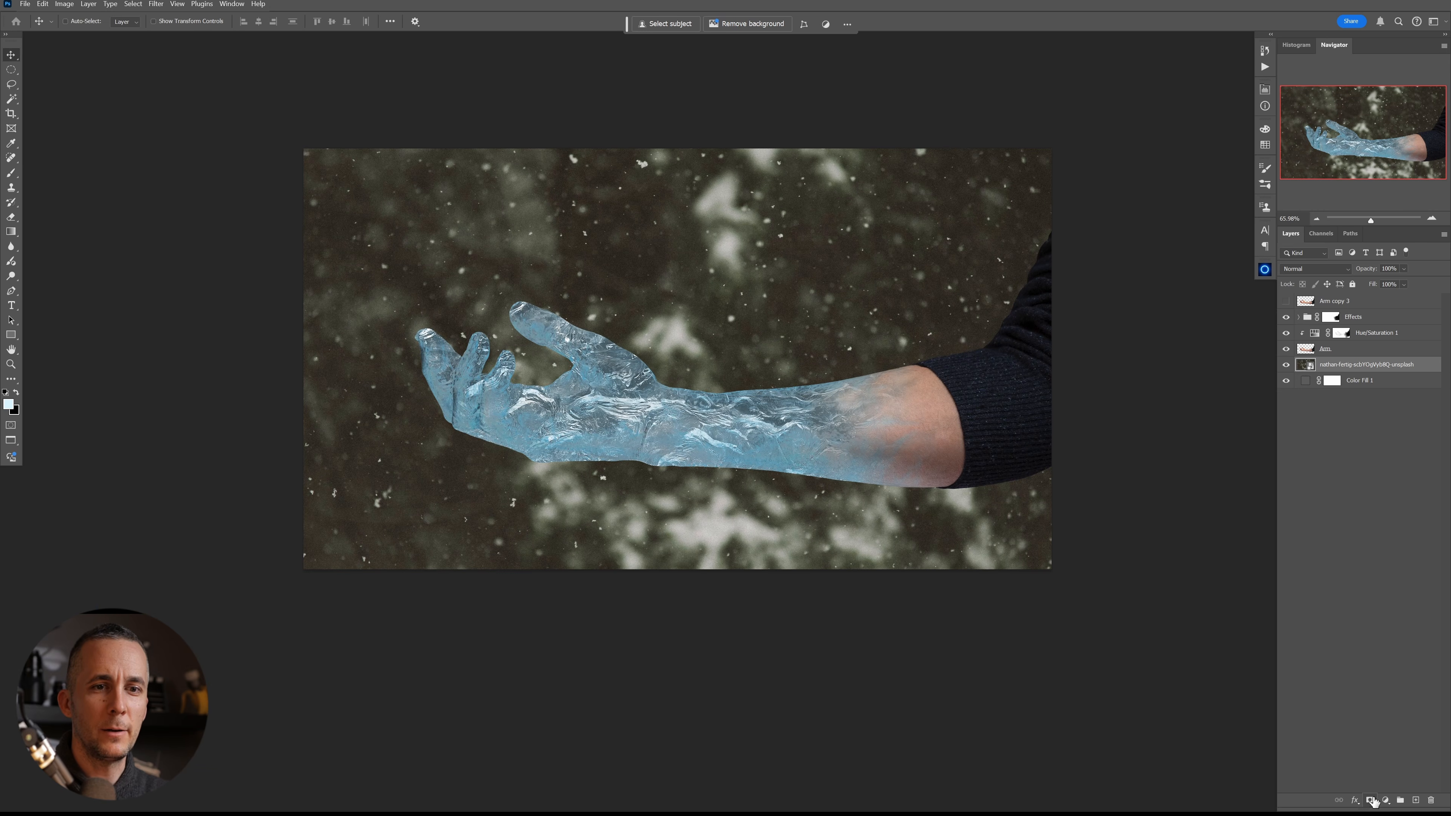
# - Colorize the snow background with a clipped Hue/Saturation adjustment at Hue 196, Saturation 12 and Lightness -47
pyautogui.click(1386, 800)
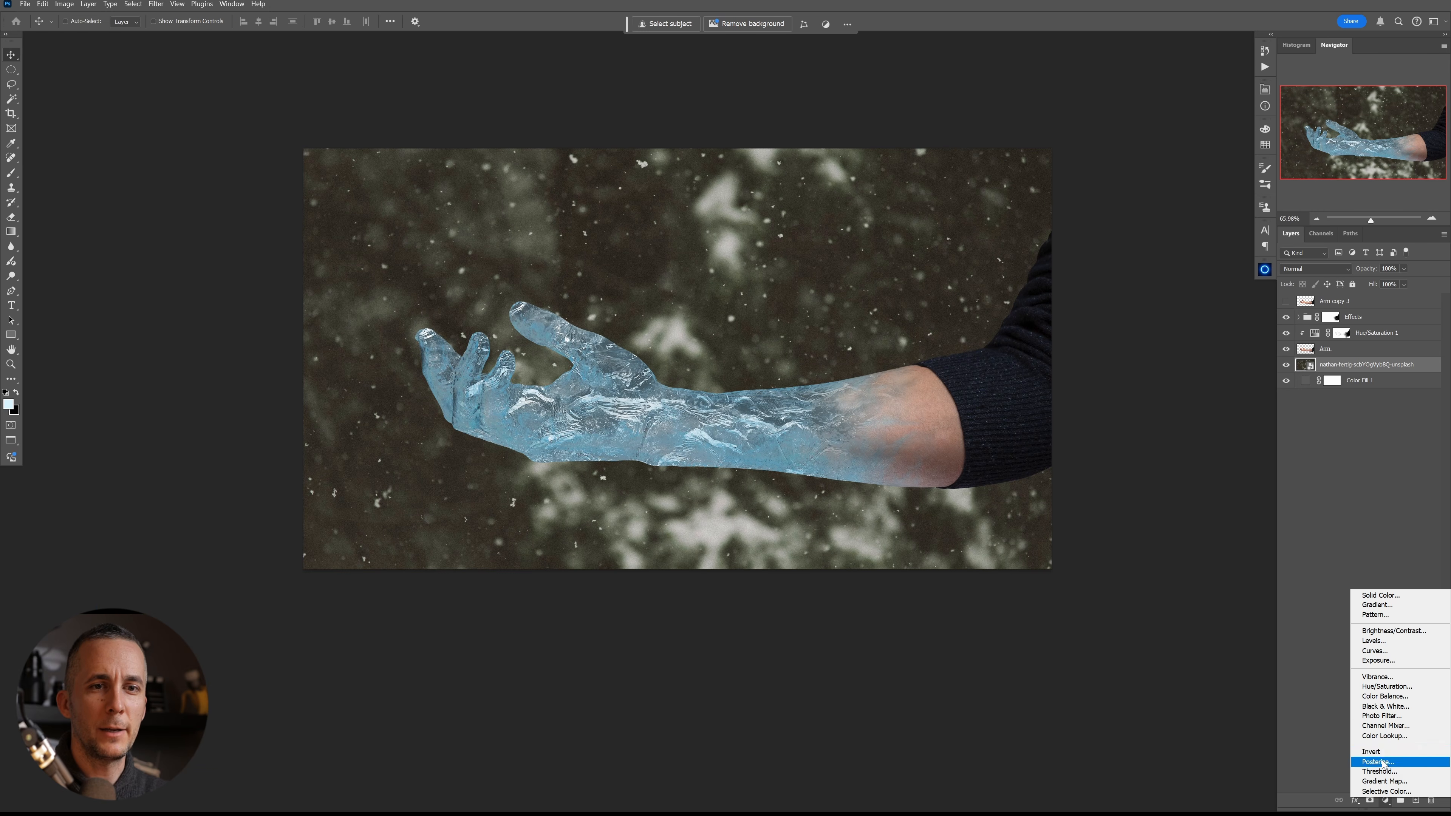
pyautogui.click(1392, 688)
pyautogui.click(1170, 407)
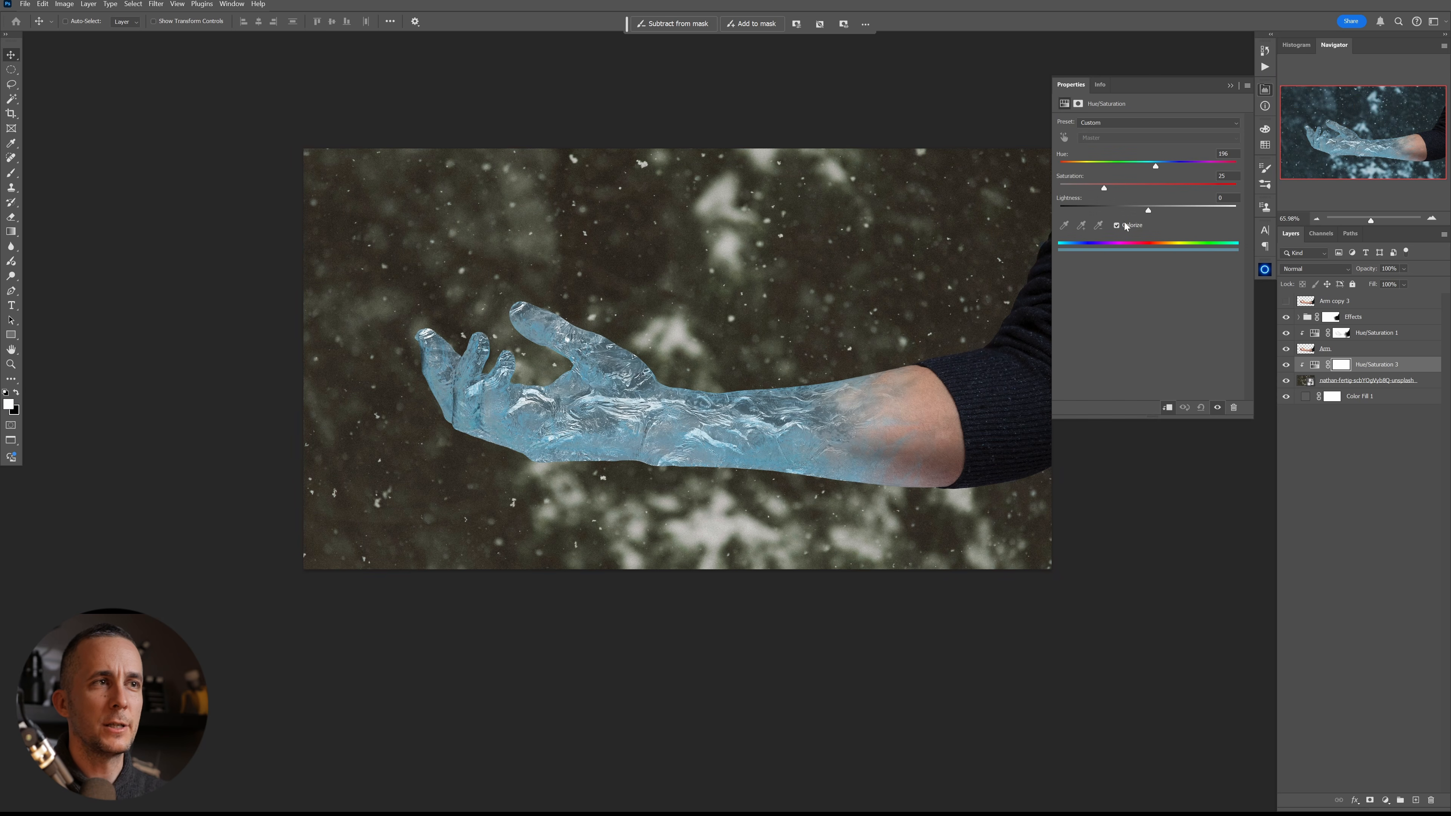
pyautogui.moveTo(1146, 211); pyautogui.dragTo(1117, 214)
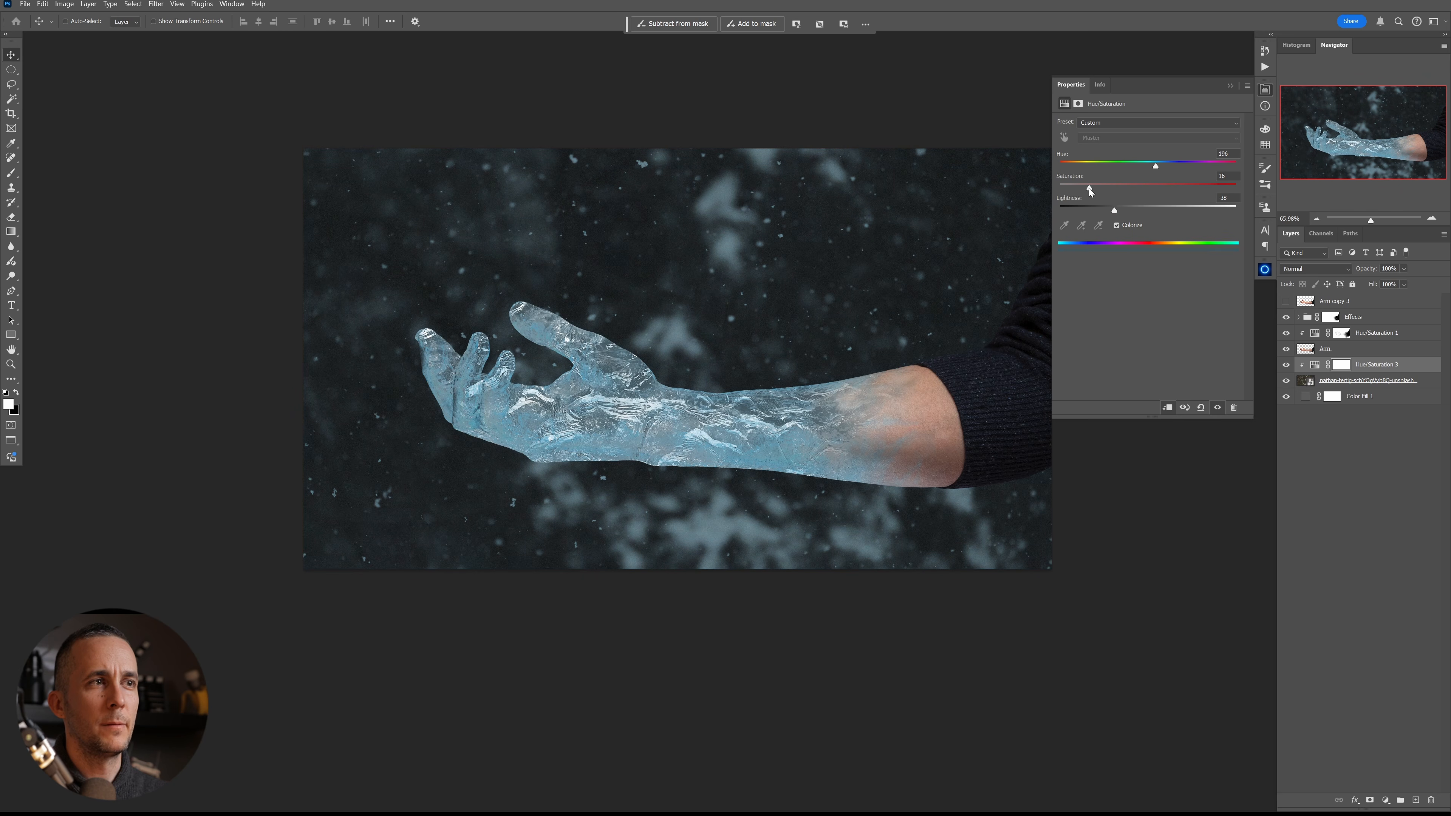
pyautogui.moveTo(1084, 190); pyautogui.dragTo(1107, 211)
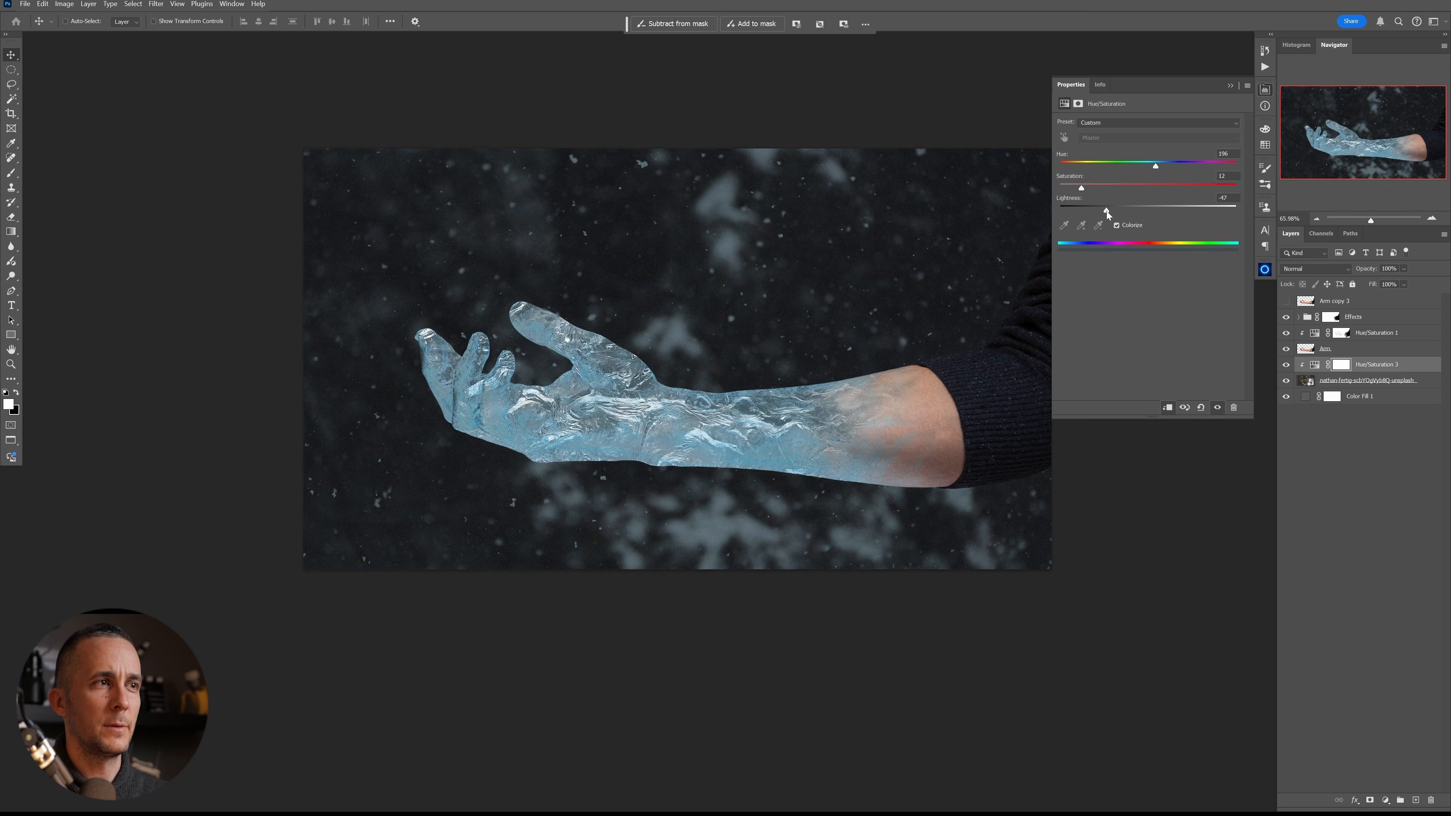
pyautogui.click(1231, 85)
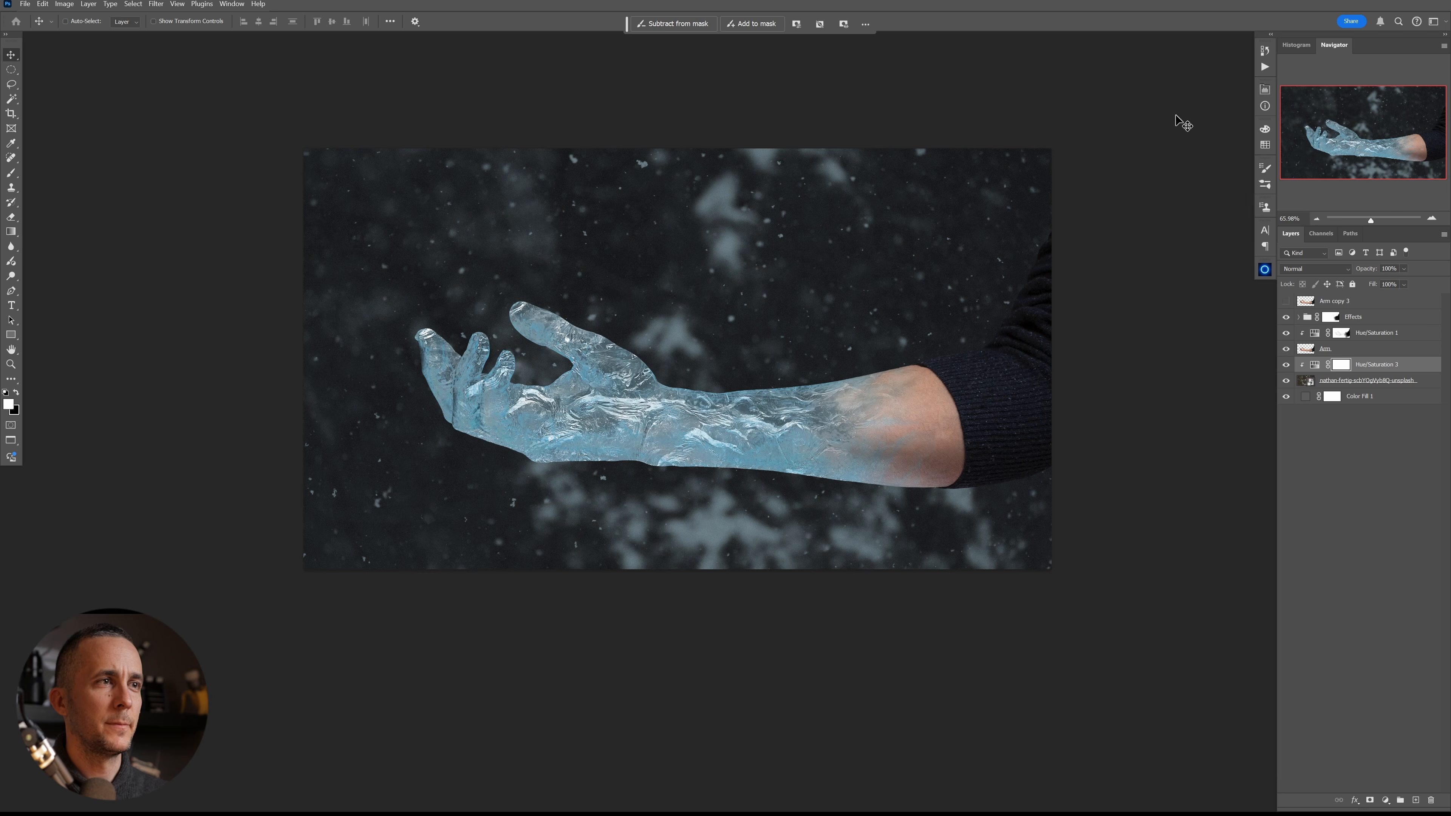
# - Apply a Gaussian Blur of about 8.4 pixels to the snow photo layer
pyautogui.hotkey('alt', '[')
pyautogui.click(155, 4)
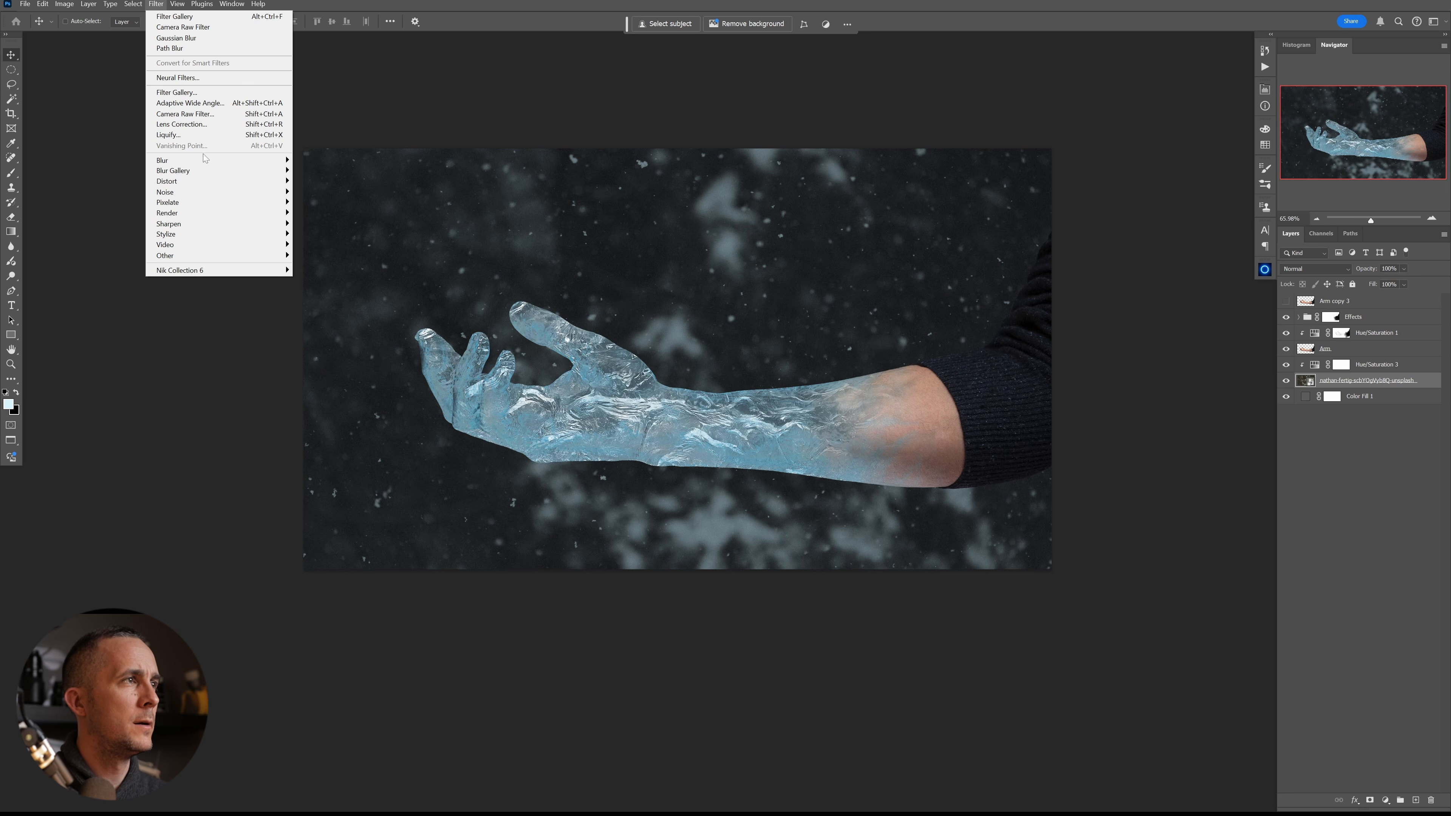
pyautogui.moveTo(264, 165)
pyautogui.click(321, 202)
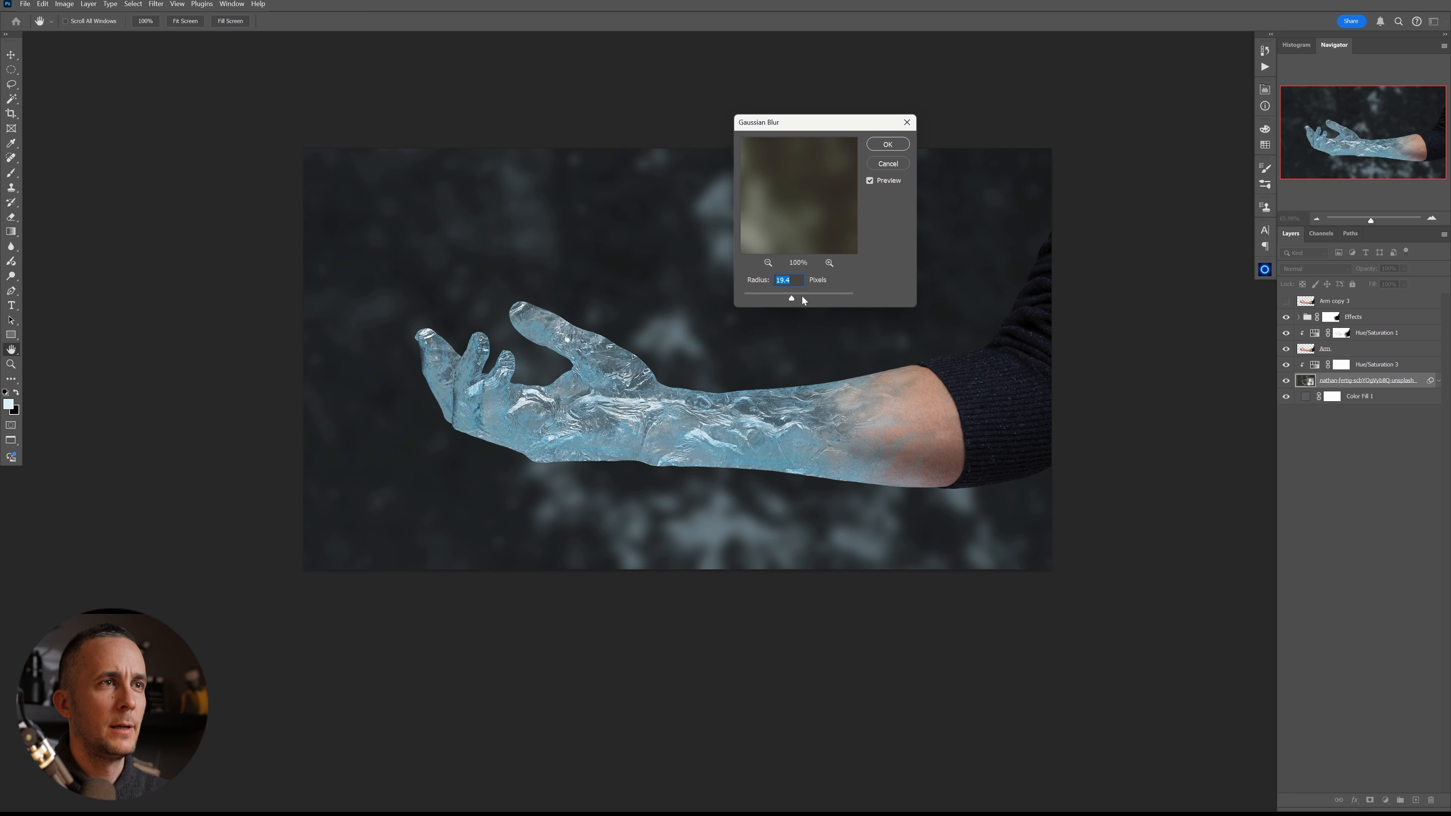
pyautogui.moveTo(784, 293); pyautogui.dragTo(776, 298)
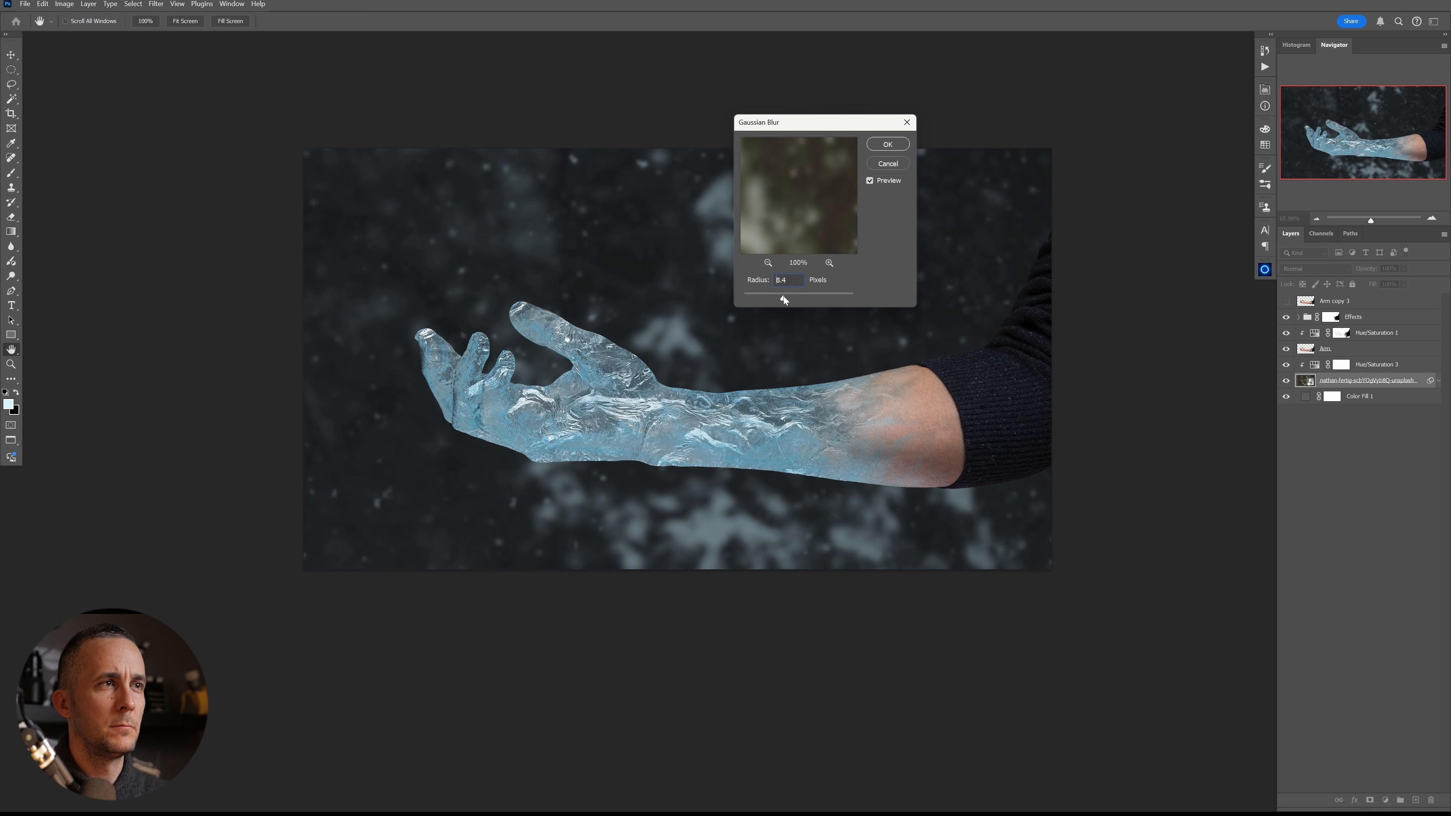
pyautogui.click(887, 144)
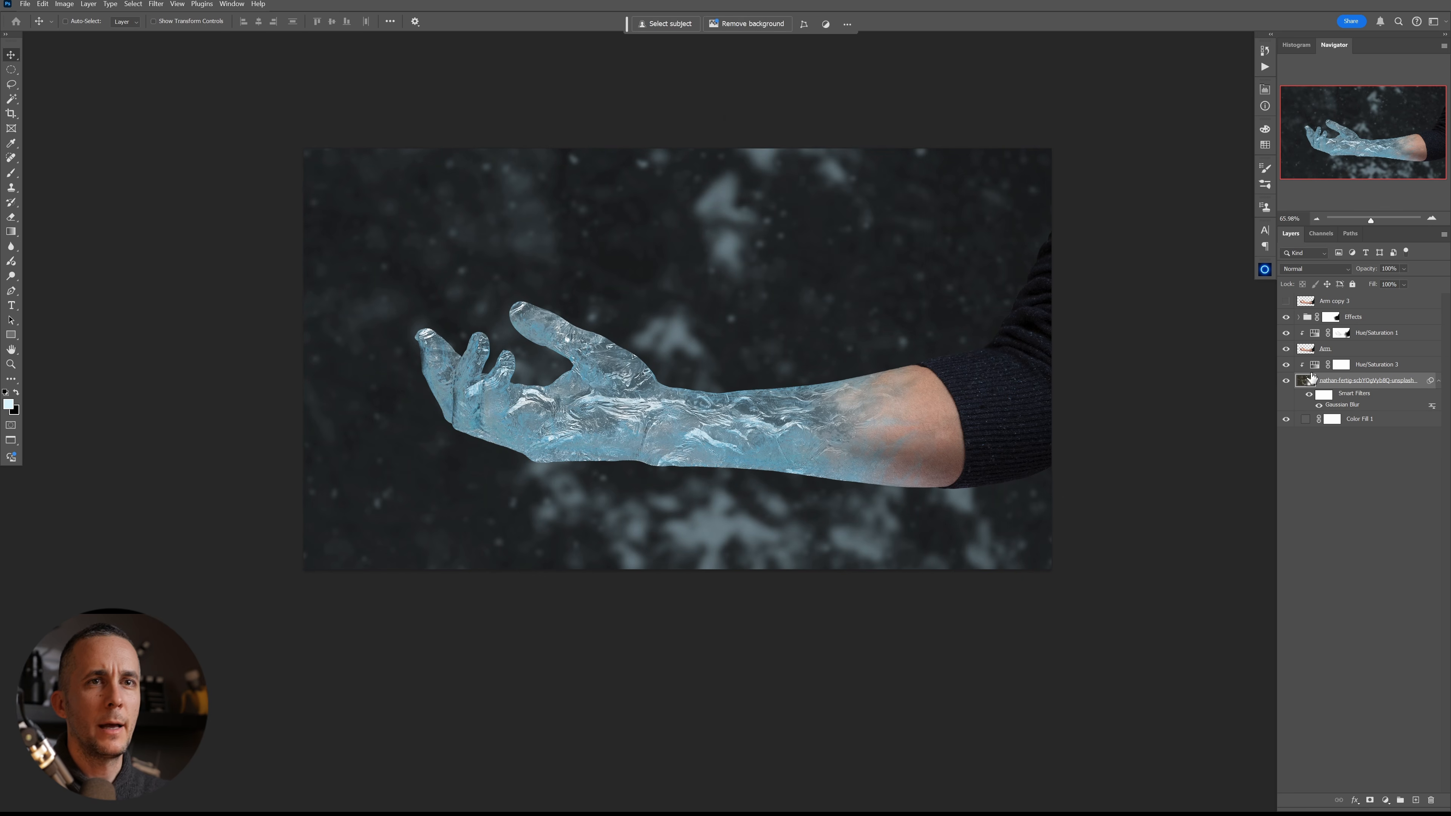
# - Set the Saturation of the Hue/Saturation adjustment clipped to the snow photo to 14
pyautogui.doubleClick(1323, 364)
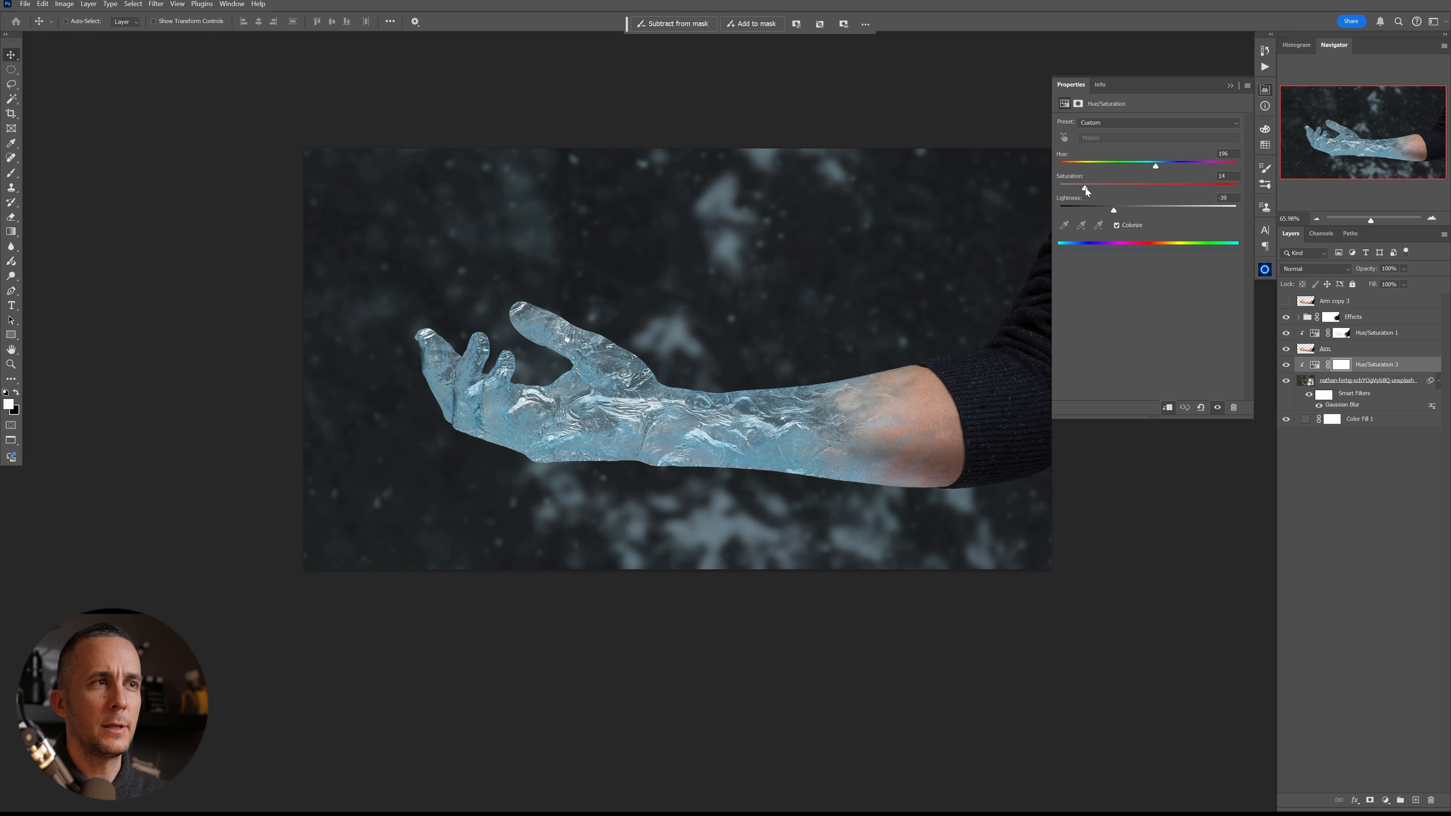
pyautogui.click(1230, 86)
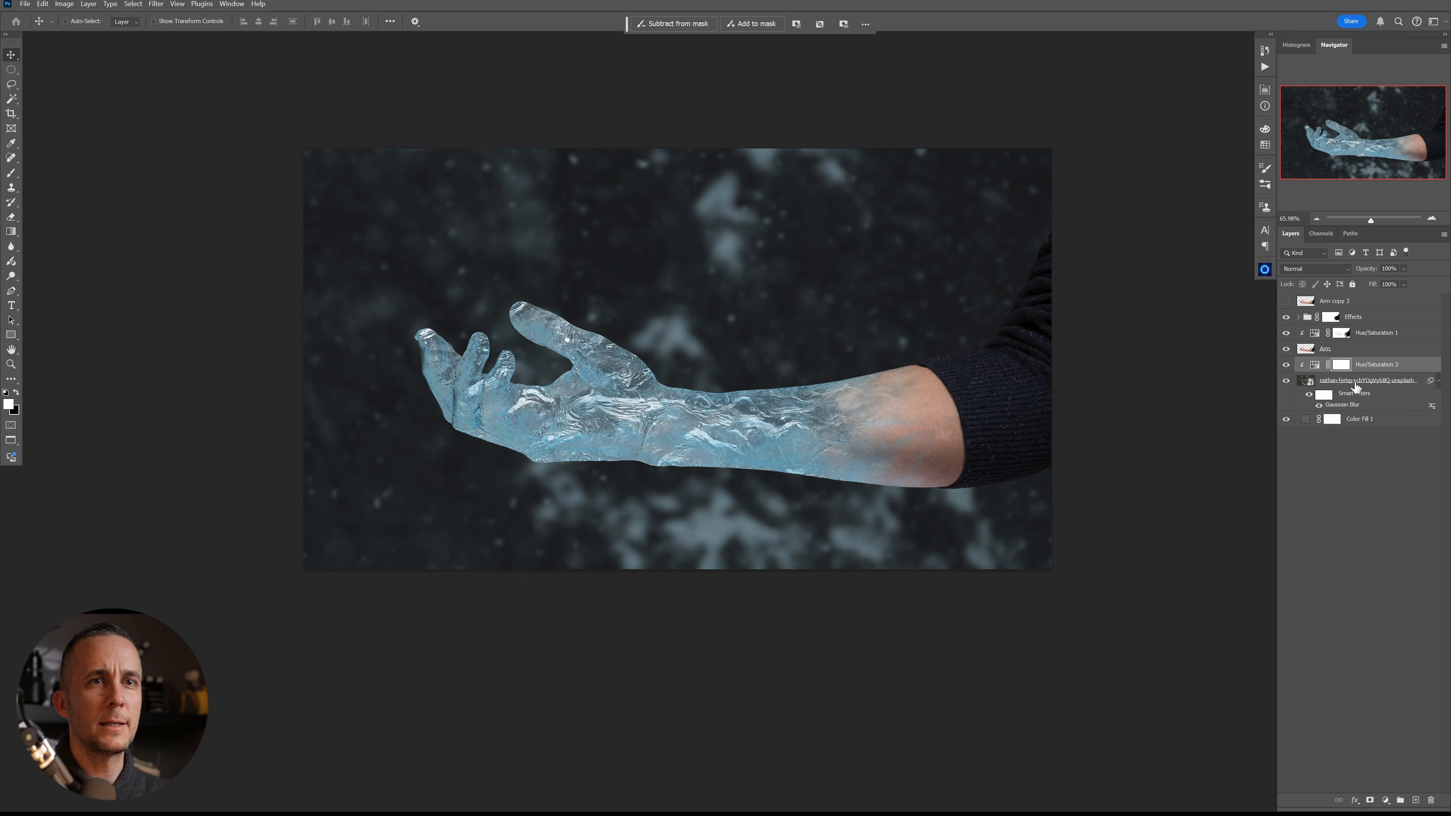
# - Hide the snow photo and Color Fill 1, and merge the visible arm layers into a new layer above the Effects group
pyautogui.scroll(3, 796, 373)
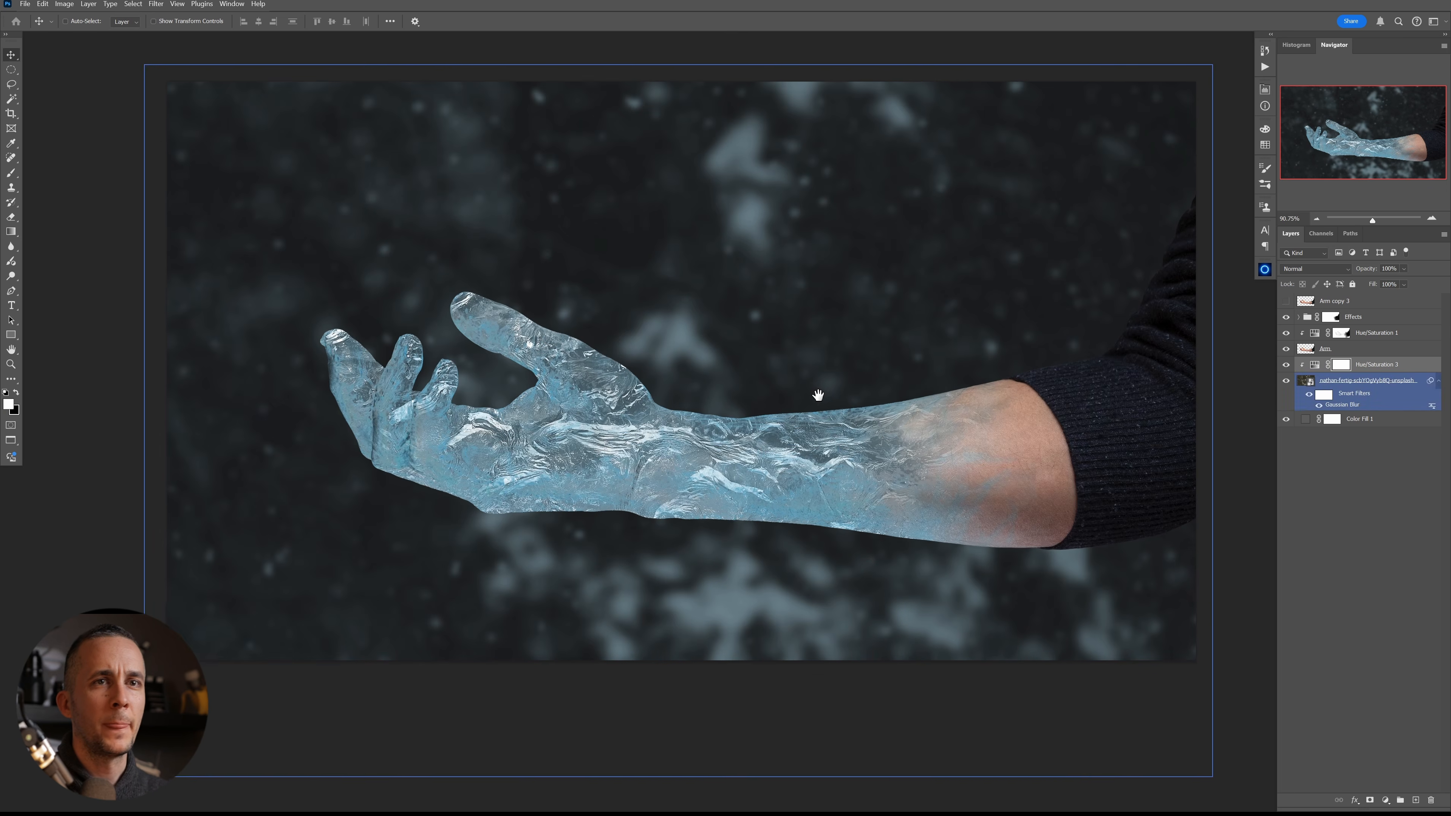
pyautogui.moveTo(818, 395); pyautogui.dragTo(813, 391)
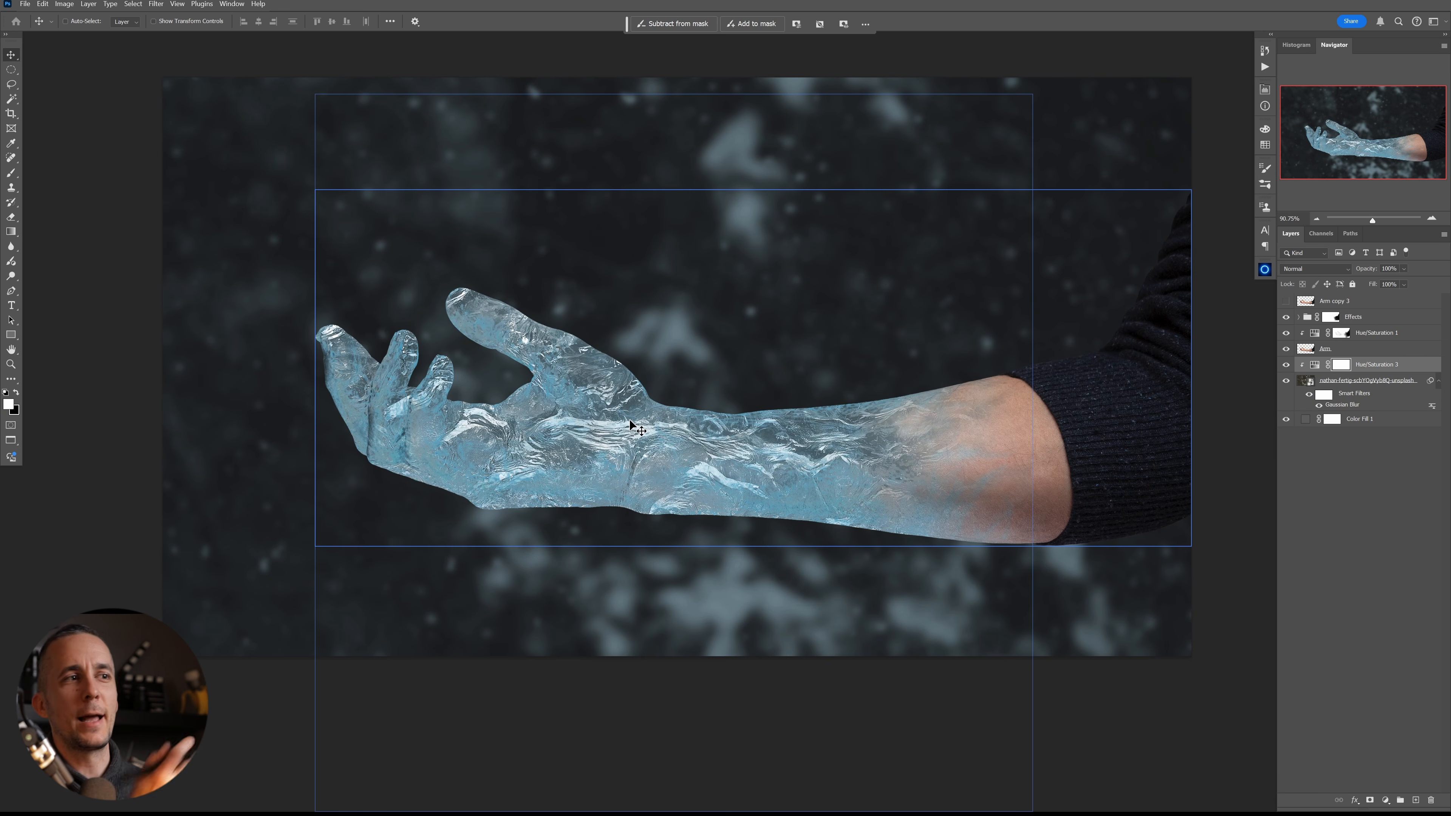
pyautogui.keyDown('ctrl'); pyautogui.click(606, 502); pyautogui.keyUp('ctrl')
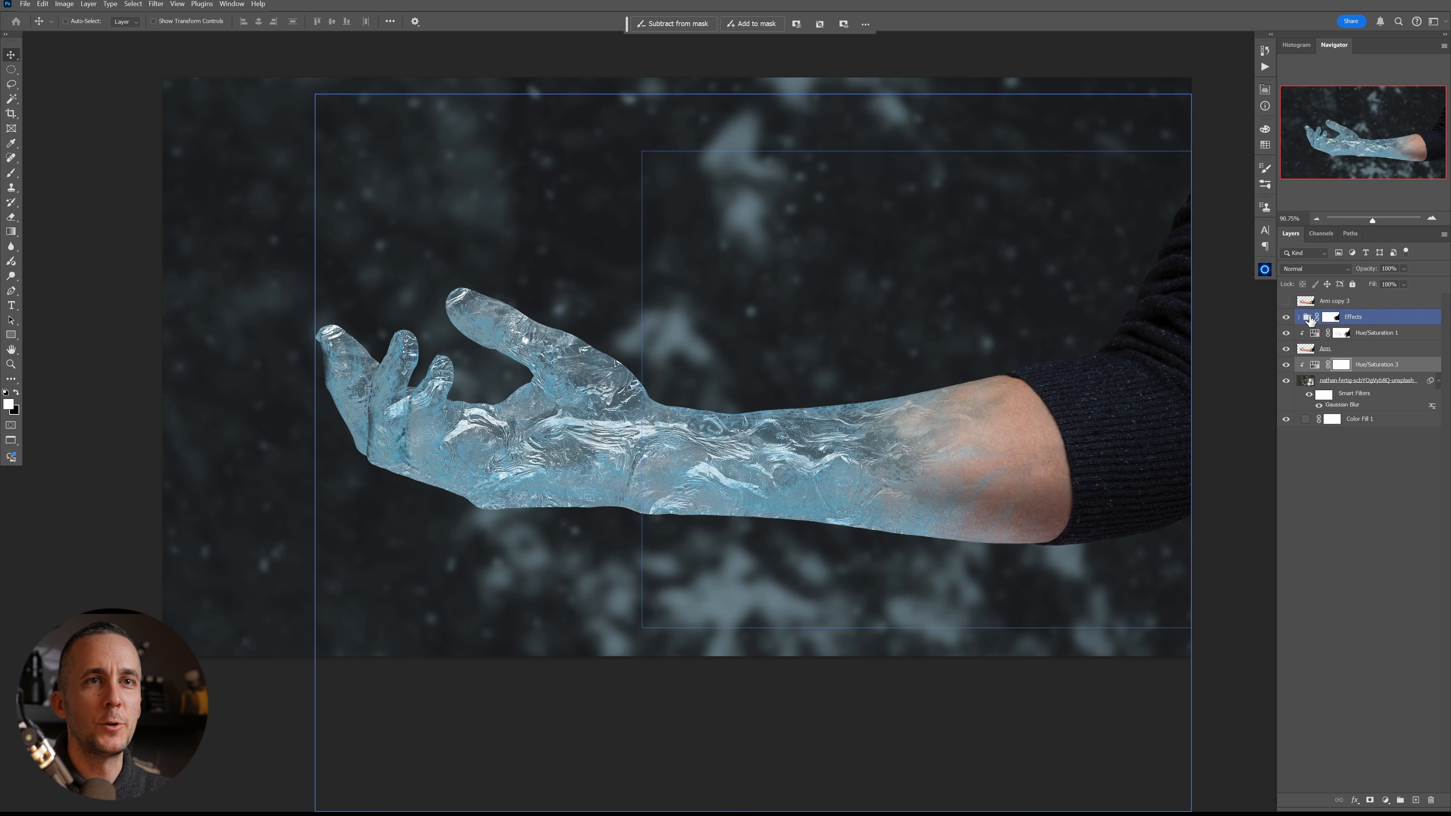
pyautogui.click(1287, 380)
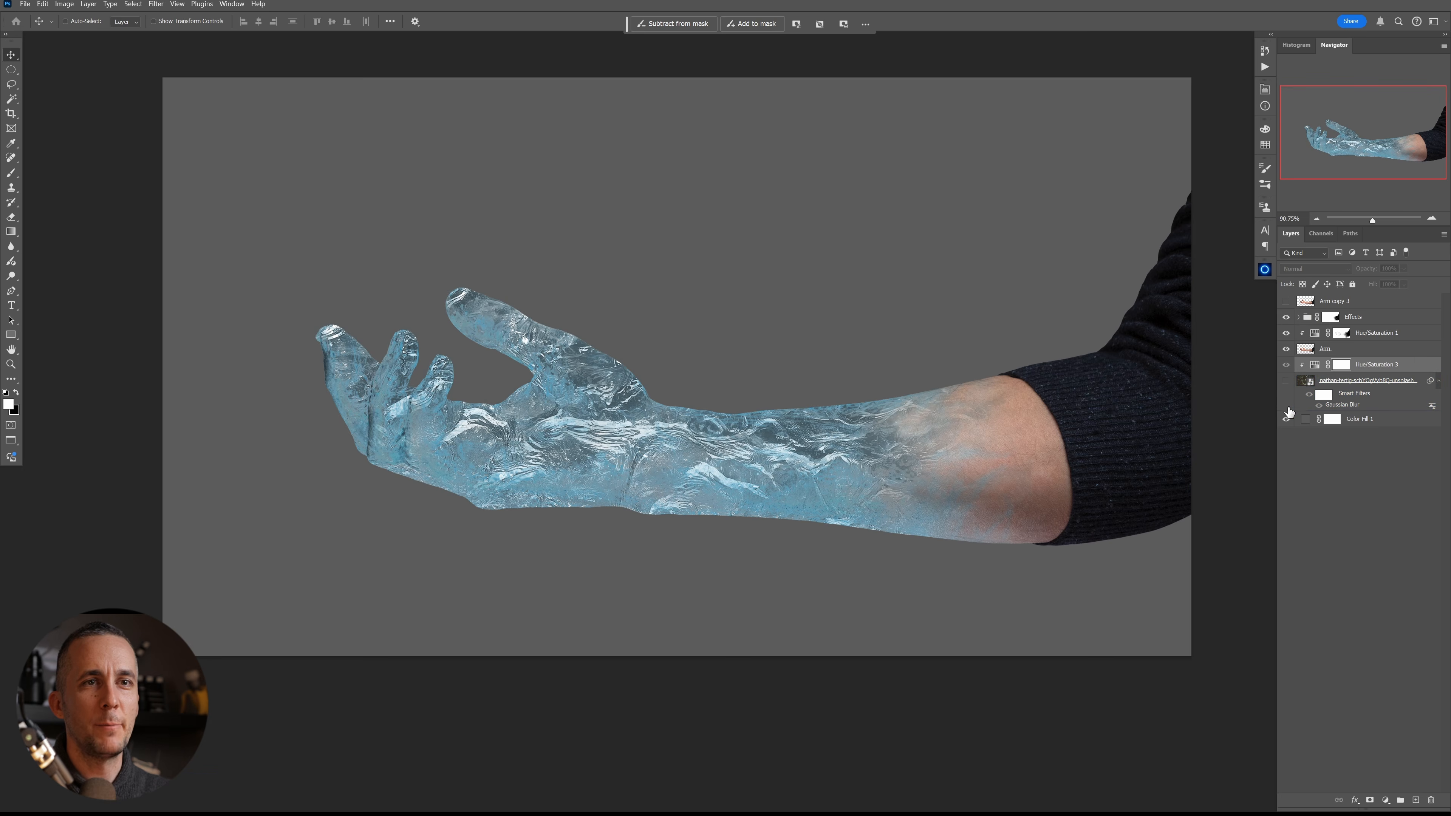
pyautogui.click(1286, 419)
pyautogui.click(1311, 319)
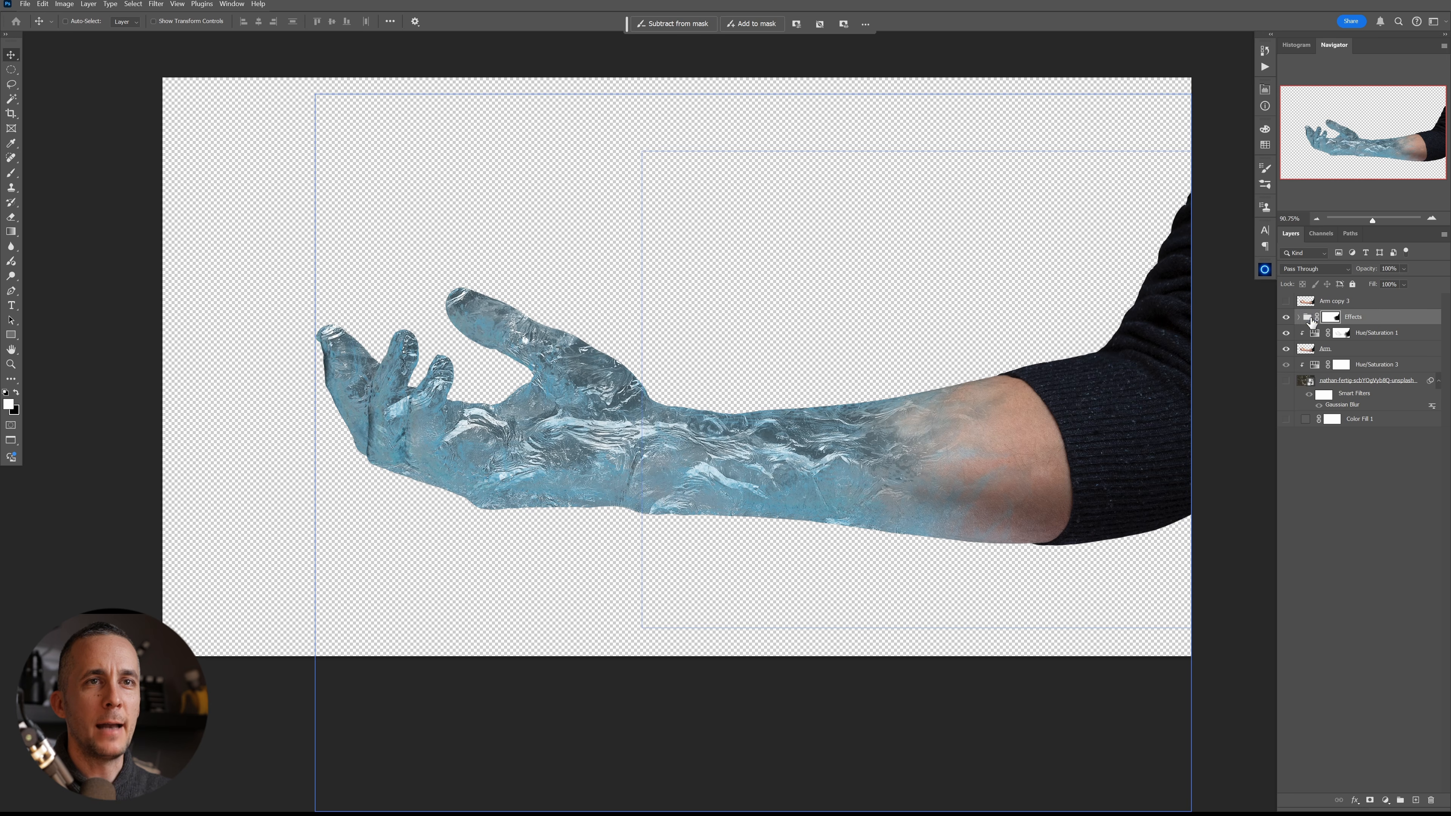
pyautogui.press('ctrl')
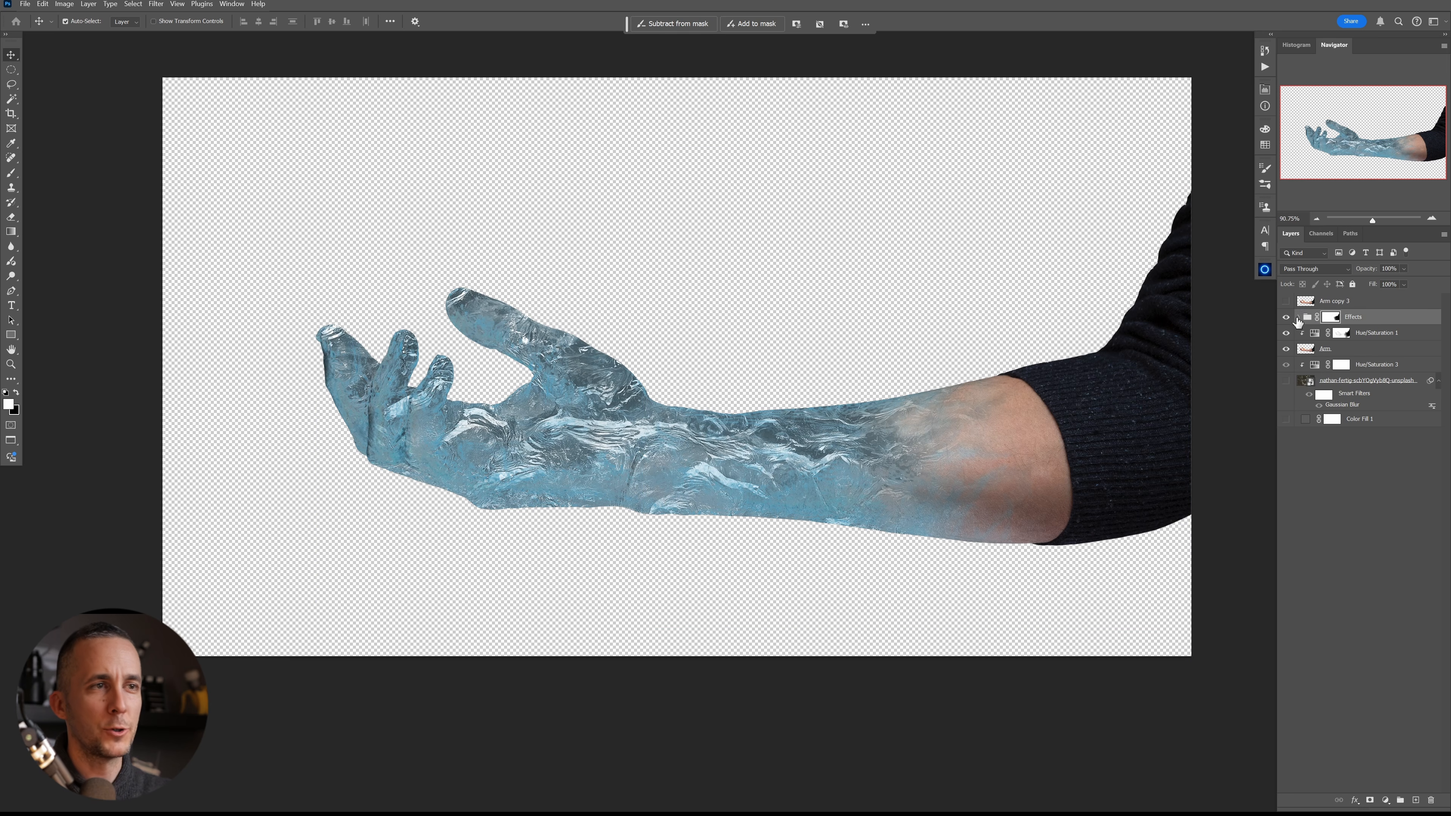
pyautogui.hotkey('shift', 'ctrl', 'alt', 'e')
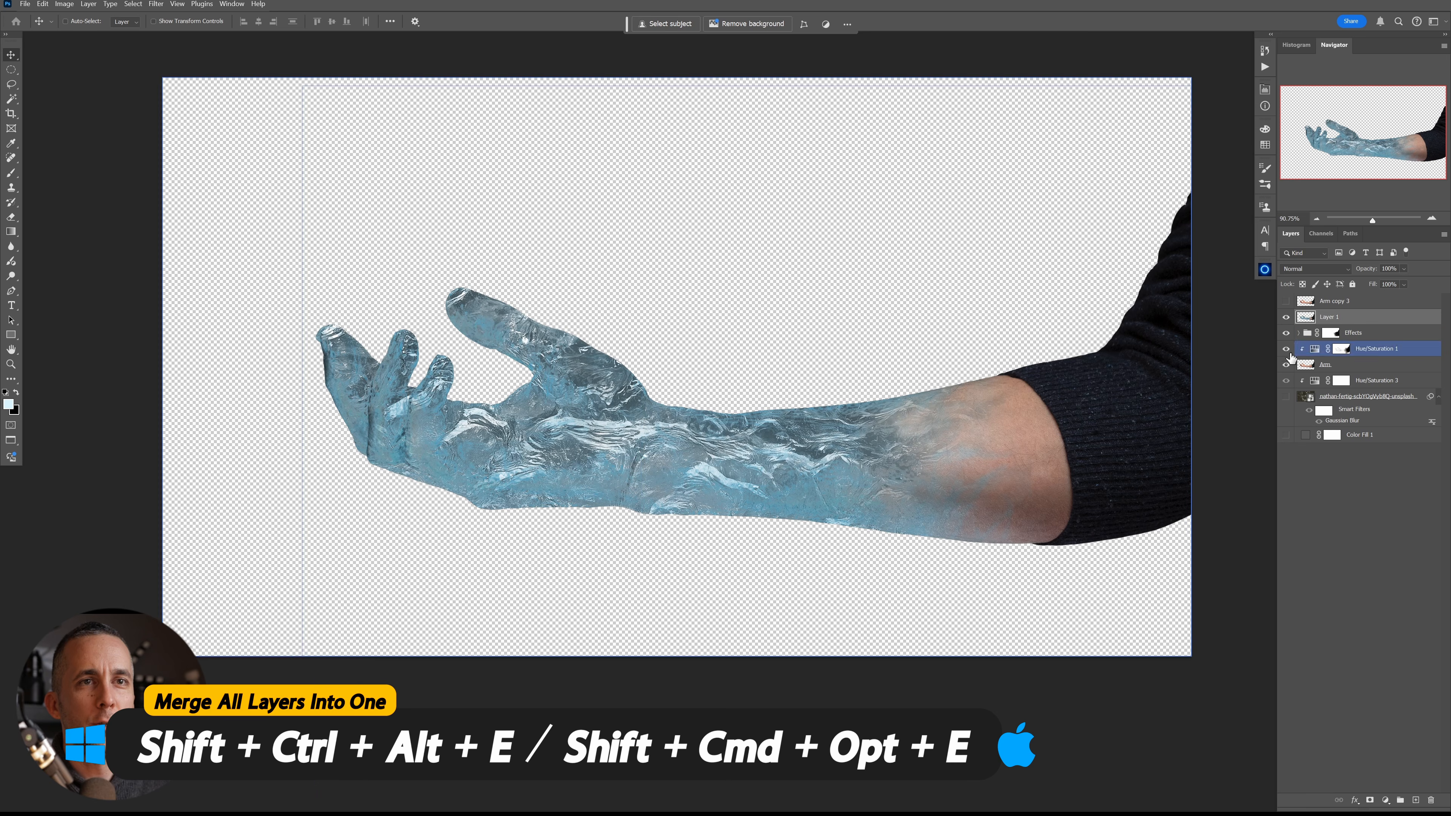
# - Show the snow photo and Color Fill 1 again, and hide the Effects group and the original Arm layer
pyautogui.click(1286, 396)
pyautogui.click(1290, 434)
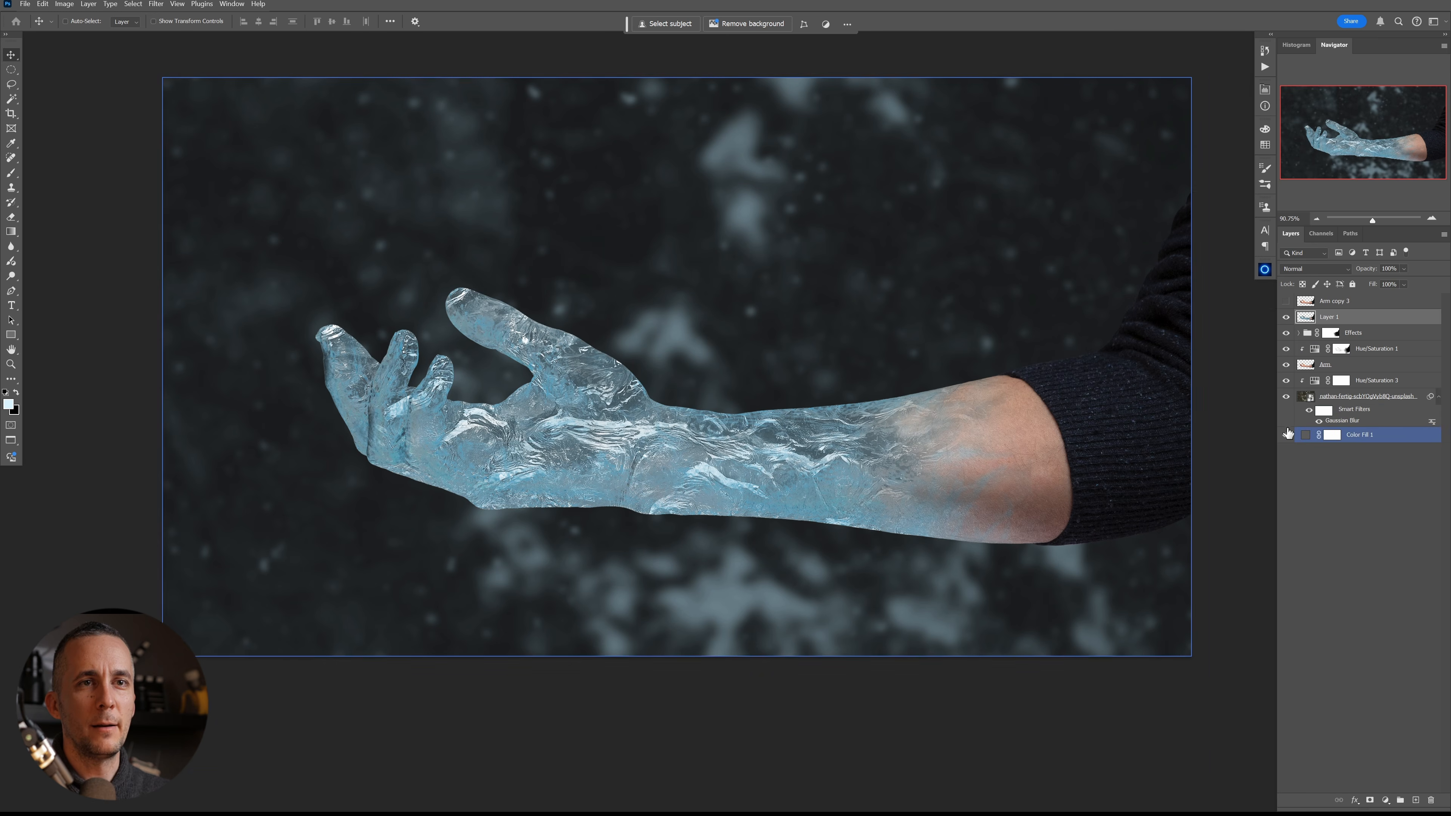
pyautogui.click(1285, 337)
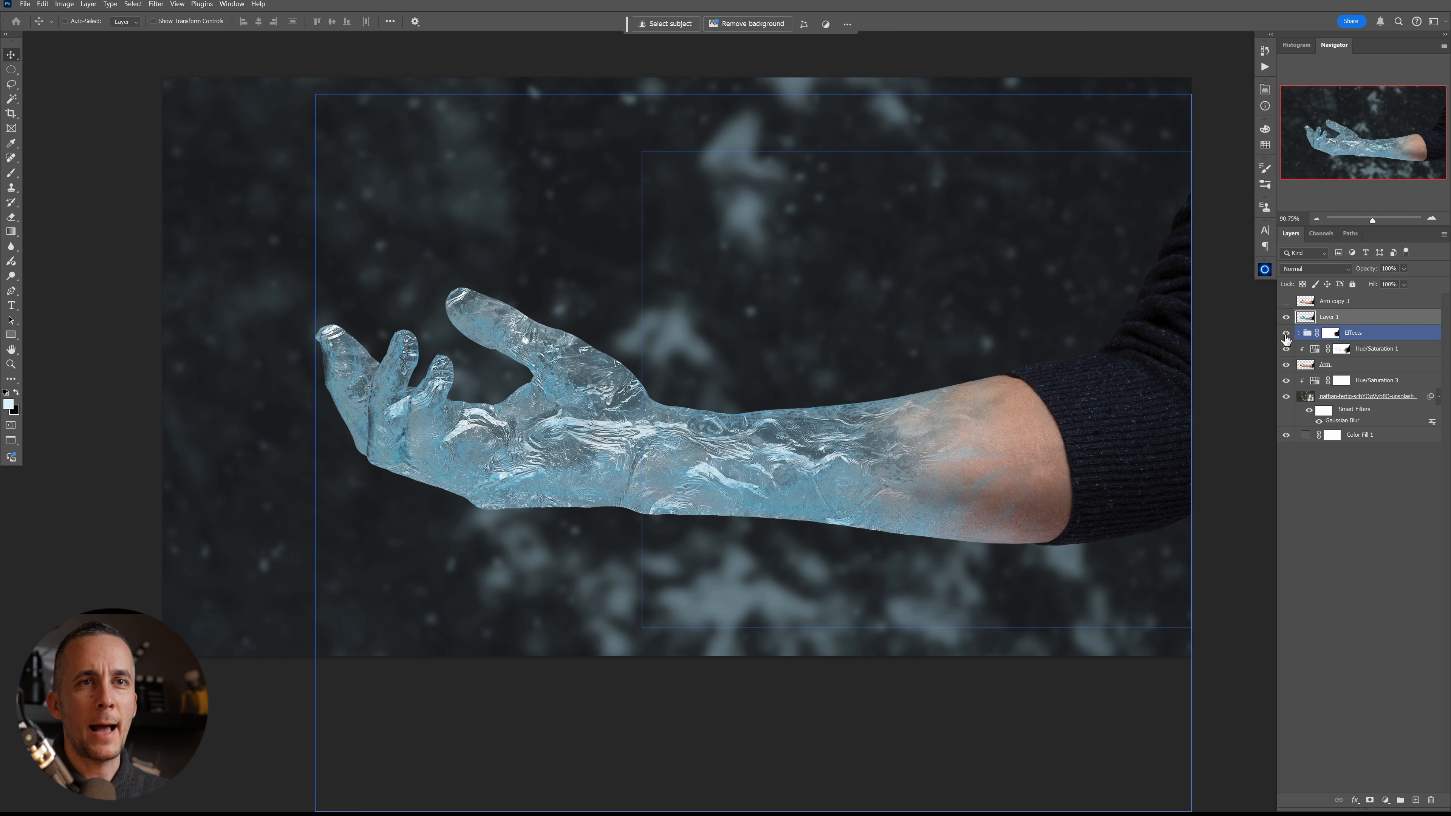
pyautogui.click(1286, 332)
pyautogui.click(1287, 364)
pyautogui.click(1290, 411)
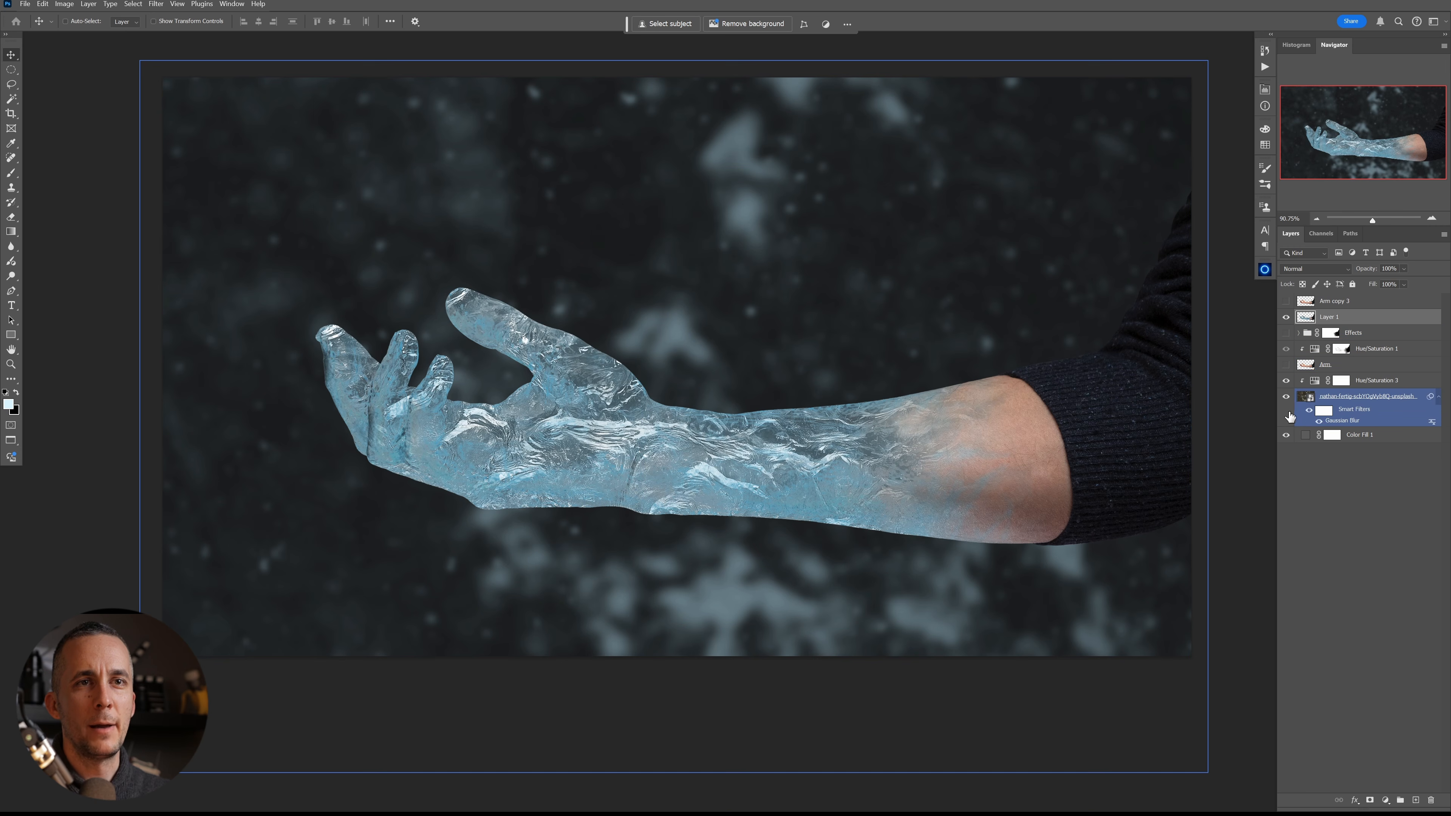
pyautogui.click(1286, 317)
pyautogui.click(1286, 317)
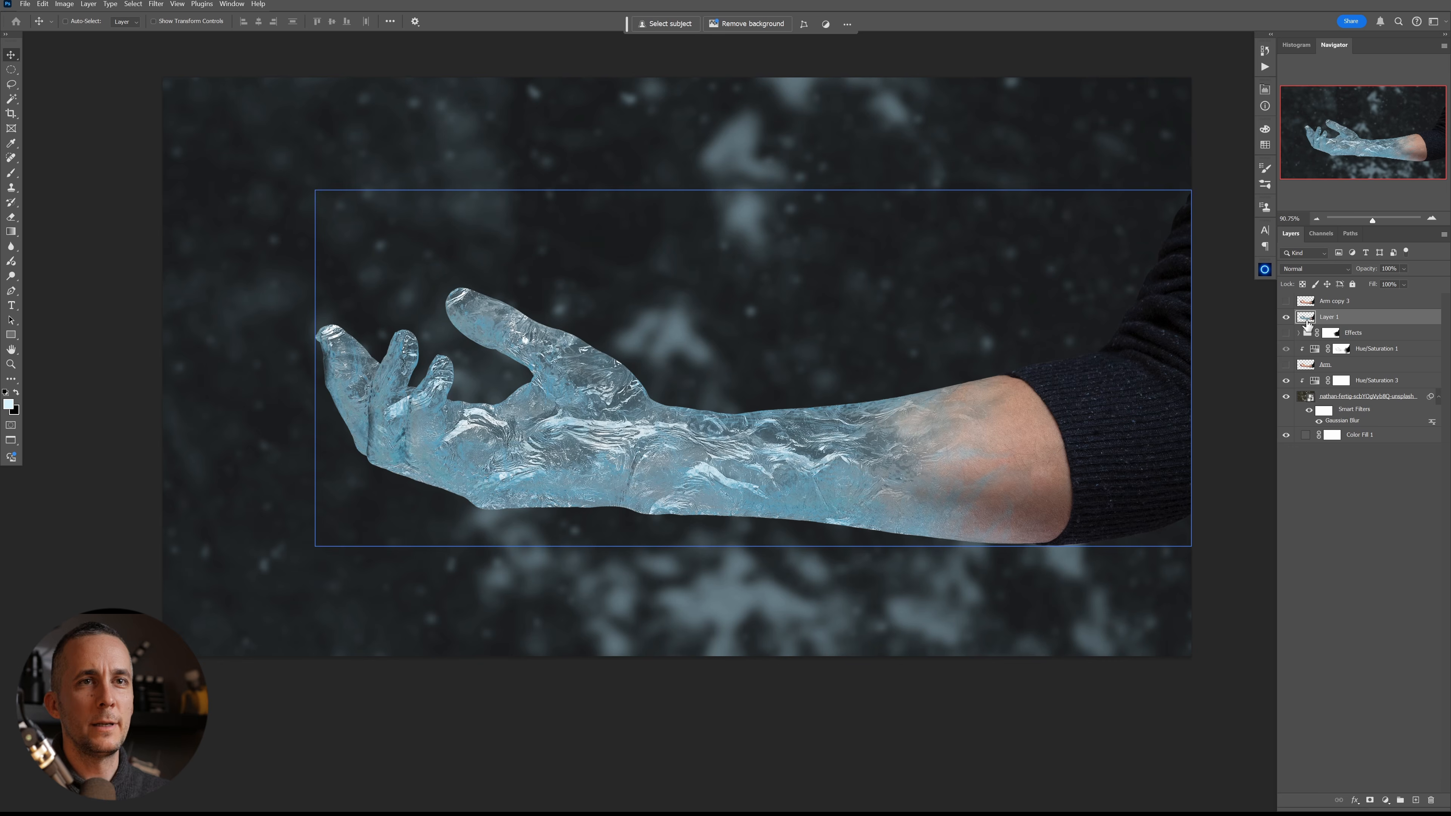
# - Rename the merged arm layer New Arm and move the arm slightly higher, keeping the sleeve flush with the canvas edge
pyautogui.moveTo(828, 428); pyautogui.dragTo(784, 370)
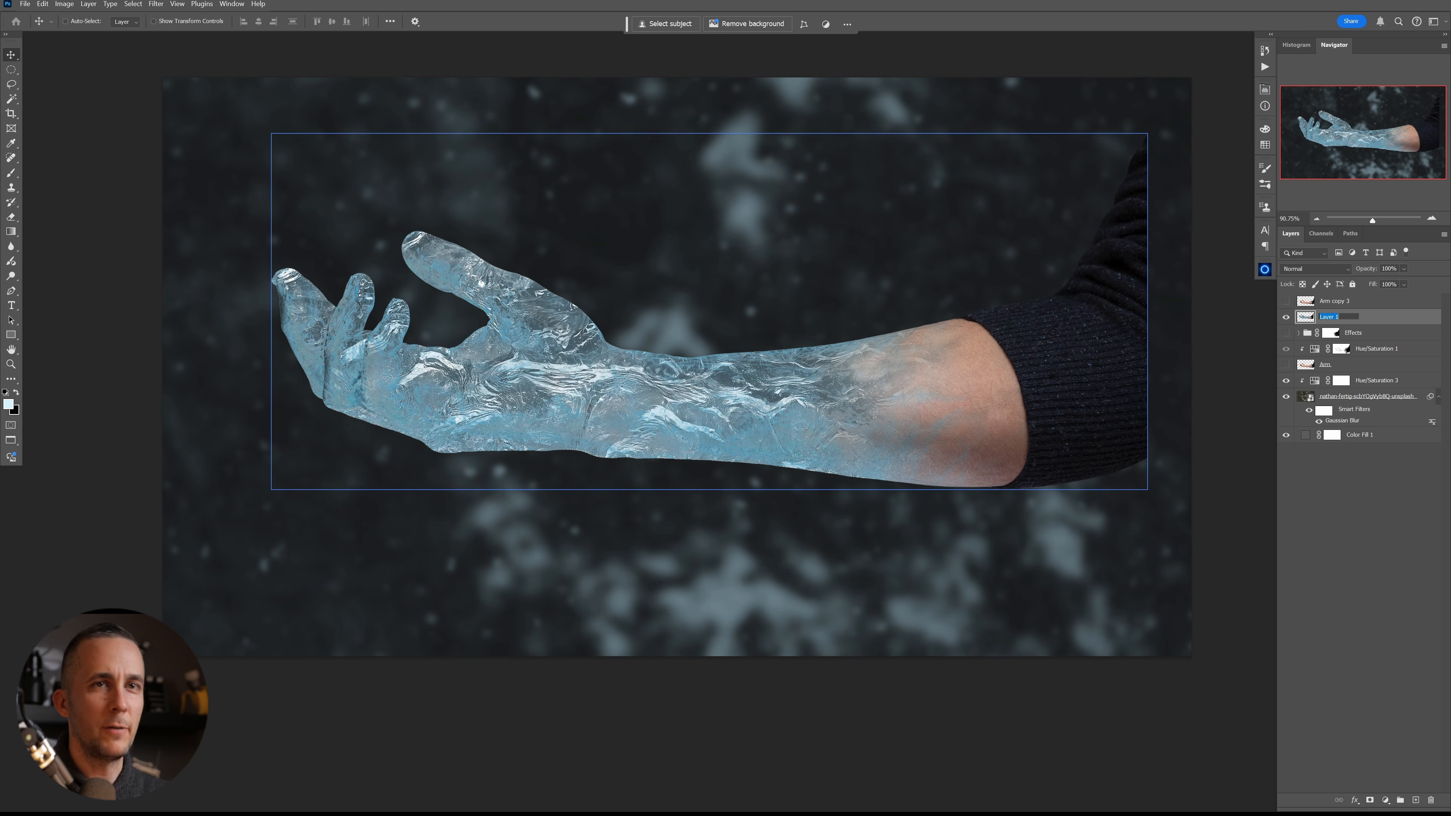
pyautogui.write('New A')
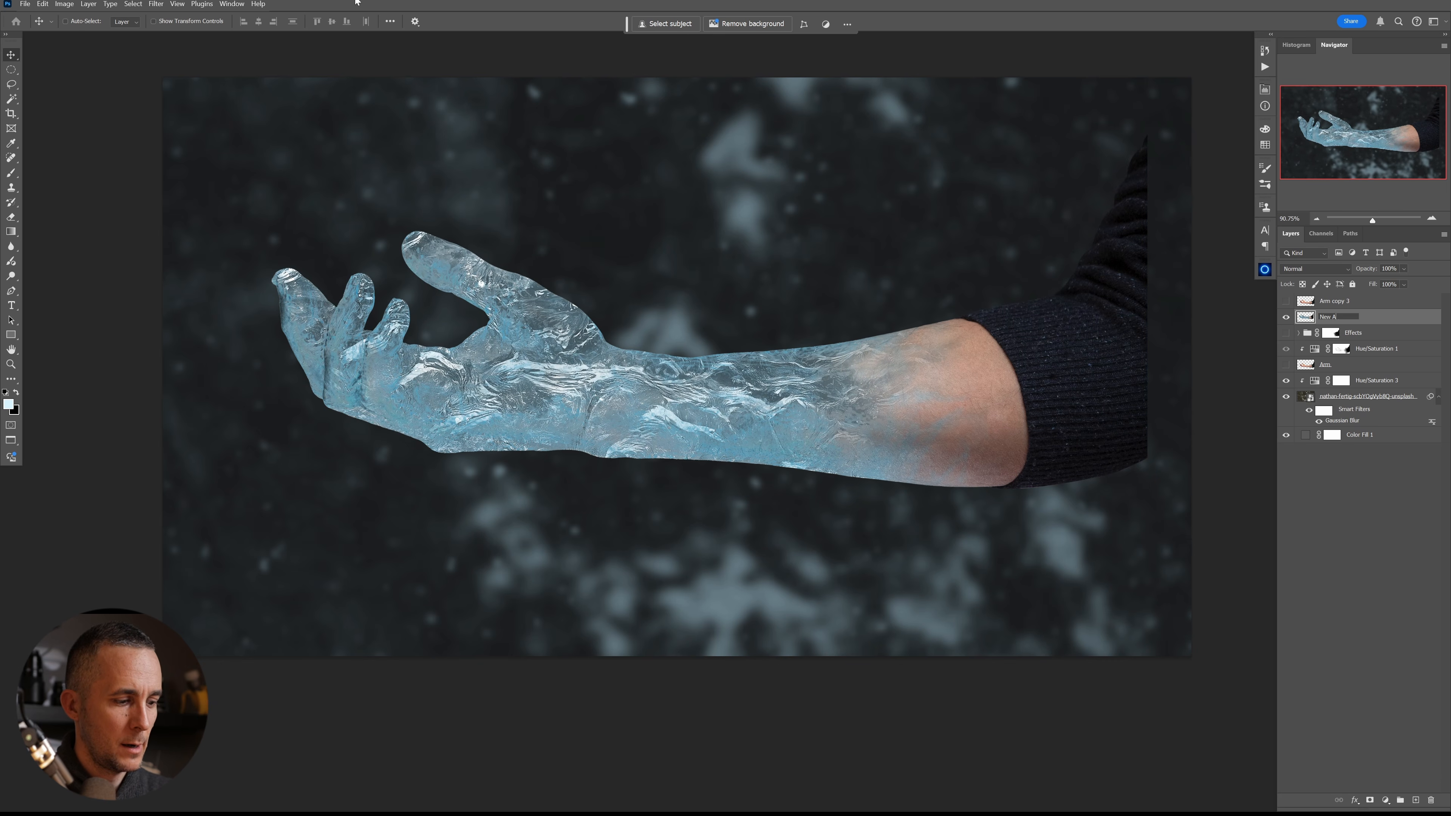
pyautogui.write('lv')
pyautogui.moveTo(828, 400)
pyautogui.mouseDown()
pyautogui.moveTo(834, 444)
pyautogui.moveTo(867, 452)
pyautogui.moveTo(871, 476)
pyautogui.moveTo(874, 422)
pyautogui.mouseUp()
# - Lasso the whole ice hand and wrist up to mid-forearm on New Arm and separate the selection onto its own layer
pyautogui.press('l')
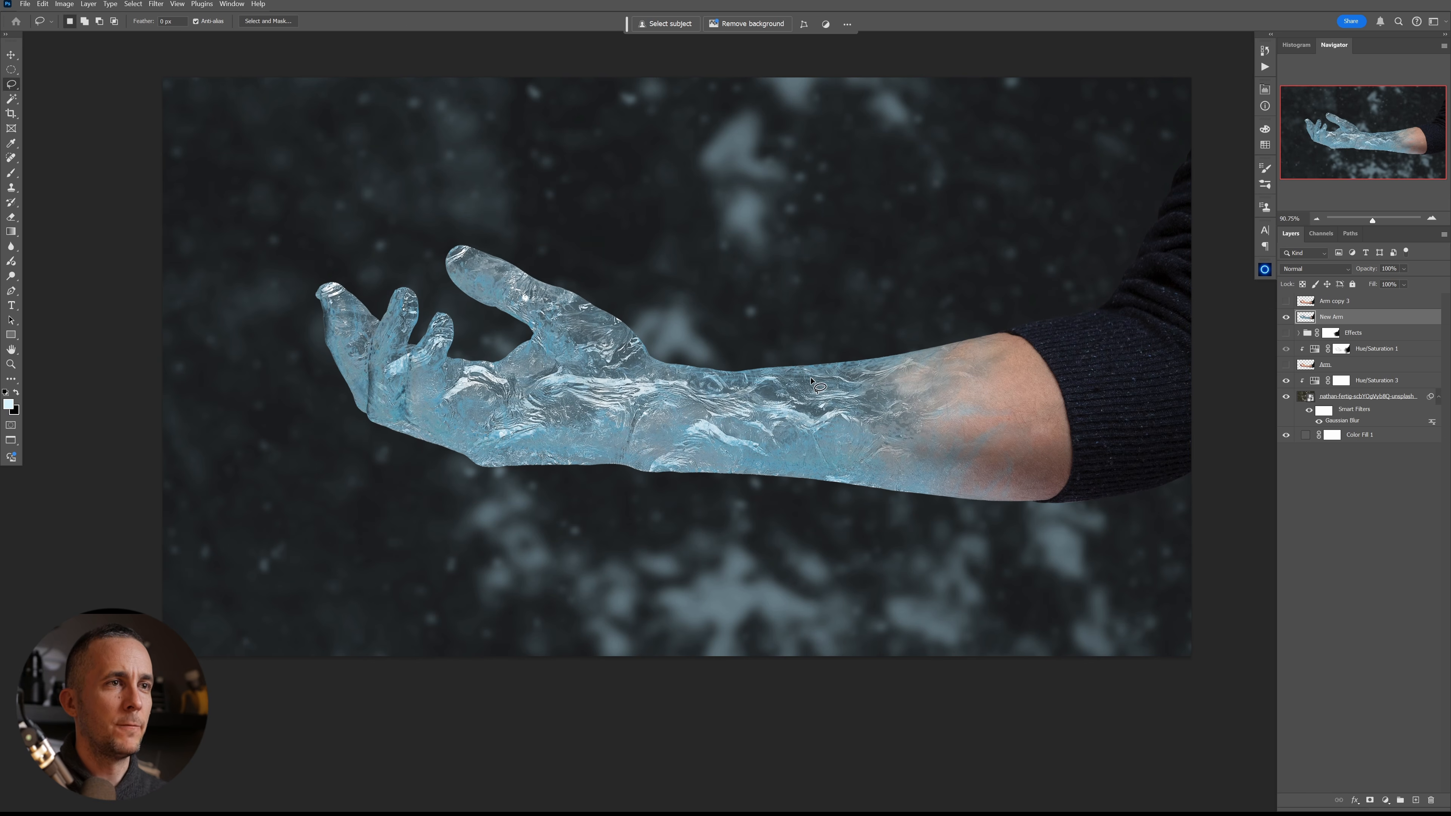
pyautogui.scroll(4, 768, 380)
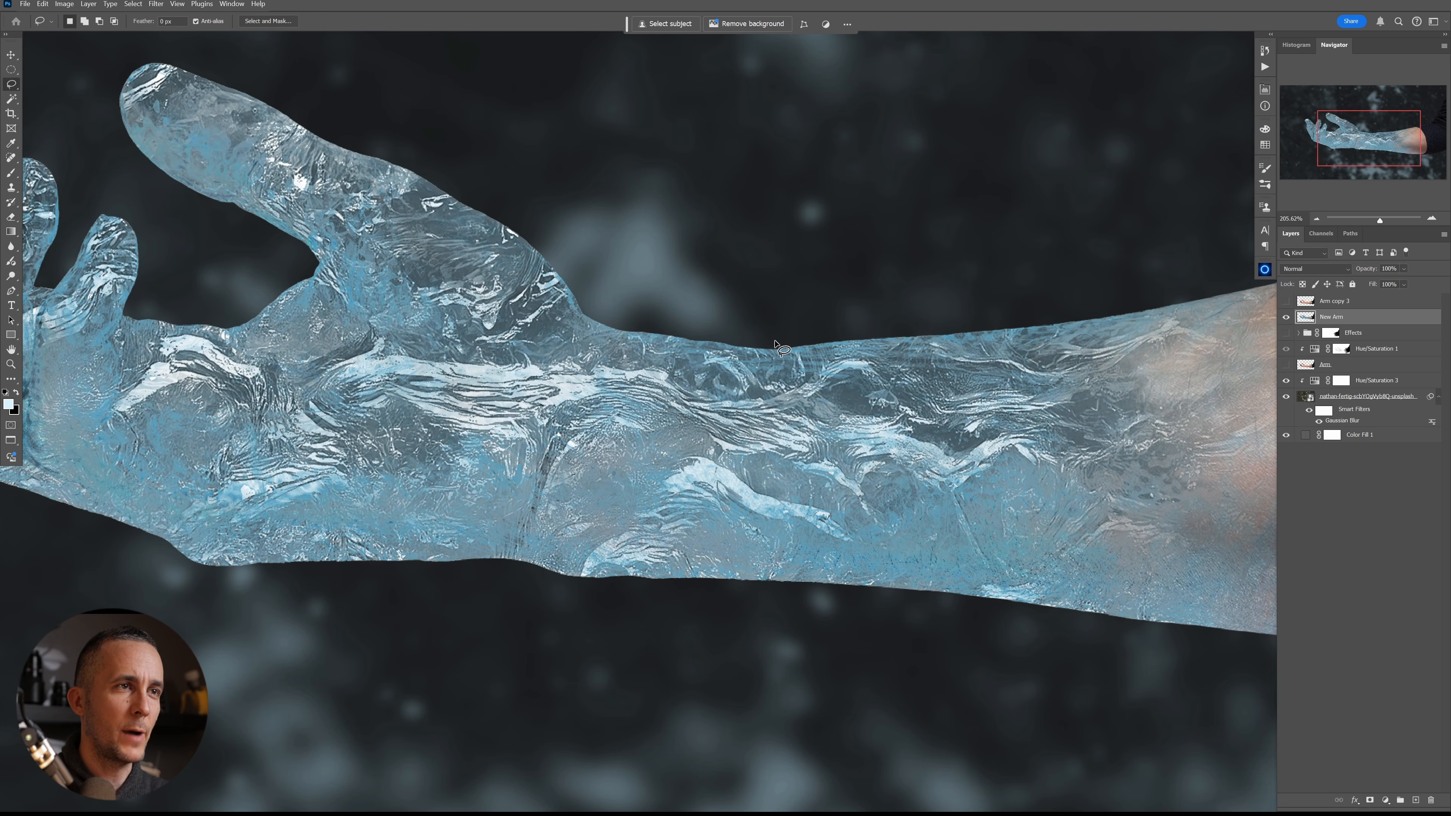
pyautogui.moveTo(755, 336); pyautogui.dragTo(752, 332)
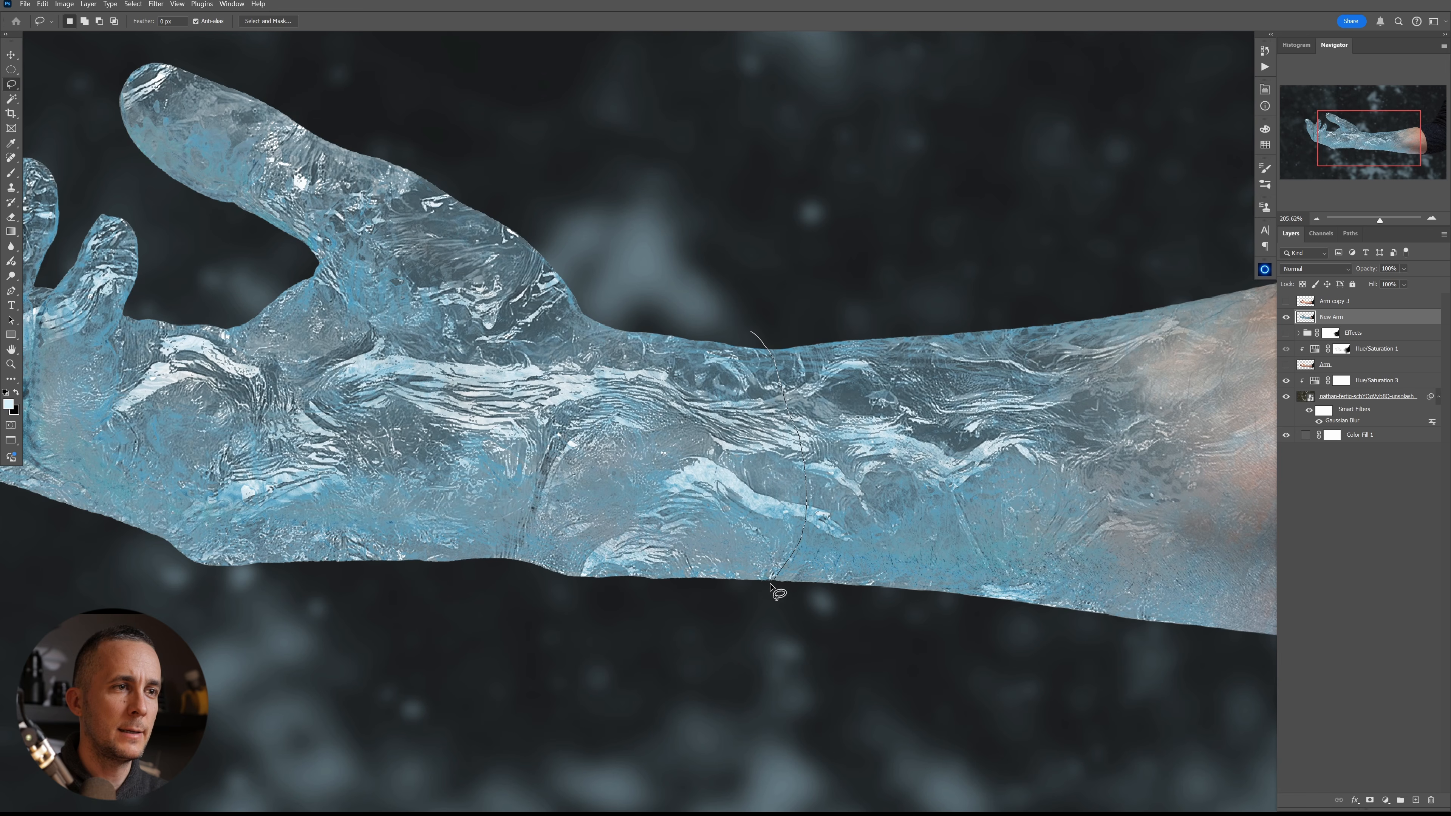
pyautogui.moveTo(624, 623); pyautogui.dragTo(183, 603)
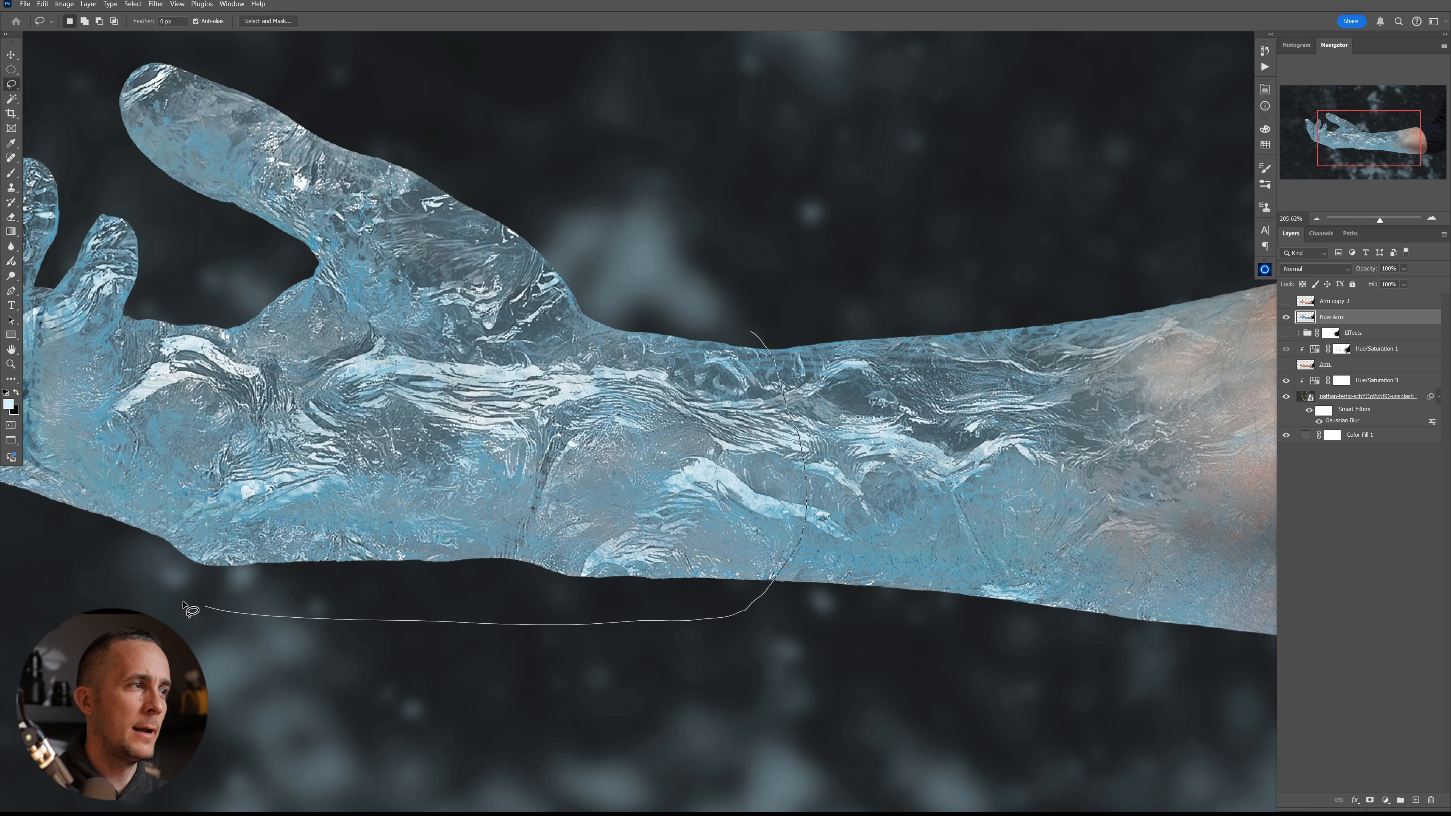
pyautogui.moveTo(221, 91)
pyautogui.mouseDown()
pyautogui.moveTo(617, 182)
pyautogui.moveTo(743, 309)
pyautogui.mouseUp()
pyautogui.scroll(-5, 787, 308)
pyautogui.moveTo(575, 232)
pyautogui.mouseDown()
pyautogui.moveTo(501, 276)
pyautogui.moveTo(596, 429)
pyautogui.mouseUp()
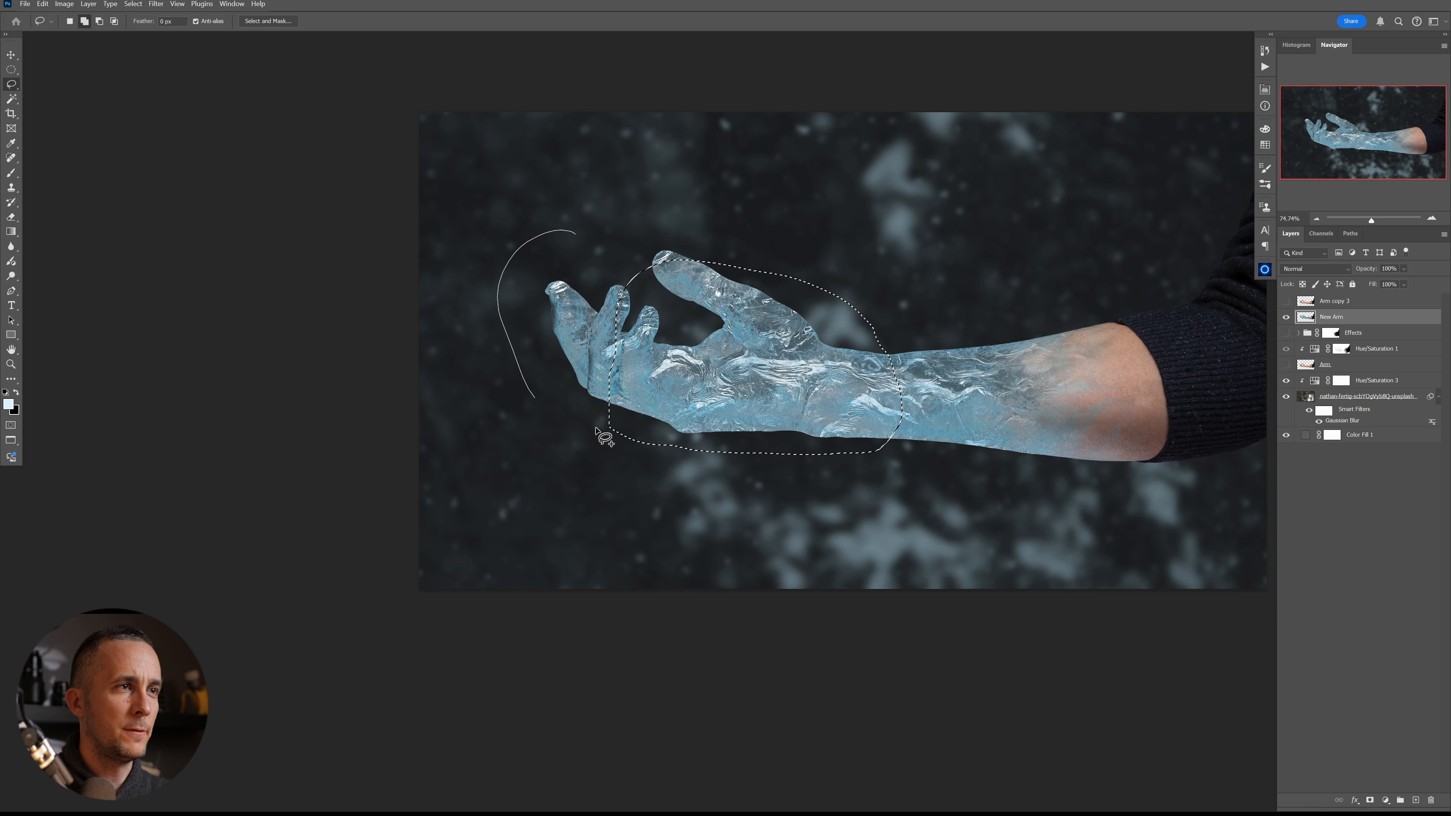
pyautogui.moveTo(579, 239); pyautogui.dragTo(576, 239)
pyautogui.moveTo(733, 342); pyautogui.dragTo(687, 366)
pyautogui.moveTo(656, 271); pyautogui.dragTo(663, 303)
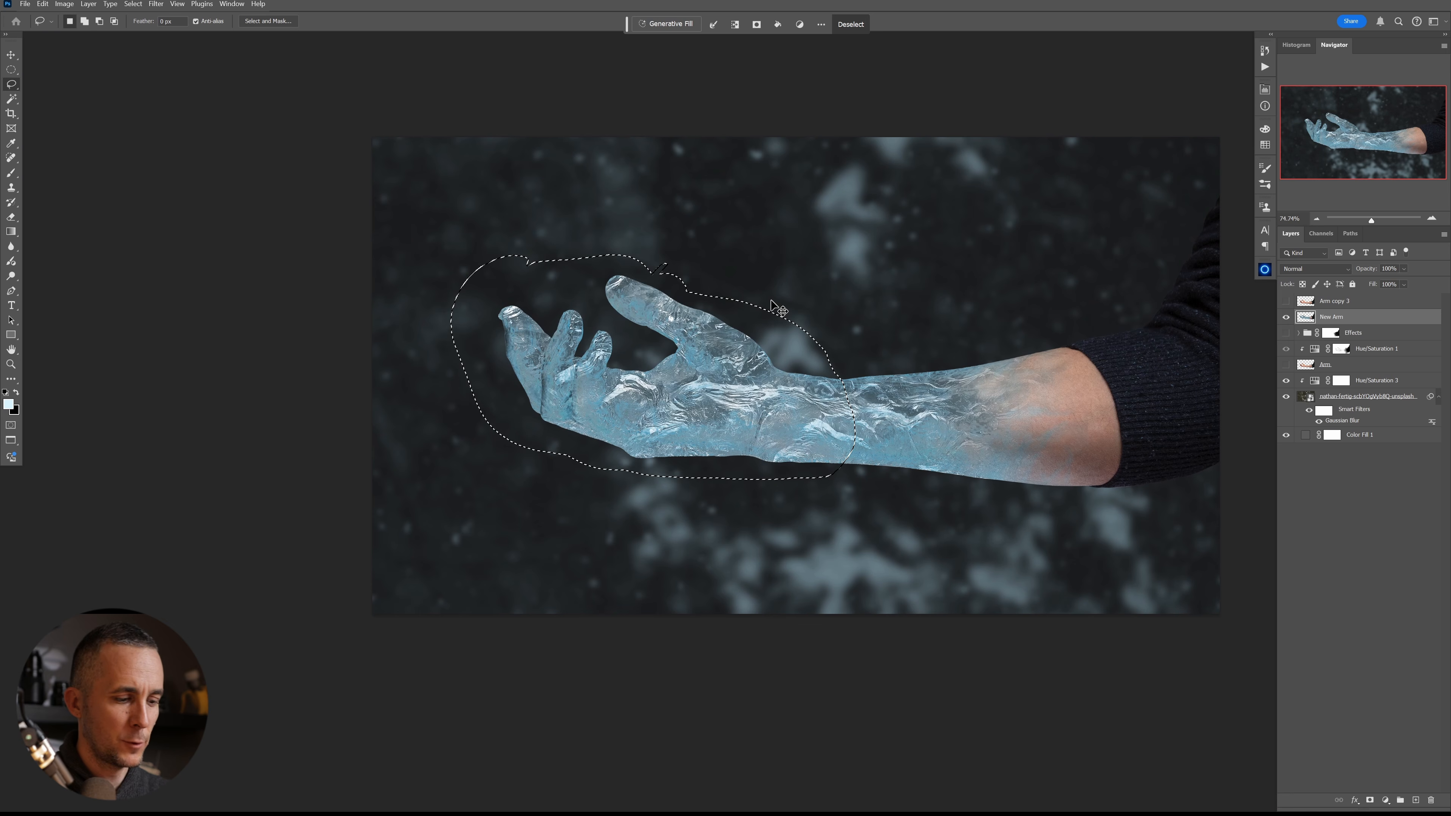
pyautogui.hotkey('ctrl', 'j')
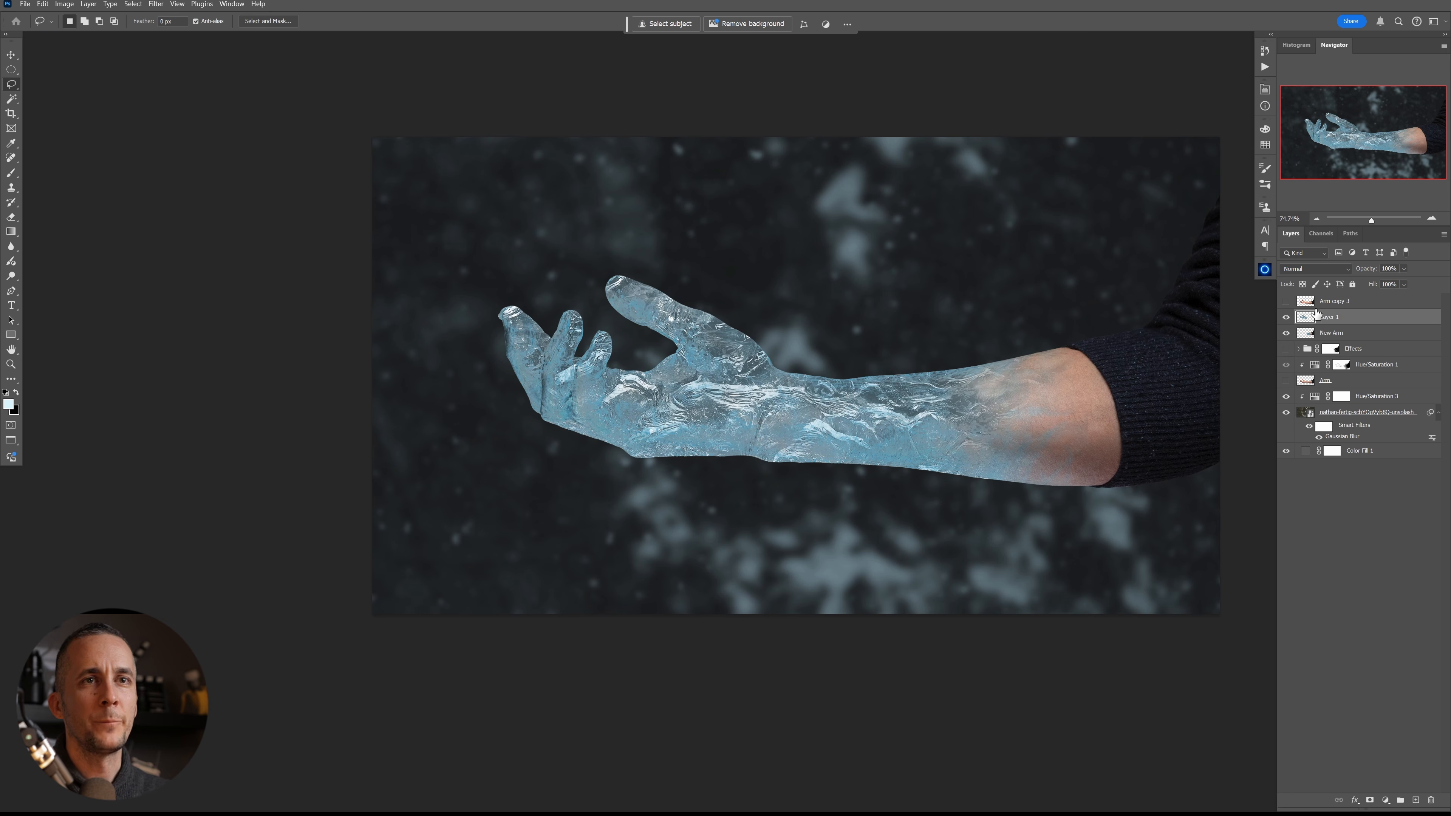
pyautogui.press('v')
pyautogui.moveTo(621, 396); pyautogui.dragTo(569, 422)
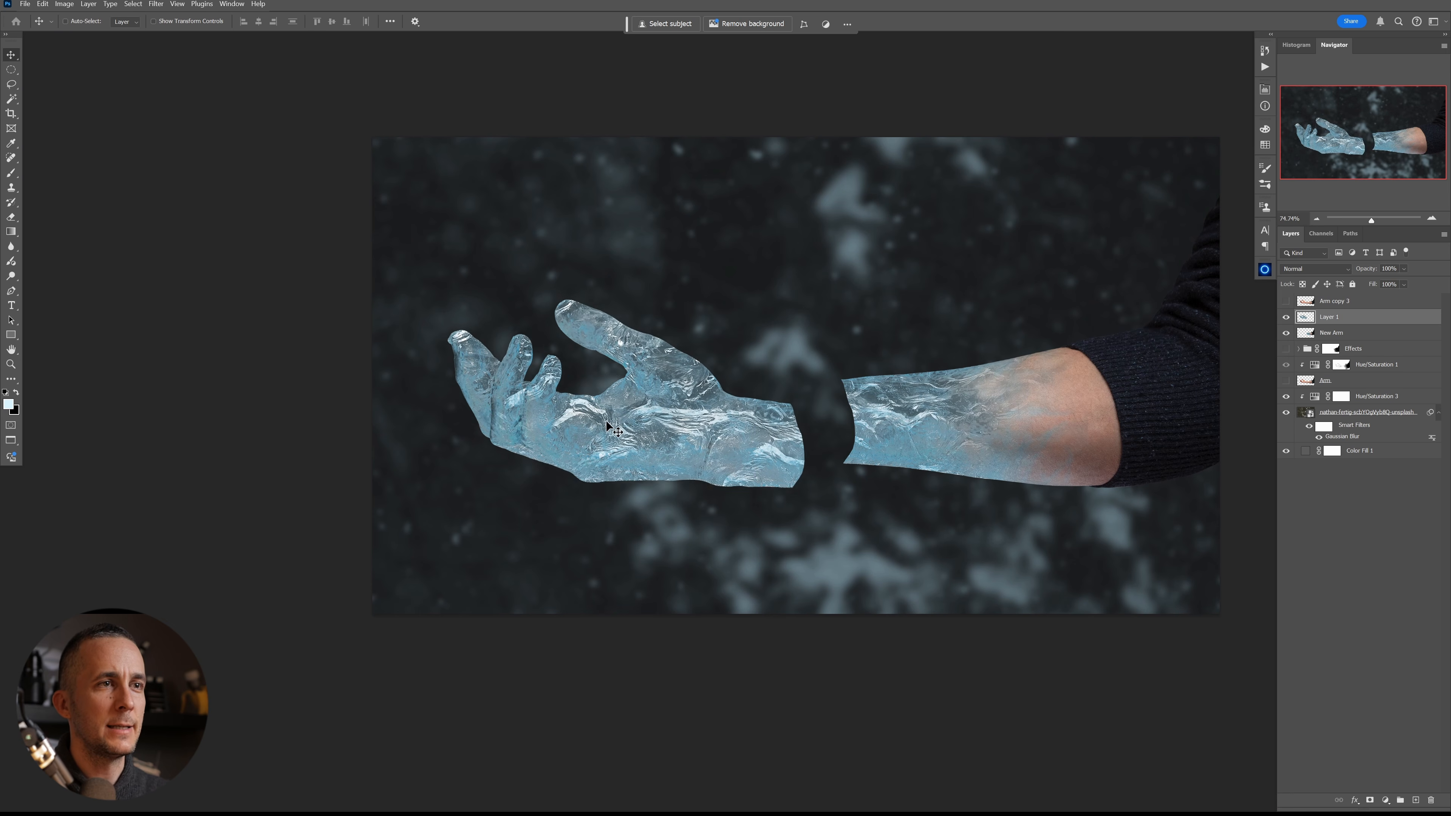
pyautogui.hotkey('ctrl', 'z')
# - Rotate the separated hand counterclockwise so it droops, and shift it away from the forearm to leave a narrow gap
pyautogui.moveTo(764, 413); pyautogui.dragTo(911, 350)
pyautogui.hotkey('ctrl', 't')
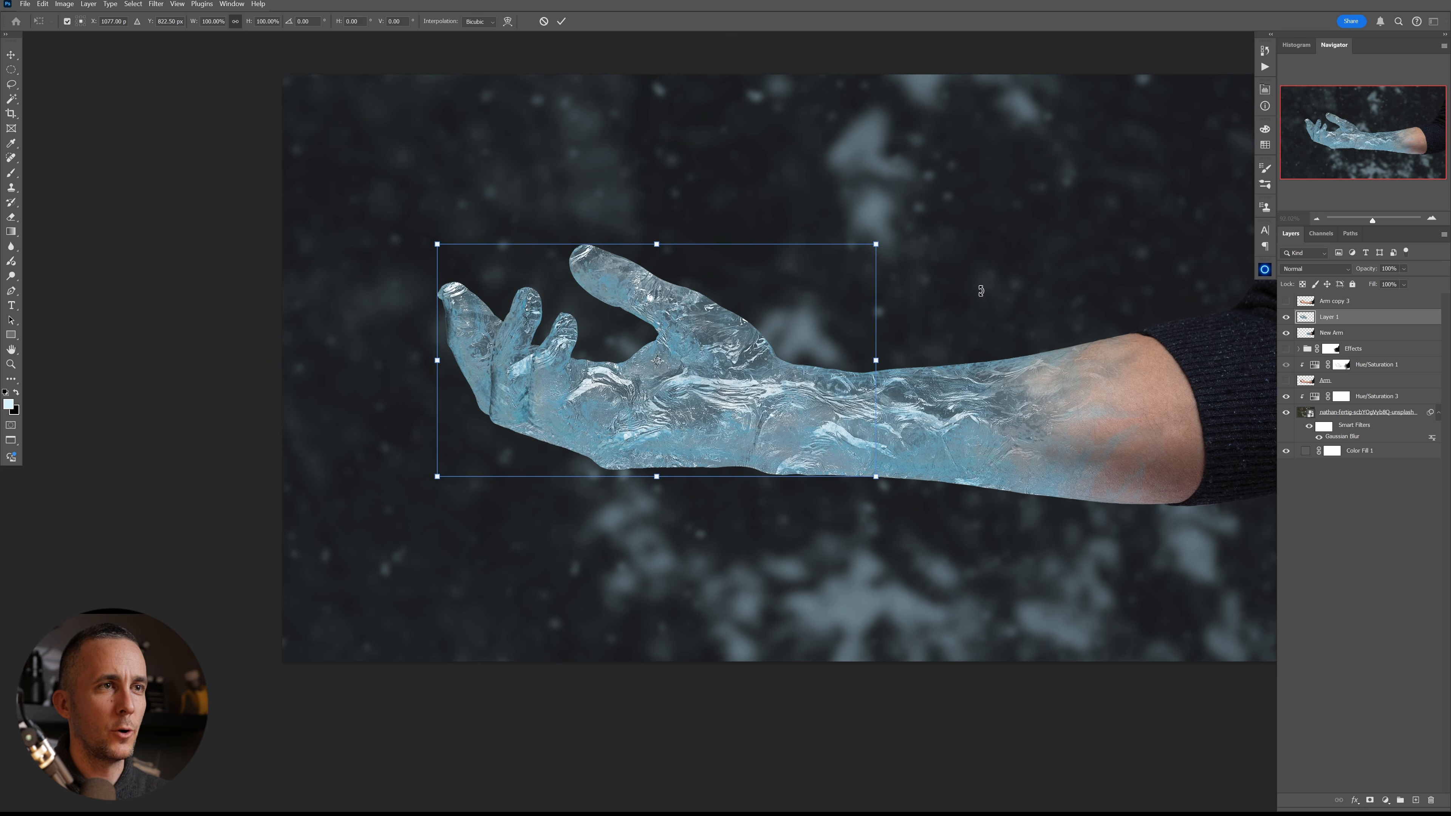
pyautogui.moveTo(985, 293); pyautogui.dragTo(898, 230)
pyautogui.moveTo(799, 364); pyautogui.dragTo(761, 416)
pyautogui.moveTo(963, 305); pyautogui.dragTo(956, 282)
pyautogui.moveTo(796, 398); pyautogui.dragTo(792, 410)
pyautogui.moveTo(963, 300); pyautogui.dragTo(950, 273)
pyautogui.moveTo(794, 403); pyautogui.dragTo(791, 421)
pyautogui.press('Return')
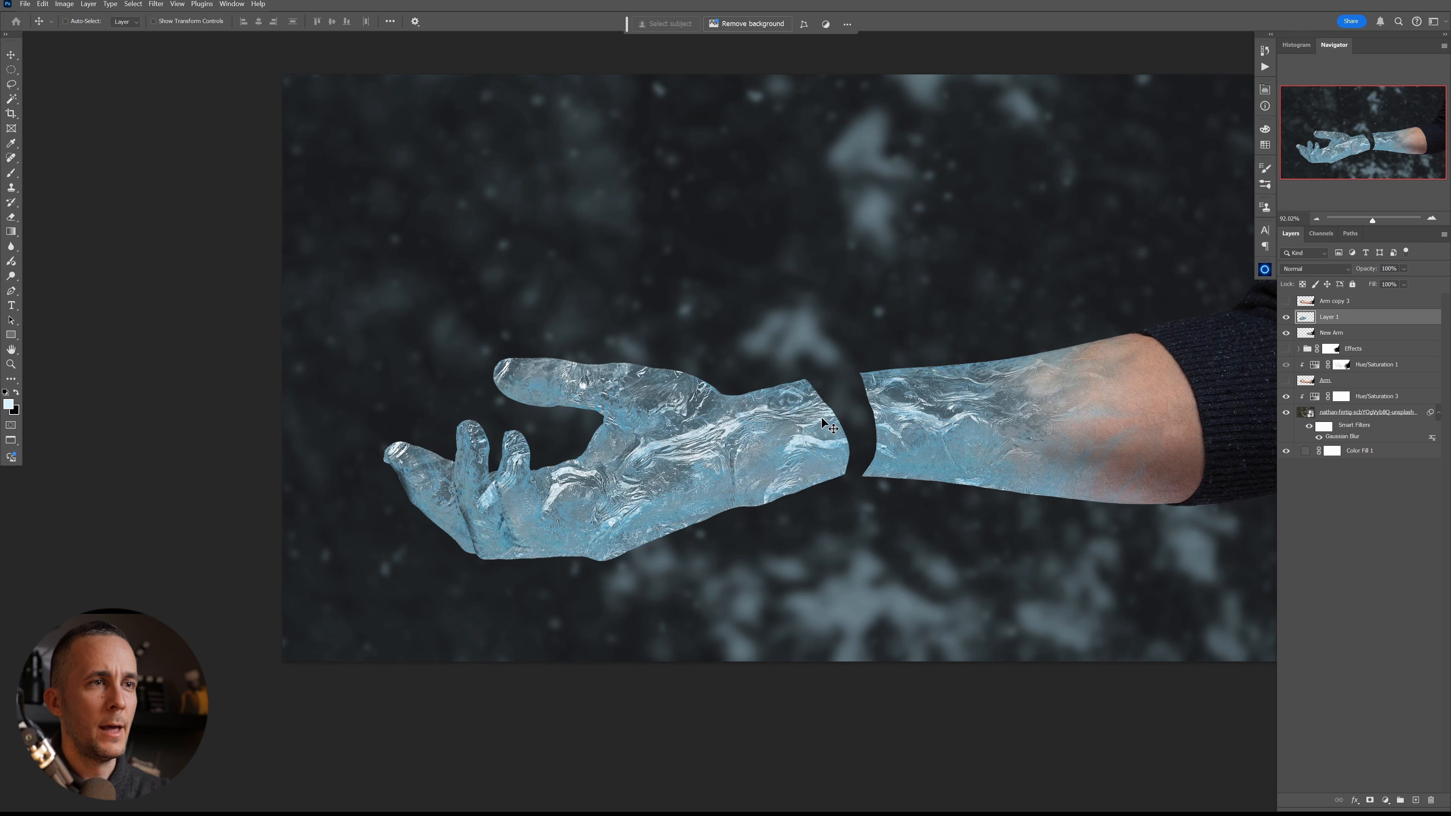
# - Add an empty layer directly below New Arm and name it Arm part
pyautogui.moveTo(859, 426); pyautogui.dragTo(884, 429)
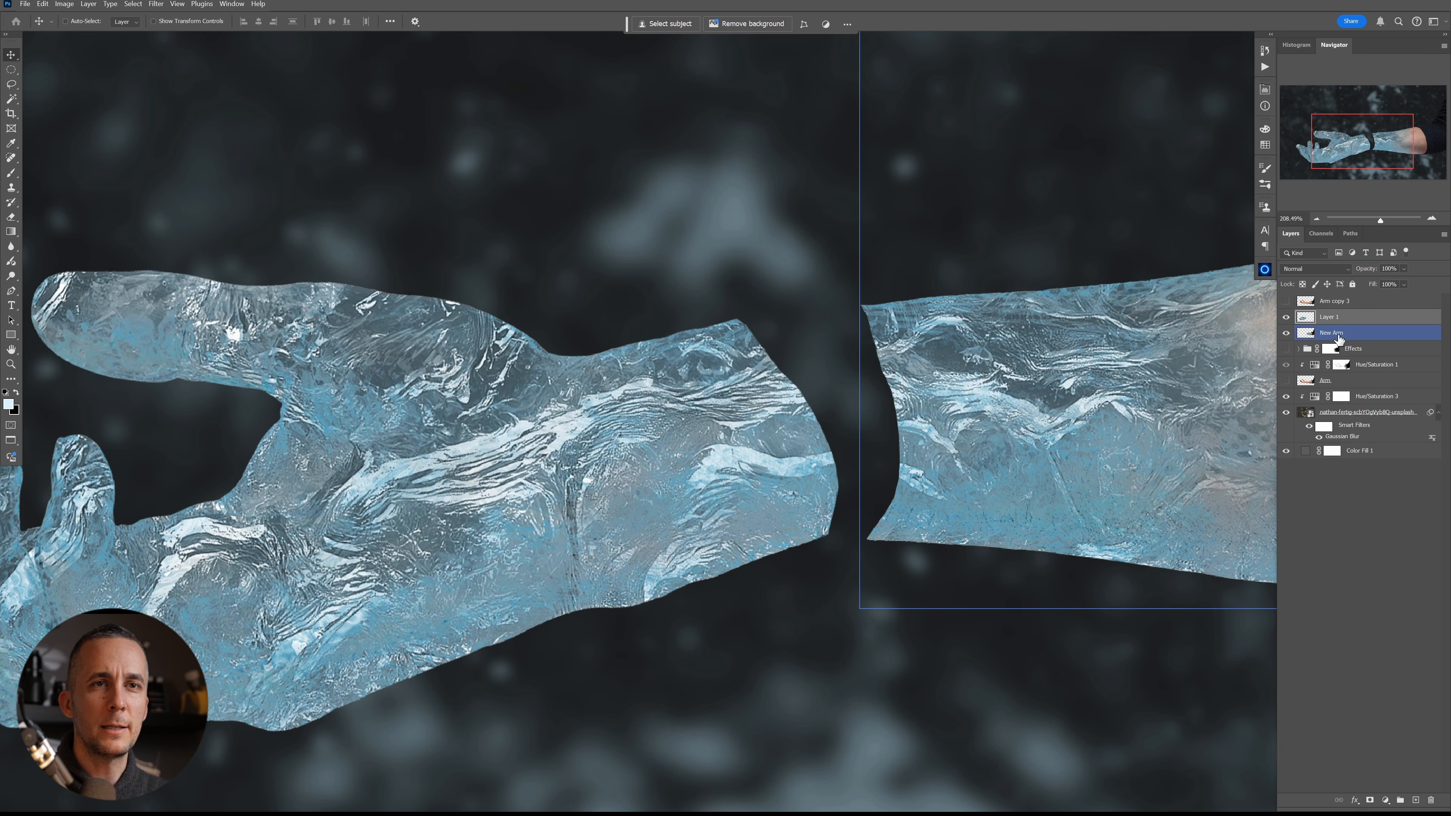
pyautogui.click(1416, 801)
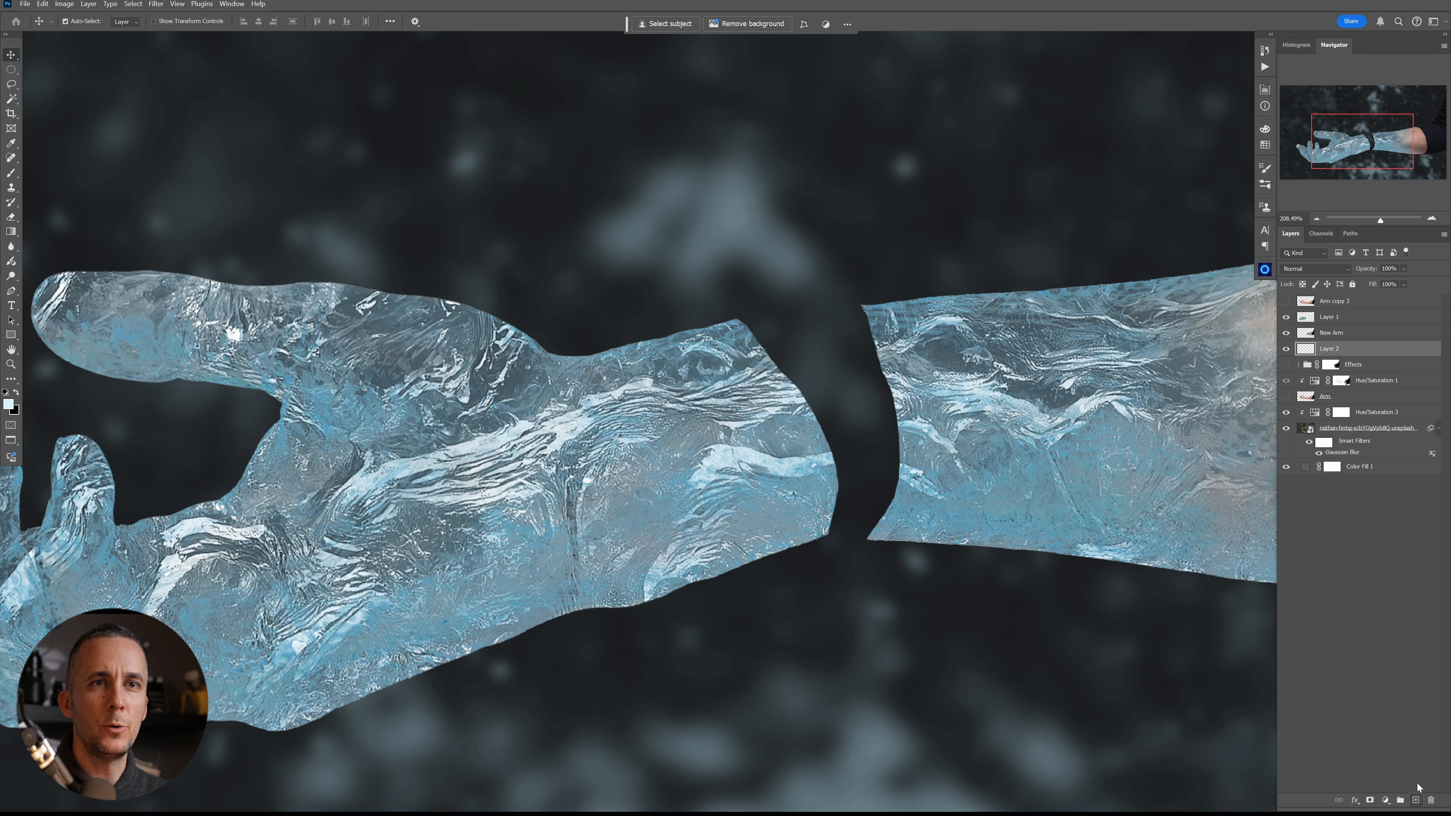
pyautogui.doubleClick(1336, 348)
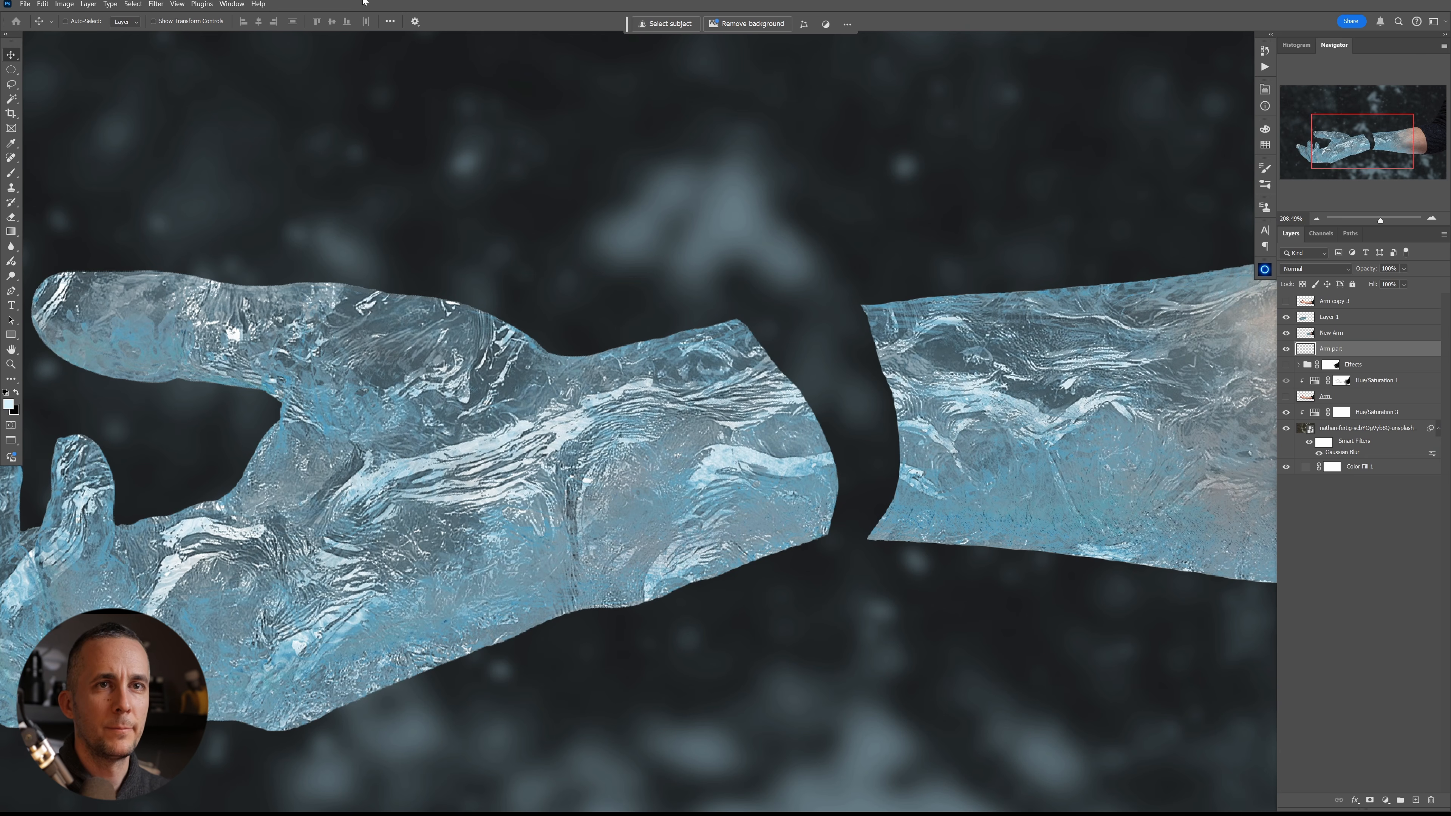
# - Lasso a pointed oval cut face at the forearm's broken end, spanning its upper to lower corner and extending behind the New Arm ice
pyautogui.scroll(5, 863, 343)
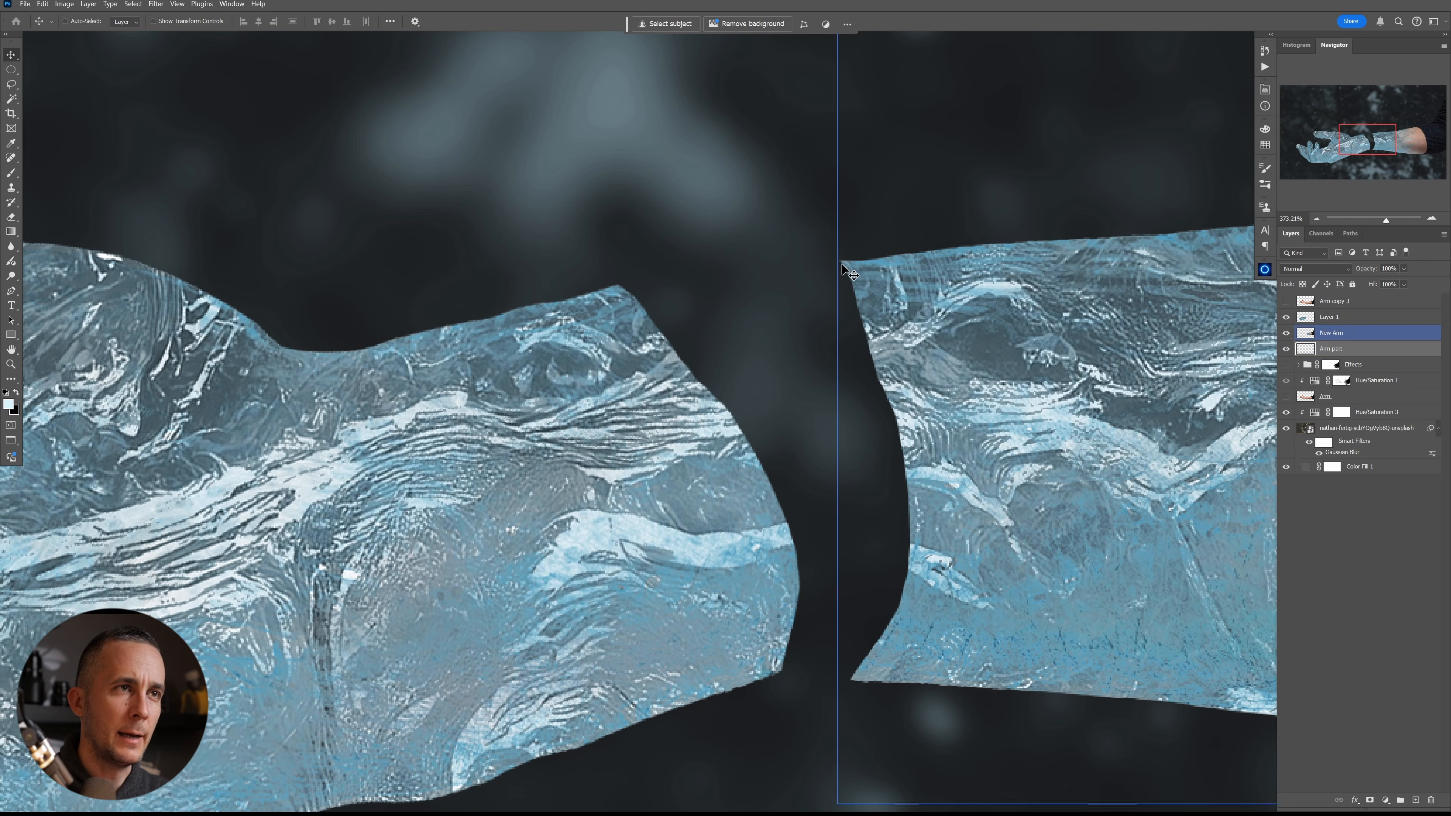
pyautogui.press('l')
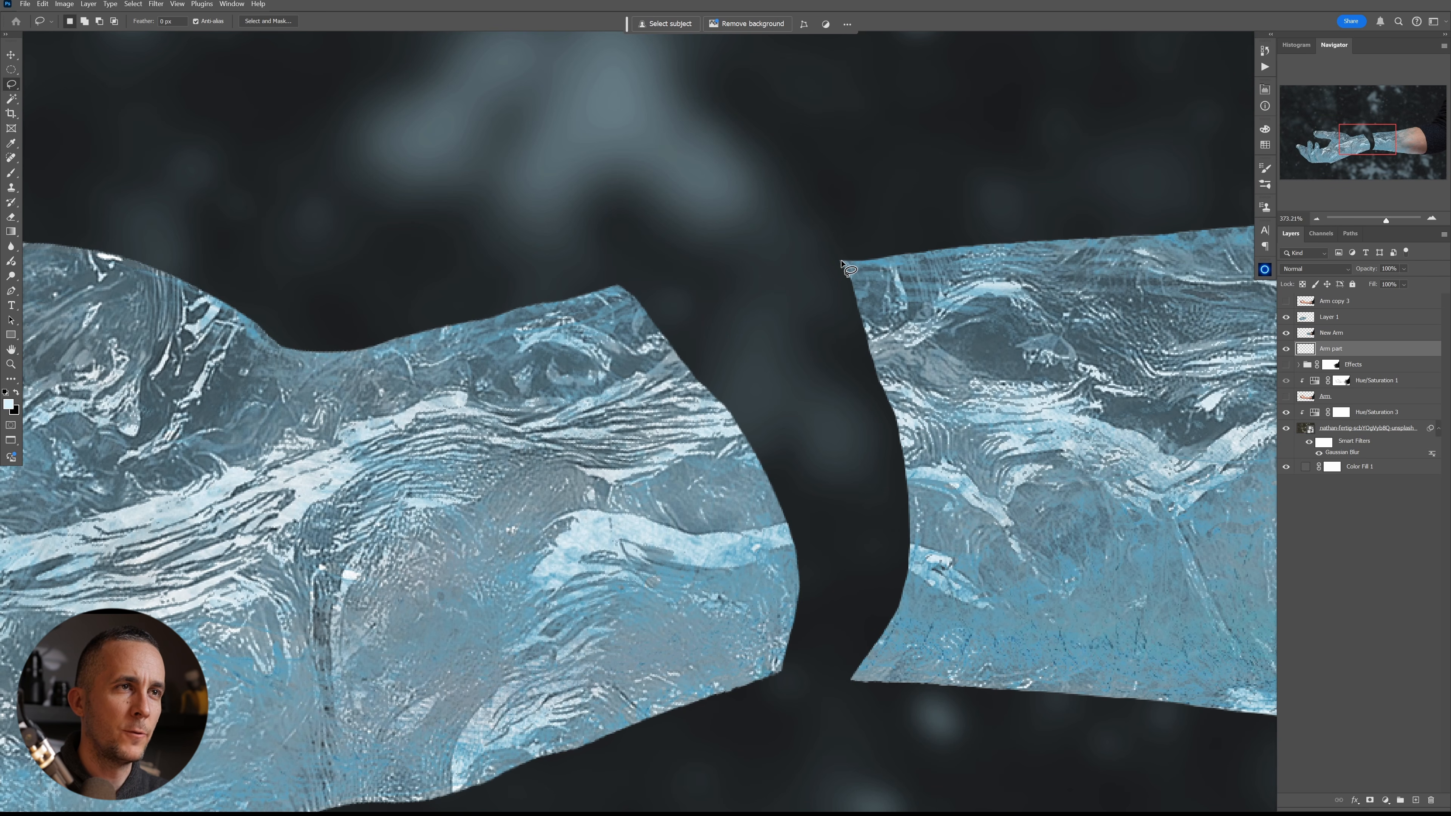
pyautogui.moveTo(841, 262)
pyautogui.mouseDown()
pyautogui.moveTo(794, 340)
pyautogui.moveTo(767, 489)
pyautogui.mouseUp()
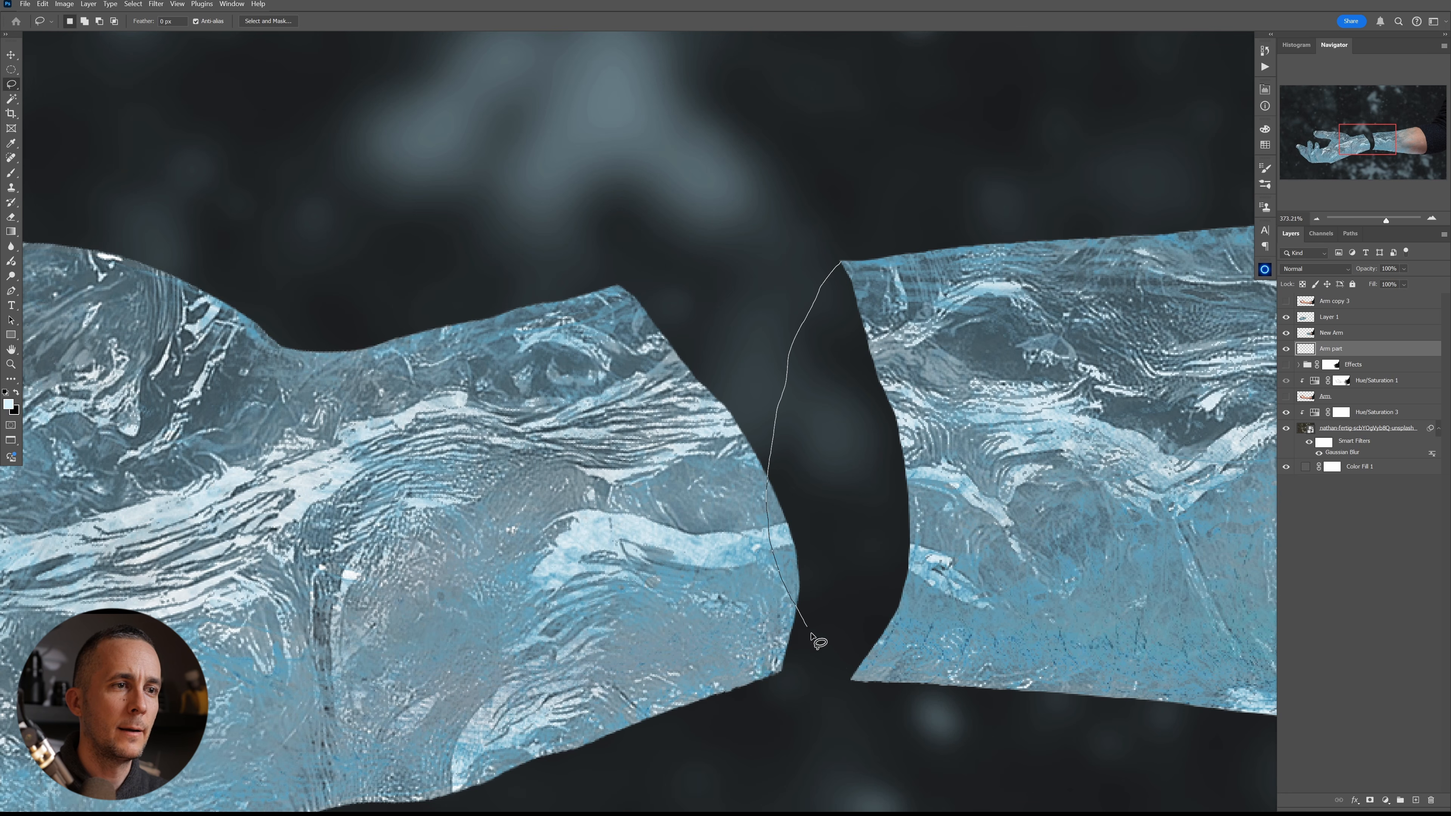
pyautogui.moveTo(899, 660)
pyautogui.mouseDown()
pyautogui.moveTo(1006, 532)
pyautogui.moveTo(967, 393)
pyautogui.mouseUp()
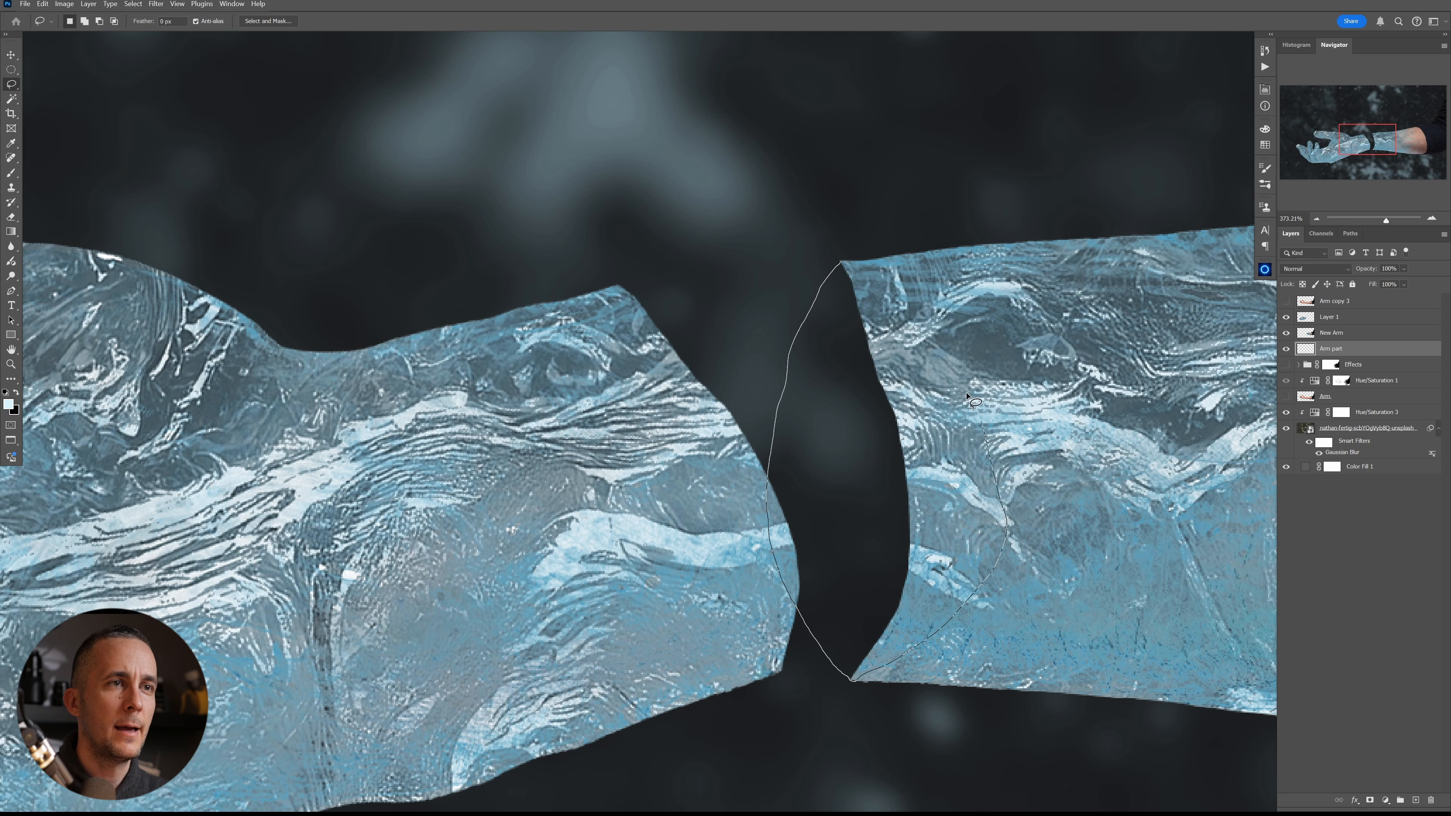
pyautogui.moveTo(857, 269); pyautogui.dragTo(845, 264)
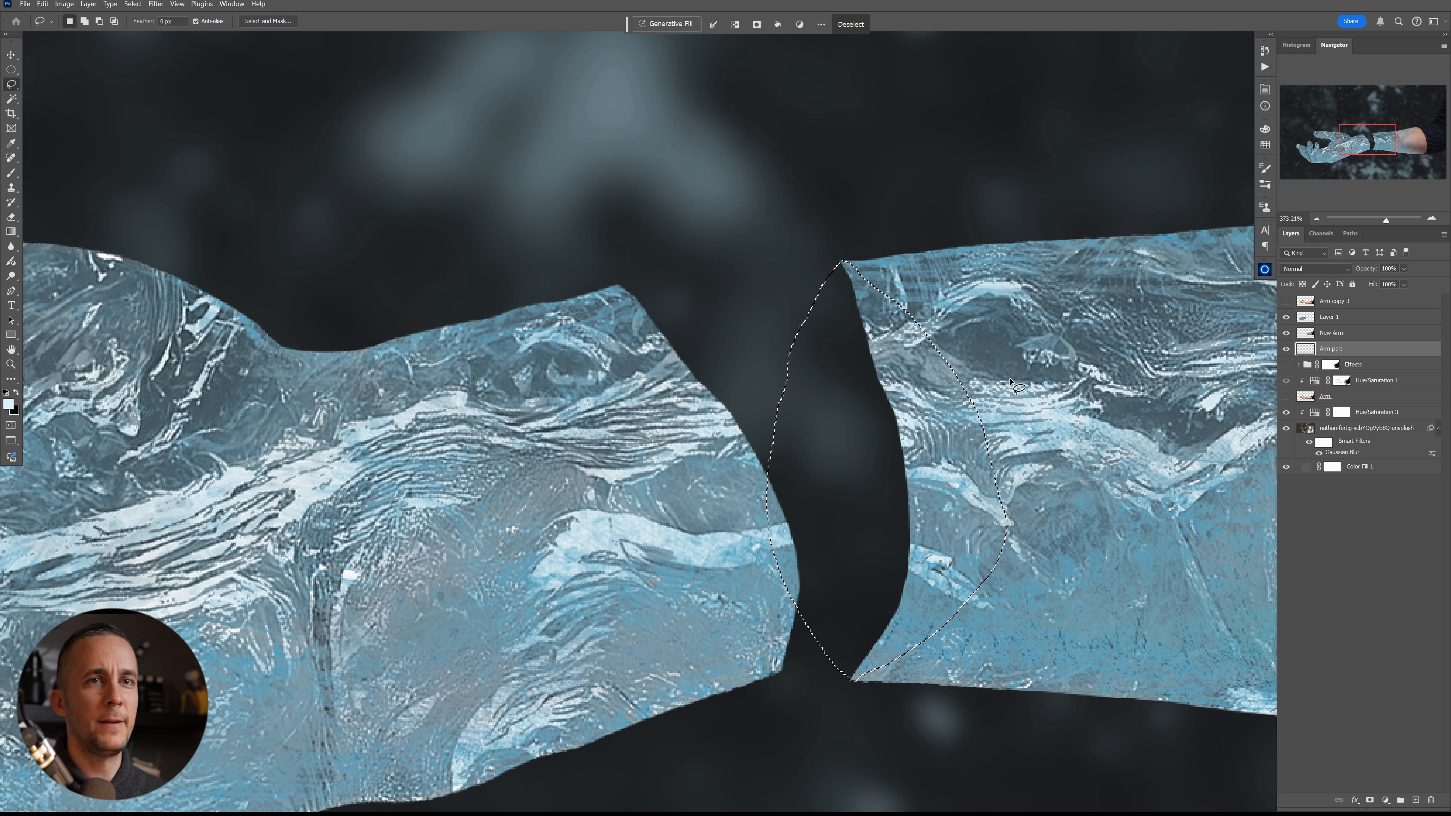
# - Fill the cut-face selection on Arm part with mottled pale blue using the custom ice brush at 250 px, and deselect
pyautogui.rightClick(742, 395)
pyautogui.press('Escape')
pyautogui.press('b')
pyautogui.rightClick(754, 382)
pyautogui.click(786, 480)
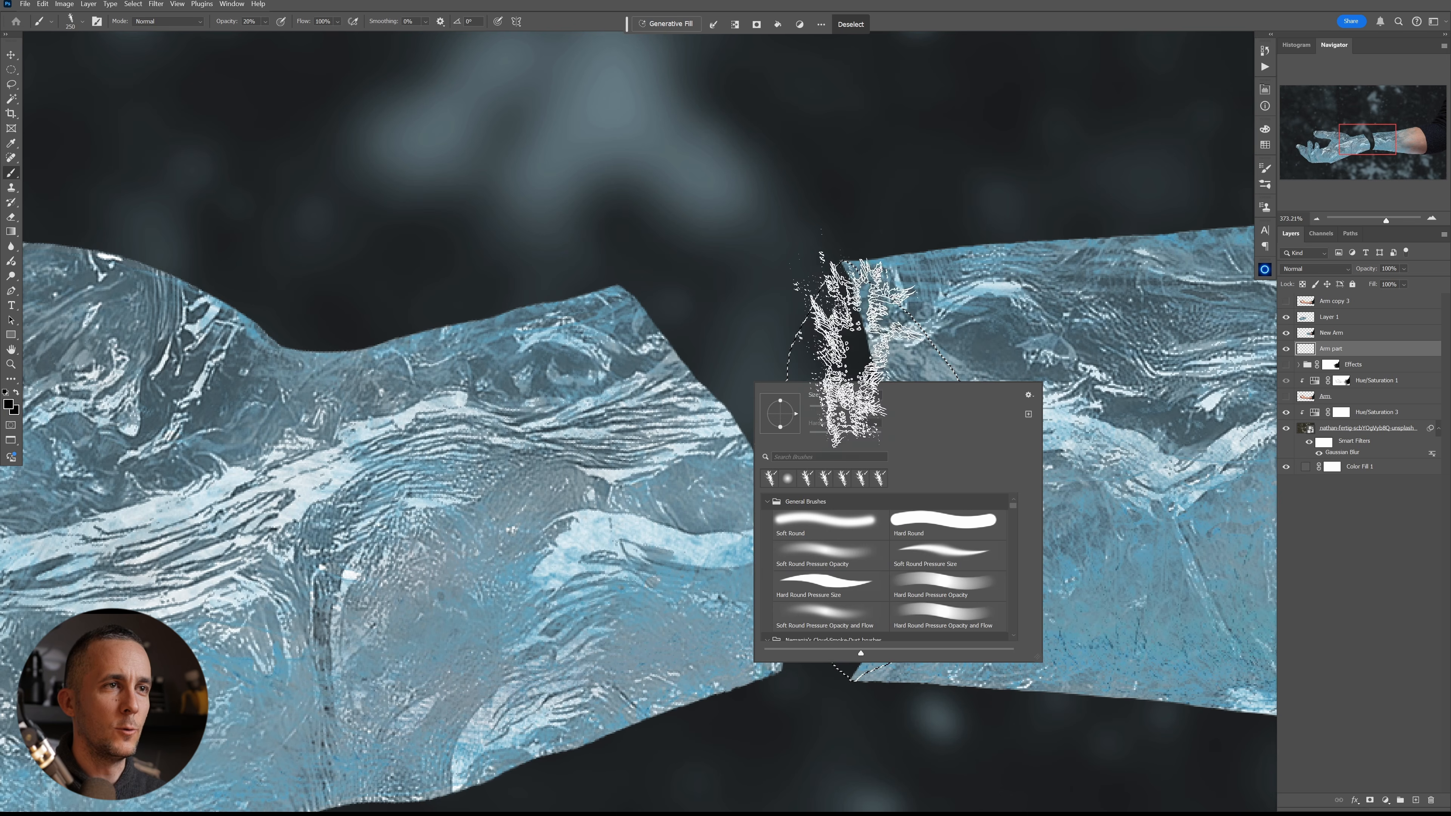
pyautogui.click(848, 360)
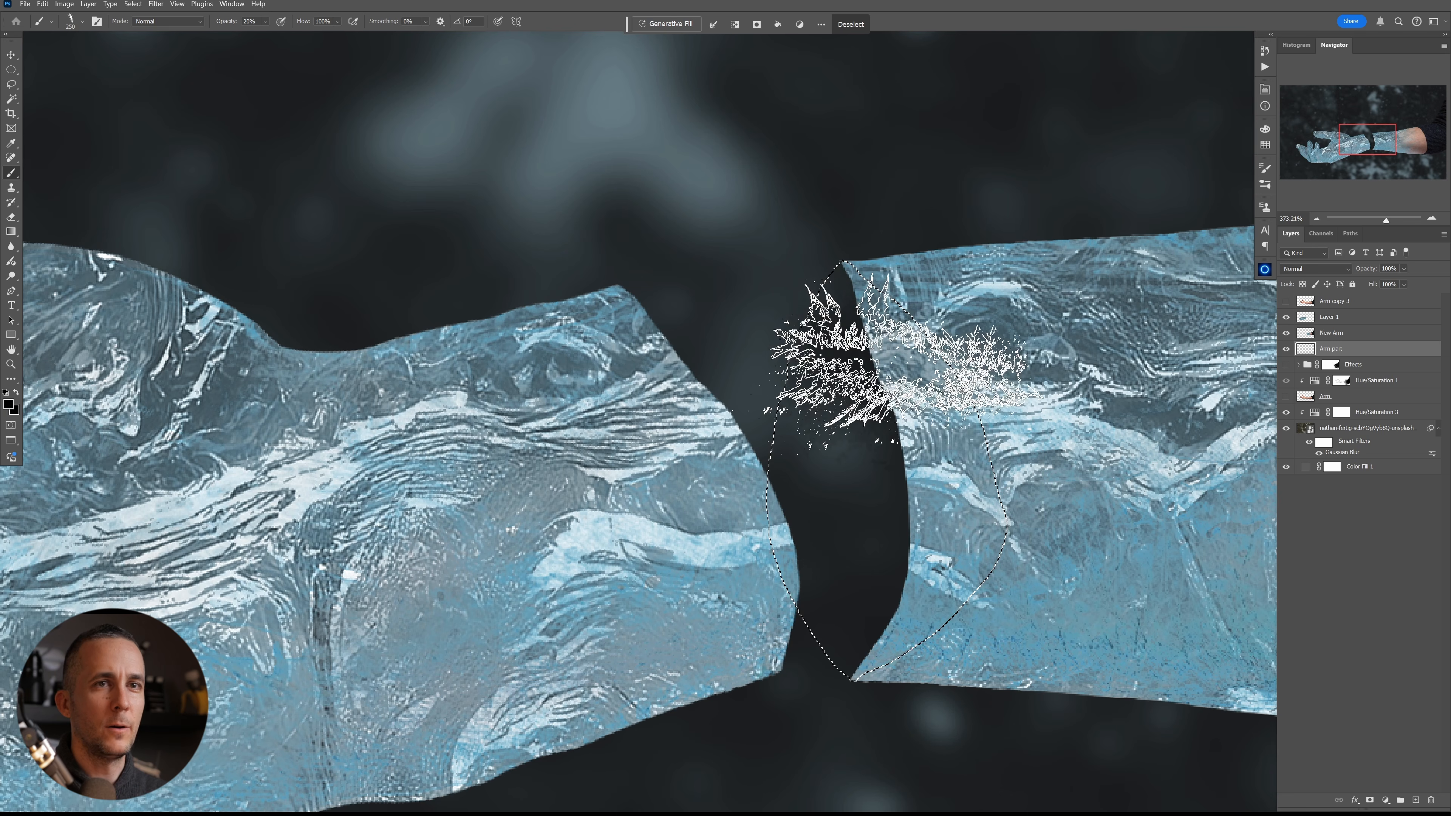
pyautogui.rightClick(797, 395)
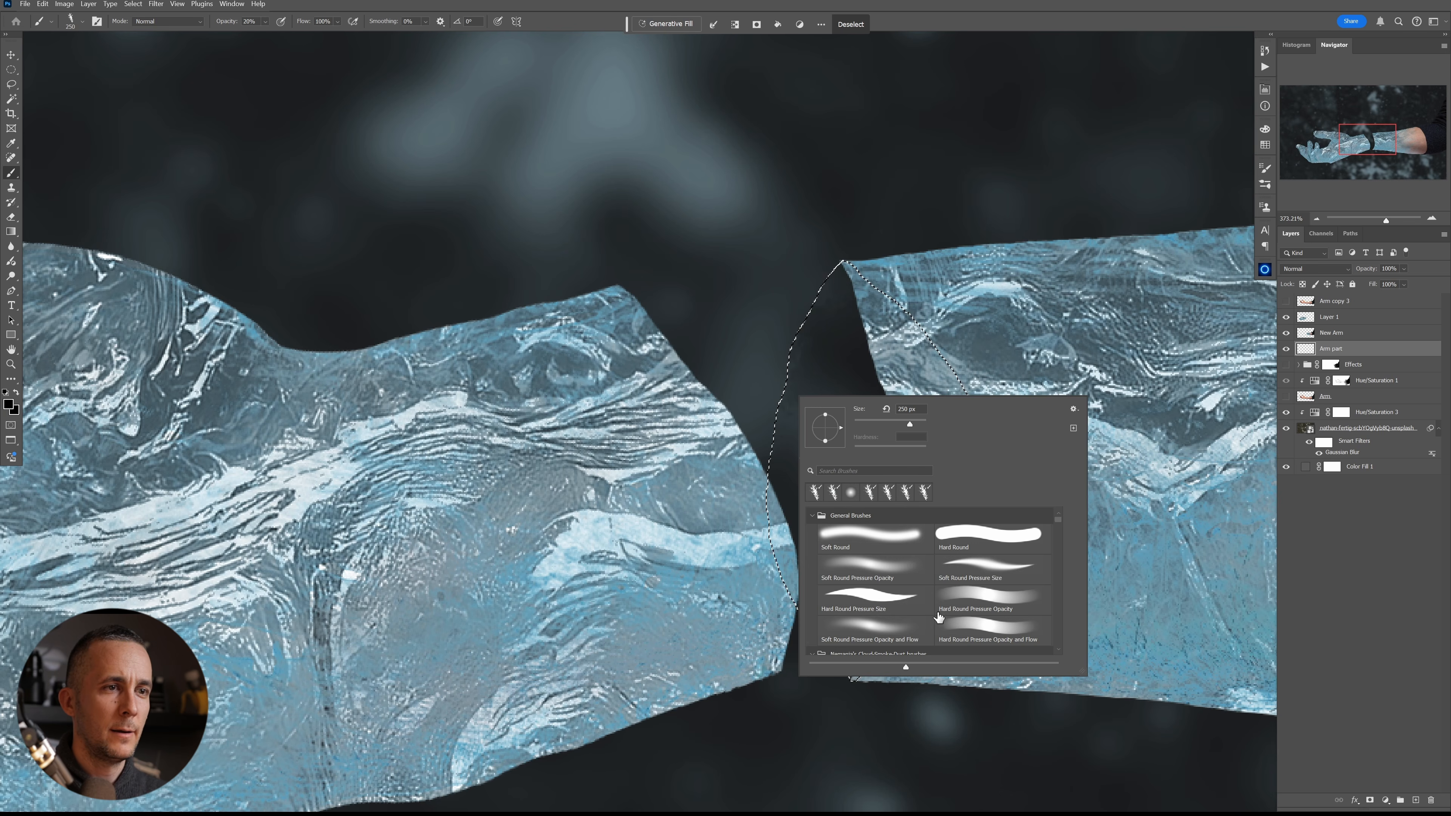
pyautogui.moveTo(1057, 520); pyautogui.dragTo(1062, 638)
pyautogui.click(862, 638)
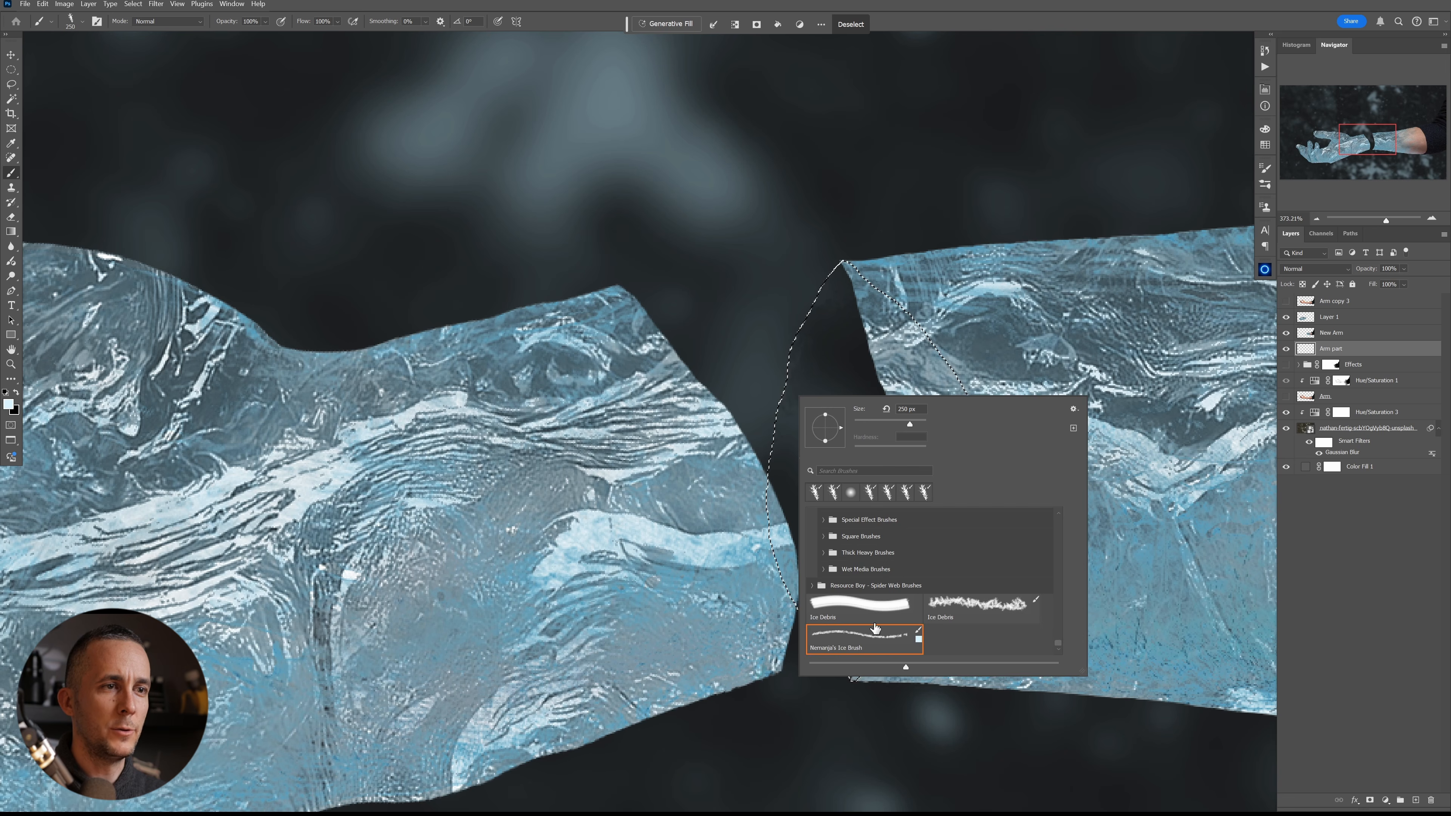
pyautogui.moveTo(858, 320)
pyautogui.mouseDown()
pyautogui.moveTo(826, 312)
pyautogui.moveTo(768, 382)
pyautogui.moveTo(823, 549)
pyautogui.moveTo(834, 514)
pyautogui.moveTo(800, 258)
pyautogui.moveTo(834, 600)
pyautogui.moveTo(849, 600)
pyautogui.moveTo(843, 300)
pyautogui.moveTo(842, 600)
pyautogui.moveTo(826, 503)
pyautogui.moveTo(883, 309)
pyautogui.moveTo(842, 535)
pyautogui.moveTo(846, 600)
pyautogui.mouseUp()
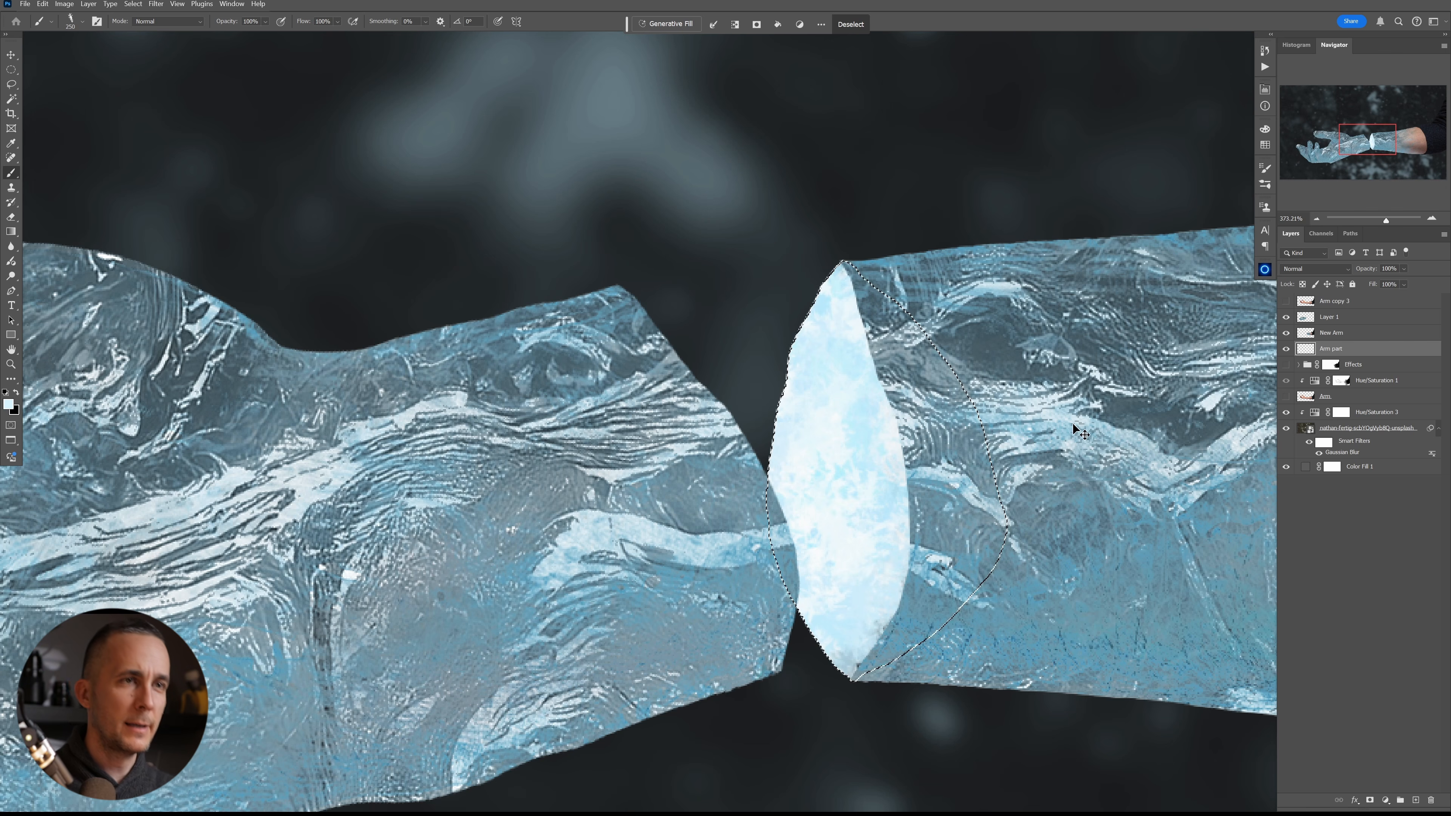
pyautogui.hotkey('ctrl', 'd')
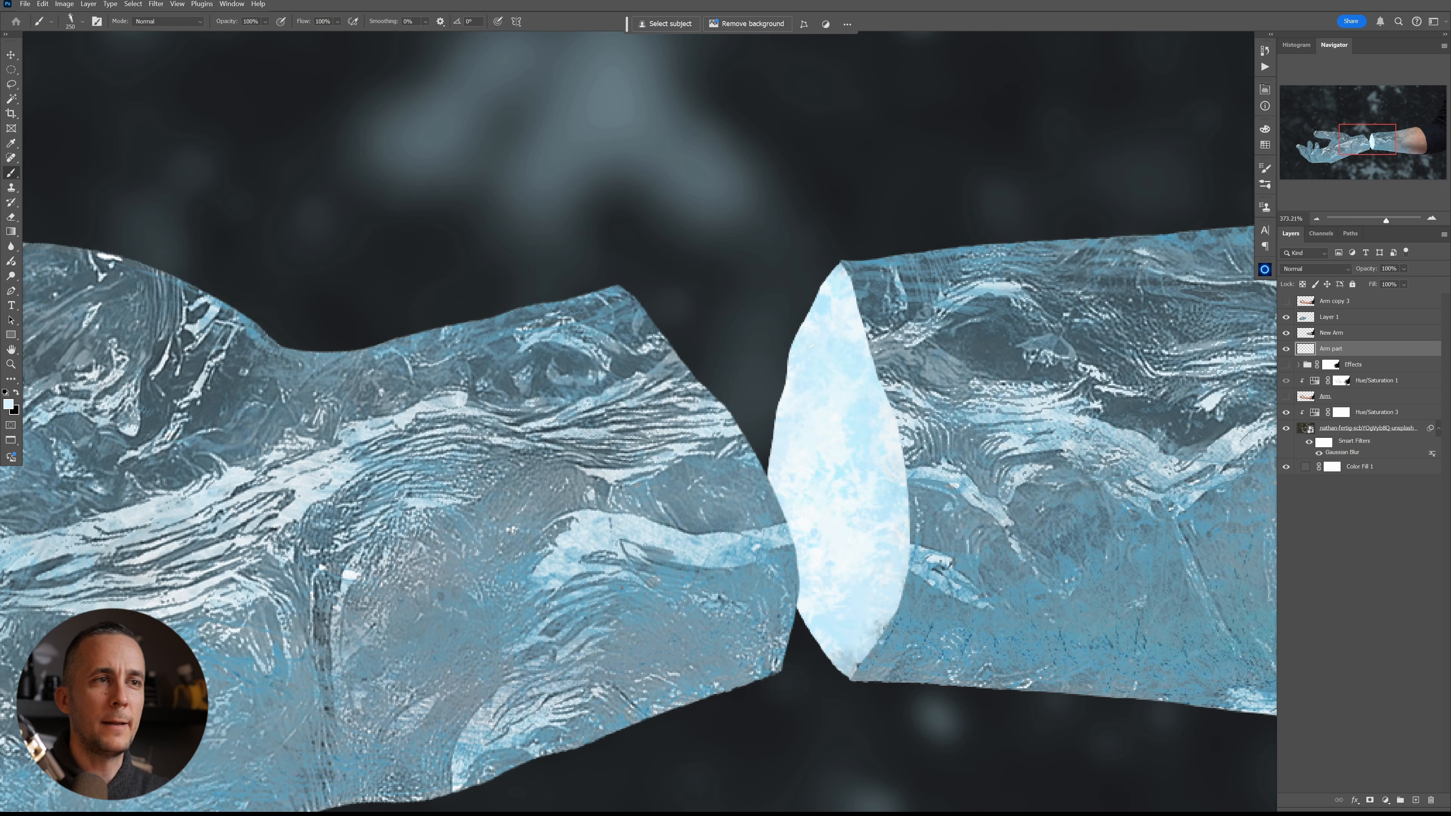
# - Add an empty layer directly above Arm part and clip it to Arm part
pyautogui.click(1416, 800)
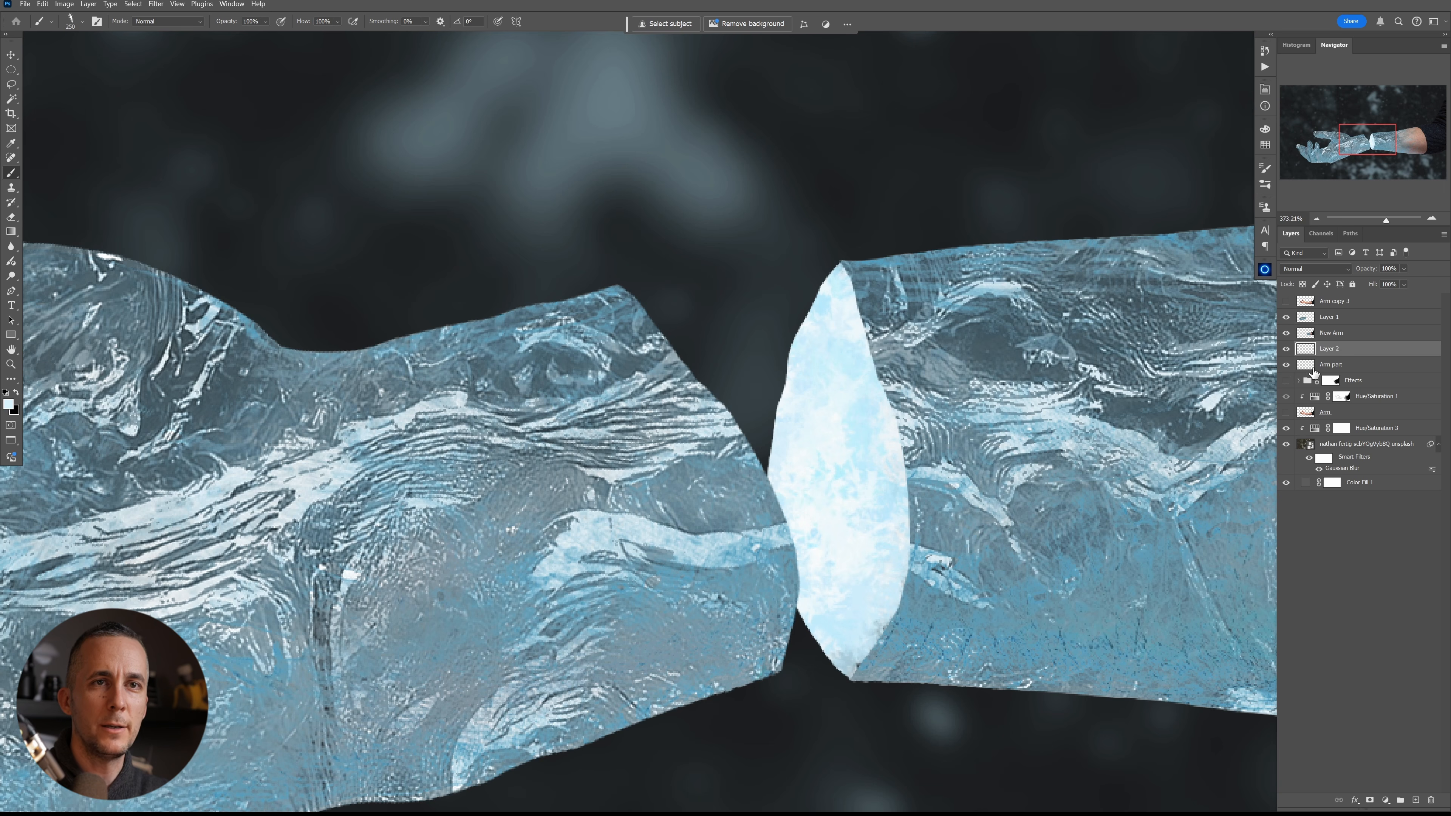
pyautogui.keyDown('alt'); pyautogui.click(1332, 355); pyautogui.keyUp('alt')
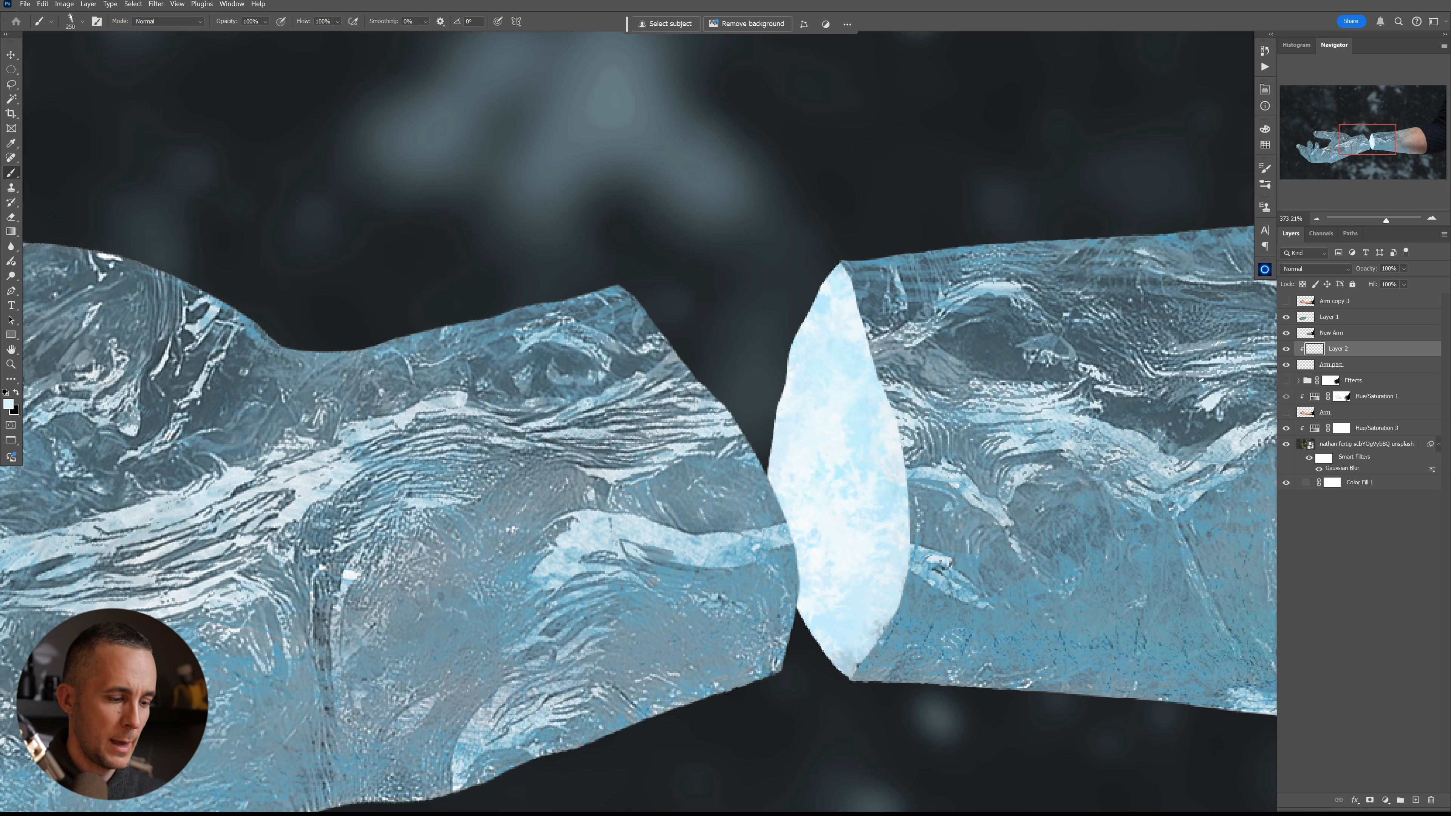
# - Paint a thin blue-grey rim on the clipped layer with a small hard round brush, along the cut face's forearm-side and lower edges
pyautogui.rightClick(925, 328)
pyautogui.moveTo(1185, 572)
pyautogui.mouseDown()
pyautogui.moveTo(1185, 422)
pyautogui.moveTo(1185, 481)
pyautogui.mouseUp()
pyautogui.moveTo(1181, 541); pyautogui.dragTo(1184, 446)
pyautogui.click(1095, 463)
pyautogui.moveTo(1035, 379); pyautogui.dragTo(1037, 376)
pyautogui.moveTo(771, 254)
pyautogui.mouseDown()
pyautogui.moveTo(768, 282)
pyautogui.moveTo(799, 284)
pyautogui.mouseUp()
pyautogui.hotkey('ctrl', 'z')
pyautogui.press('[')
pyautogui.press('[')
pyautogui.press('[')
pyautogui.press('[')
pyautogui.press('[')
pyautogui.press('[')
pyautogui.press('[')
pyautogui.press('[')
pyautogui.press('[')
pyautogui.press('[')
pyautogui.press('[')
pyautogui.press('[')
pyautogui.press('[')
pyautogui.press('[')
pyautogui.press('[')
pyautogui.press('[')
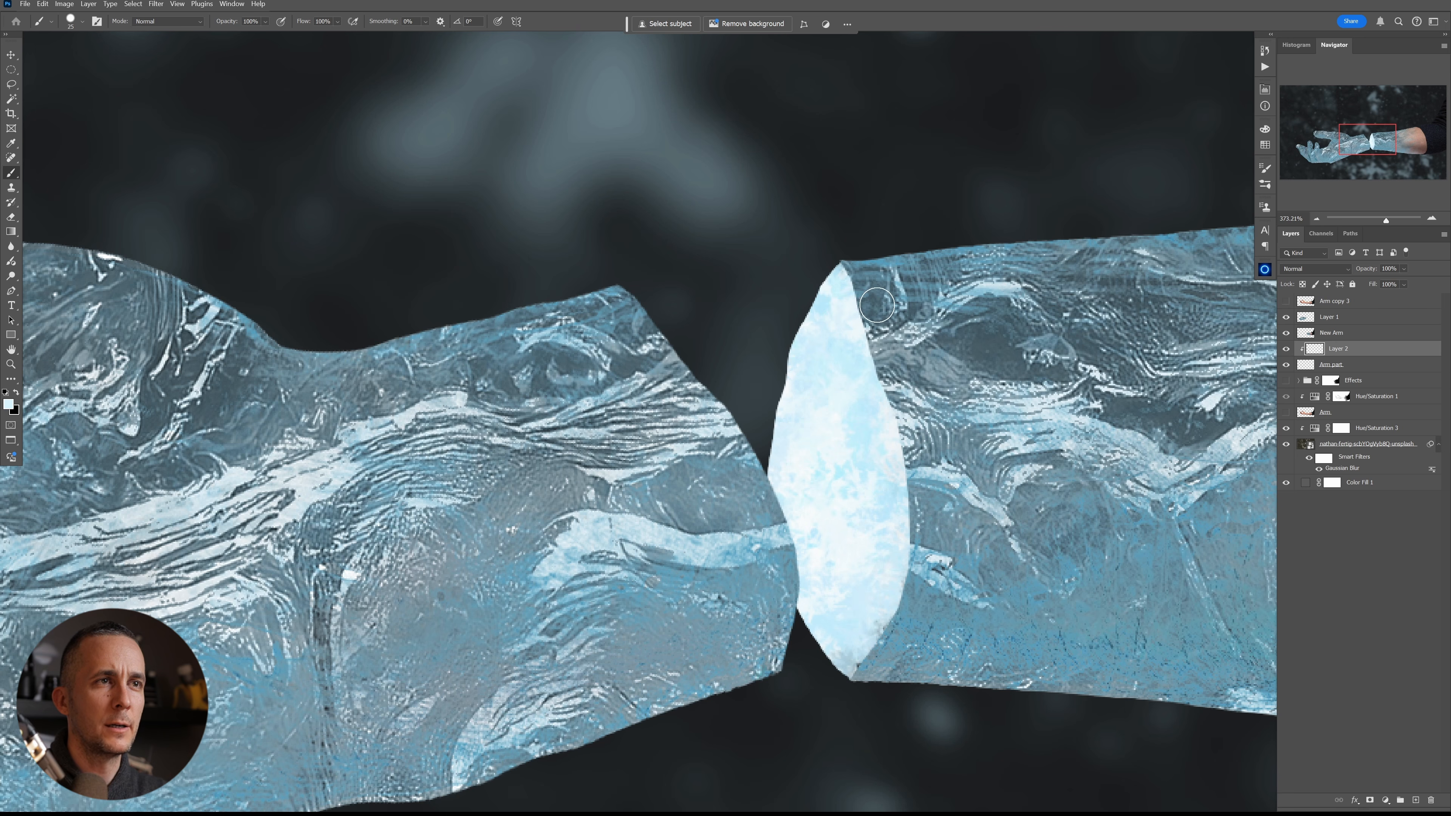
pyautogui.press('[')
pyautogui.press('[')
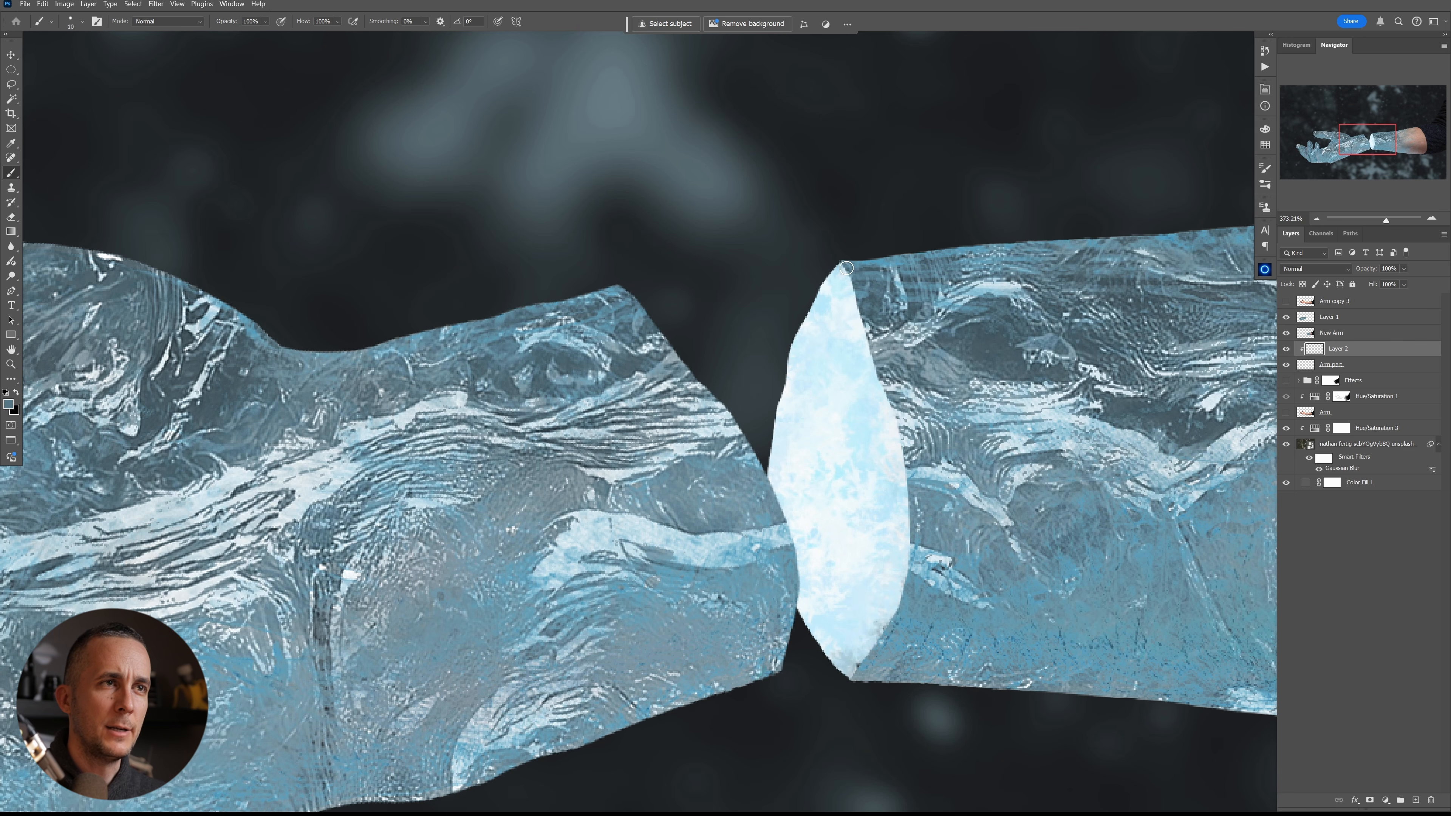
pyautogui.moveTo(849, 266)
pyautogui.mouseDown()
pyautogui.moveTo(867, 308)
pyautogui.moveTo(847, 264)
pyautogui.moveTo(909, 456)
pyautogui.moveTo(916, 533)
pyautogui.moveTo(899, 627)
pyautogui.moveTo(863, 679)
pyautogui.moveTo(841, 687)
pyautogui.moveTo(823, 652)
pyautogui.moveTo(835, 684)
pyautogui.moveTo(772, 564)
pyautogui.mouseUp()
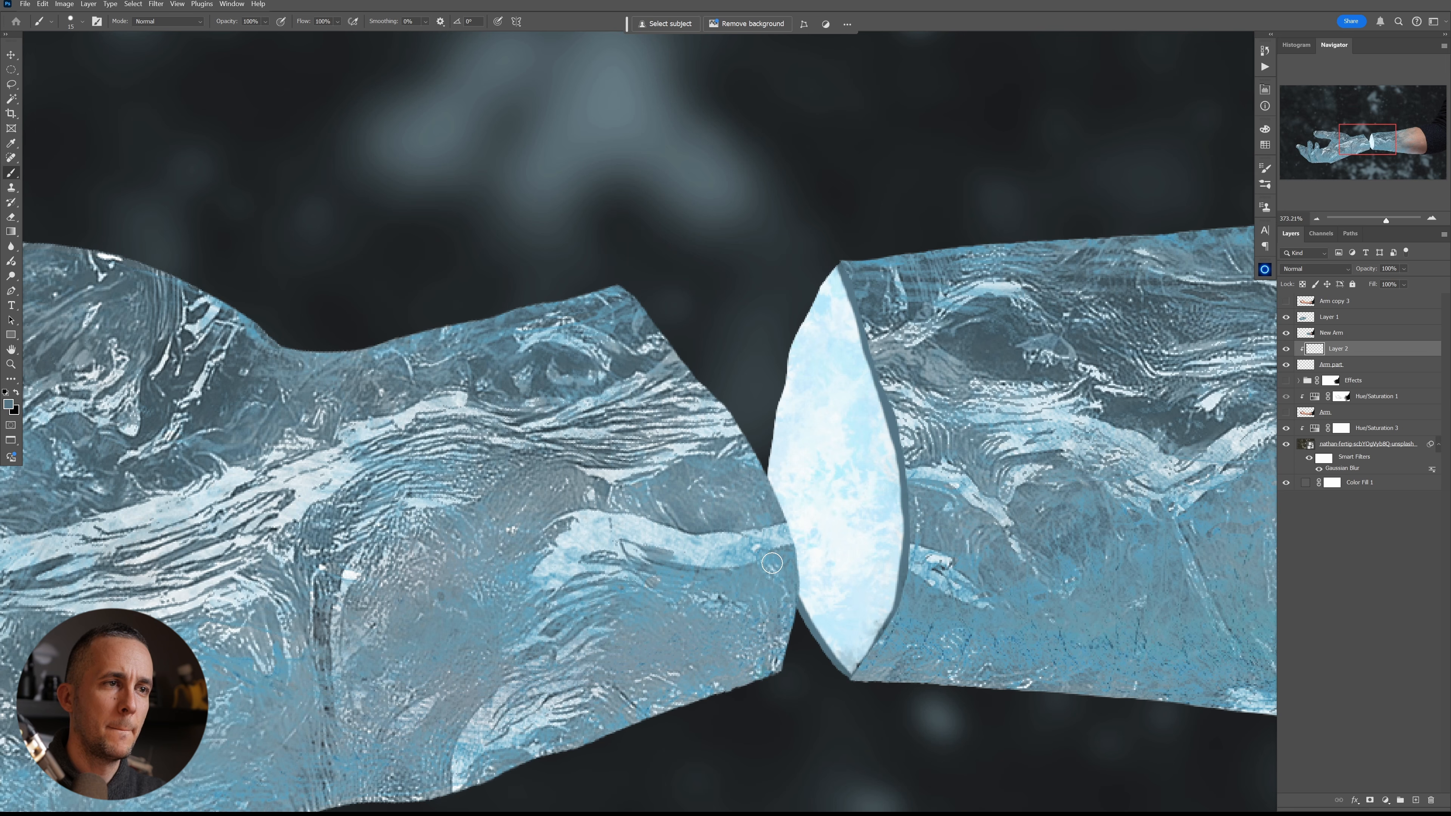
# - Hide the separated hand's layer, complete the blue-grey rim along the cut face's outer edge, and paint a blue-grey oval bone in its centre
pyautogui.click(1286, 317)
pyautogui.moveTo(834, 263)
pyautogui.mouseDown()
pyautogui.moveTo(770, 401)
pyautogui.moveTo(790, 354)
pyautogui.moveTo(768, 418)
pyautogui.moveTo(780, 378)
pyautogui.moveTo(767, 559)
pyautogui.moveTo(765, 448)
pyautogui.moveTo(792, 352)
pyautogui.mouseUp()
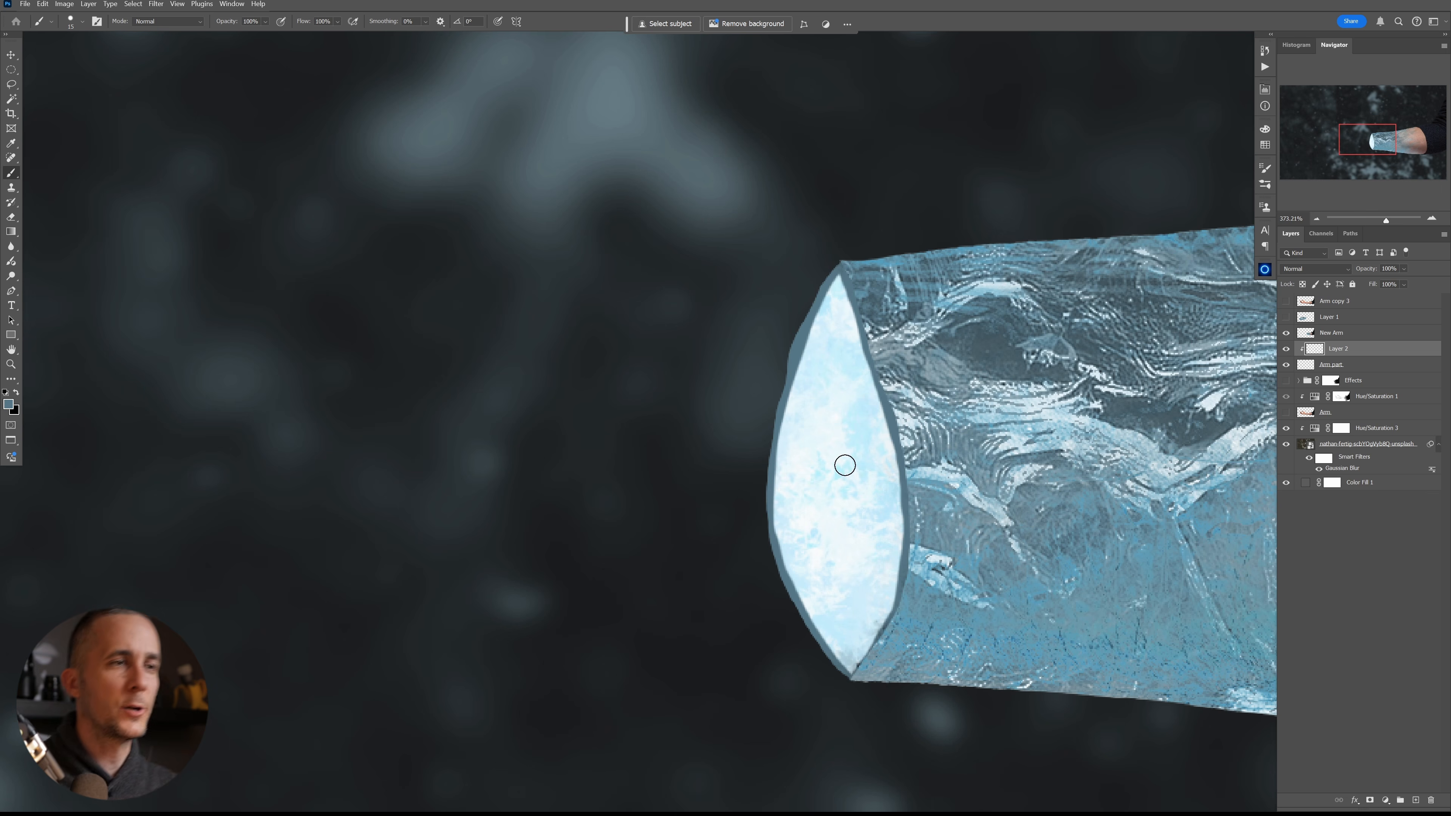
pyautogui.moveTo(836, 457)
pyautogui.mouseDown()
pyautogui.moveTo(830, 514)
pyautogui.moveTo(833, 443)
pyautogui.moveTo(833, 524)
pyautogui.moveTo(835, 484)
pyautogui.mouseUp()
pyautogui.scroll(-5, 768, 502)
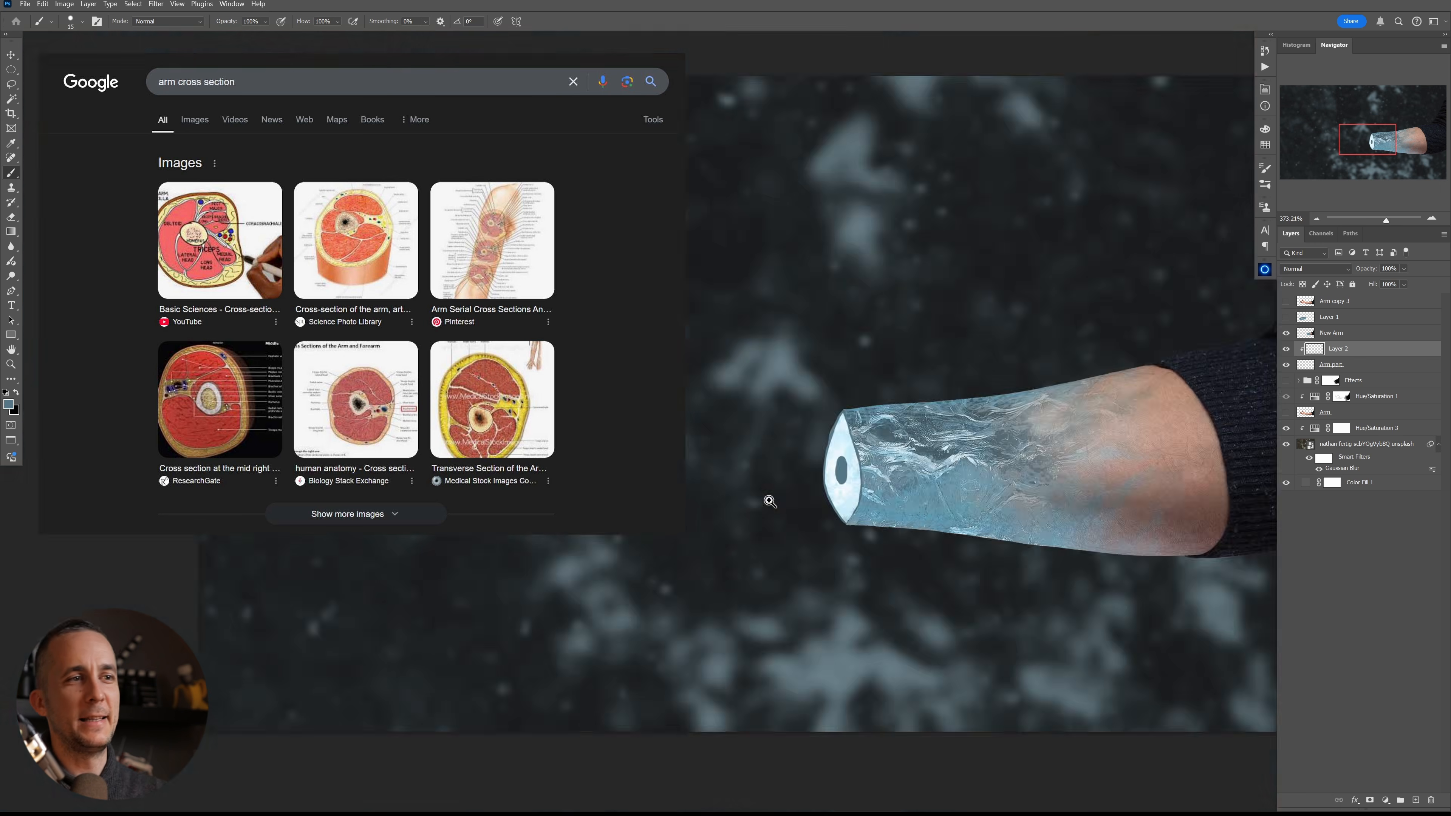
pyautogui.scroll(3, 807, 496)
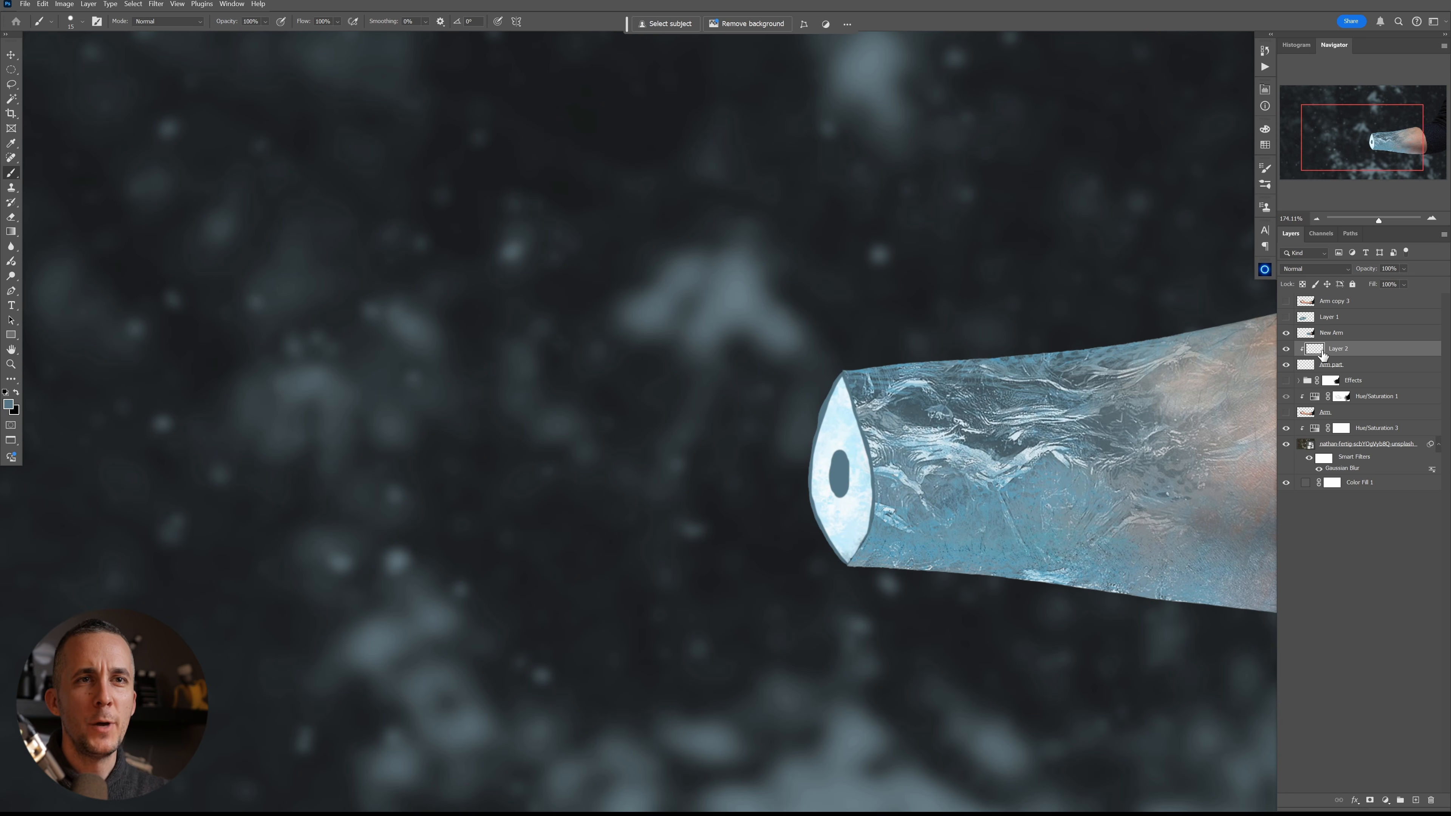
# - Add a Curves adjustment directly above Arm part, darken it with a point at input 150, output 60, and set its blend mode to Luminosity
pyautogui.click(1310, 371)
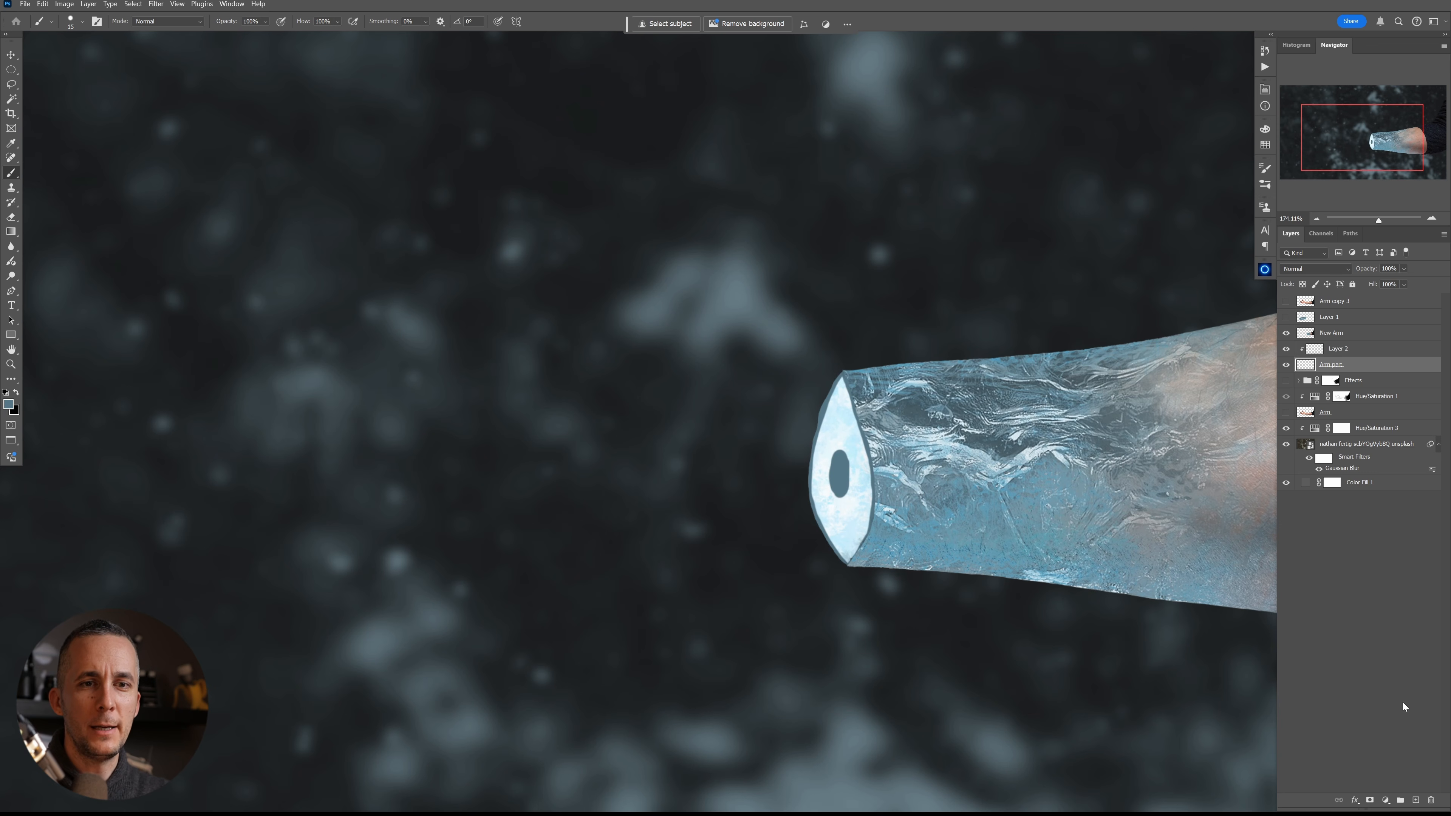
pyautogui.click(1392, 800)
pyautogui.click(1377, 663)
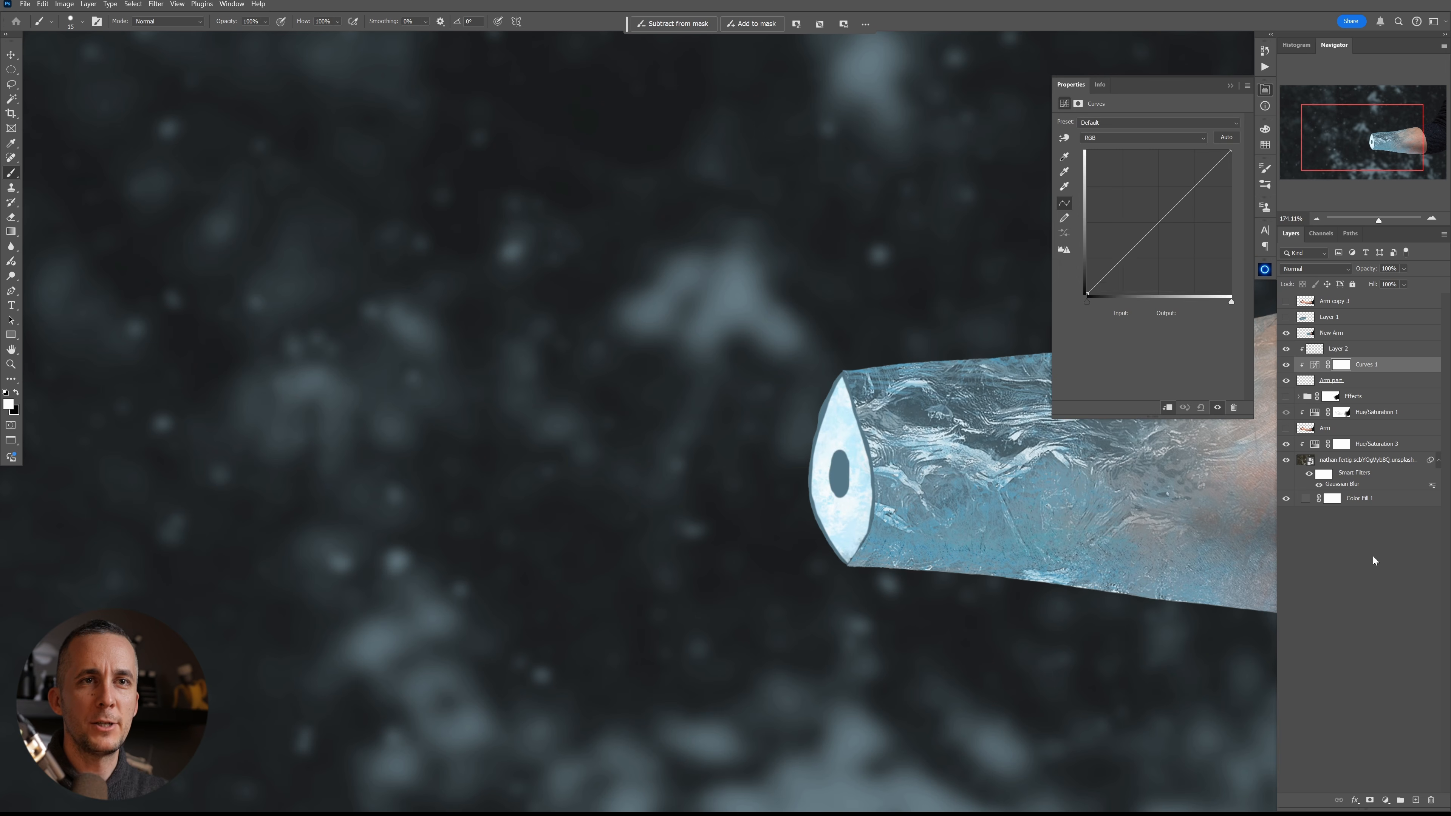
pyautogui.moveTo(1149, 237); pyautogui.dragTo(1171, 261)
pyautogui.click(1314, 269)
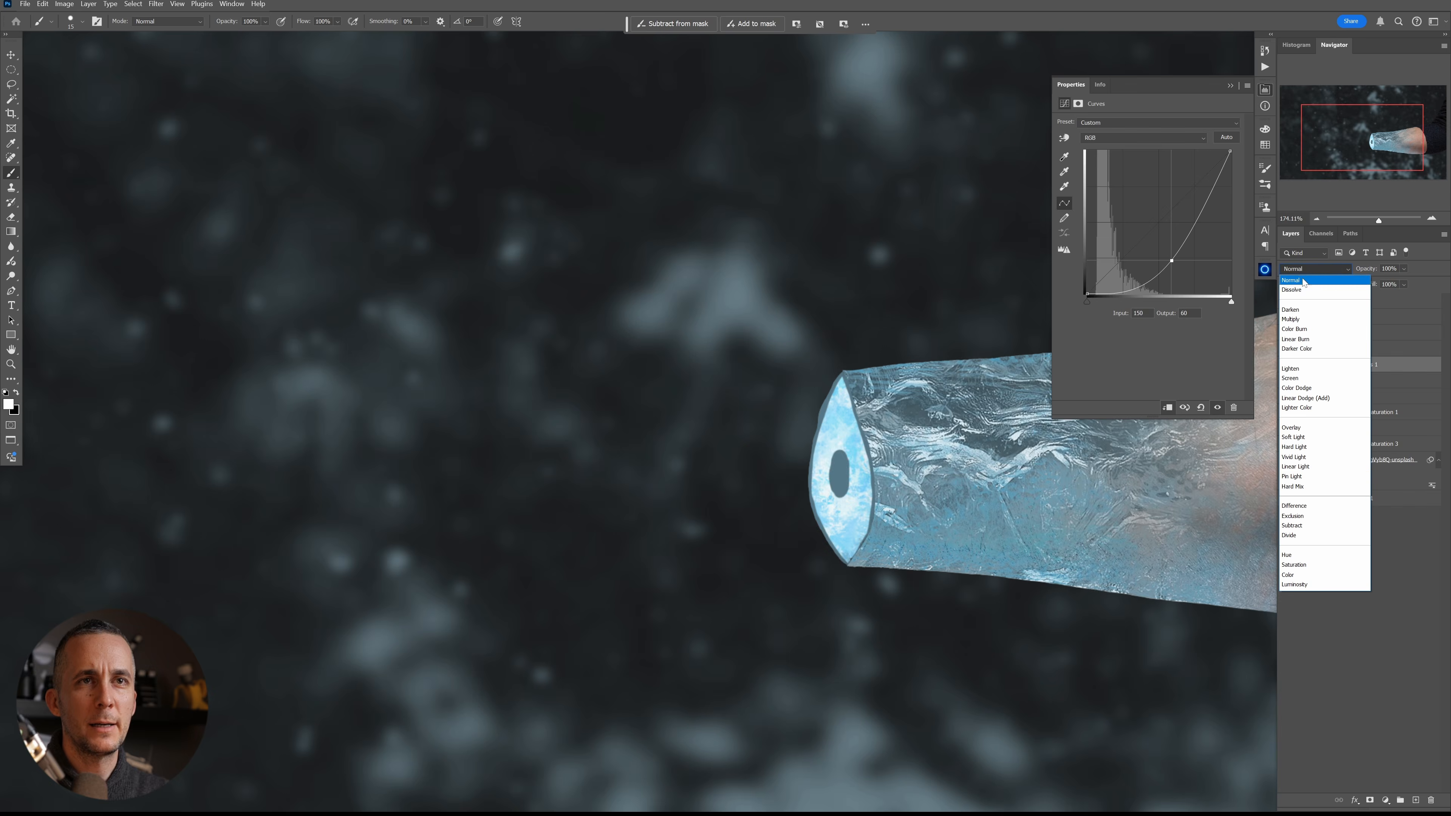
pyautogui.click(1296, 586)
# - Darken the cut face further by moving the Curves 1 point to input 185, output 17
pyautogui.moveTo(863, 450); pyautogui.dragTo(895, 457)
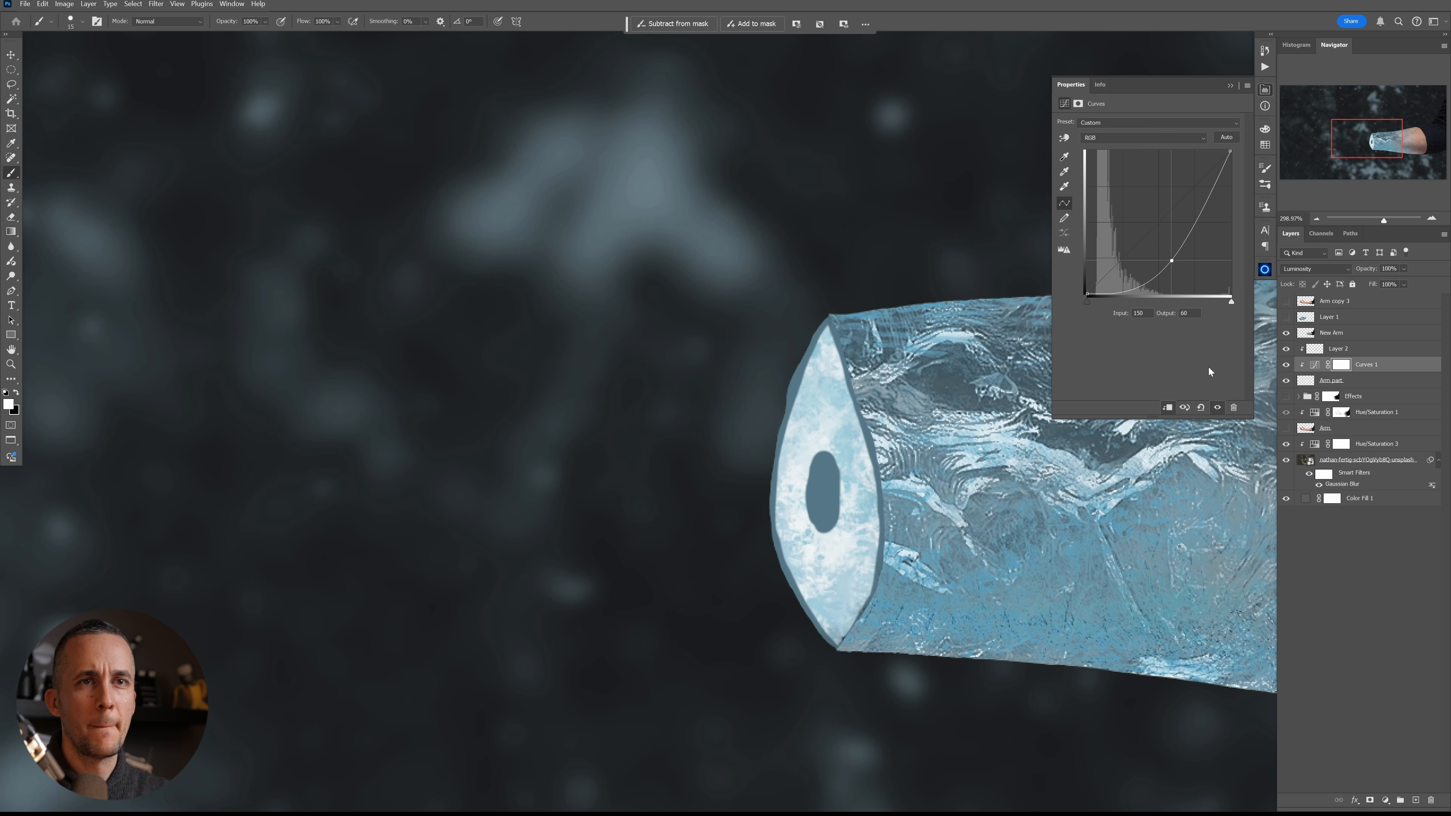
pyautogui.click(1308, 382)
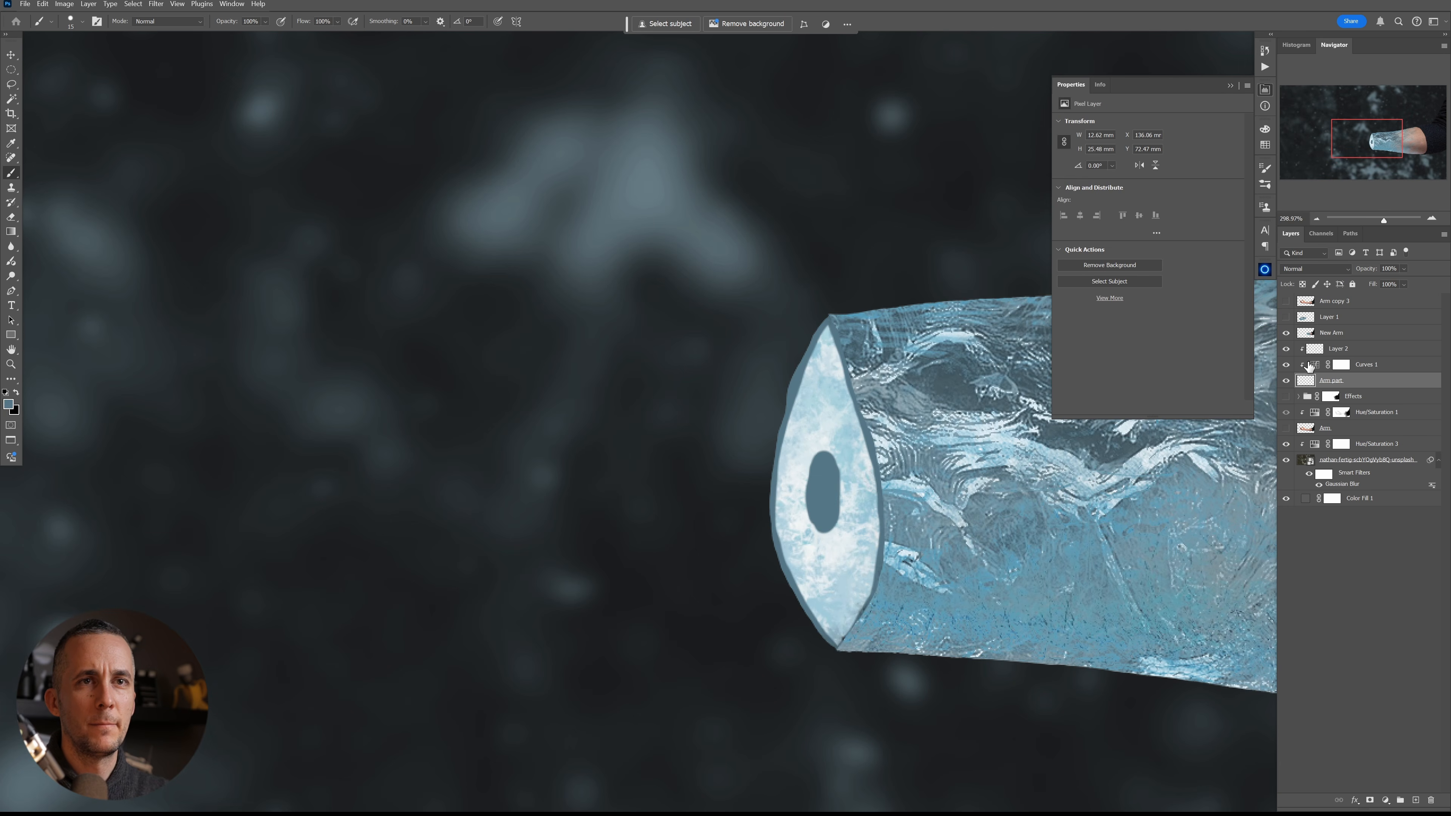
pyautogui.click(1309, 367)
pyautogui.moveTo(1175, 258); pyautogui.dragTo(1193, 282)
pyautogui.moveTo(864, 393); pyautogui.dragTo(786, 425)
# - Show the separated hand's layer again and check the darkened cut face against it
pyautogui.click(1288, 301)
pyautogui.click(1287, 301)
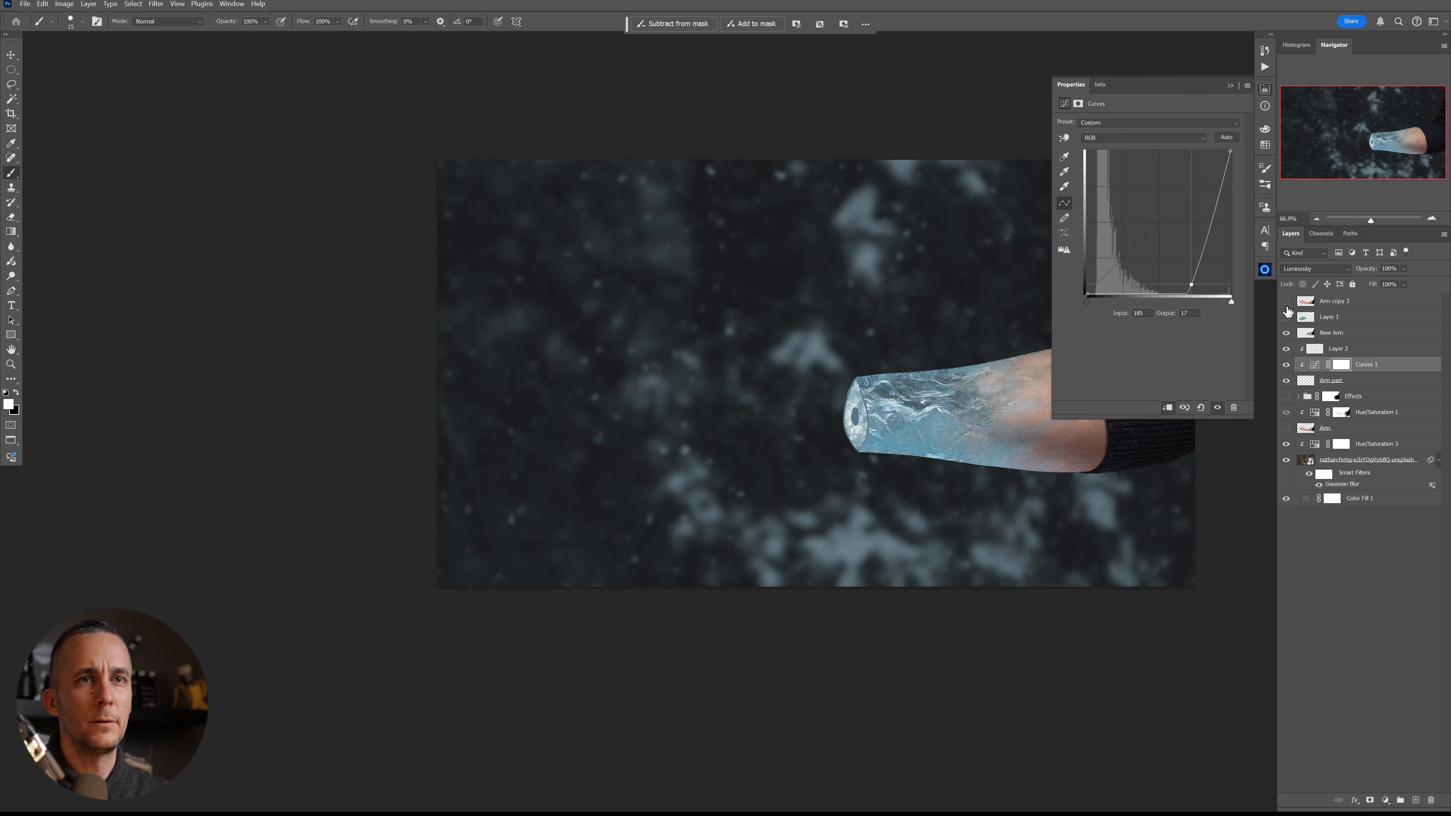
pyautogui.click(1286, 317)
pyautogui.moveTo(880, 430)
pyautogui.mouseDown()
pyautogui.moveTo(809, 446)
pyautogui.moveTo(869, 417)
pyautogui.mouseUp()
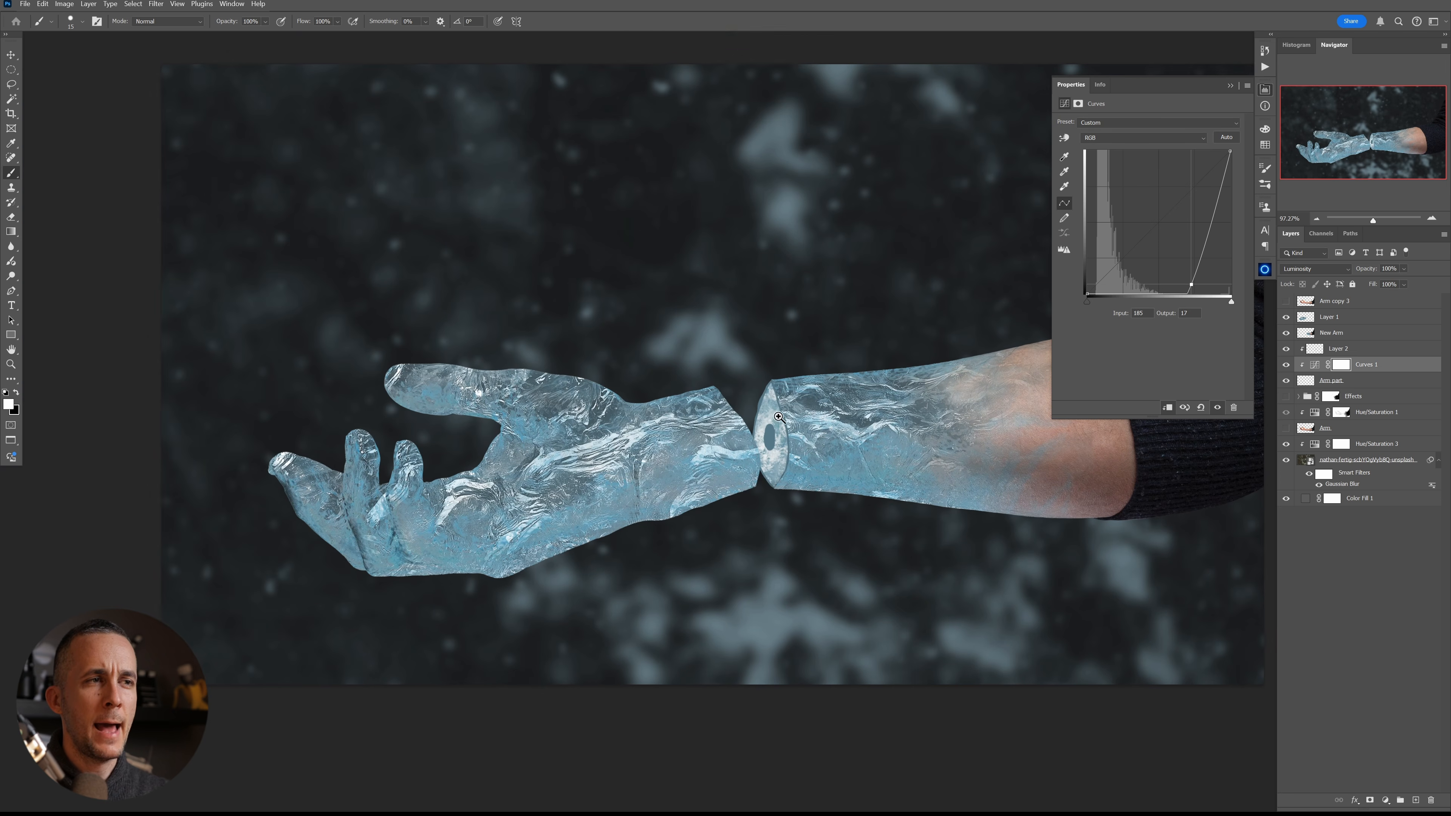
pyautogui.moveTo(779, 417); pyautogui.dragTo(912, 417)
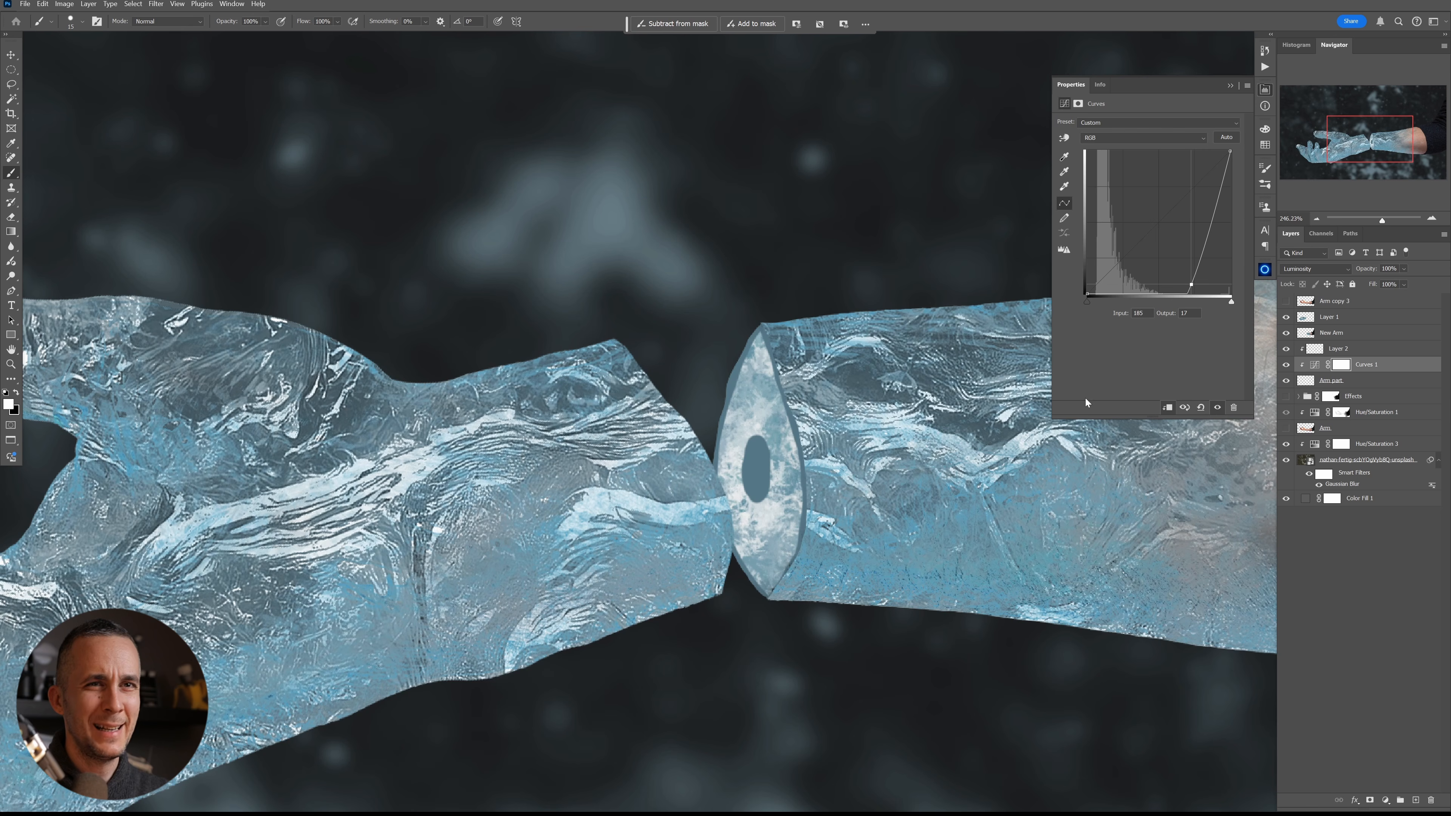
# - Add a Hue/Saturation adjustment clipped above Layer 2, colorized with hue 14 and saturation 16 for a brownish-pink cut face
pyautogui.click(1317, 350)
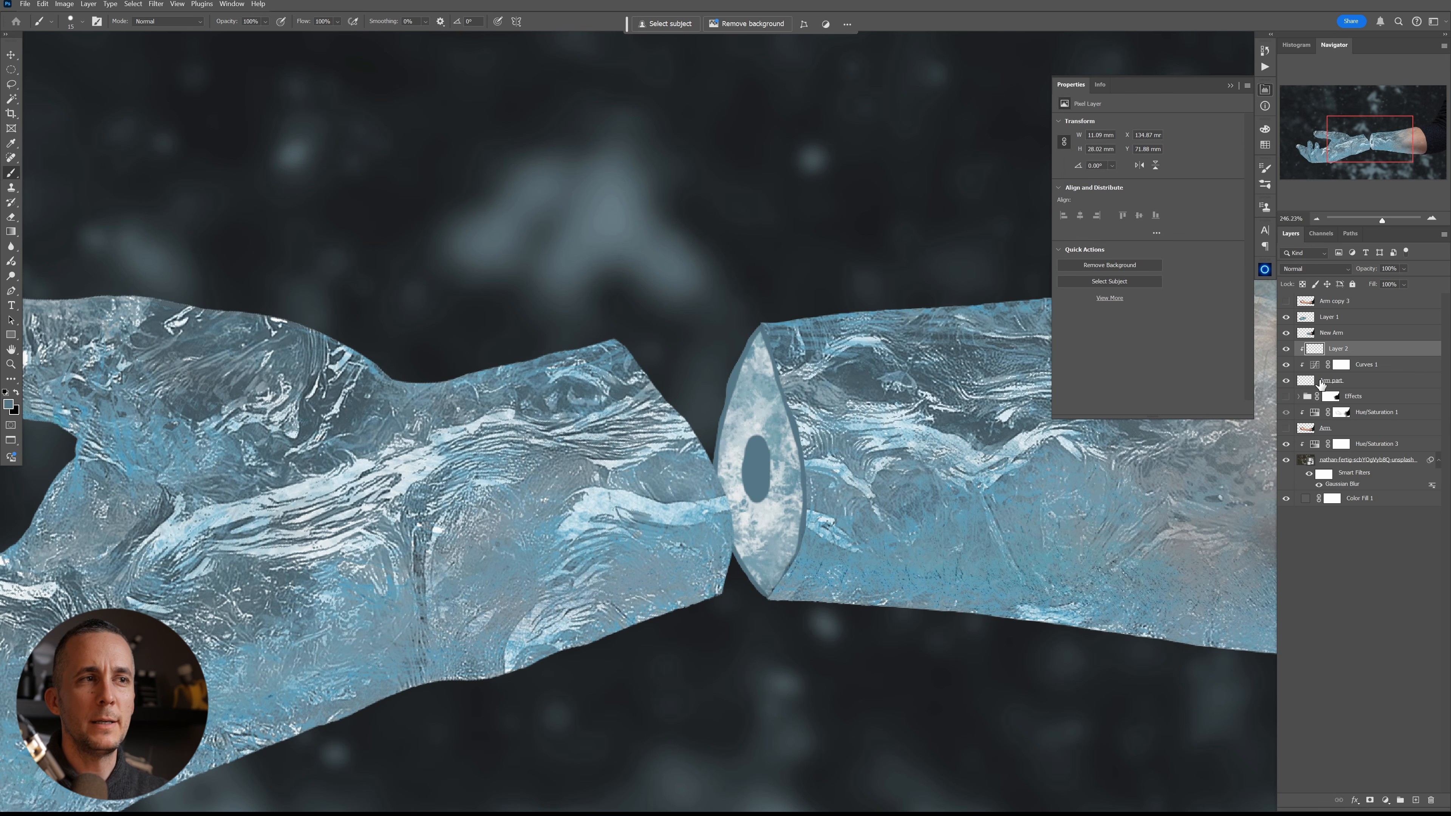
pyautogui.click(1386, 801)
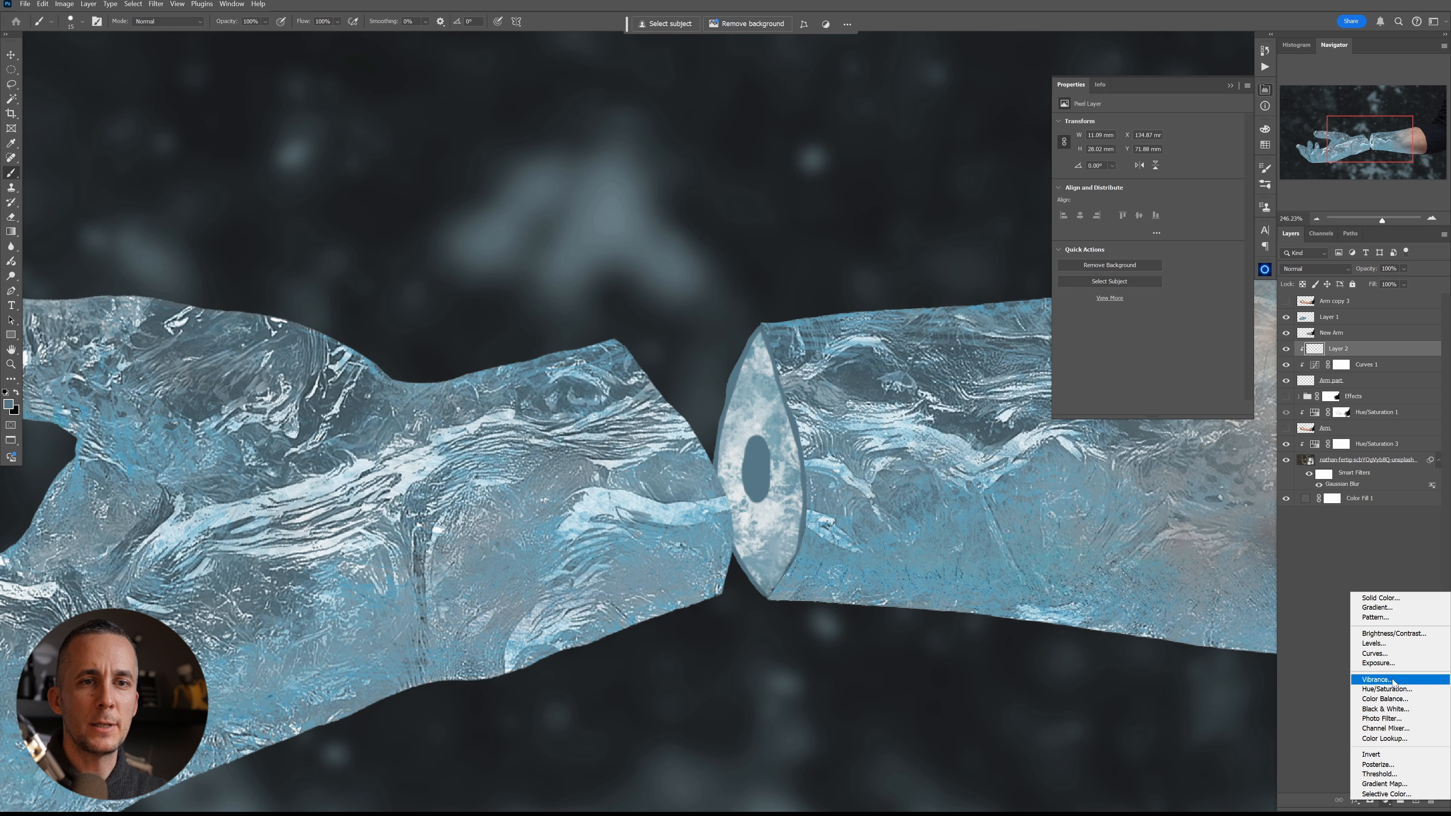
pyautogui.click(1394, 691)
pyautogui.click(1169, 408)
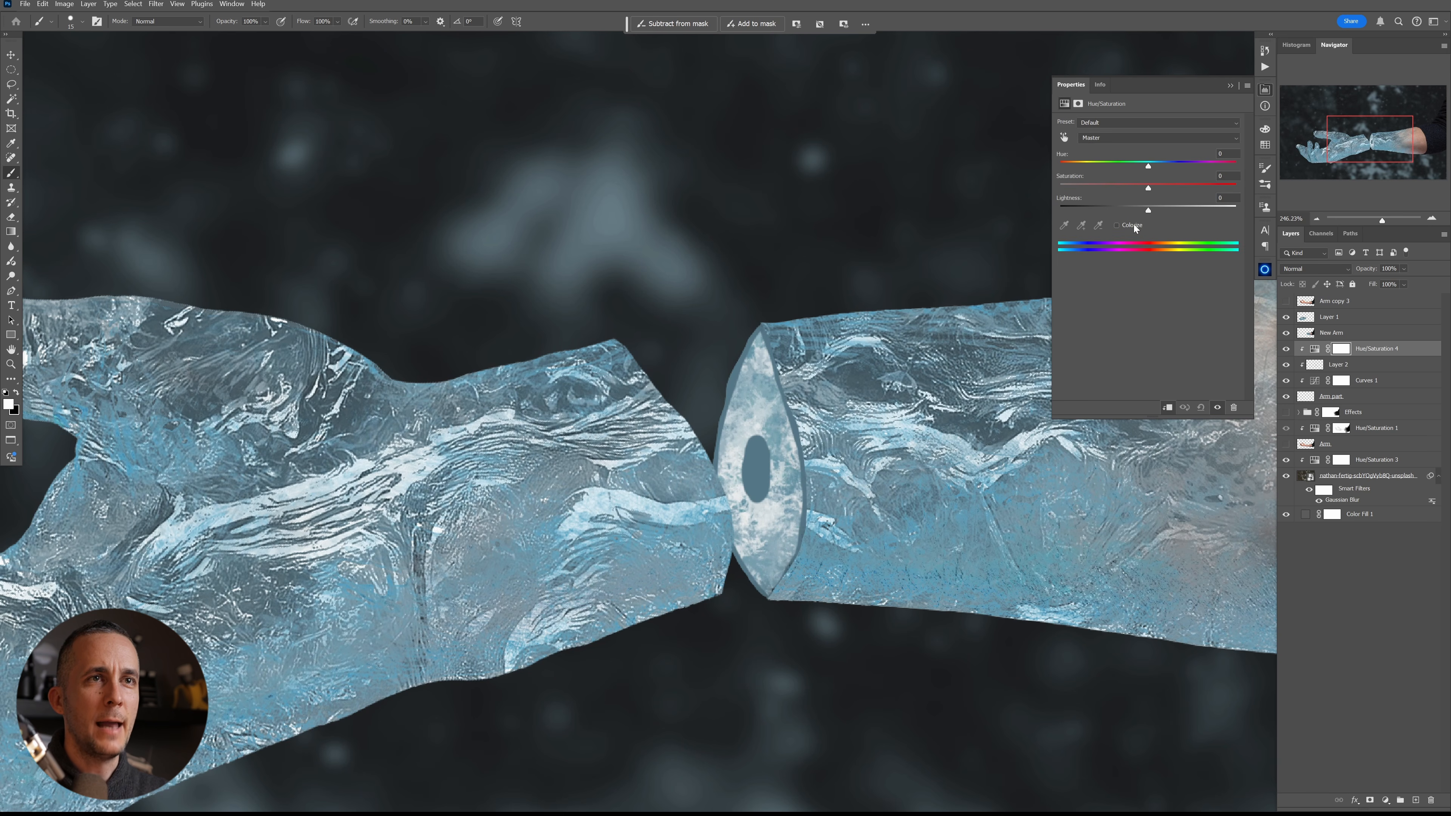
pyautogui.click(1117, 225)
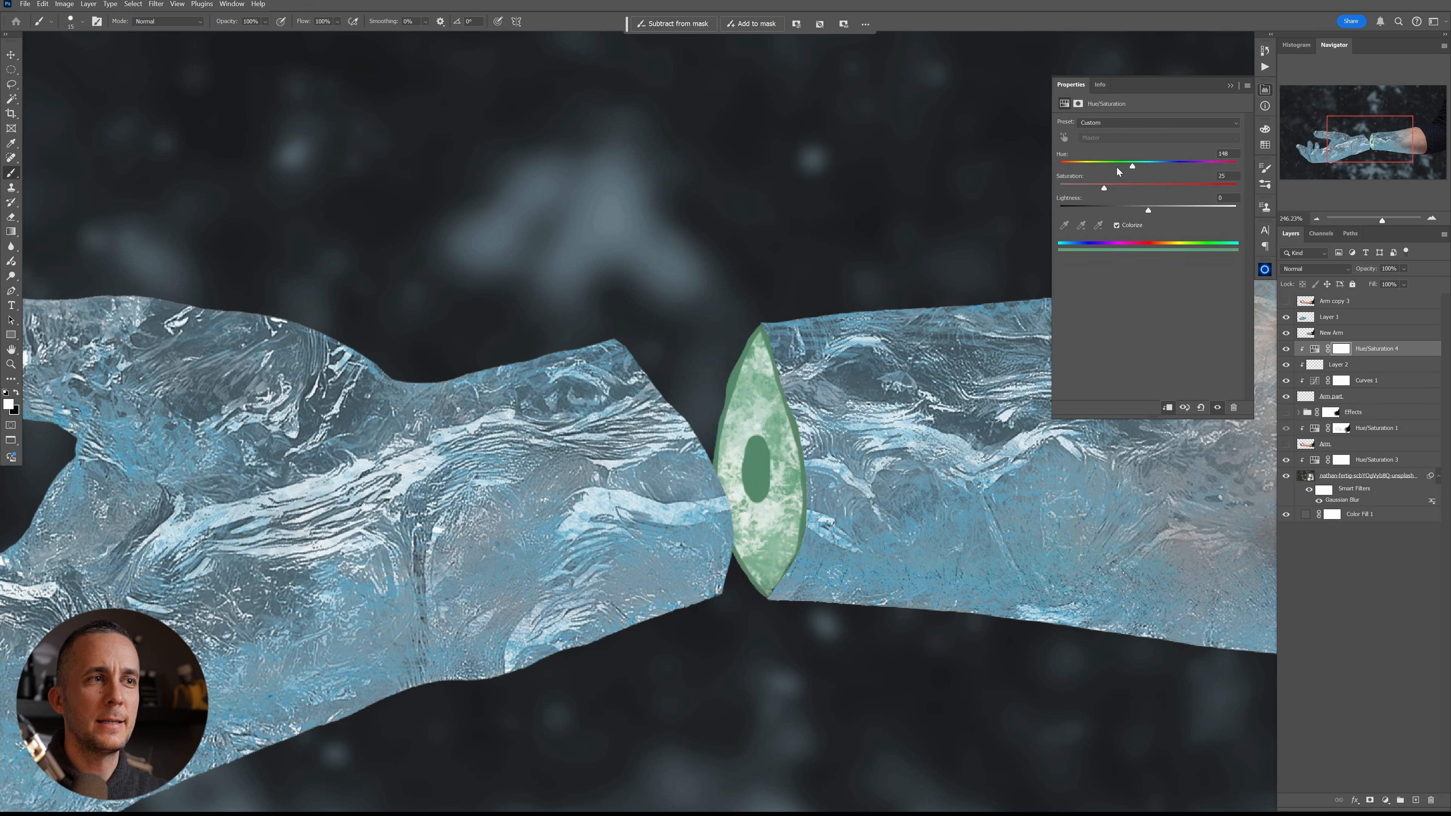
pyautogui.moveTo(1117, 167); pyautogui.dragTo(1060, 167)
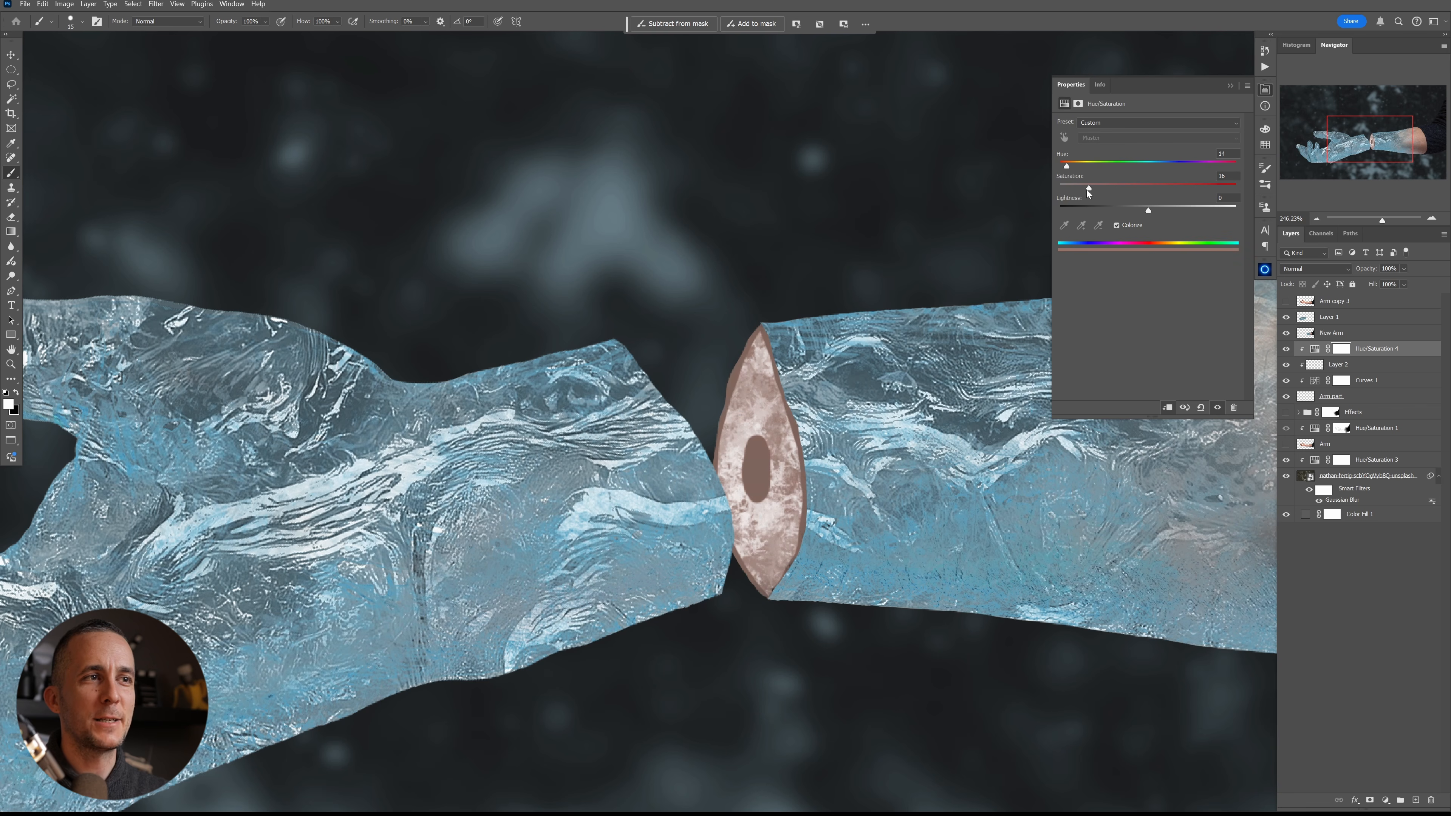
# - Open the blending options of Hue/Saturation 4 and split the underlying layer's white Blend If slider to about 88 / 192
pyautogui.doubleClick(1421, 352)
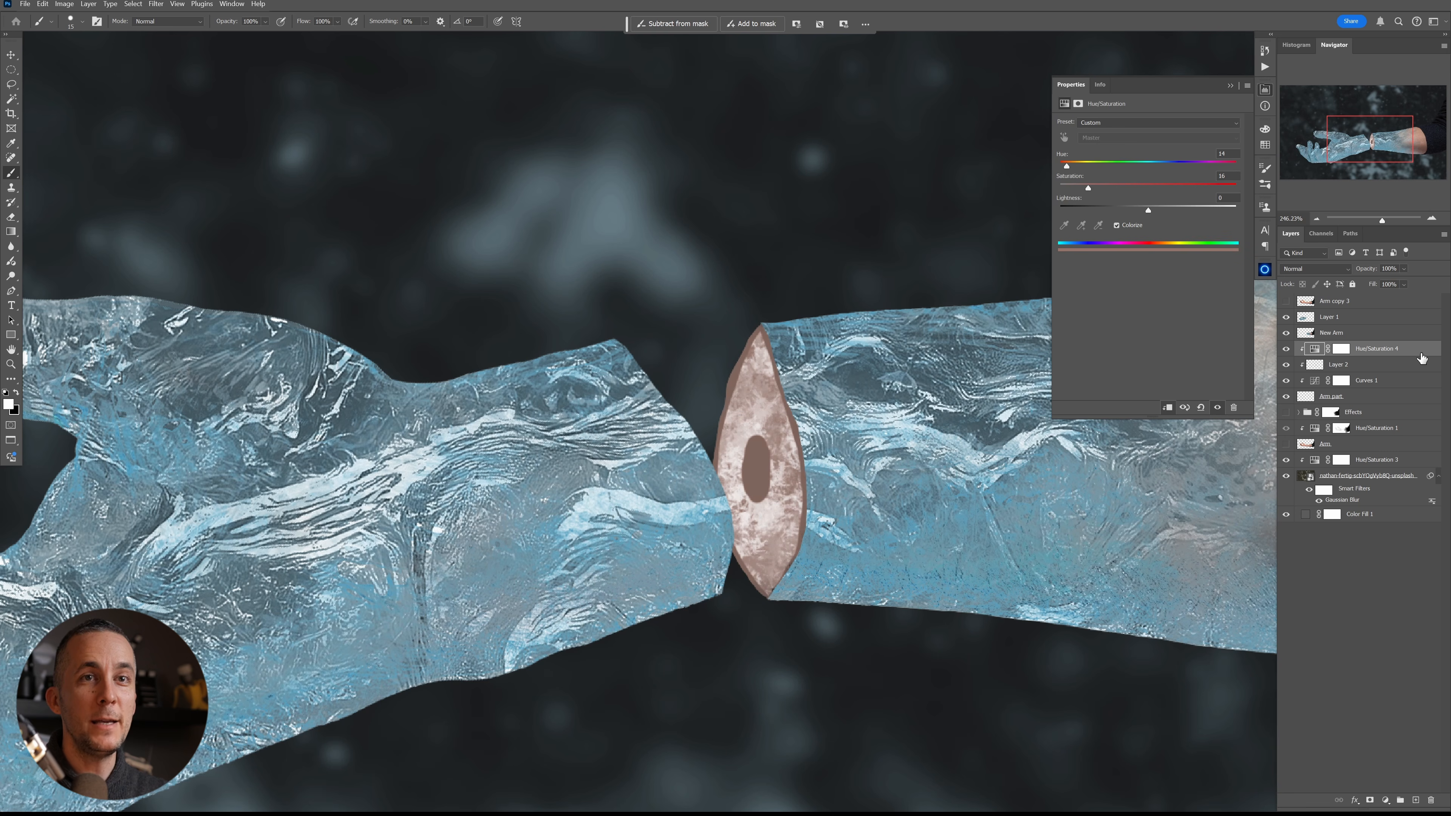
pyautogui.moveTo(932, 105); pyautogui.dragTo(792, 74)
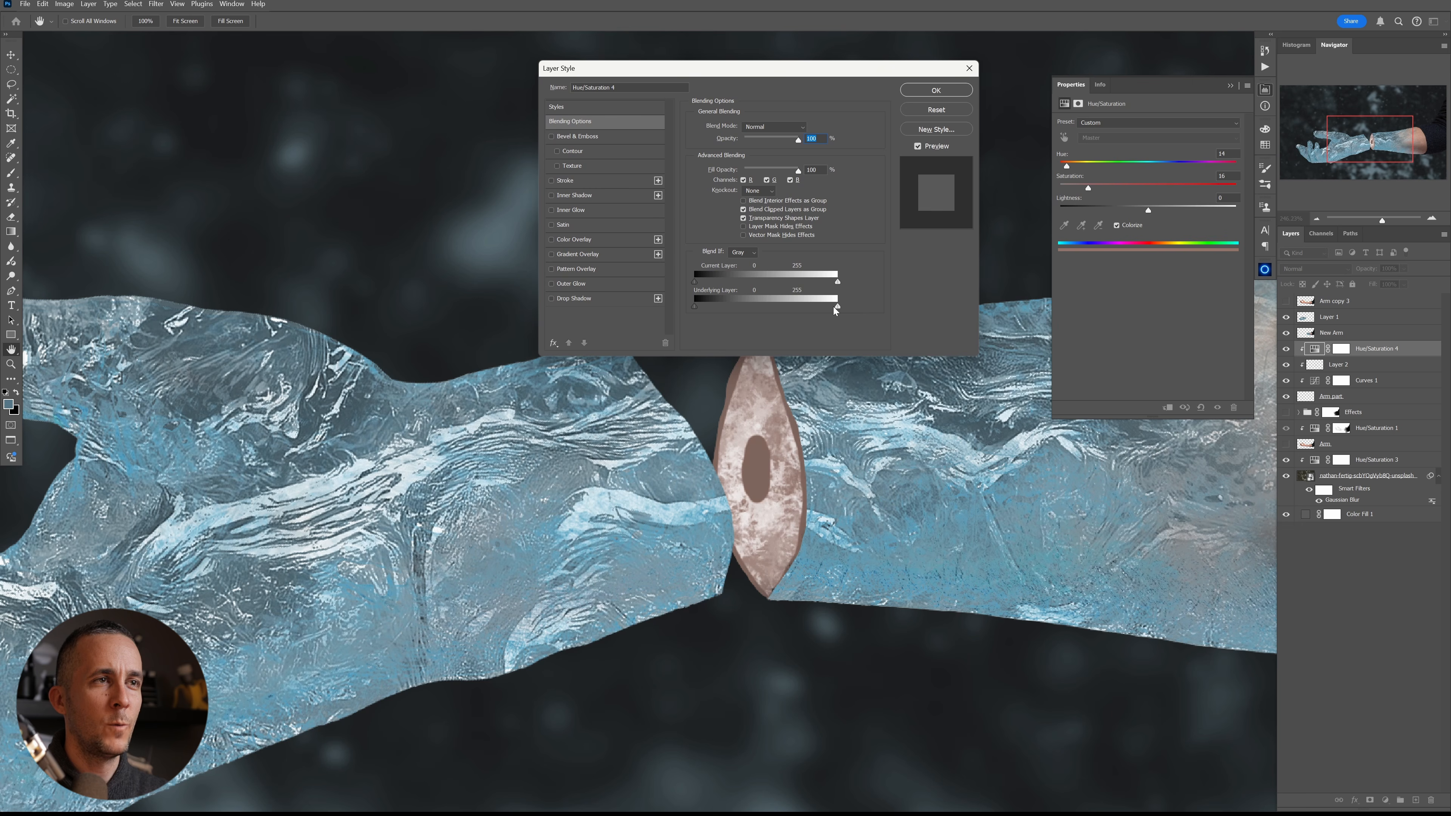
pyautogui.moveTo(833, 311); pyautogui.dragTo(732, 310)
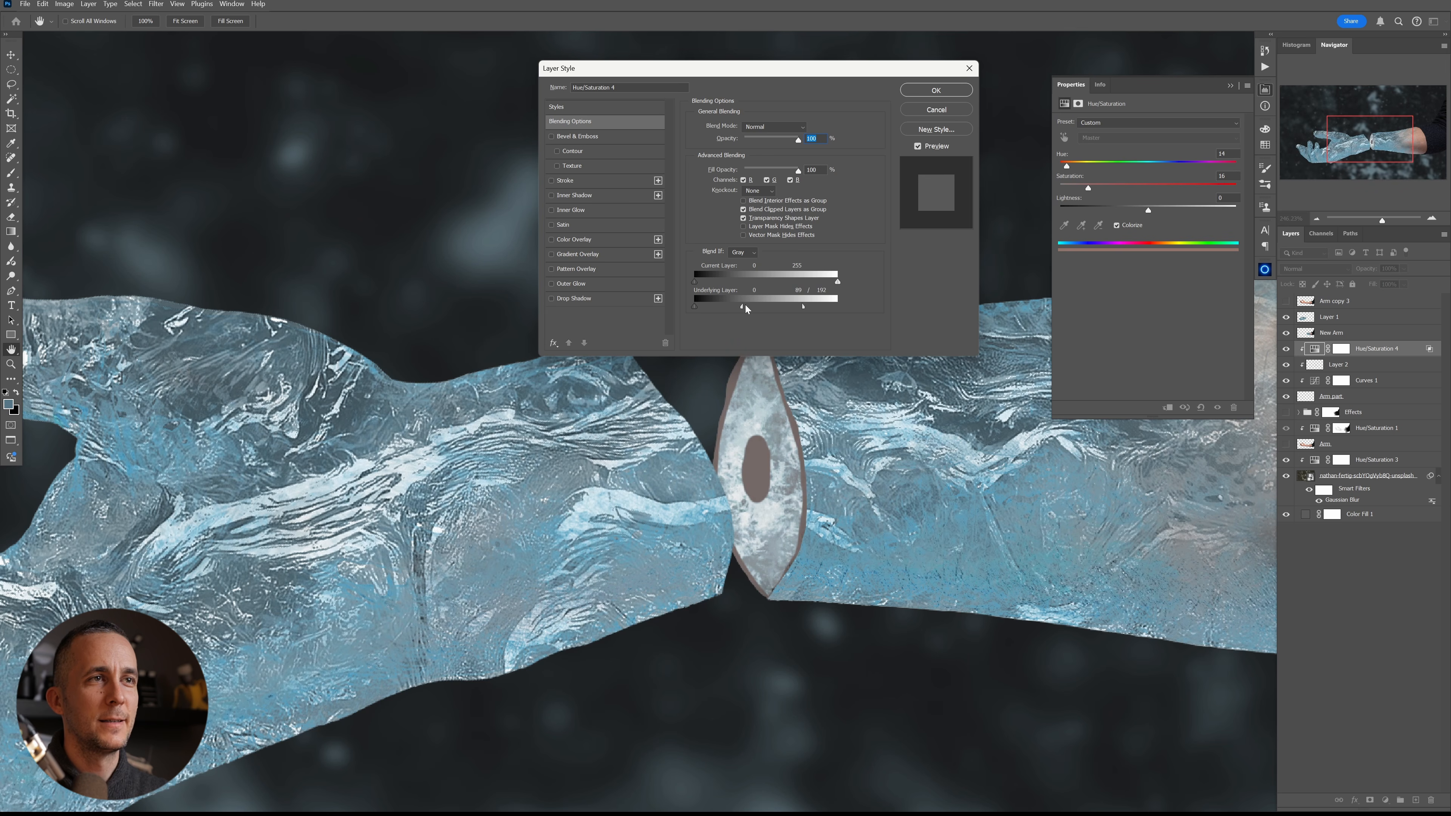
pyautogui.click(933, 91)
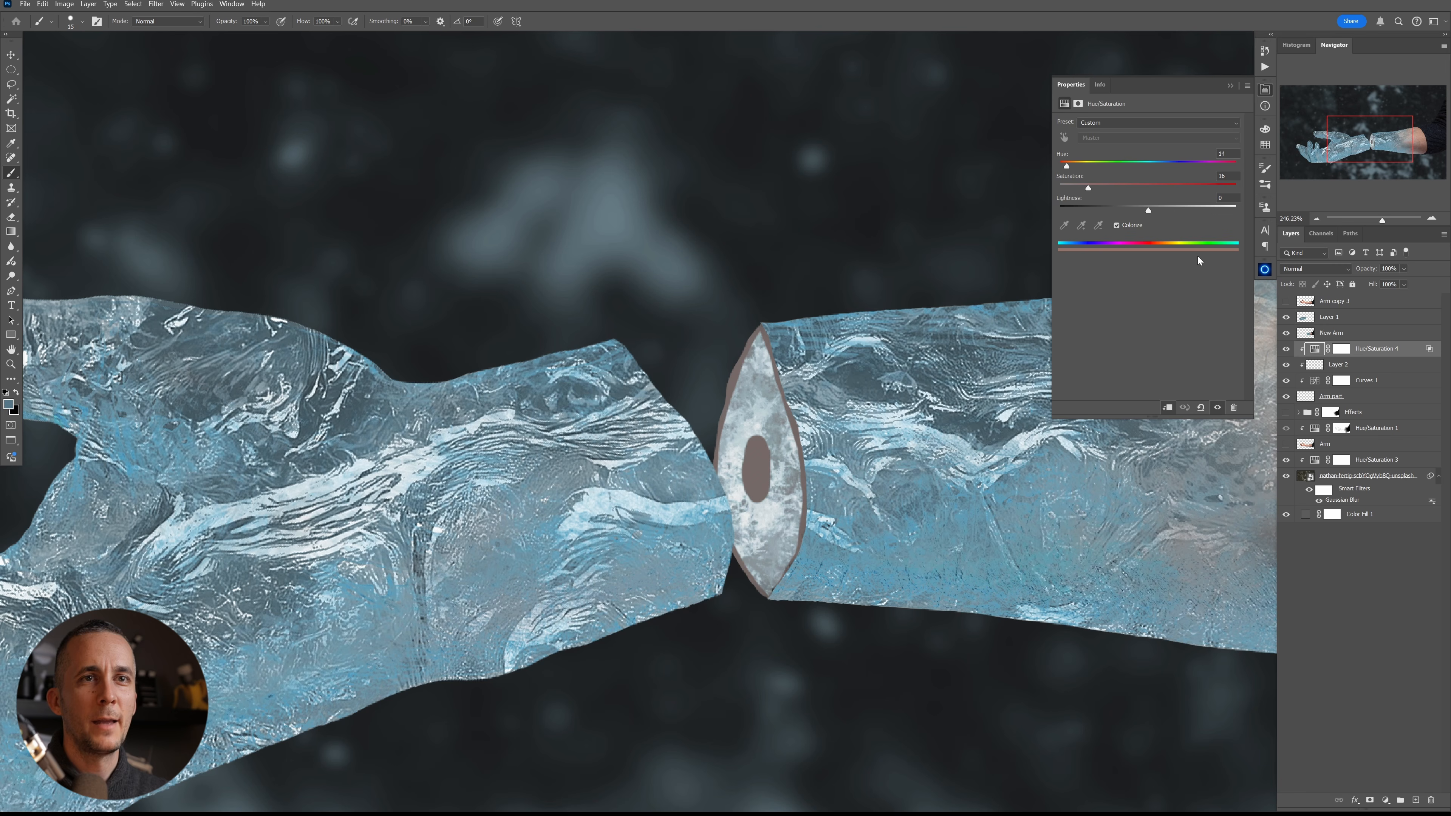
# - Try out blend modes on Layer 2 and set it to Overlay
pyautogui.click(1318, 369)
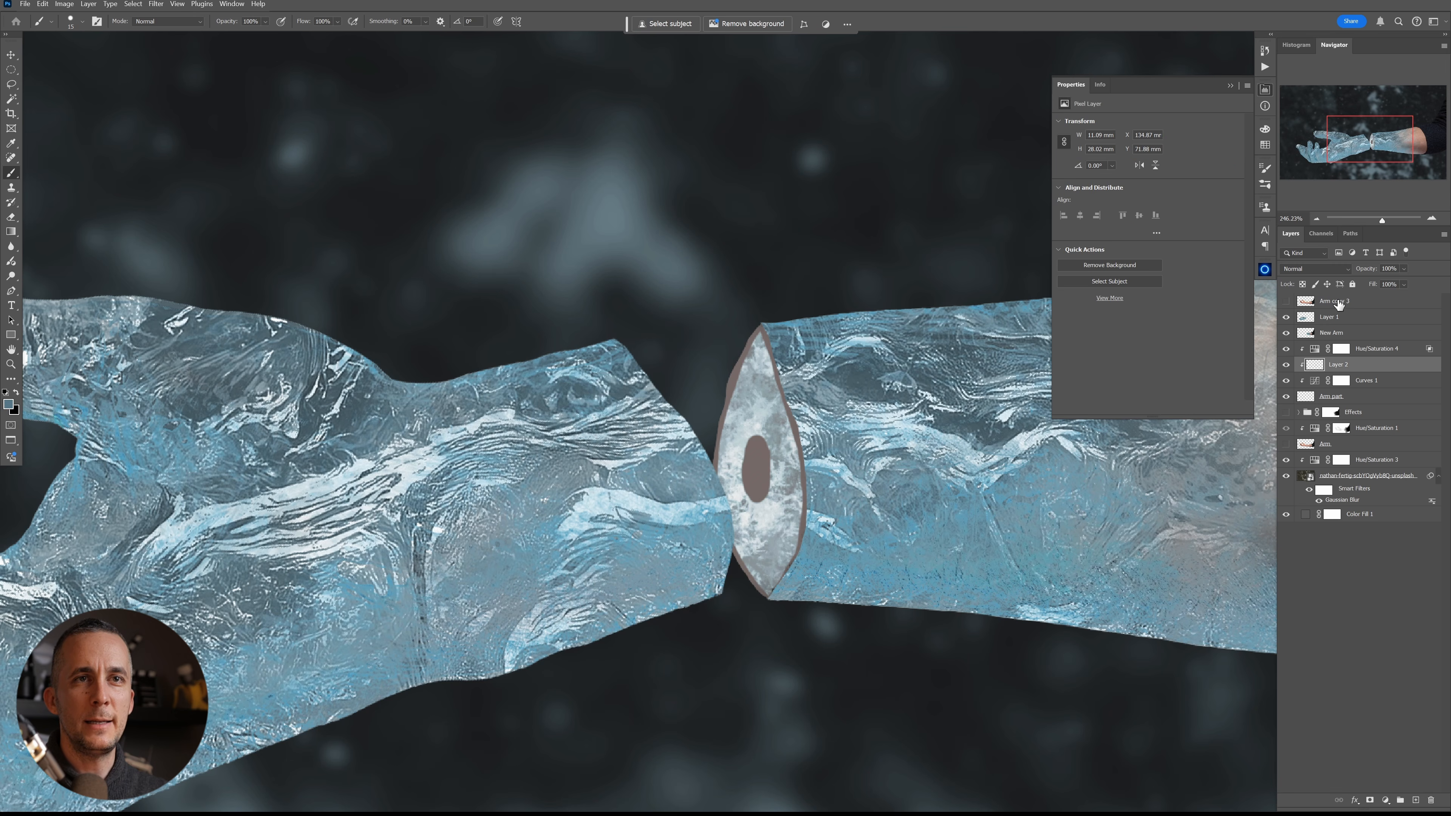
pyautogui.click(1327, 272)
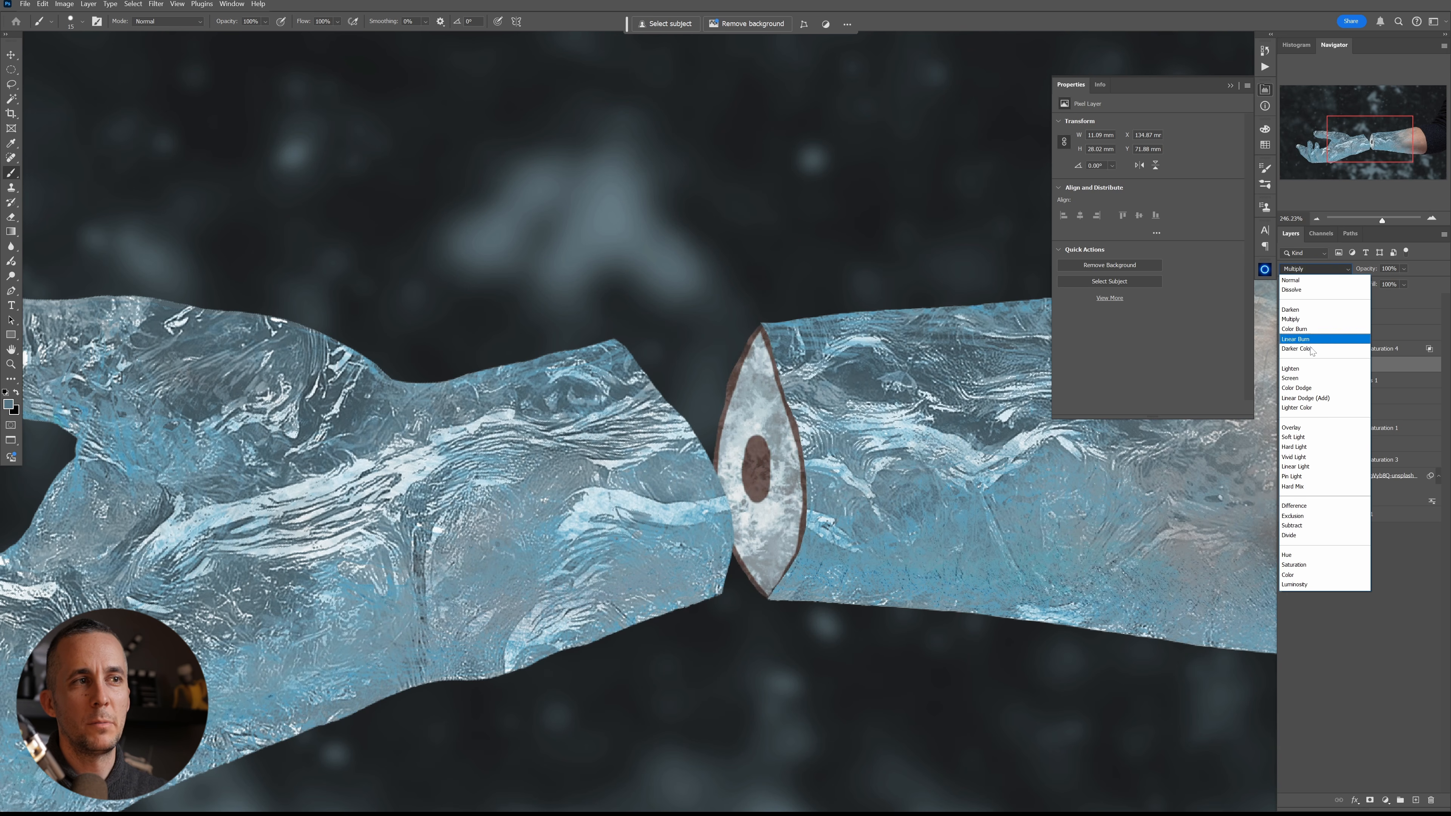
pyautogui.click(1312, 486)
pyautogui.click(1314, 268)
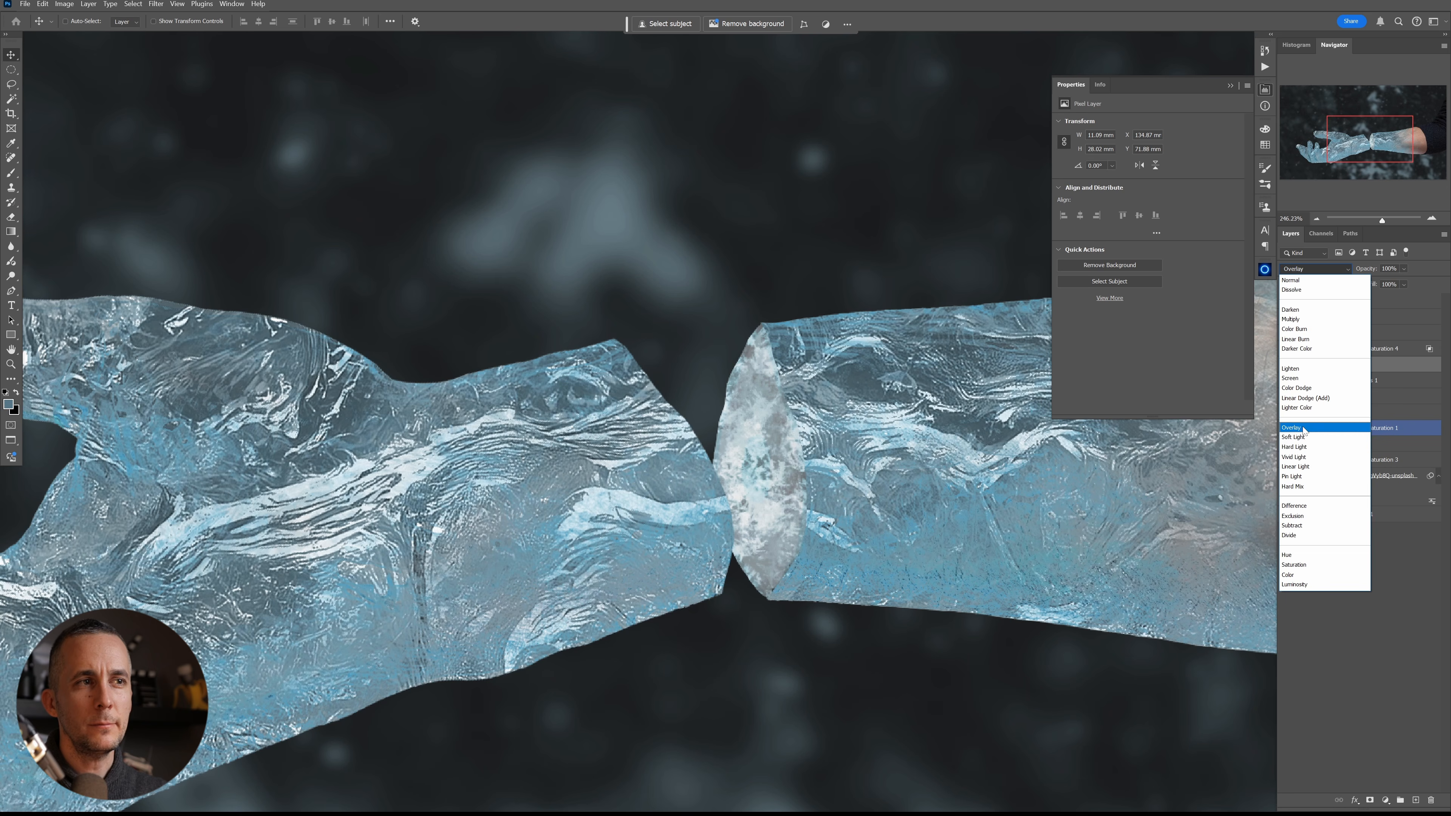
pyautogui.click(1314, 428)
pyautogui.press('v')
pyautogui.keyDown('ctrl'); pyautogui.click(1315, 365); pyautogui.keyUp('ctrl')
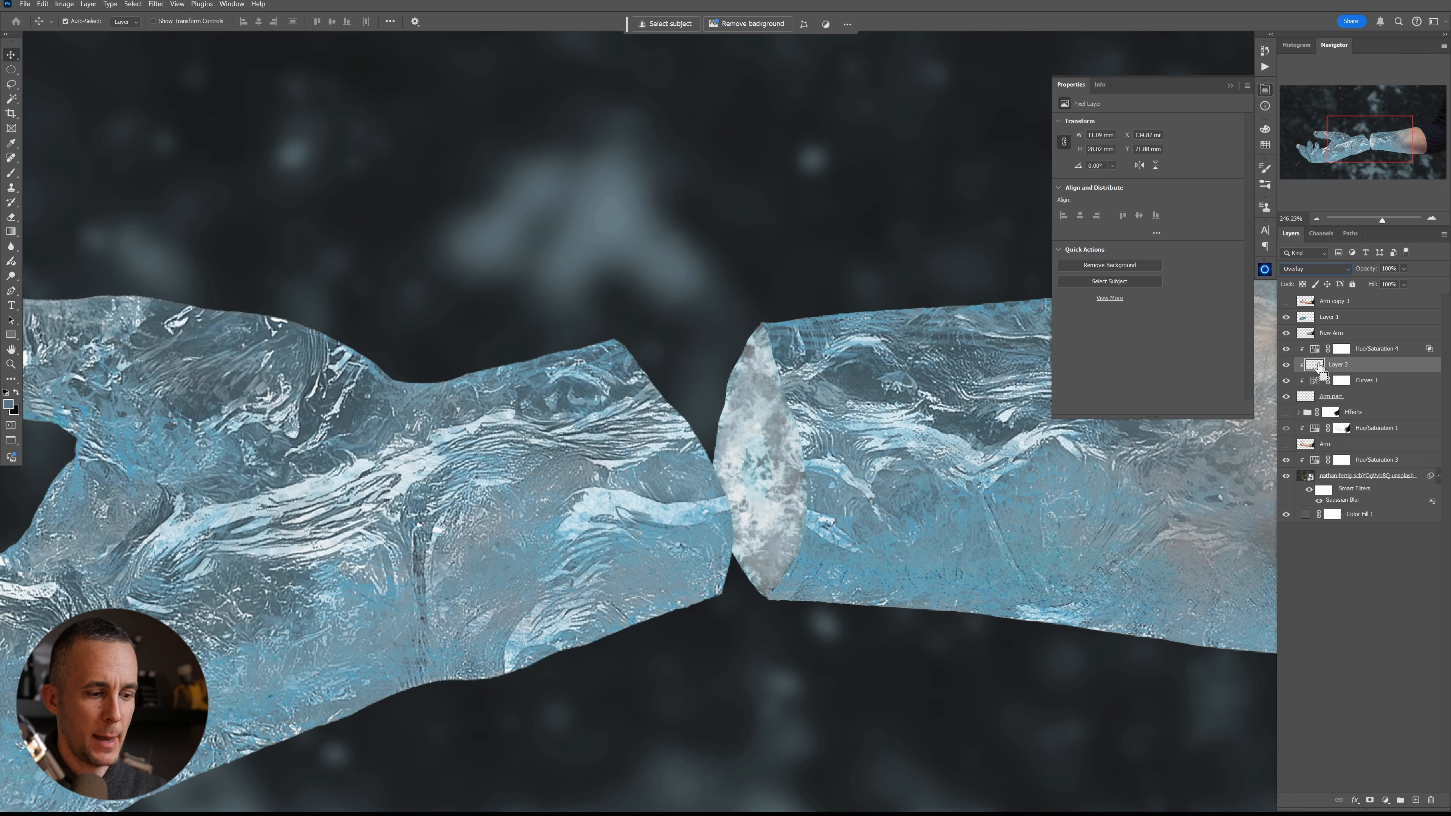
# - Duplicate Layer 2, keep the copy clipped to the cut face, and lower the copy's opacity to 54%
pyautogui.hotkey('ctrl', 'j')
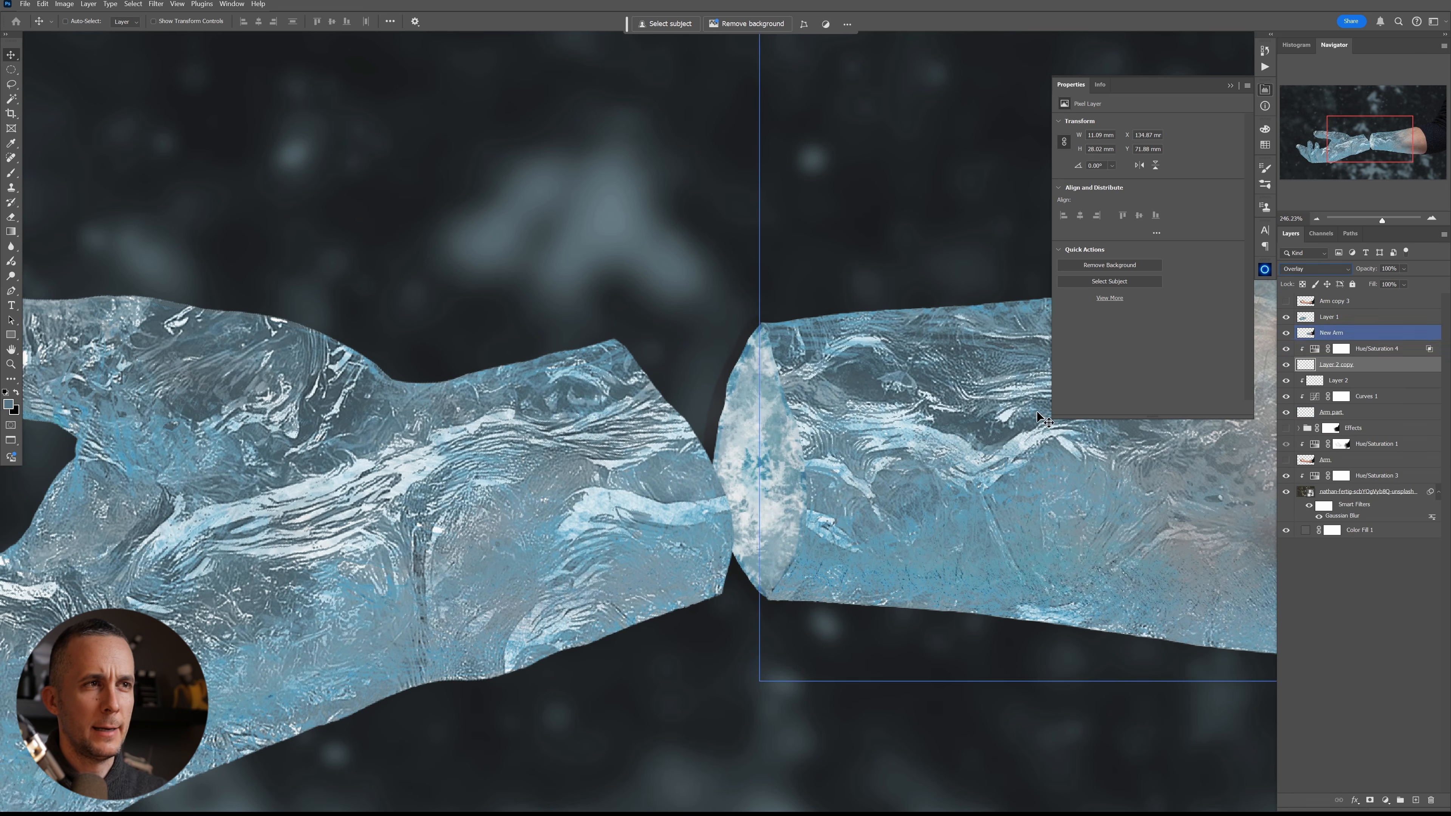
pyautogui.keyDown('alt'); pyautogui.click(1317, 381); pyautogui.keyUp('alt')
pyautogui.keyDown('alt'); pyautogui.click(1323, 370); pyautogui.keyUp('alt')
pyautogui.scroll(-5, 772, 419)
pyautogui.click(1324, 367)
pyautogui.moveTo(1370, 272); pyautogui.dragTo(1358, 268)
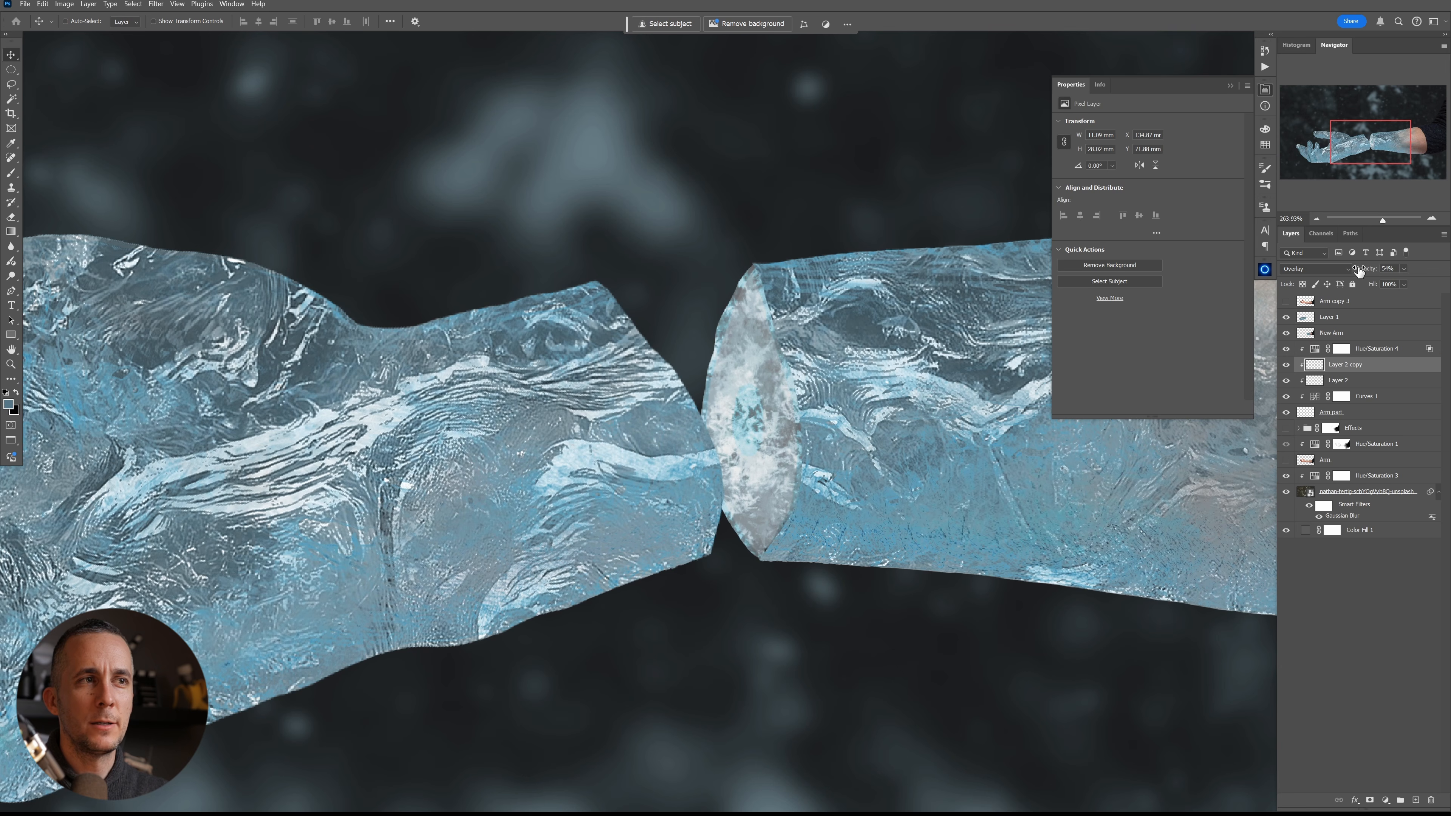
# - Refine Hue/Saturation 4's Blend If, leaving the current layer at 0 and 255 and splitting the underlying layer's white slider to 118 / 177
pyautogui.click(1311, 350)
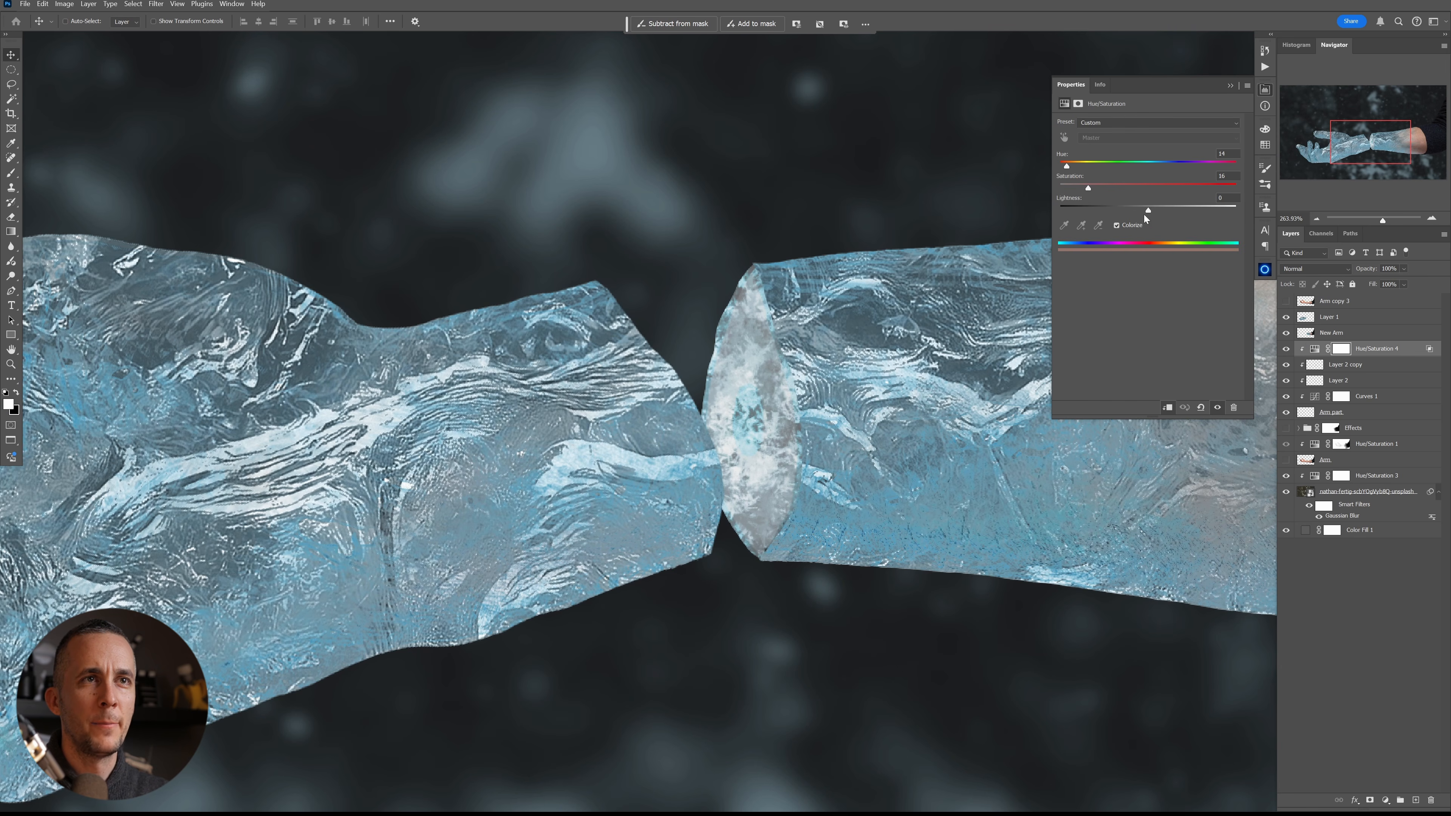
pyautogui.doubleClick(1404, 353)
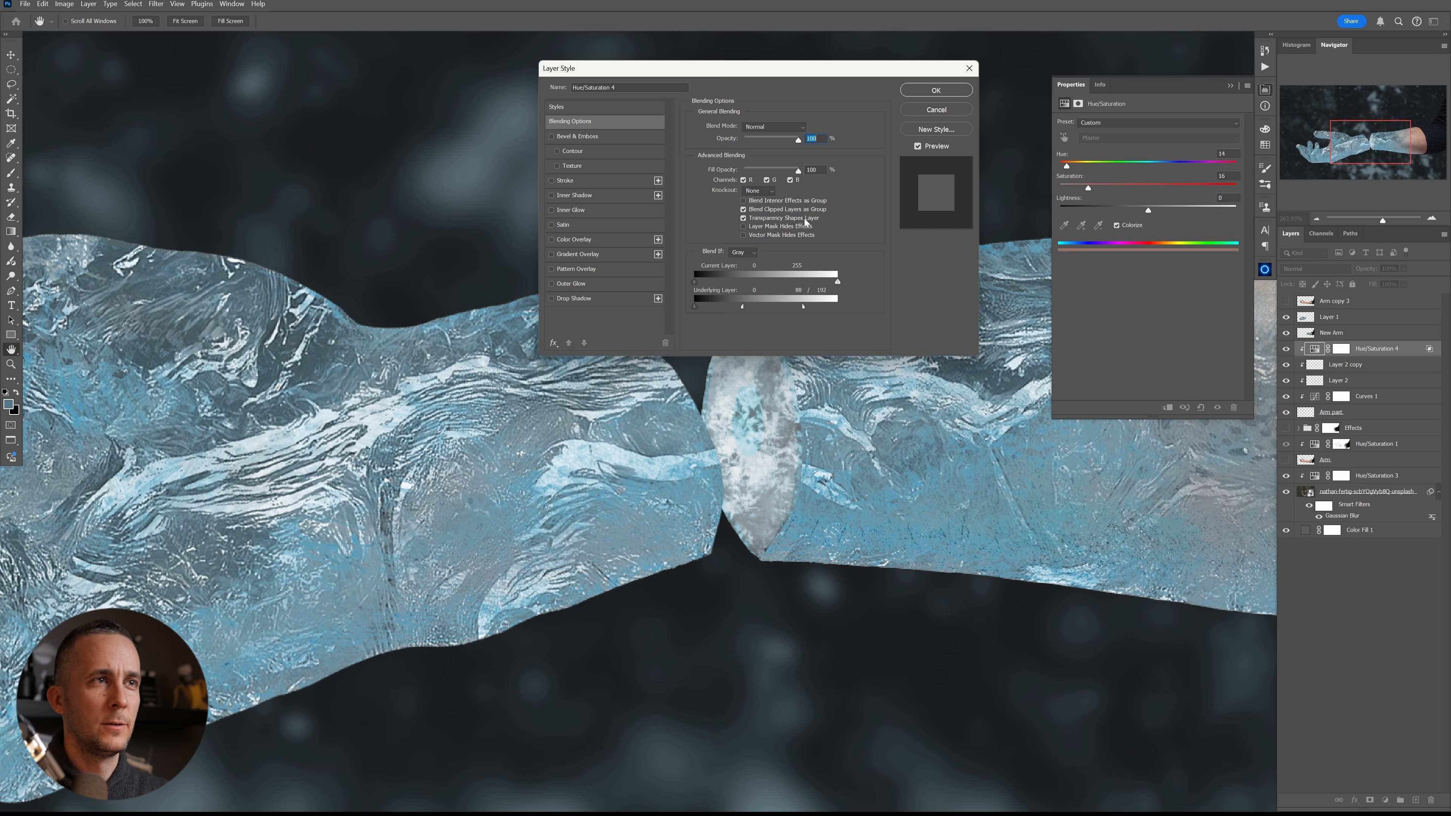
pyautogui.moveTo(830, 278); pyautogui.dragTo(533, 255)
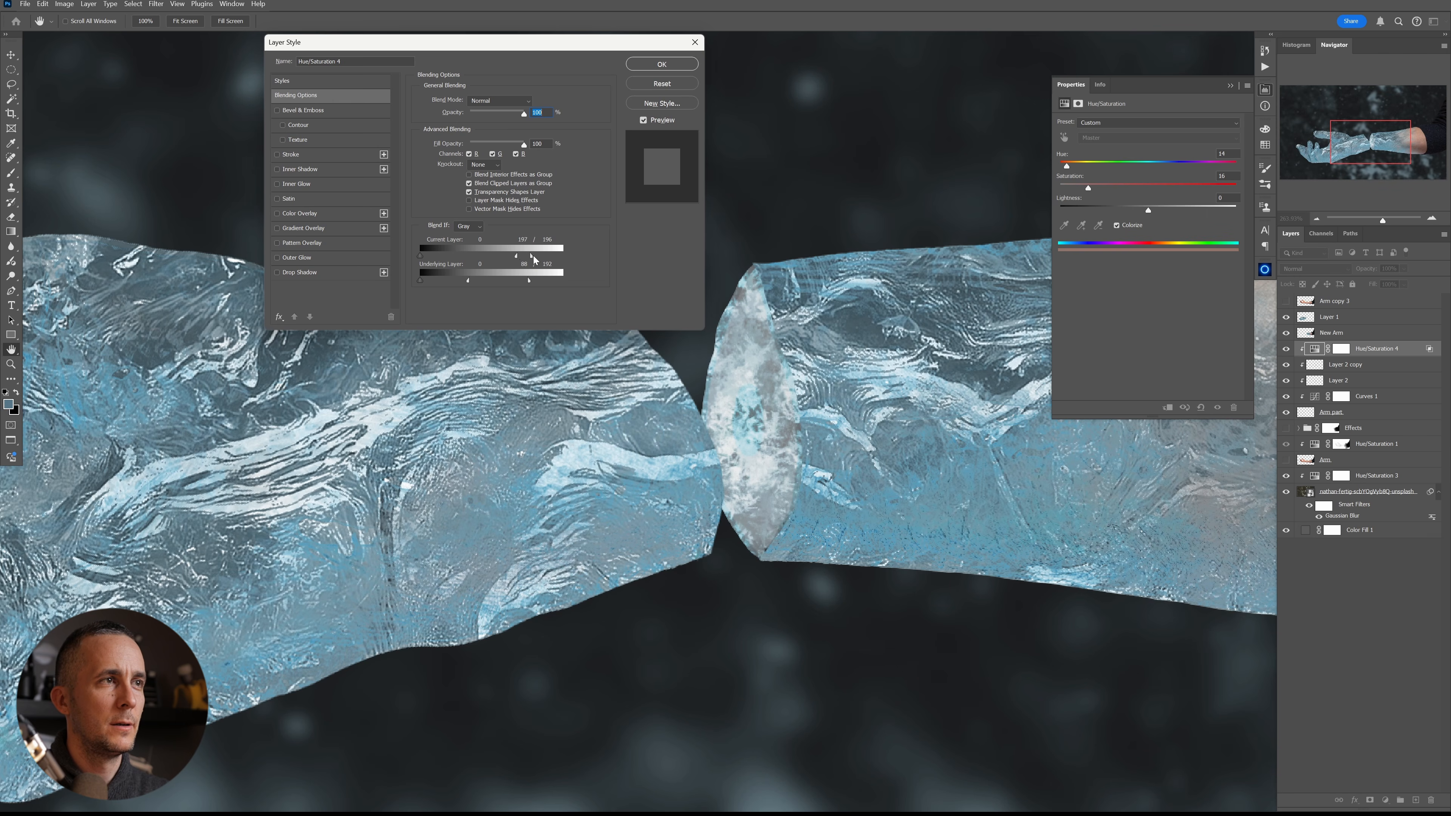
pyautogui.moveTo(422, 256); pyautogui.dragTo(484, 256)
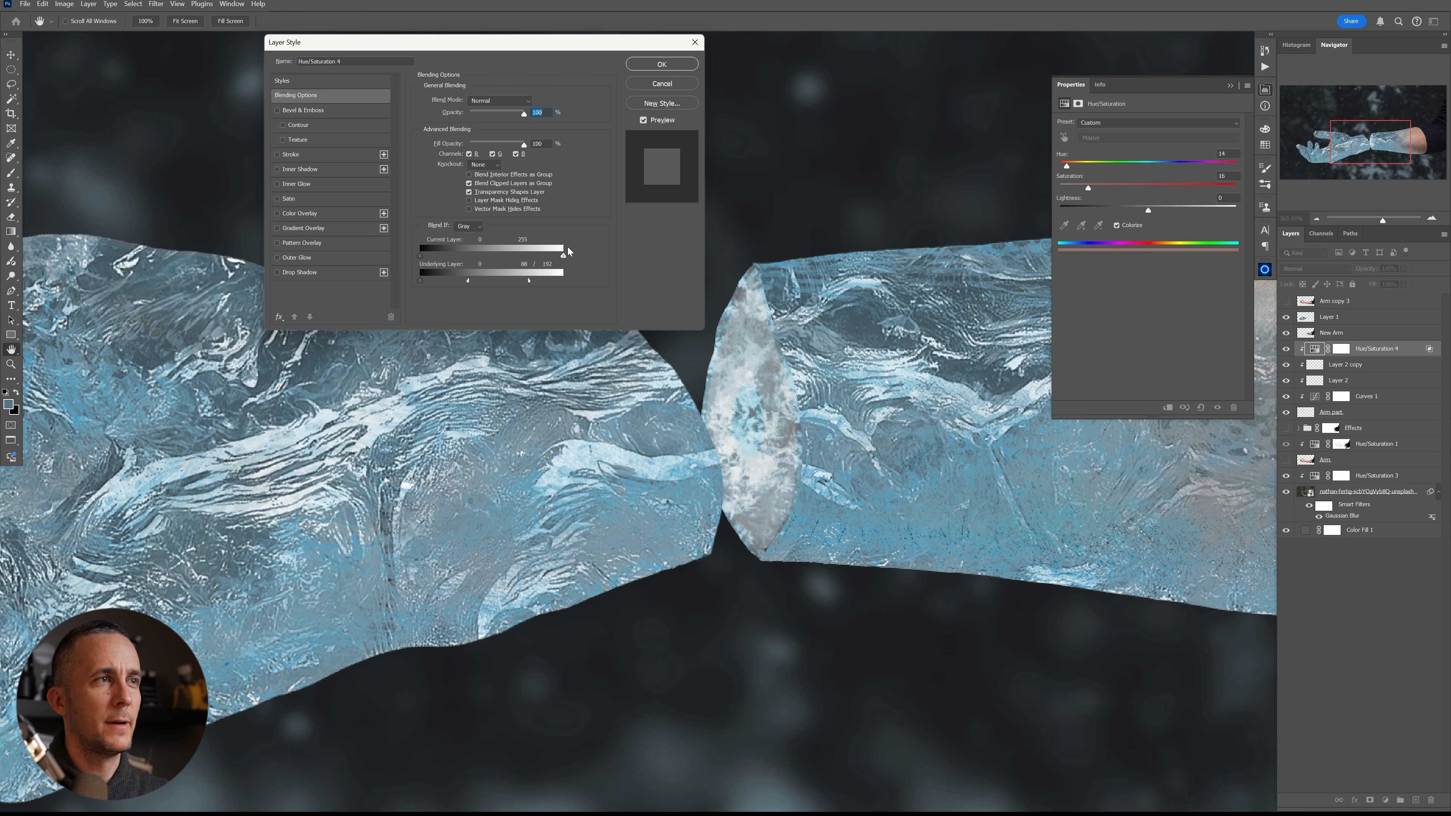
pyautogui.moveTo(467, 279); pyautogui.dragTo(524, 285)
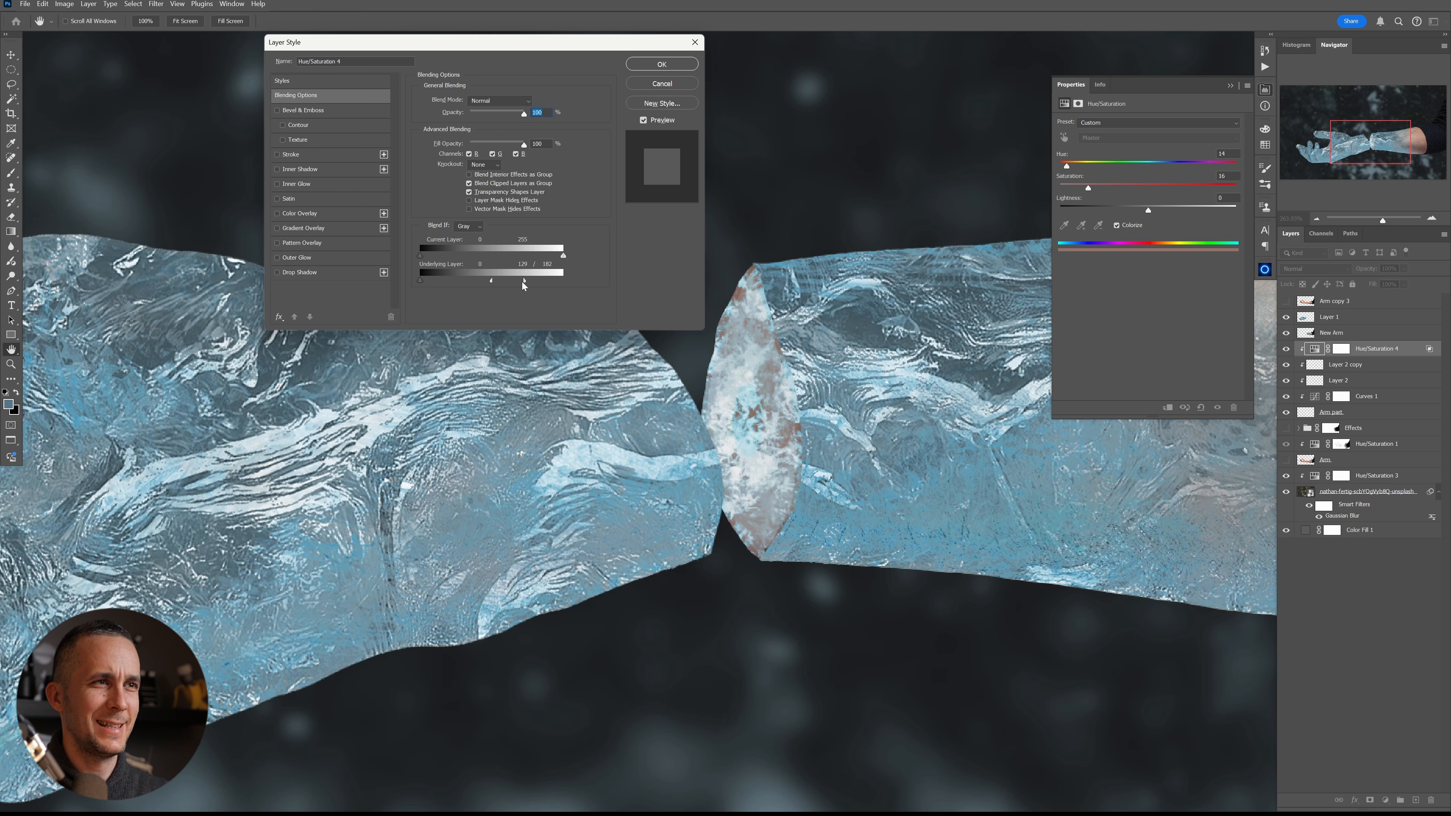
pyautogui.moveTo(513, 284); pyautogui.dragTo(486, 289)
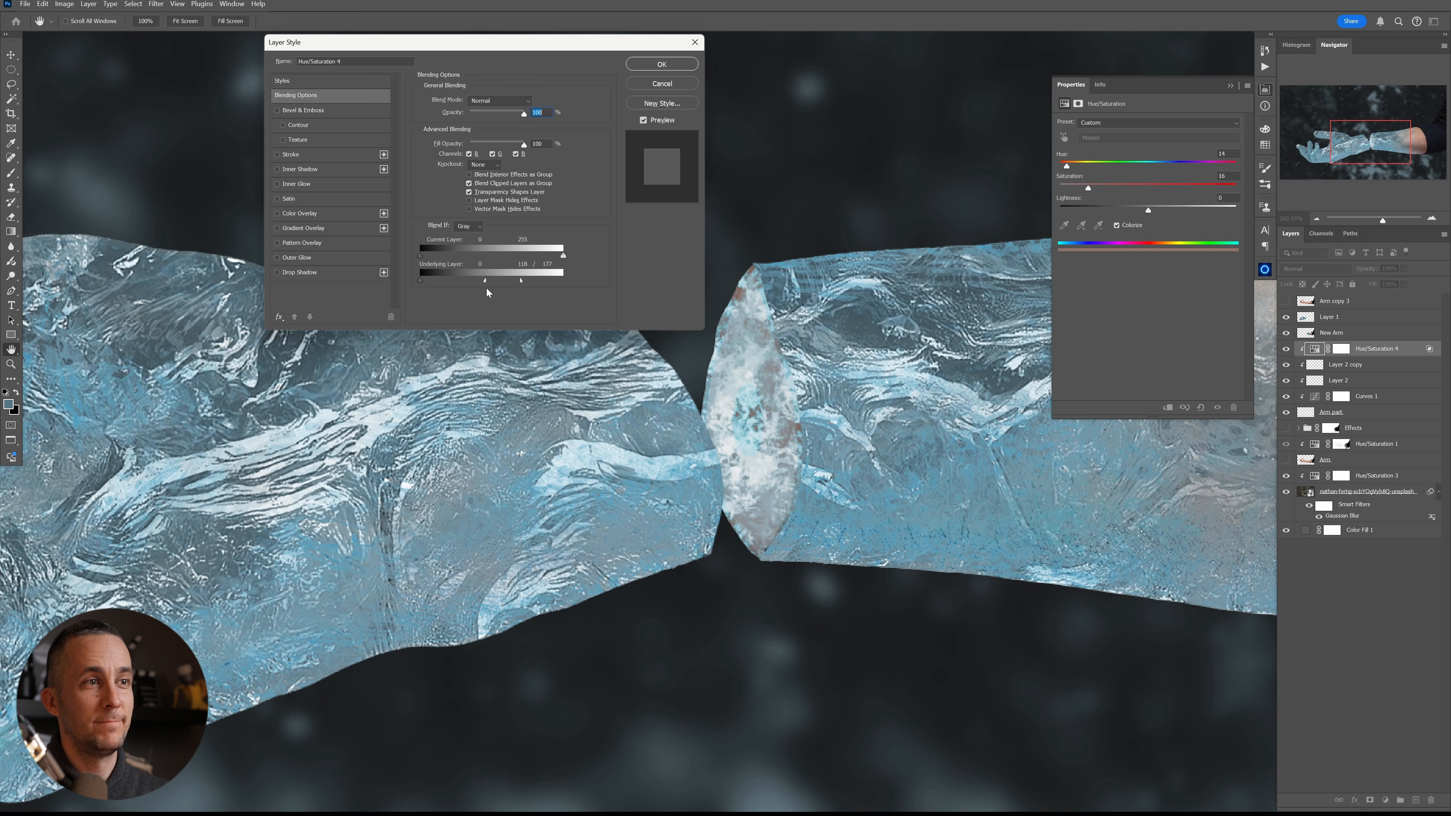
pyautogui.click(661, 64)
# - Clear the adjustment settings out of the way and examine how the cut face sits between the ice hand and the forearm
pyautogui.scroll(-8, 819, 297)
pyautogui.scroll(4, 819, 297)
pyautogui.moveTo(854, 303); pyautogui.dragTo(799, 361)
pyautogui.scroll(5, 846, 308)
pyautogui.moveTo(791, 371); pyautogui.dragTo(760, 371)
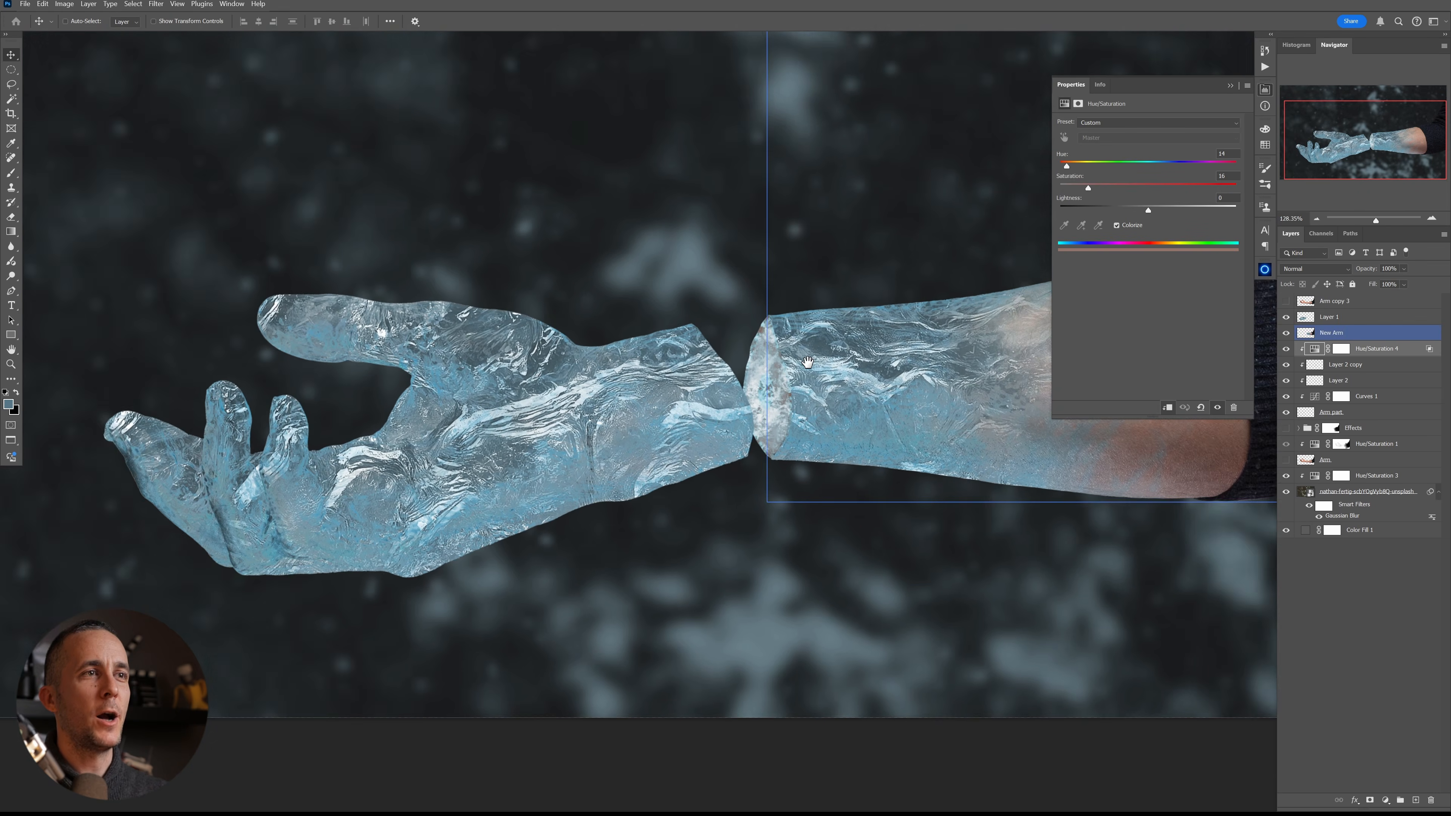
pyautogui.moveTo(857, 309); pyautogui.dragTo(836, 309)
pyautogui.moveTo(957, 230); pyautogui.dragTo(945, 266)
pyautogui.click(1231, 87)
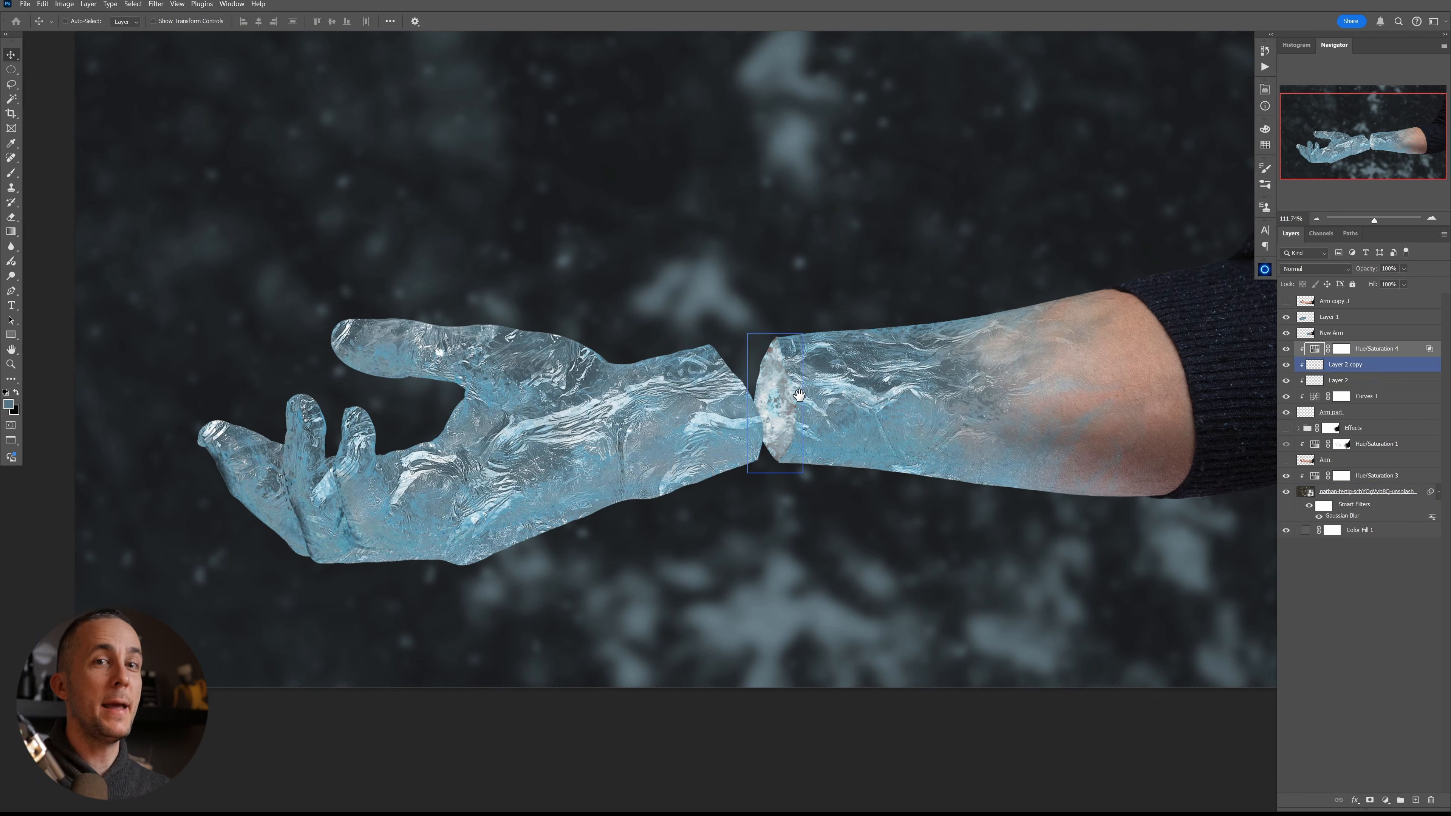
pyautogui.keyDown('ctrl'); pyautogui.click(761, 366); pyautogui.keyUp('ctrl')
pyautogui.moveTo(761, 366); pyautogui.dragTo(828, 366)
# - Group the layers from Hue/Saturation 4 down to Arm part as "Arm cross section" and check the group's contents
pyautogui.click(1303, 368)
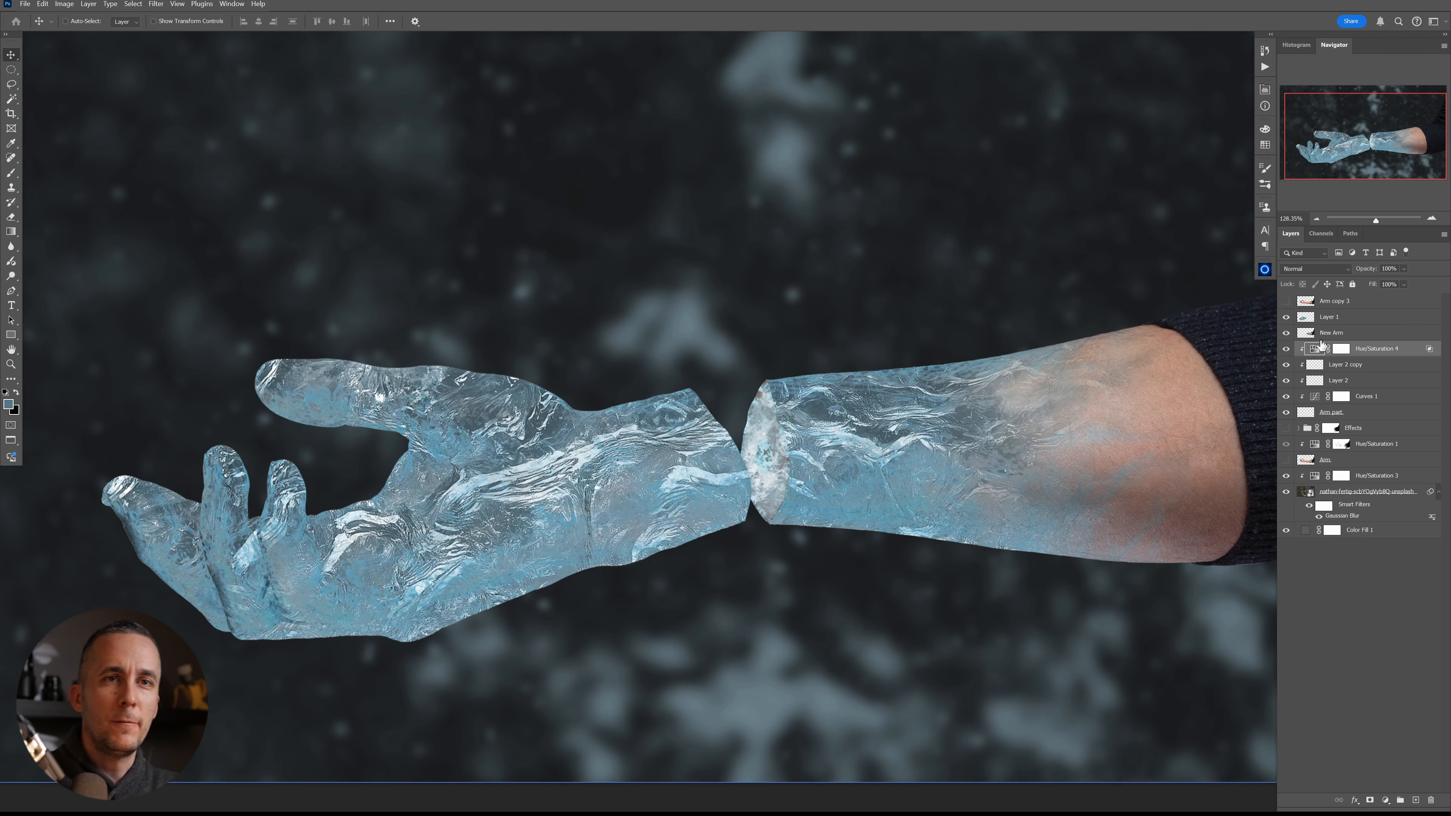
pyautogui.click(1309, 413)
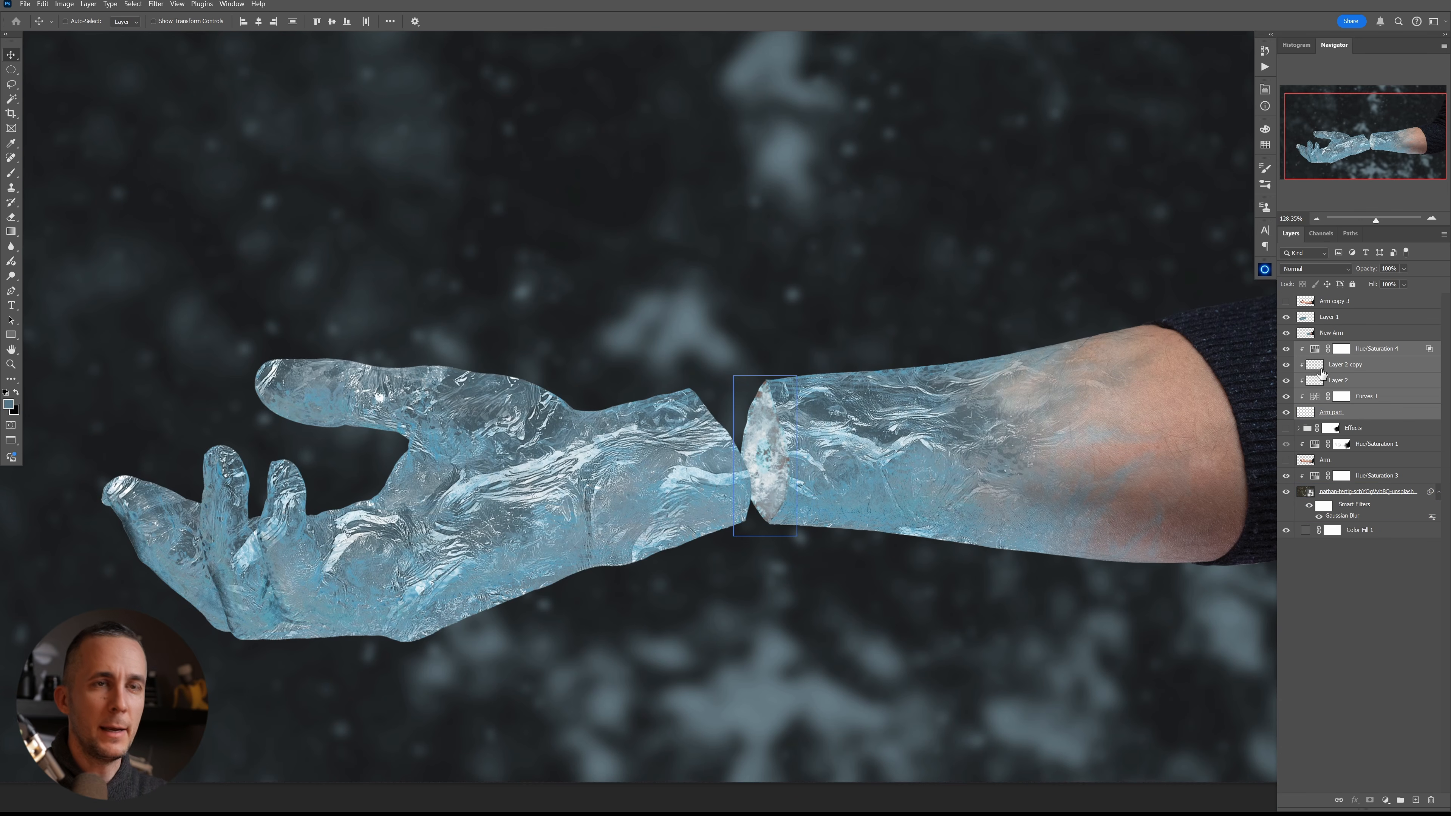
pyautogui.hotkey('ctrl', 'g')
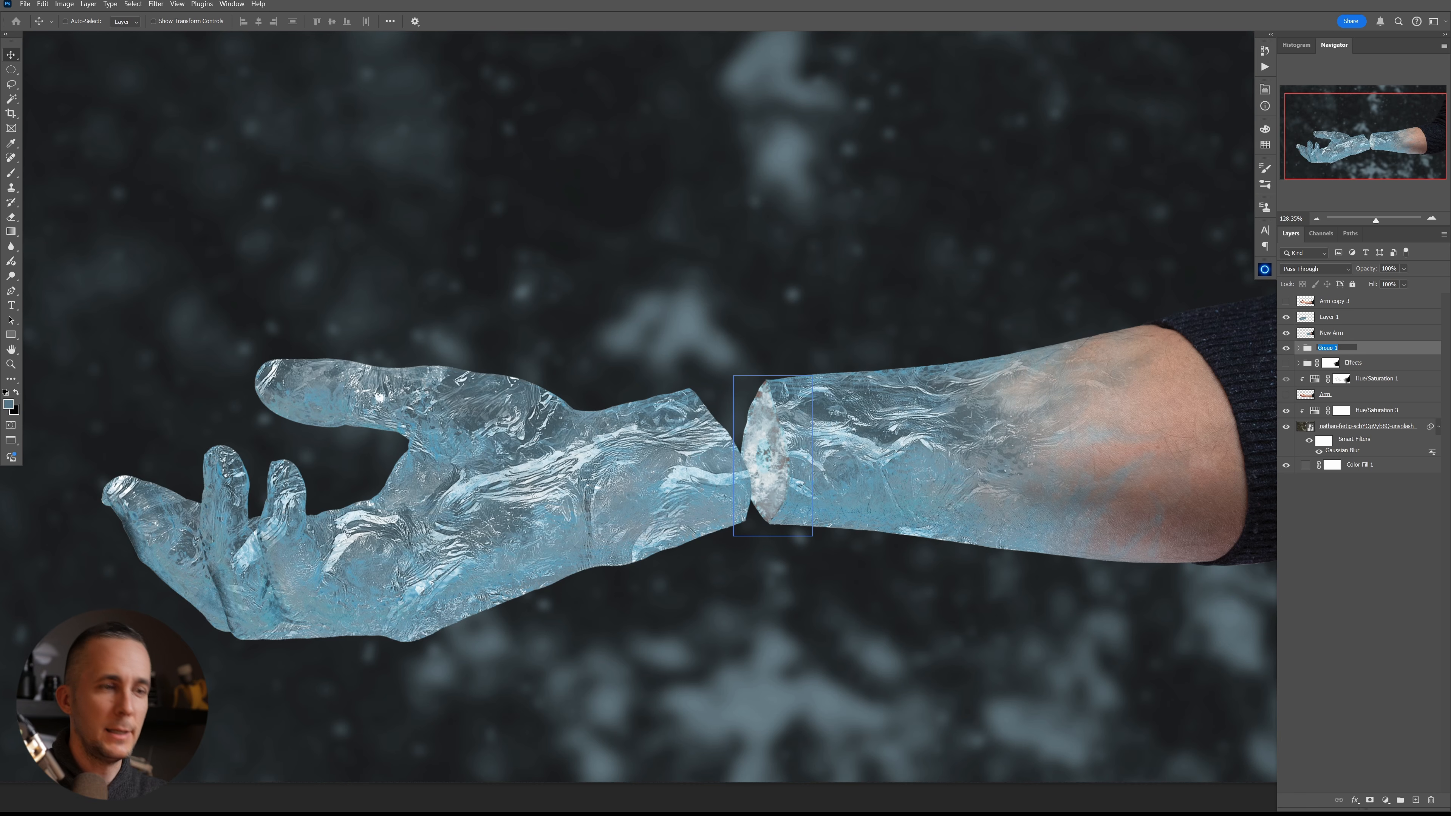
pyautogui.write('Arm cross section')
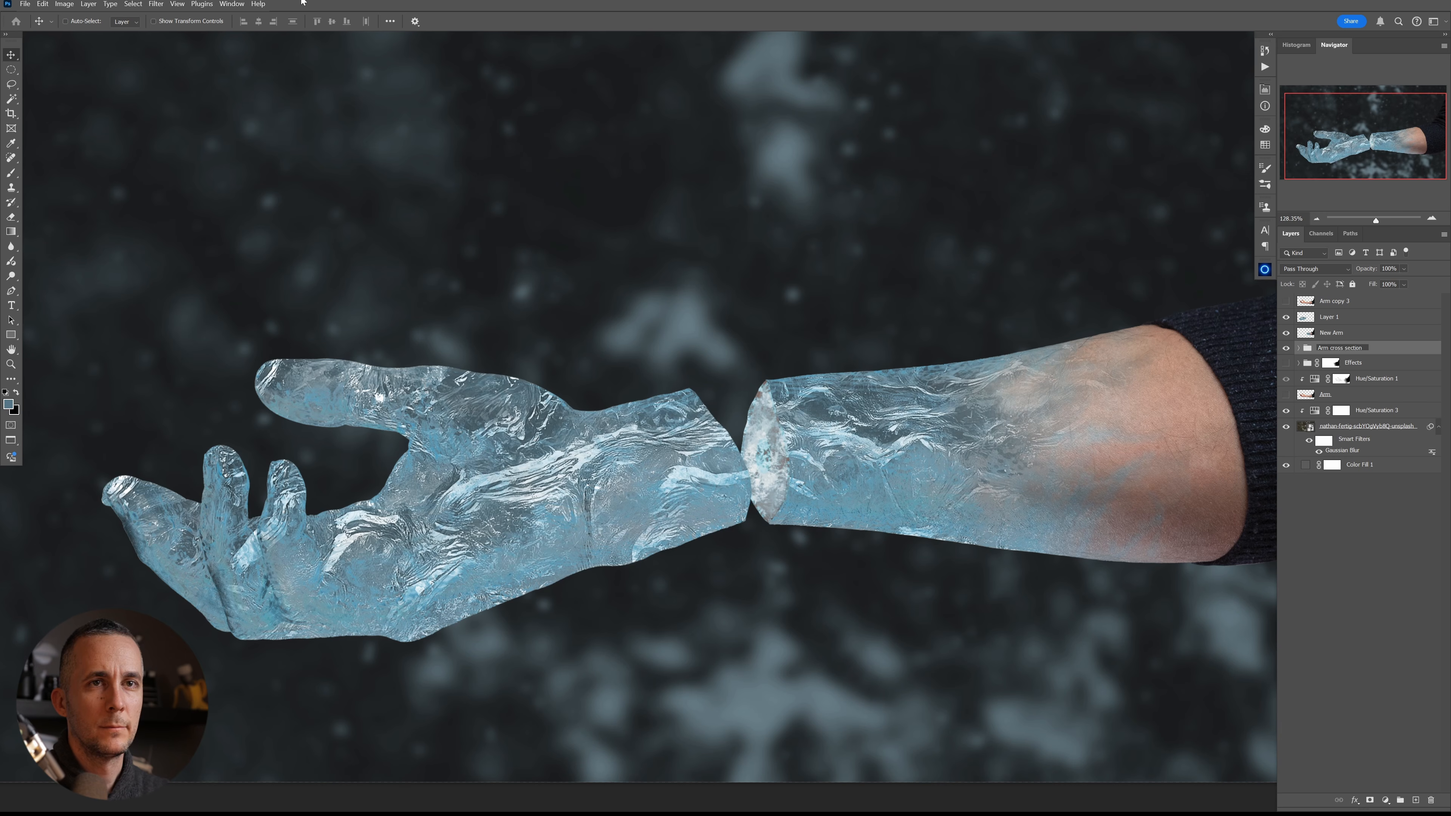
pyautogui.press('Return')
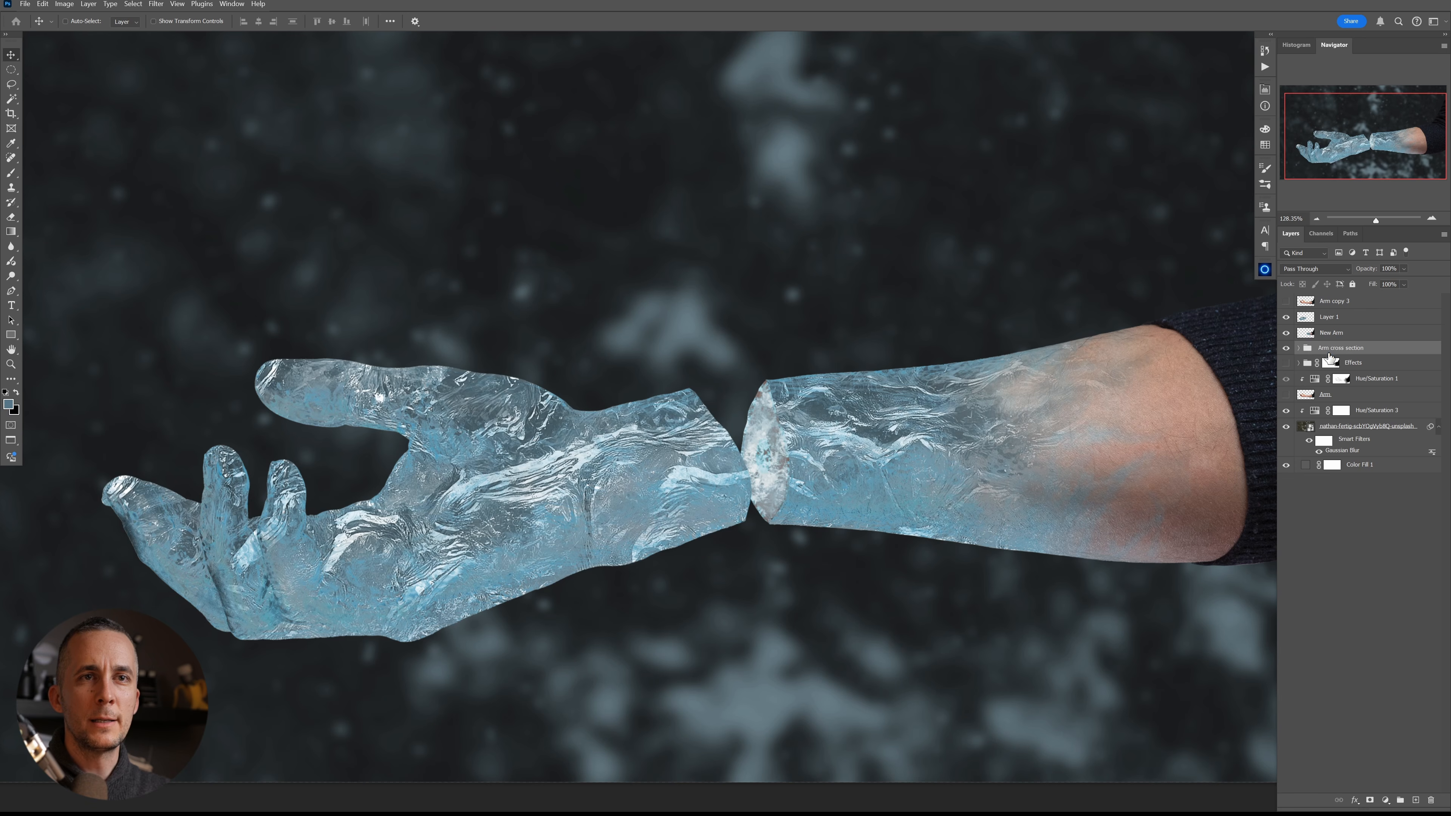
pyautogui.click(1299, 348)
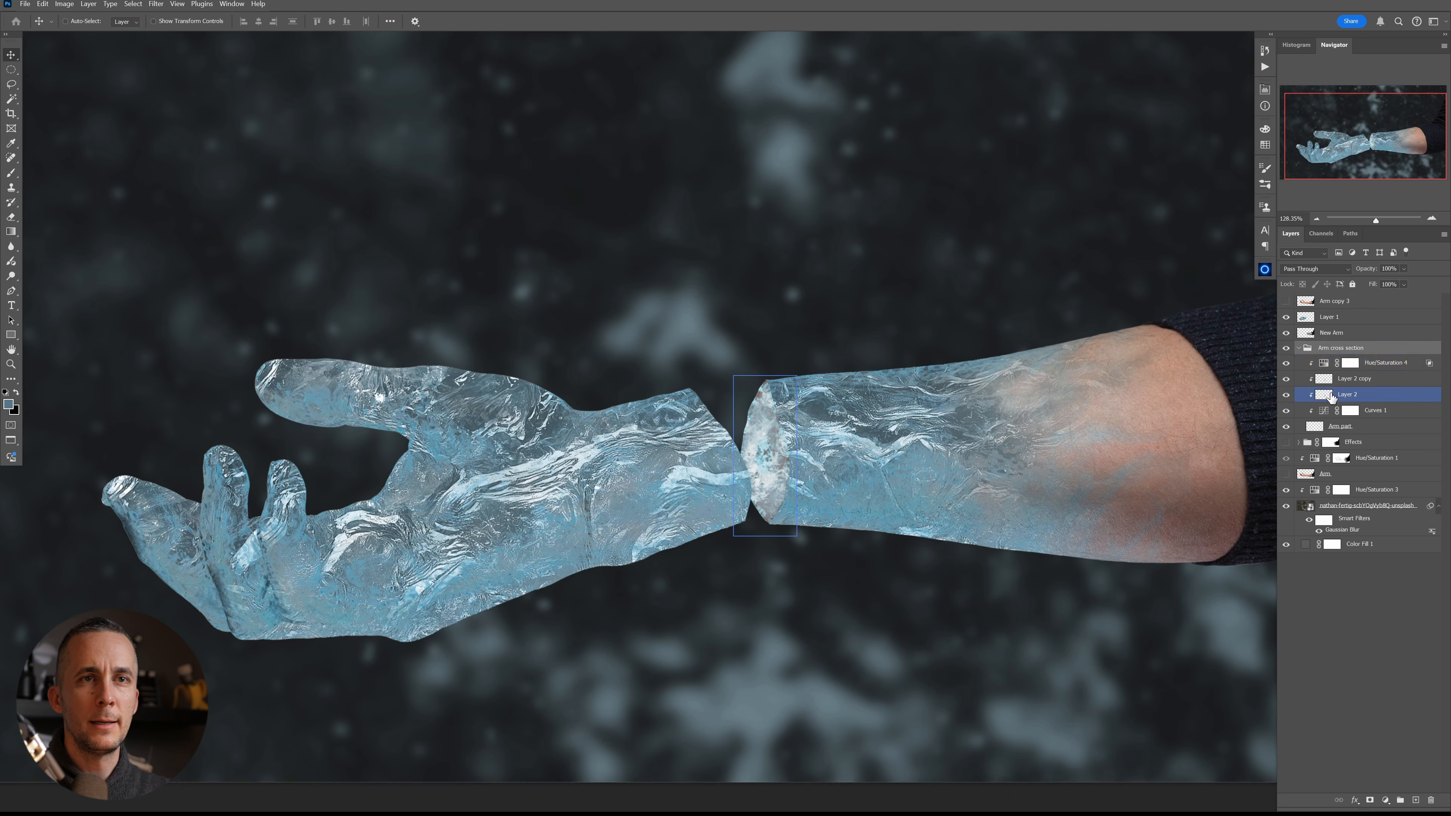
pyautogui.click(1298, 348)
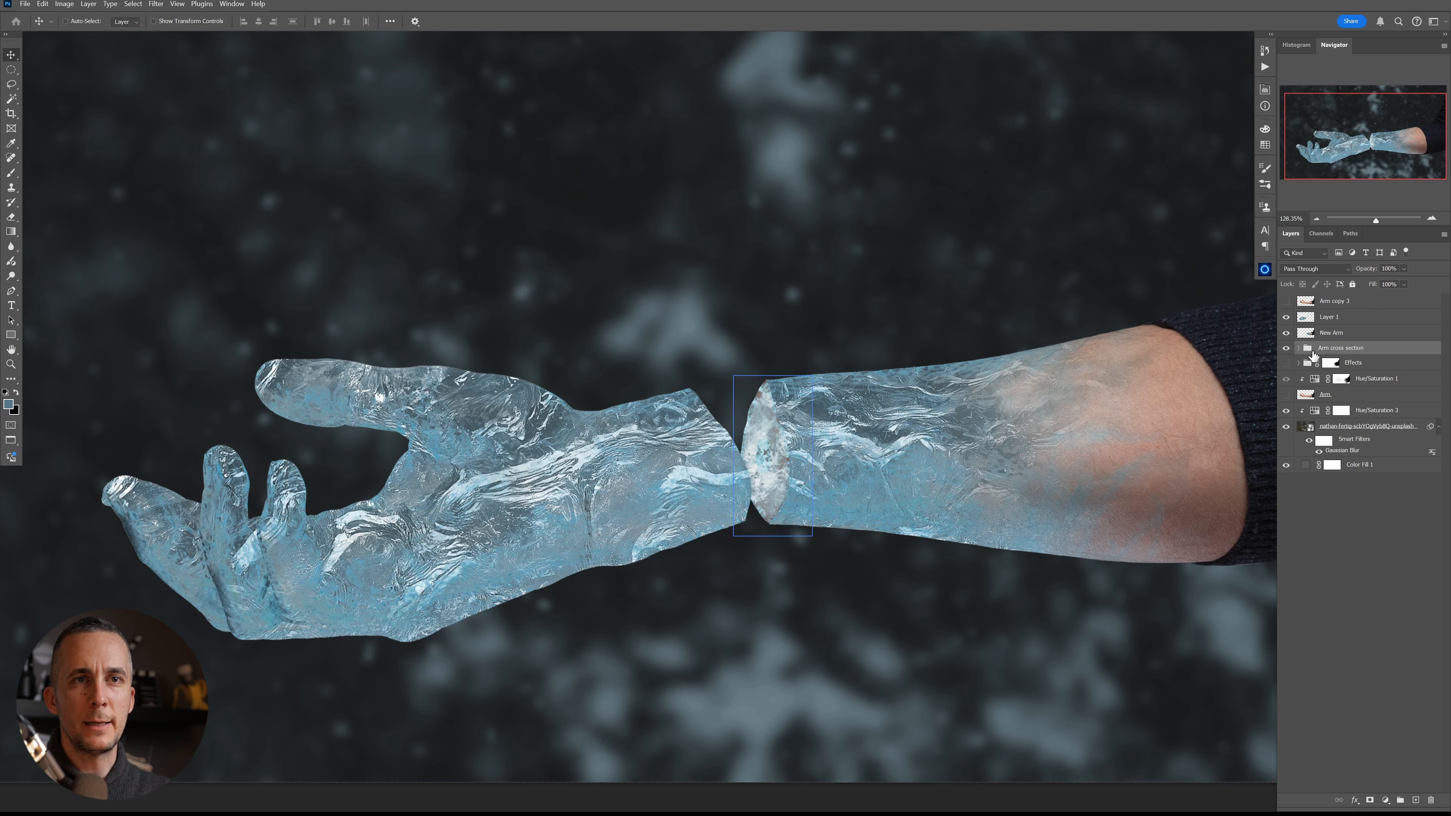
# - Identify the separated hand's layer by toggling its visibility and rename it "Palm"
pyautogui.click(1286, 317)
pyautogui.click(1286, 317)
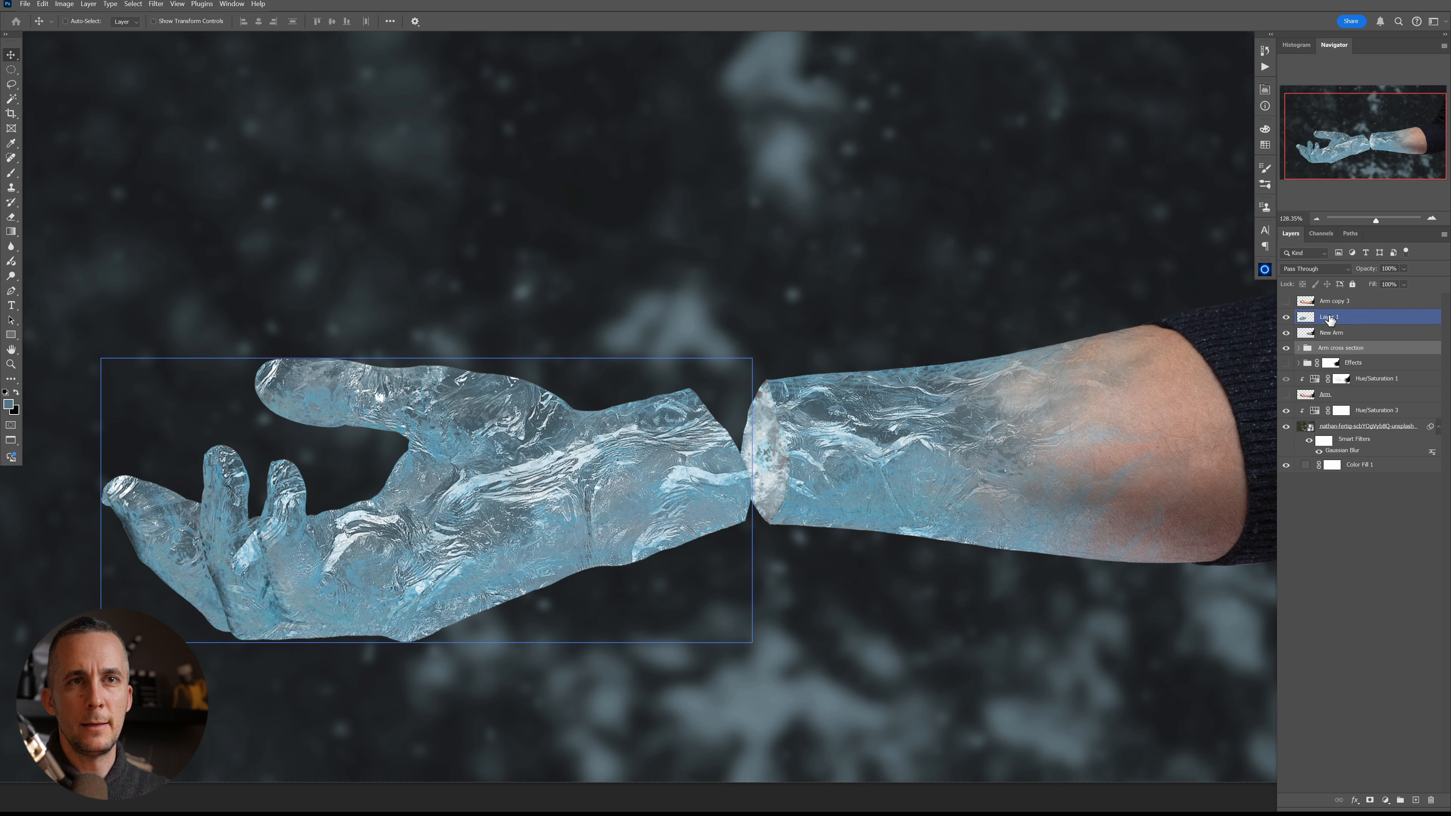
pyautogui.doubleClick(1330, 317)
pyautogui.write('Palm')
pyautogui.press('Return')
# - Identify the New Arm layer by toggling its visibility and rename it "New Arm part"
pyautogui.click(1314, 332)
pyautogui.click(1286, 333)
pyautogui.click(1286, 333)
pyautogui.doubleClick(1332, 332)
pyautogui.click(1363, 316)
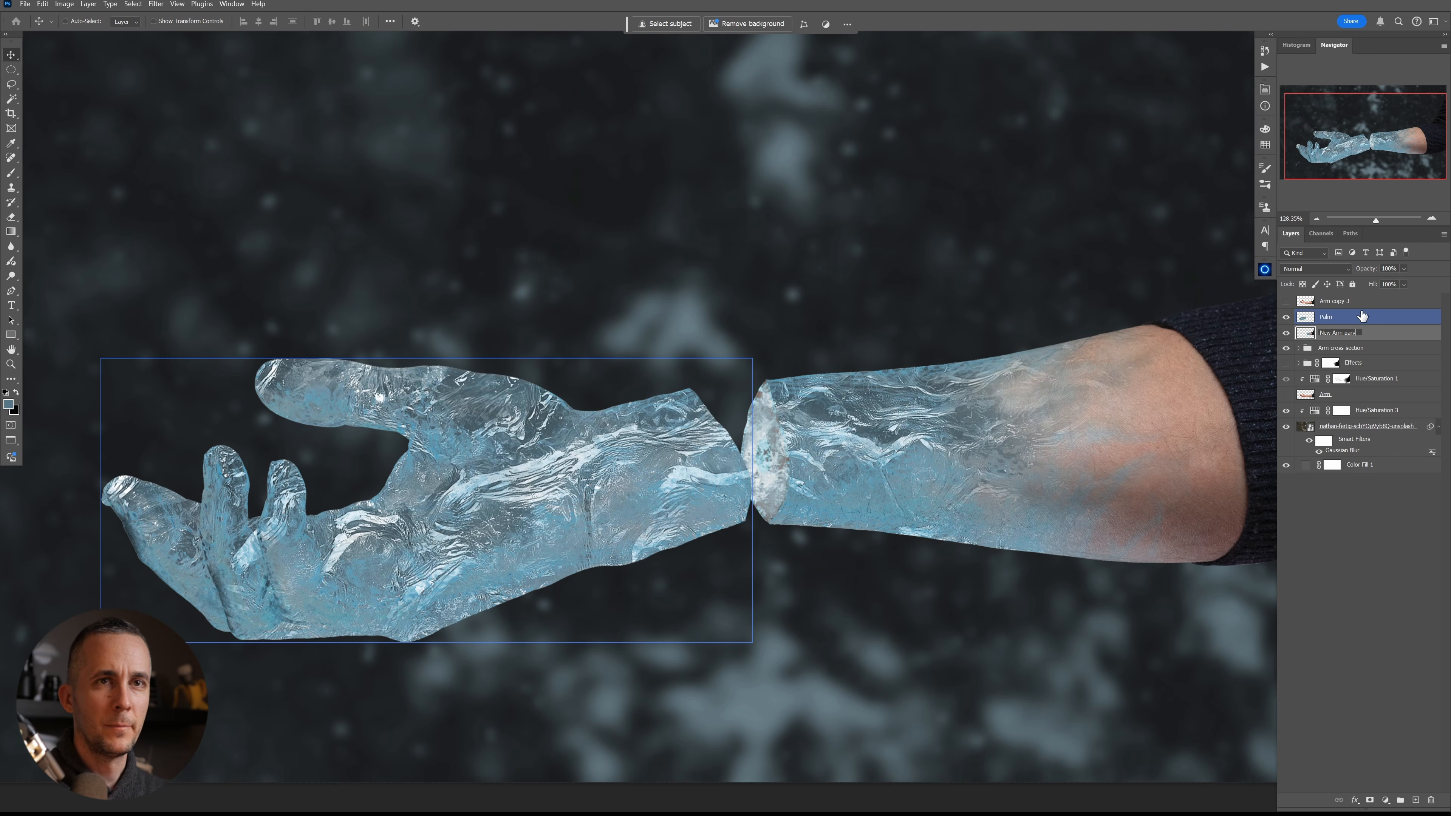
pyautogui.press('Return')
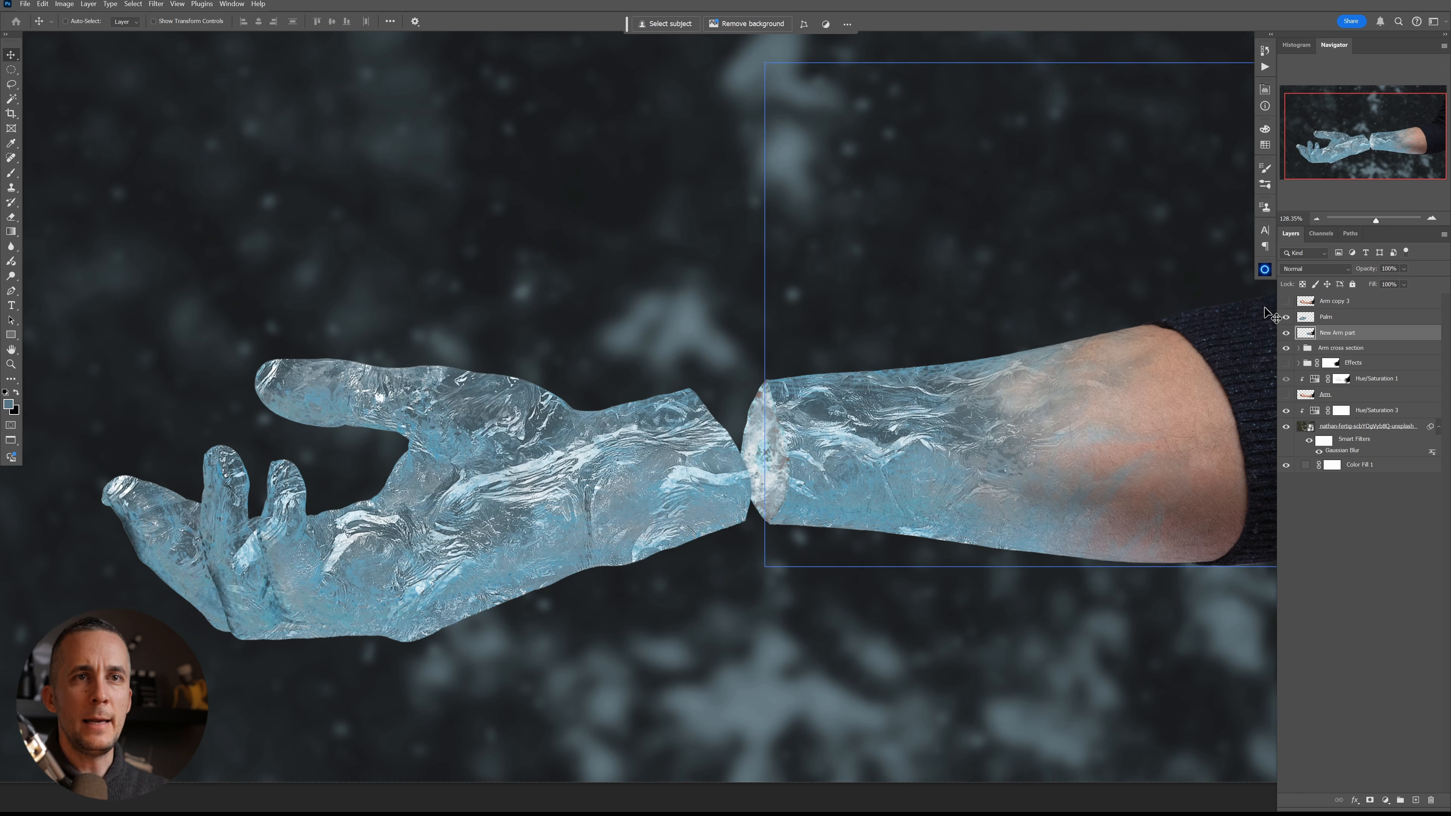
# - Add a new empty layer directly above New Arm part and name it "Debris"
pyautogui.click(1418, 800)
pyautogui.doubleClick(1329, 333)
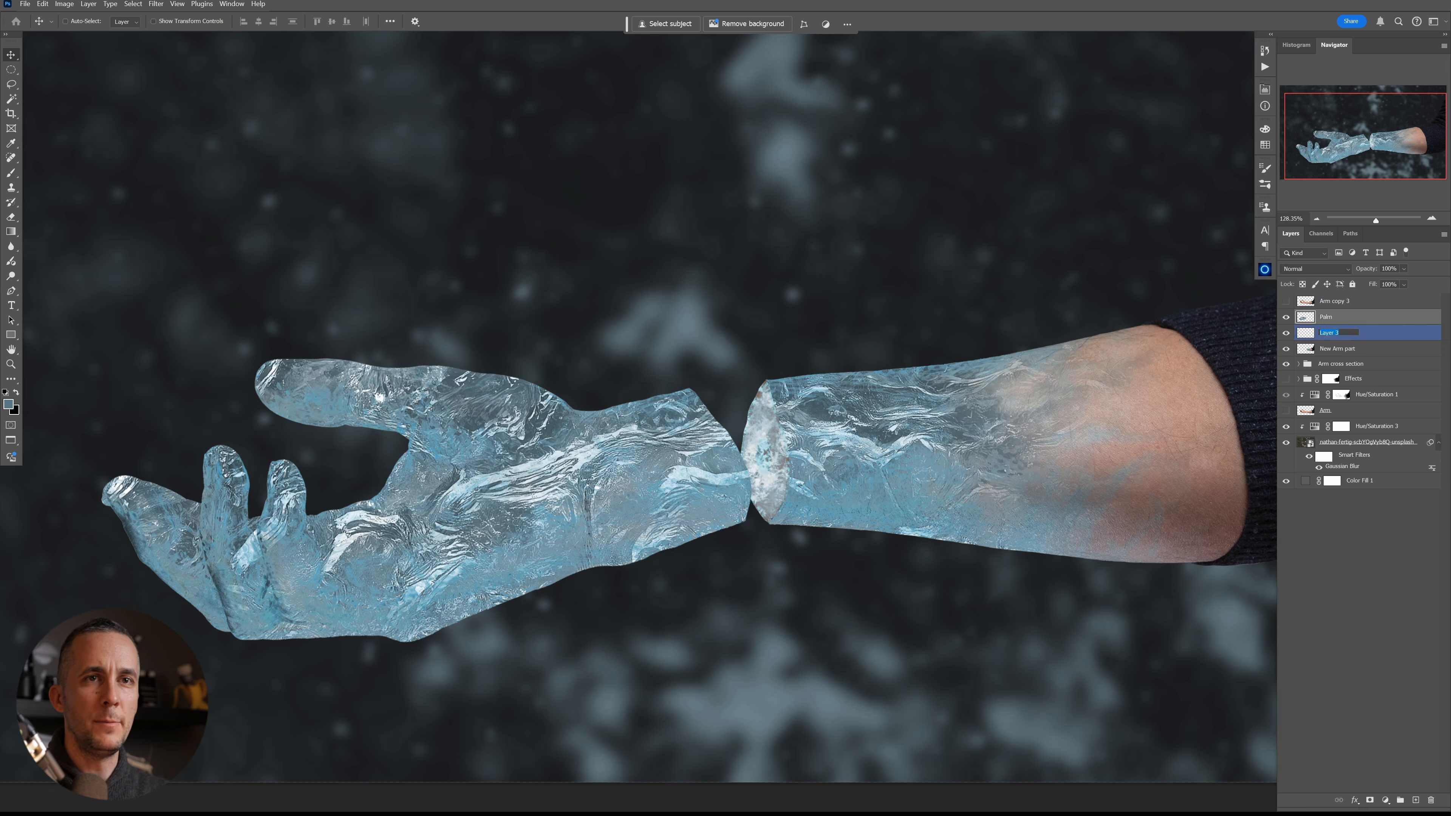
pyautogui.write('Debris')
pyautogui.press('Return')
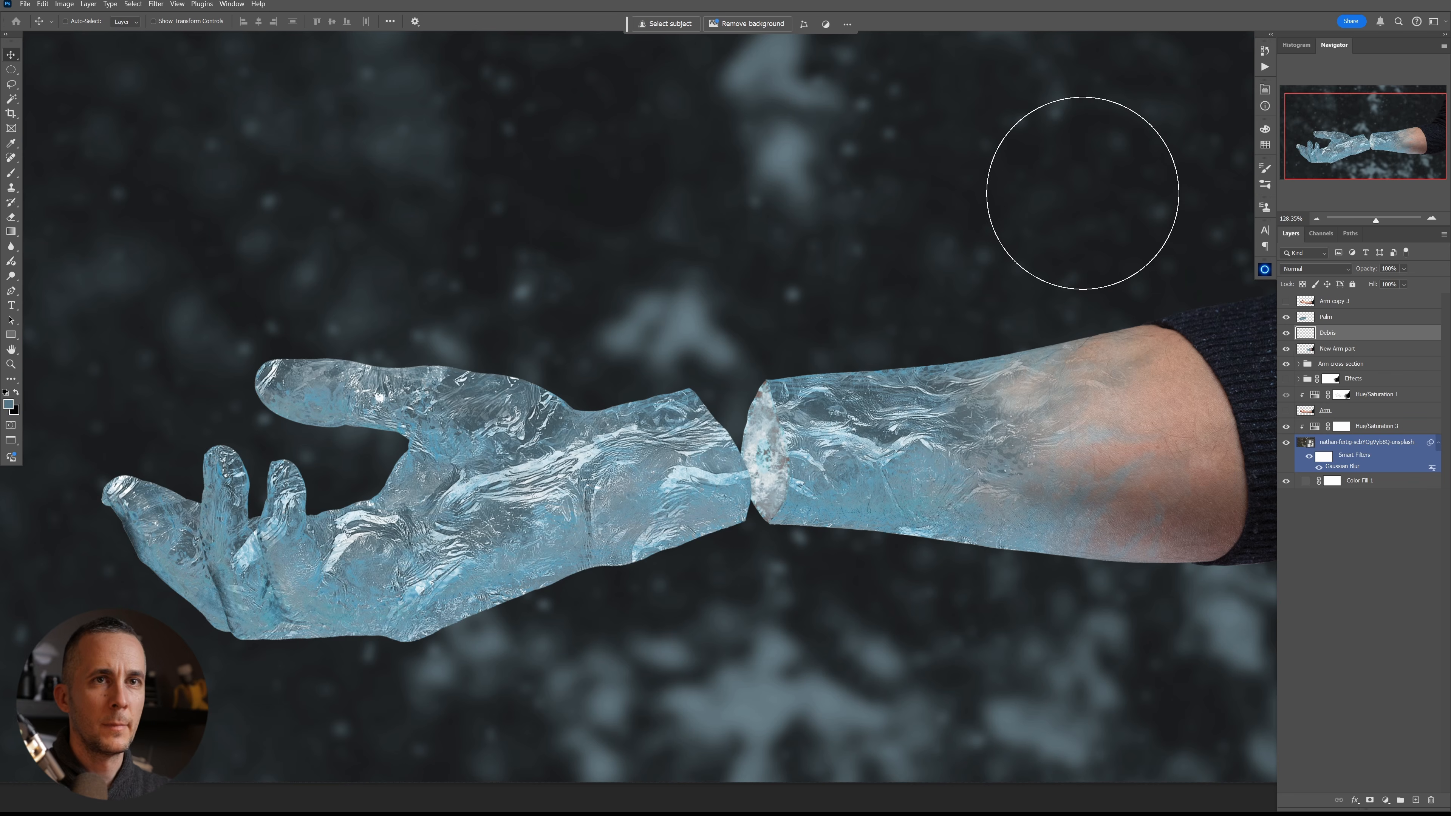
# - Choose a scattered particle brush from the brush presets for the Brush tool
pyautogui.rightClick(804, 424)
pyautogui.press('Escape')
pyautogui.press('b')
pyautogui.rightClick(838, 438)
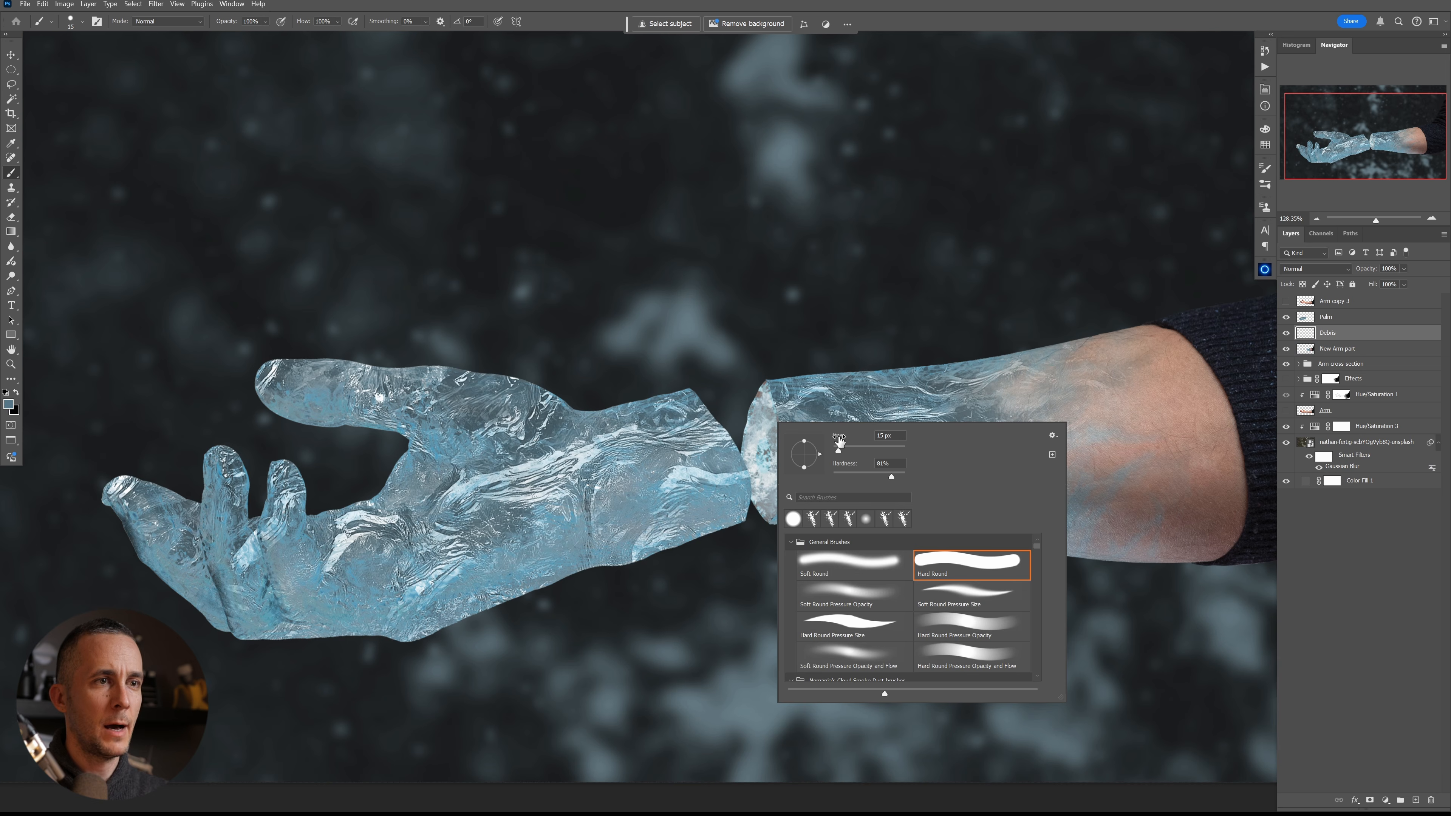
pyautogui.moveTo(1037, 545); pyautogui.dragTo(1046, 560)
pyautogui.click(841, 546)
pyautogui.press('Return')
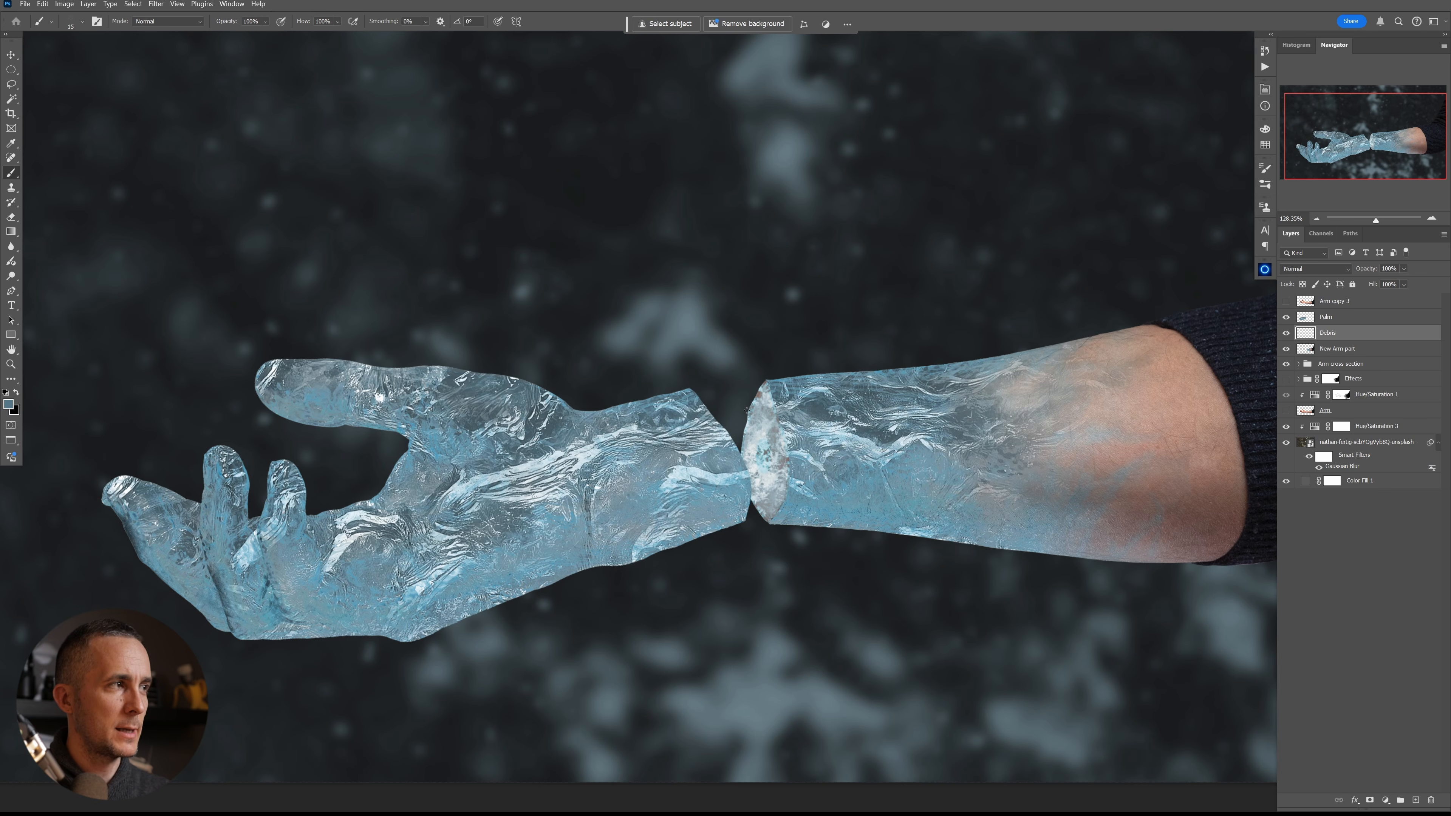
# - Sample a light ice tone from the hand and dab scattered particles around the wrist break on the Debris layer
pyautogui.keyDown('alt'); pyautogui.click(702, 475); pyautogui.keyUp('alt')
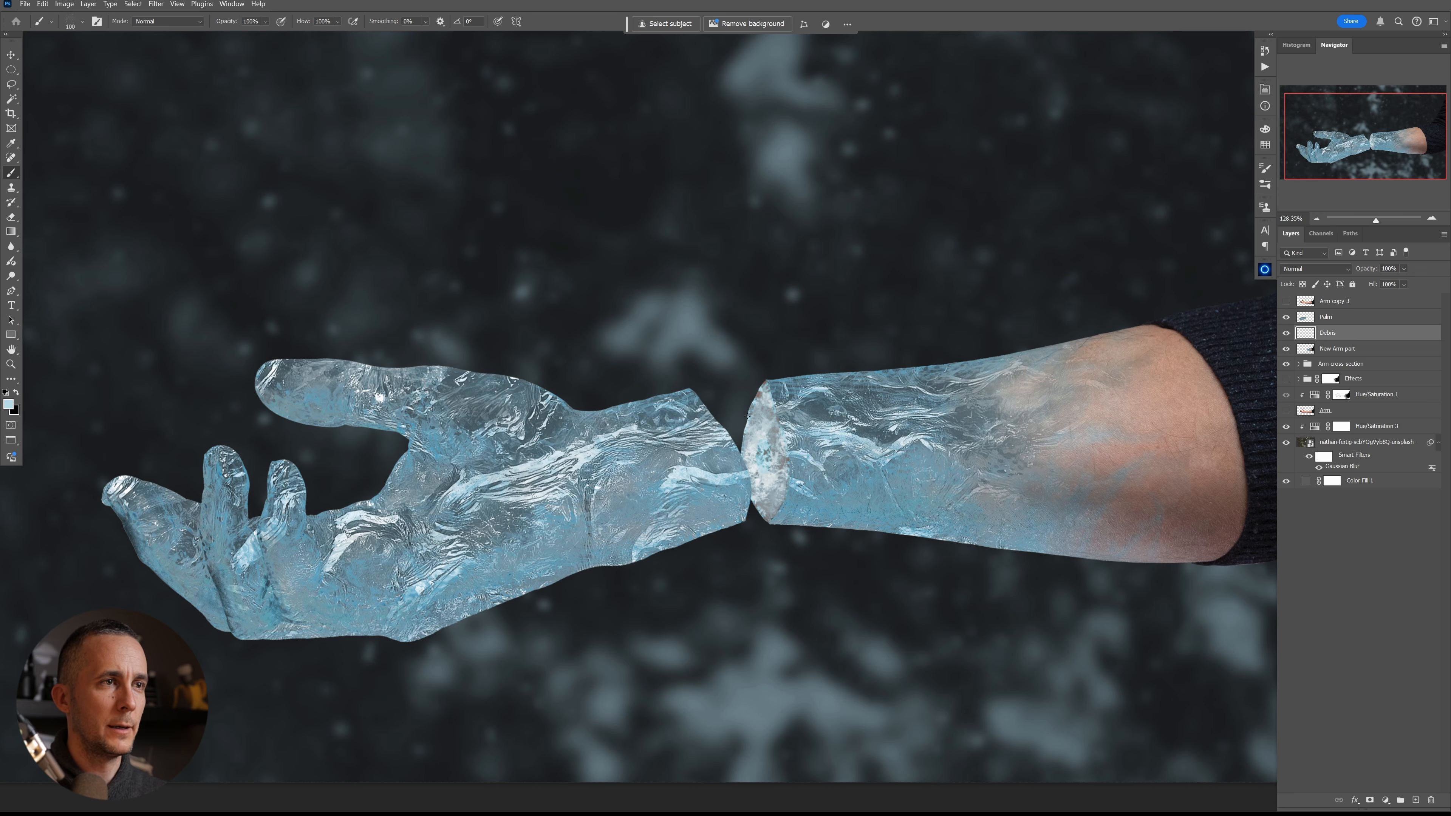
pyautogui.scroll(5, 738, 418)
pyautogui.click(753, 370)
pyautogui.scroll(-6, 762, 458)
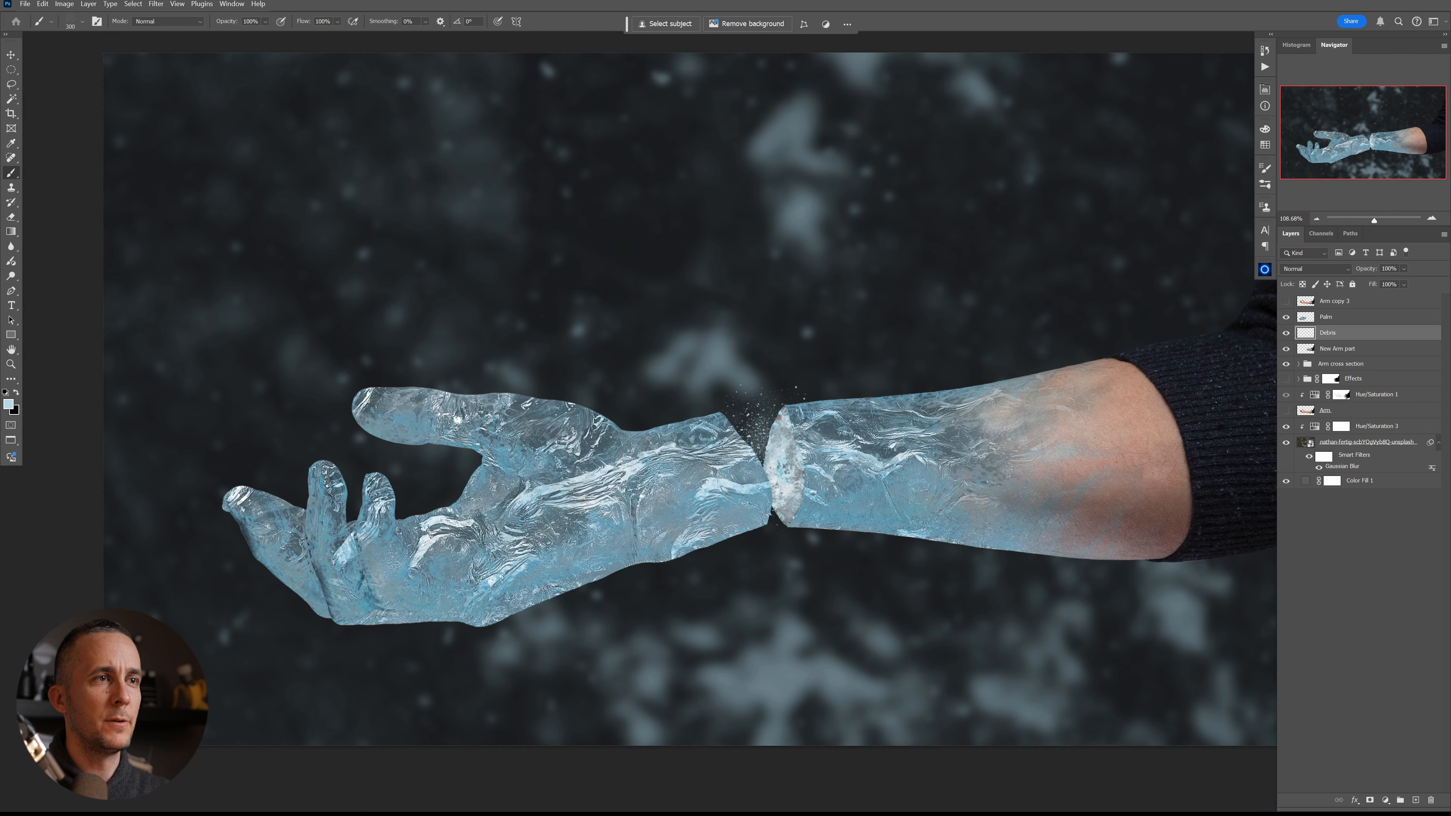
pyautogui.scroll(1, 787, 523)
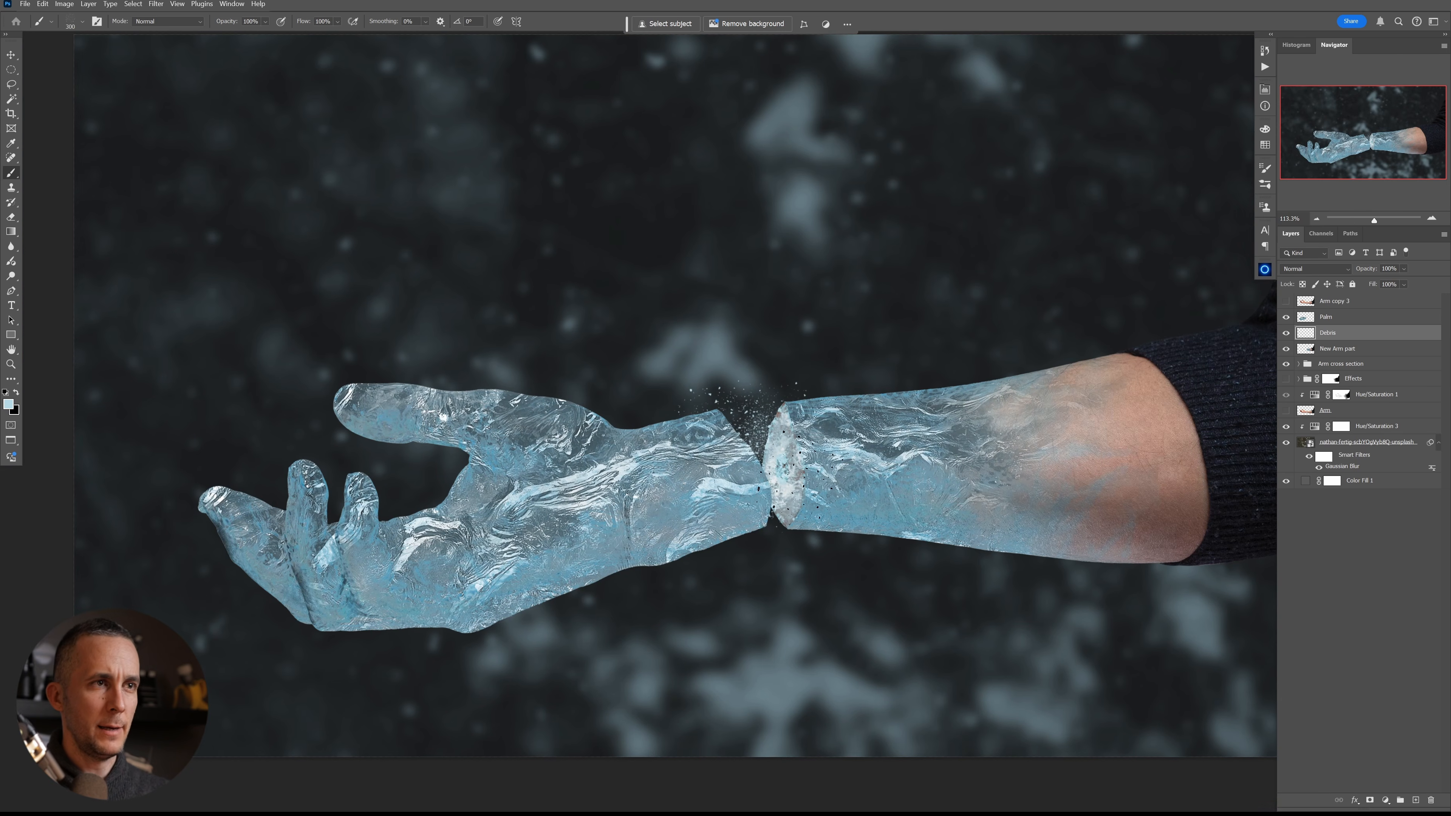
pyautogui.scroll(-2, 840, 469)
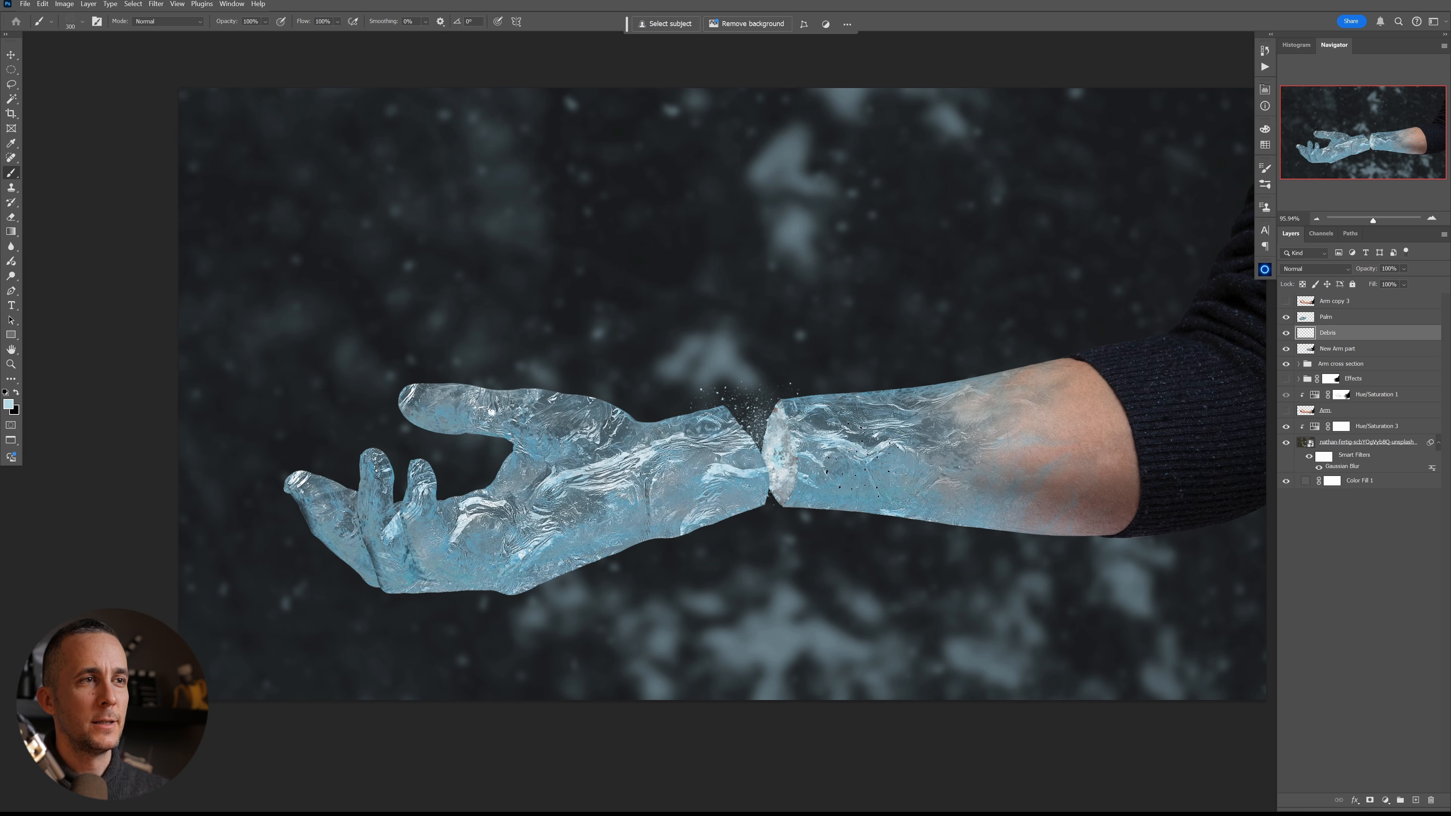
# - Paste the shattered-ice image above the Debris layer and set its blend mode to Screen
pyautogui.hotkey('ctrl', 'v')
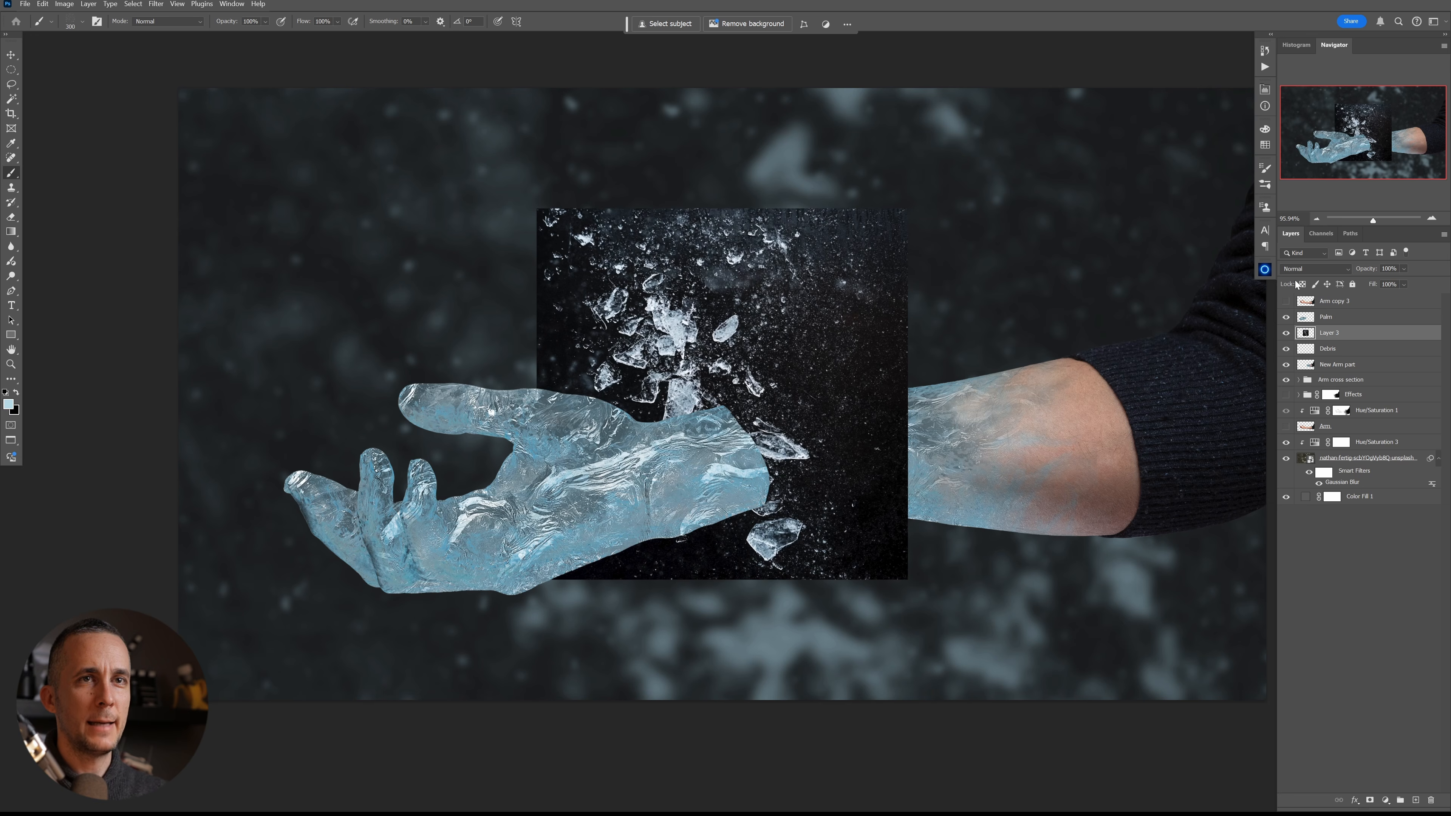
pyautogui.click(1323, 269)
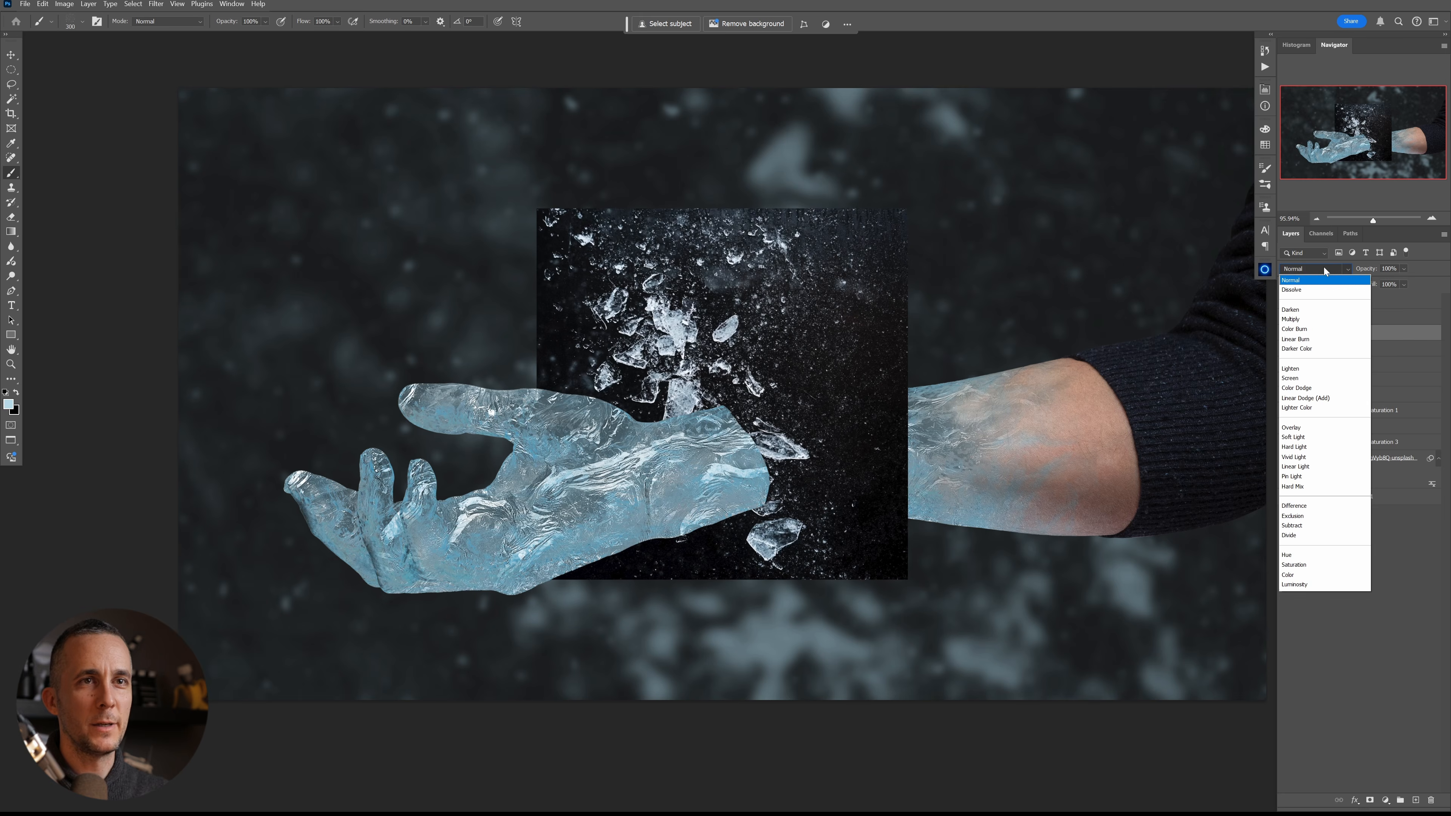
pyautogui.click(1311, 378)
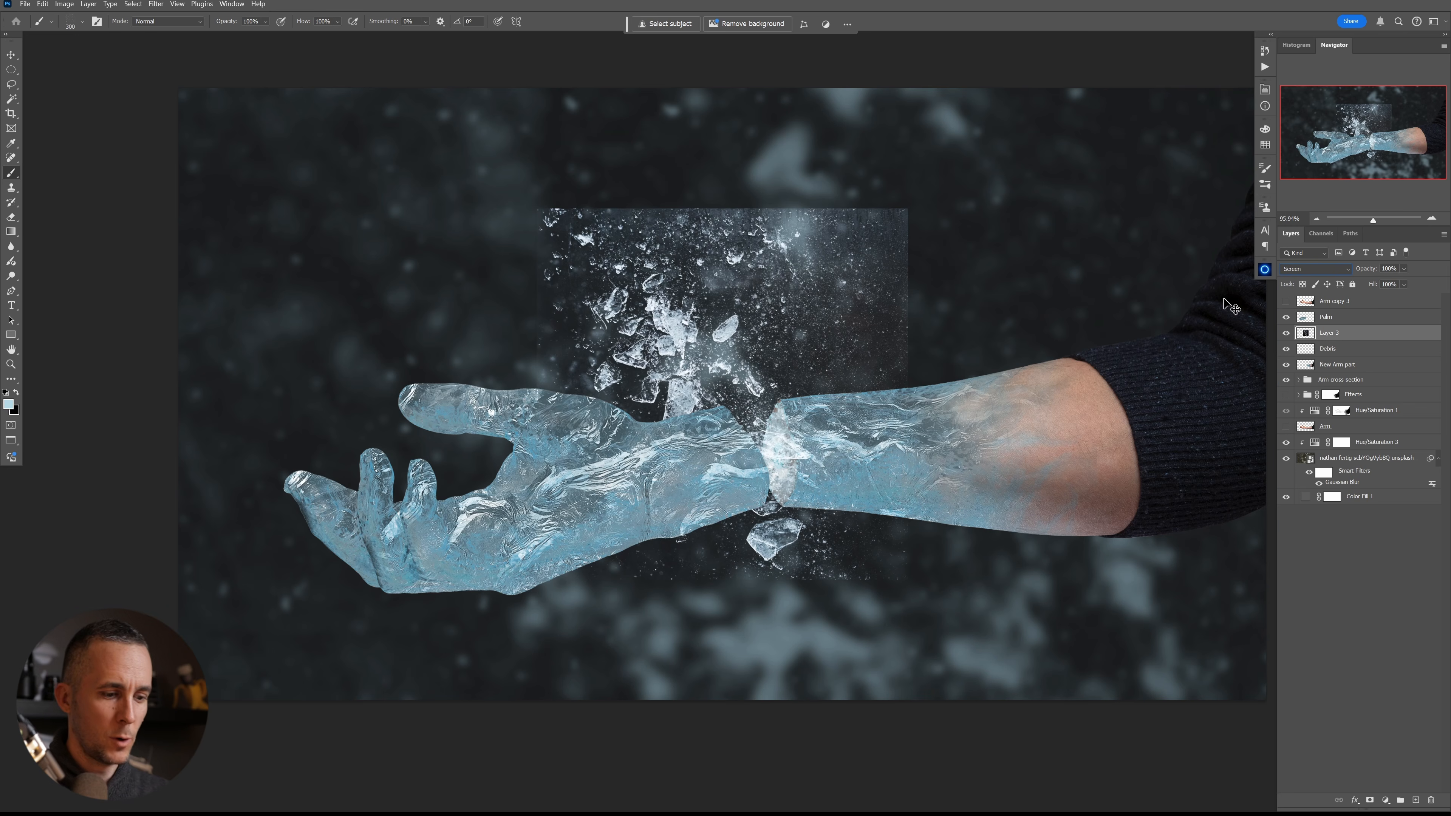
# - Apply Levels to the shattered-ice layer with input black at 69 and input white at 216
pyautogui.hotkey('ctrl', 'l')
pyautogui.moveTo(971, 319); pyautogui.dragTo(997, 322)
pyautogui.moveTo(1111, 314); pyautogui.dragTo(1090, 317)
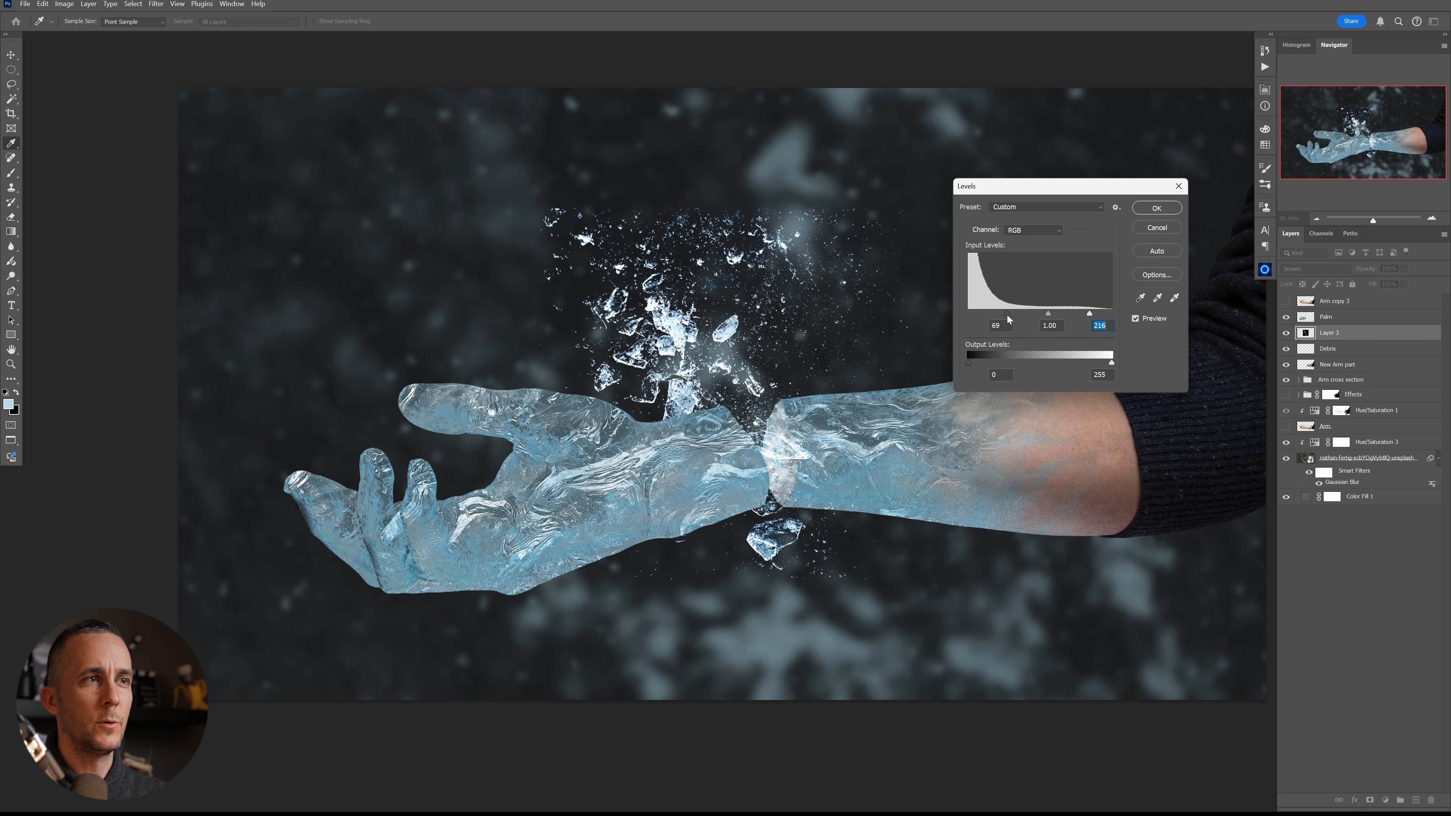
pyautogui.click(1157, 208)
# - Scale the shattered-ice layer to roughly half size, rotate it about 12°, and place it over the gap between palm and forearm
pyautogui.hotkey('ctrl', 't')
pyautogui.moveTo(794, 152); pyautogui.dragTo(819, 541)
pyautogui.moveTo(852, 258); pyautogui.dragTo(563, 295)
pyautogui.moveTo(755, 380); pyautogui.dragTo(803, 425)
pyautogui.moveTo(909, 319); pyautogui.dragTo(885, 295)
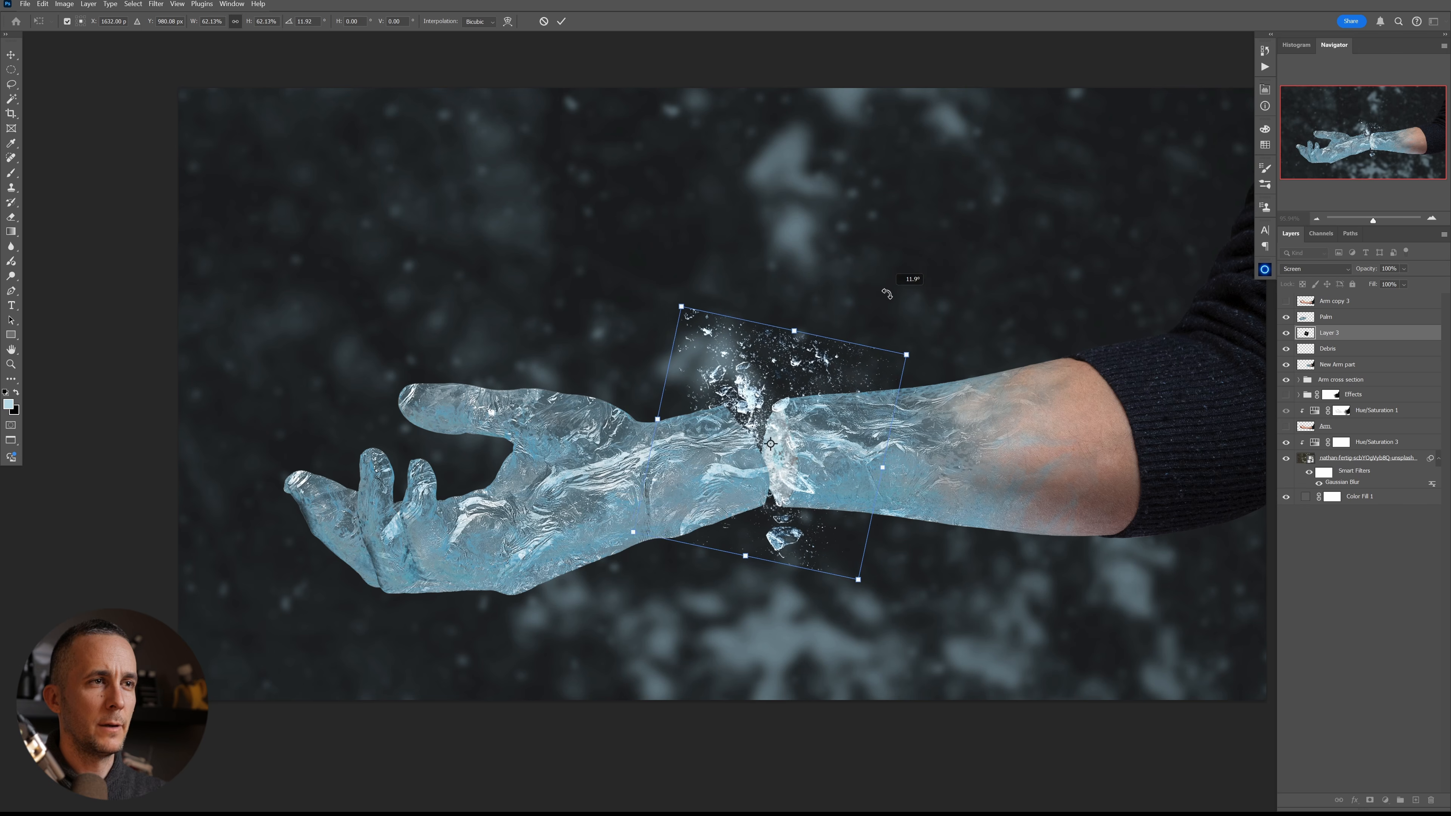
pyautogui.moveTo(819, 416); pyautogui.dragTo(810, 398)
pyautogui.moveTo(899, 336); pyautogui.dragTo(875, 350)
pyautogui.moveTo(794, 415)
pyautogui.mouseDown()
pyautogui.moveTo(813, 422)
pyautogui.moveTo(804, 414)
pyautogui.mouseUp()
pyautogui.moveTo(802, 424); pyautogui.dragTo(830, 426)
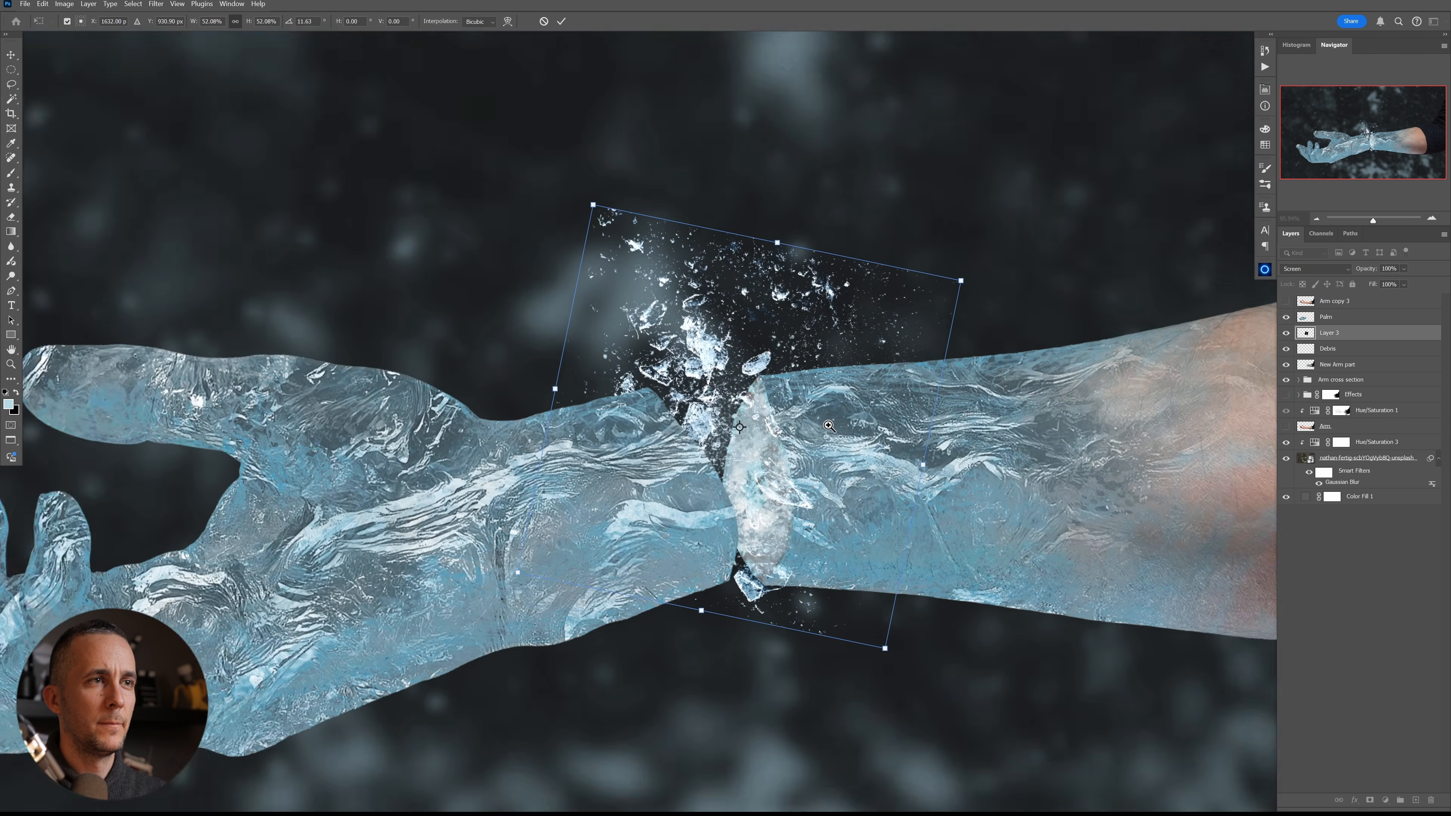
pyautogui.moveTo(980, 260); pyautogui.dragTo(908, 328)
pyautogui.press('Return')
pyautogui.moveTo(731, 324)
pyautogui.mouseDown()
pyautogui.moveTo(674, 324)
pyautogui.moveTo(725, 324)
pyautogui.mouseUp()
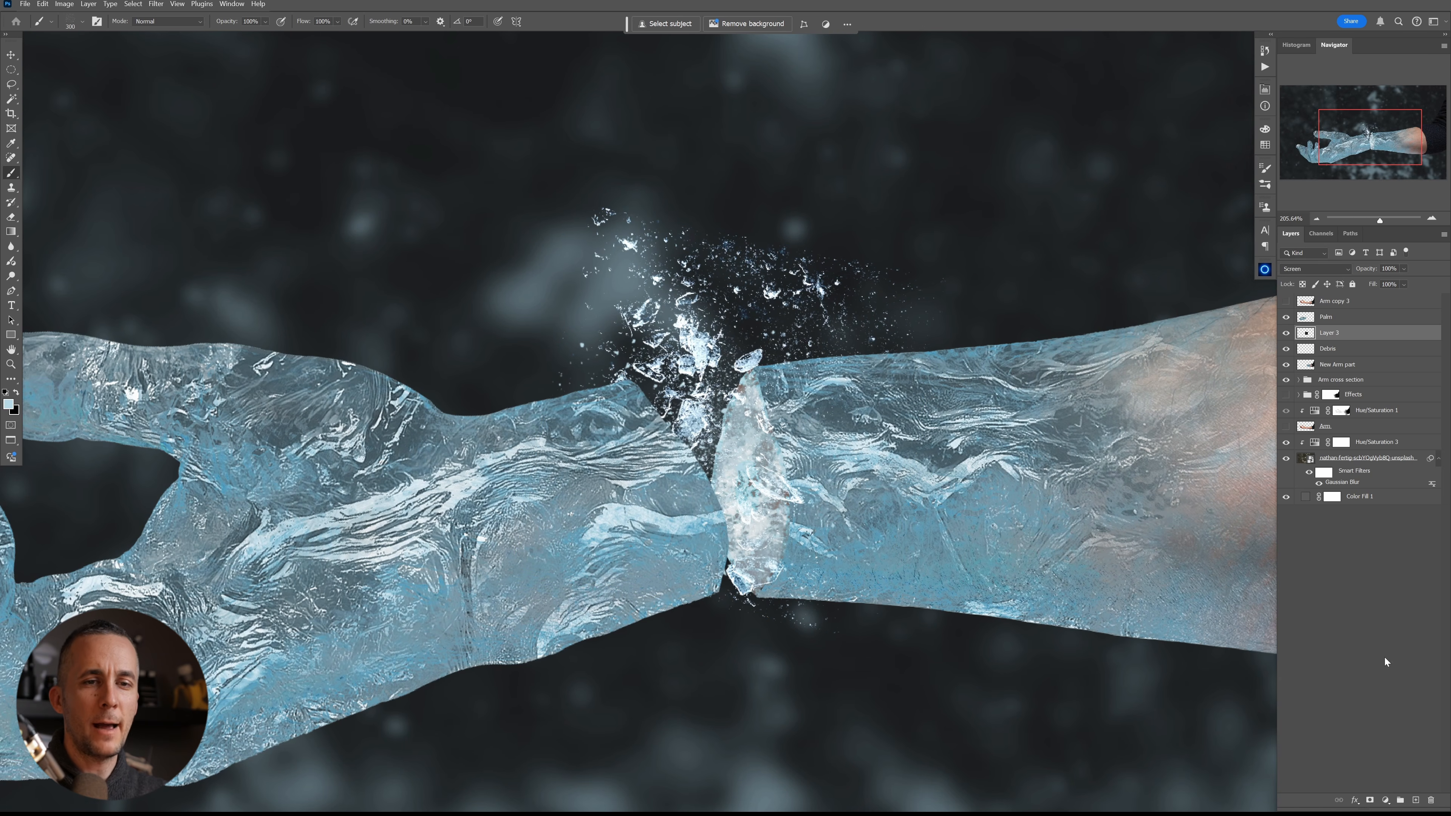
# - Add a layer mask to the shattered-ice layer and hide its stray outer particles with a rough textured brush in black
pyautogui.click(1370, 801)
pyautogui.rightClick(777, 338)
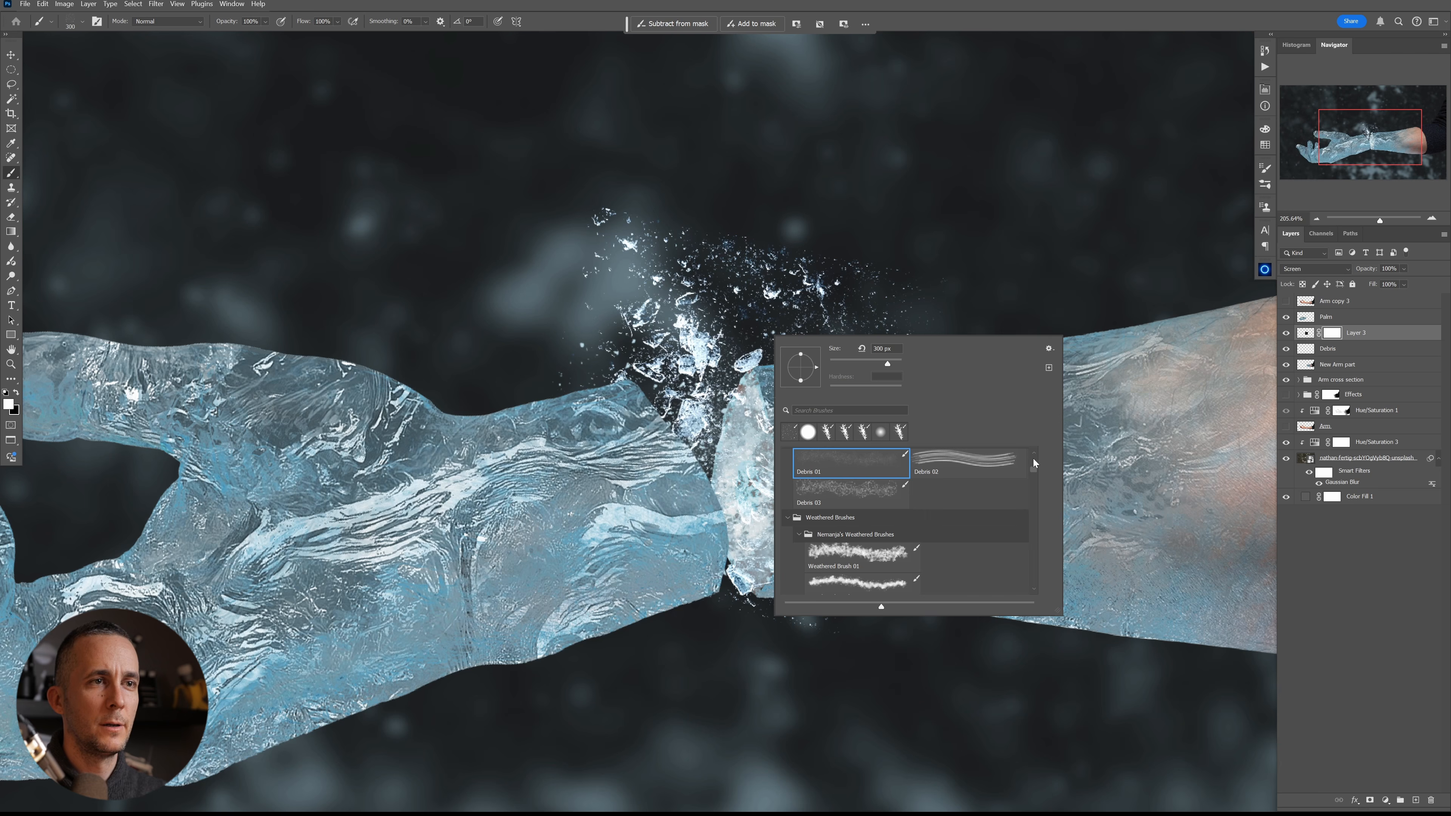
pyautogui.click(847, 427)
pyautogui.press('Return')
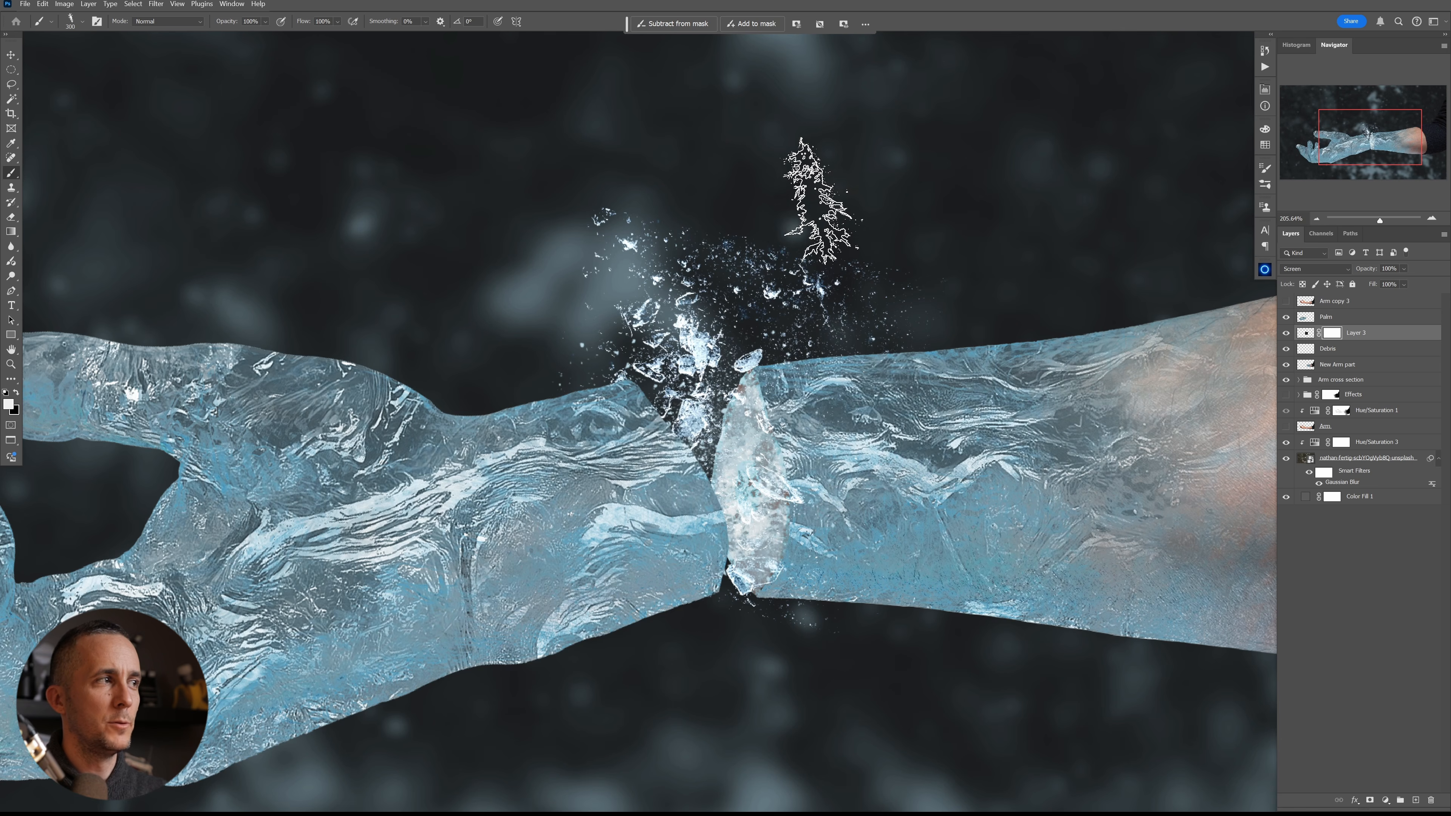
pyautogui.press('x')
pyautogui.press('[')
pyautogui.press('[')
pyautogui.press('[')
pyautogui.press('[')
pyautogui.press('[')
pyautogui.press('[')
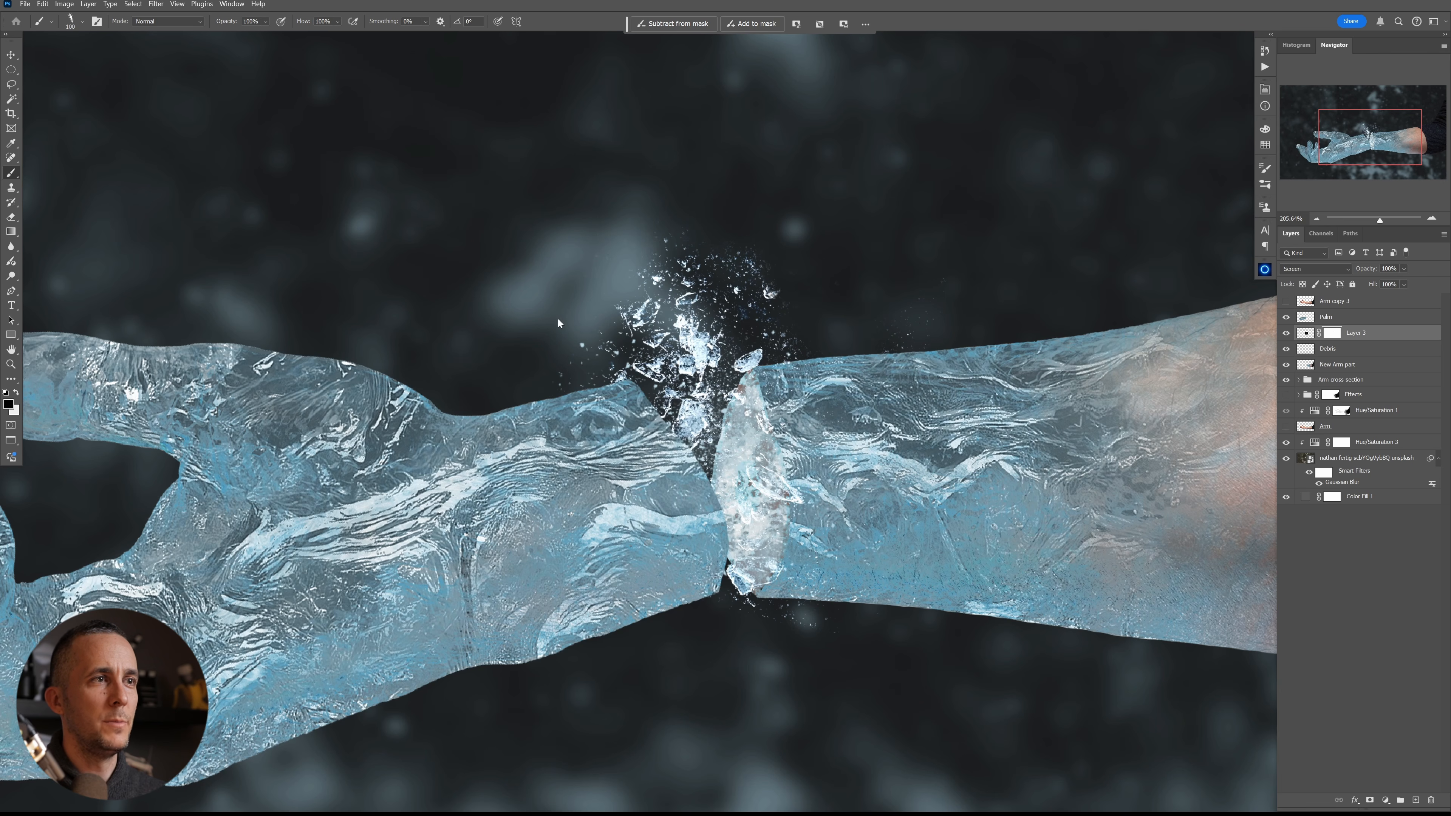
# - Mask out the stray ice fragments below the wrist and those overlapping the forearm's cut face, varying the brush size
pyautogui.press(']')
pyautogui.press(']')
pyautogui.press(']')
pyautogui.press(']')
pyautogui.press(']')
pyautogui.press(']')
pyautogui.press(']')
pyautogui.press(']')
pyautogui.press(']')
pyautogui.press(']')
pyautogui.click(755, 656)
pyautogui.press('[')
pyautogui.press('[')
pyautogui.press('[')
pyautogui.press('[')
pyautogui.press('[')
pyautogui.press('[')
pyautogui.press('[')
pyautogui.press('[')
pyautogui.press('[')
pyautogui.press('[')
pyautogui.press('[')
pyautogui.press('x')
pyautogui.press('x')
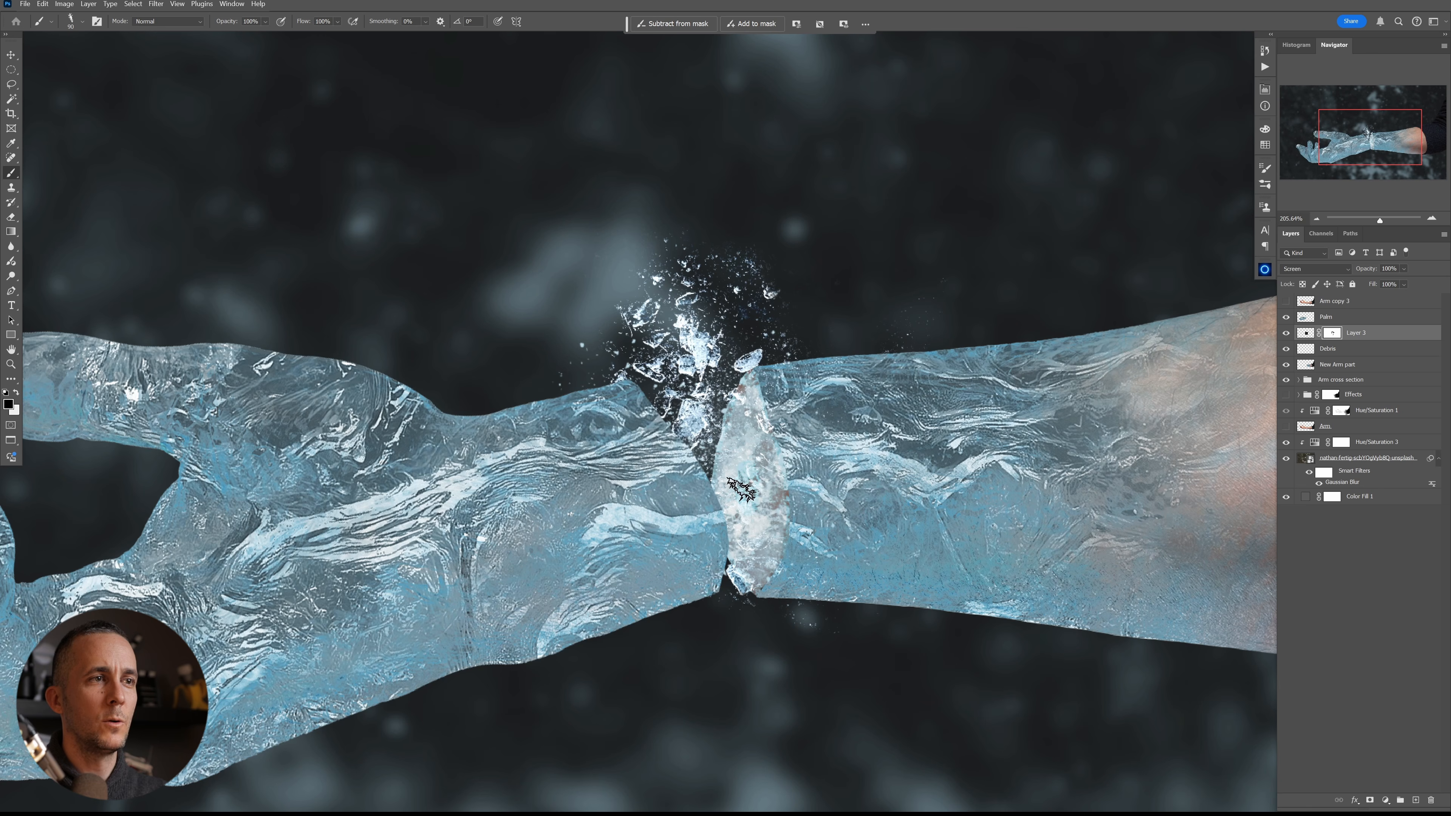
pyautogui.press('x')
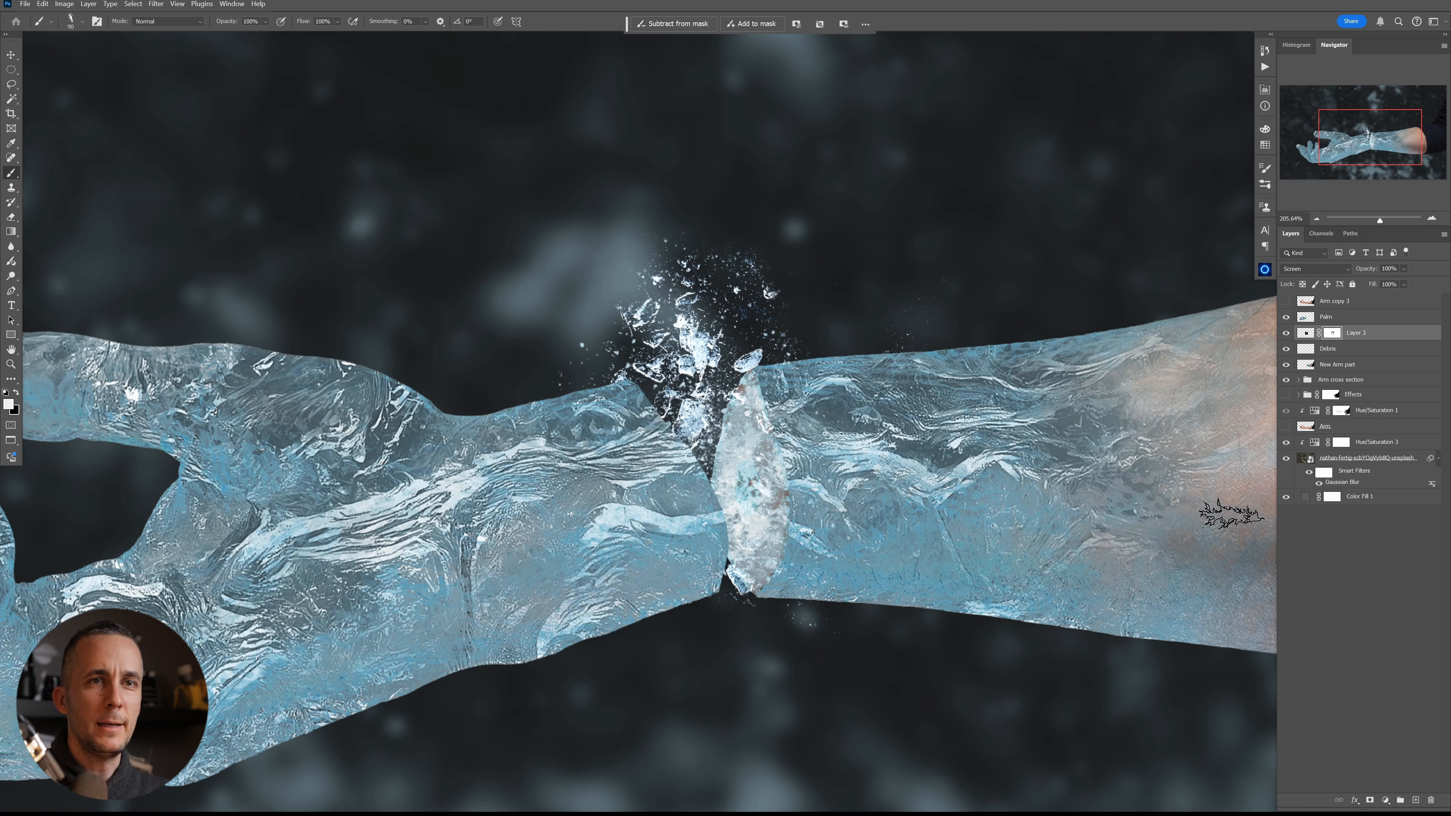
pyautogui.click(1357, 370)
pyautogui.click(1370, 799)
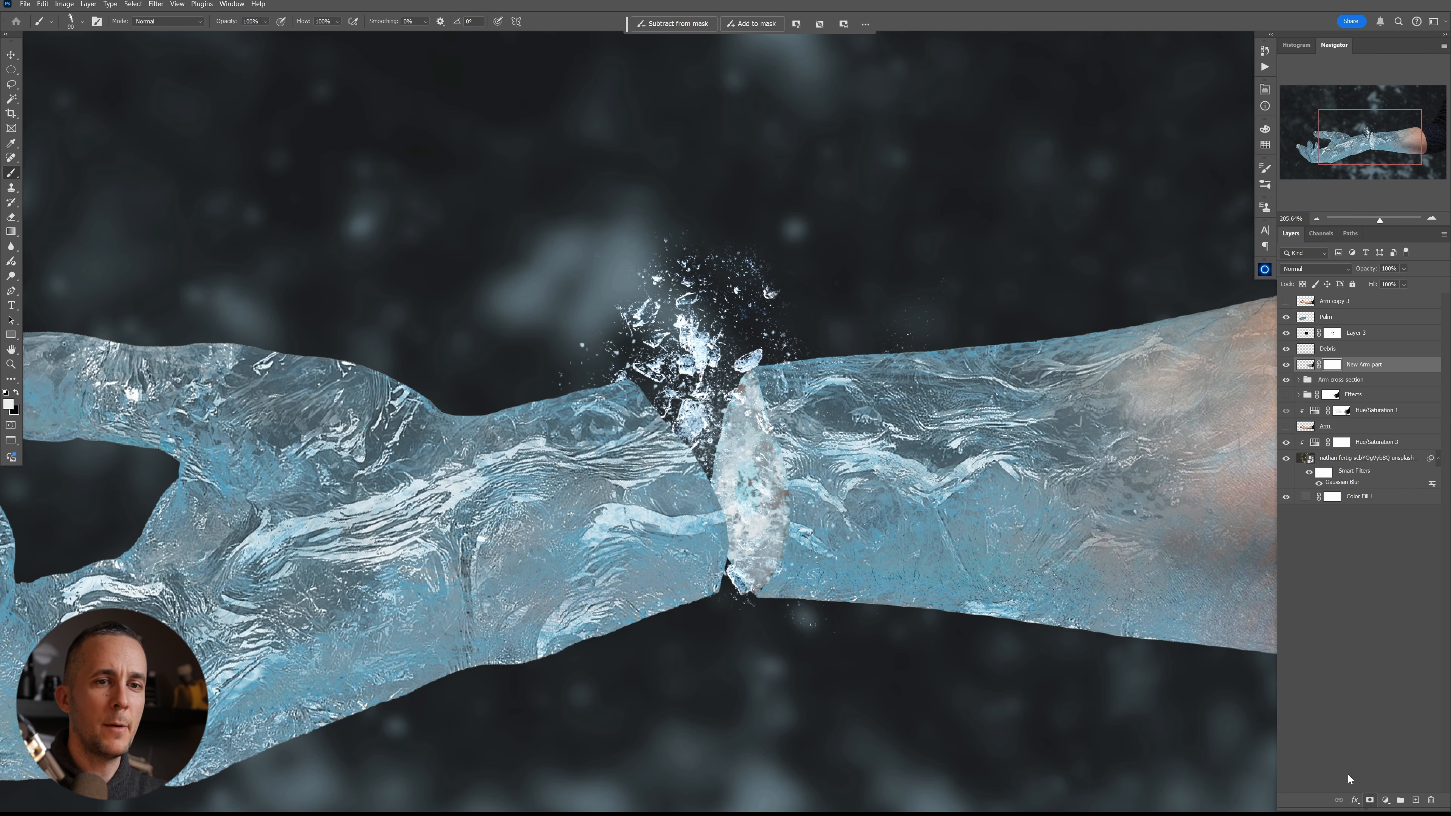
pyautogui.scroll(3, 754, 352)
pyautogui.press('[')
pyautogui.press('[')
pyautogui.press('[')
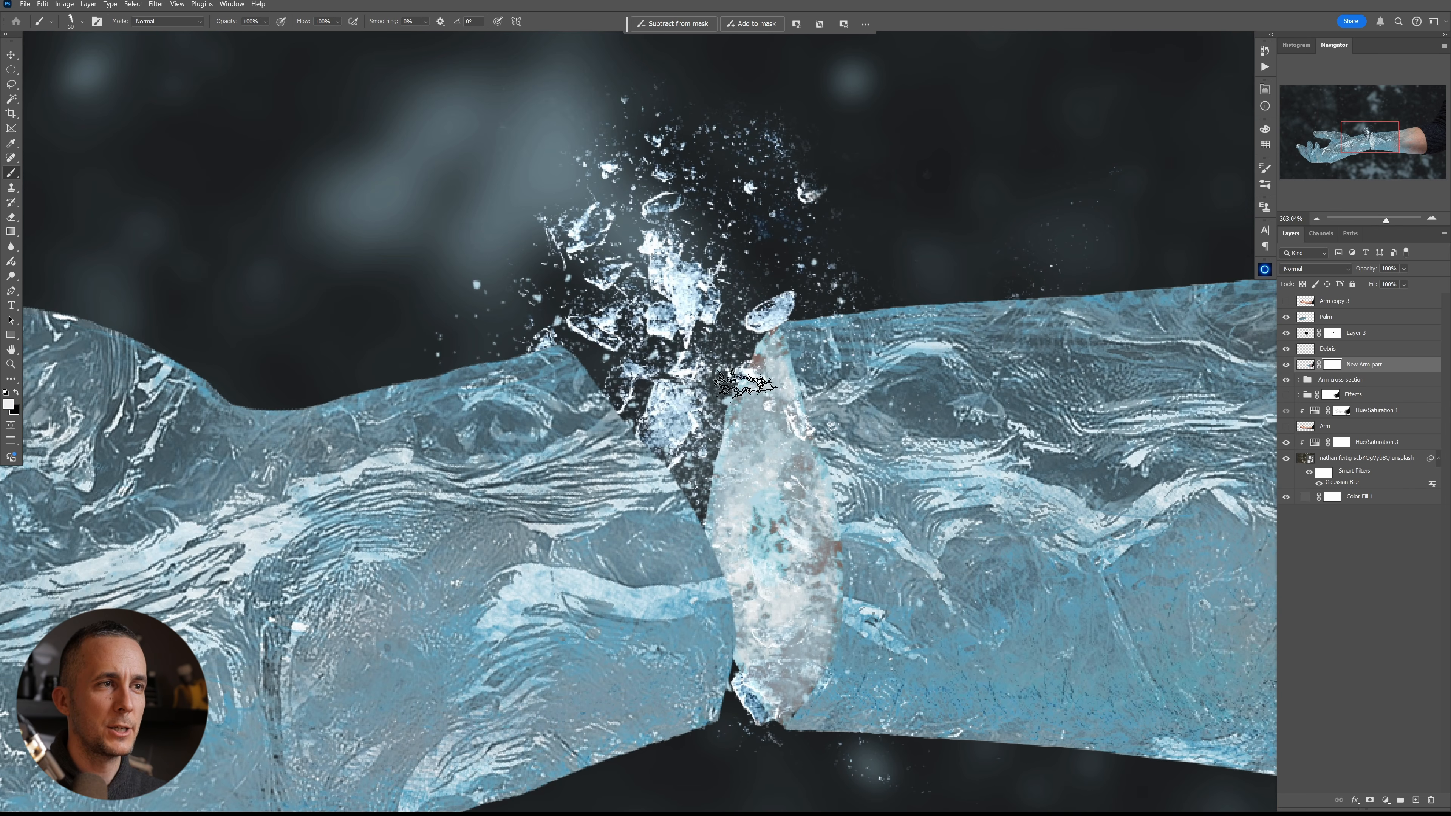
pyautogui.press('x')
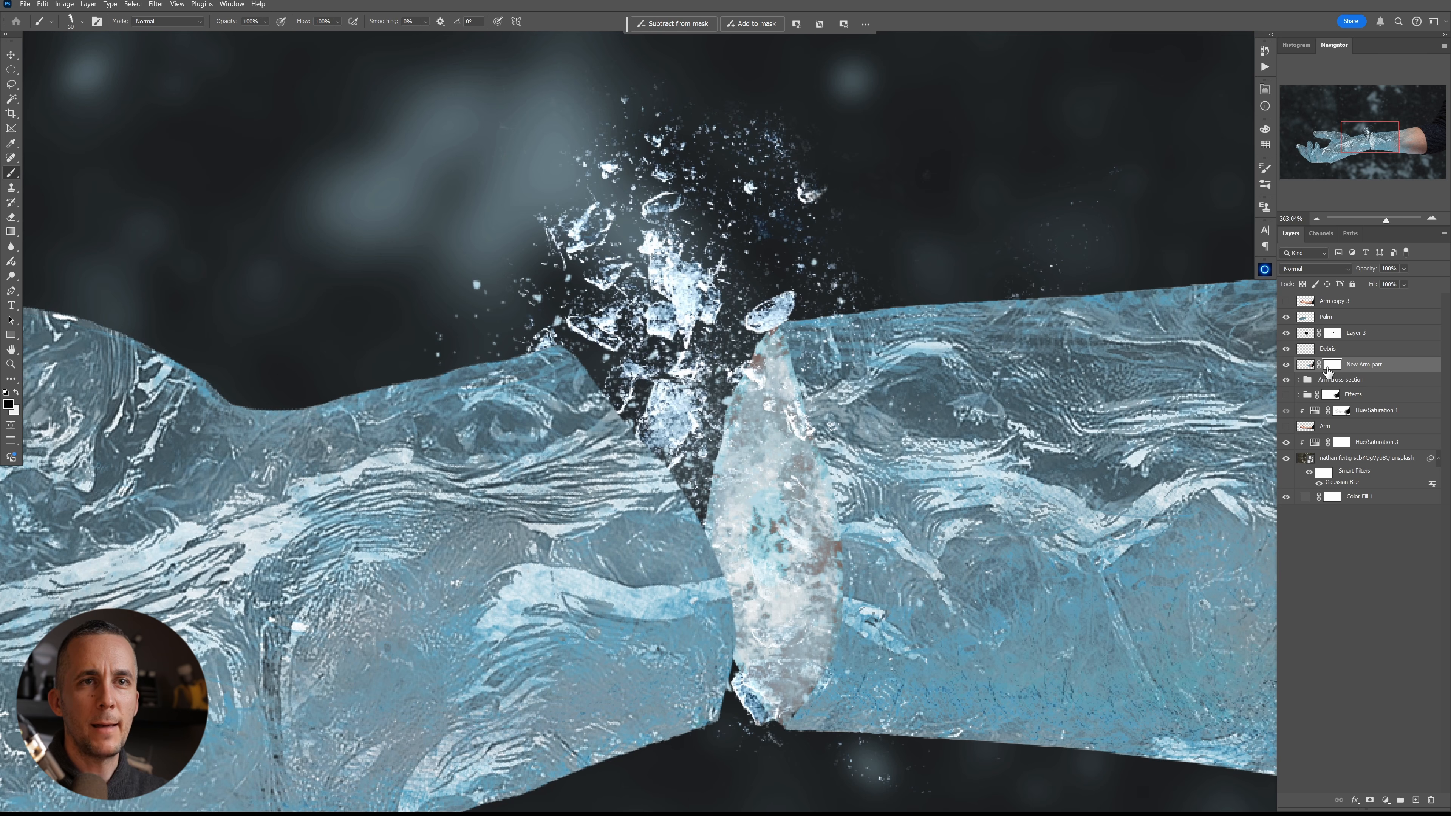
pyautogui.moveTo(1334, 369); pyautogui.dragTo(1431, 800)
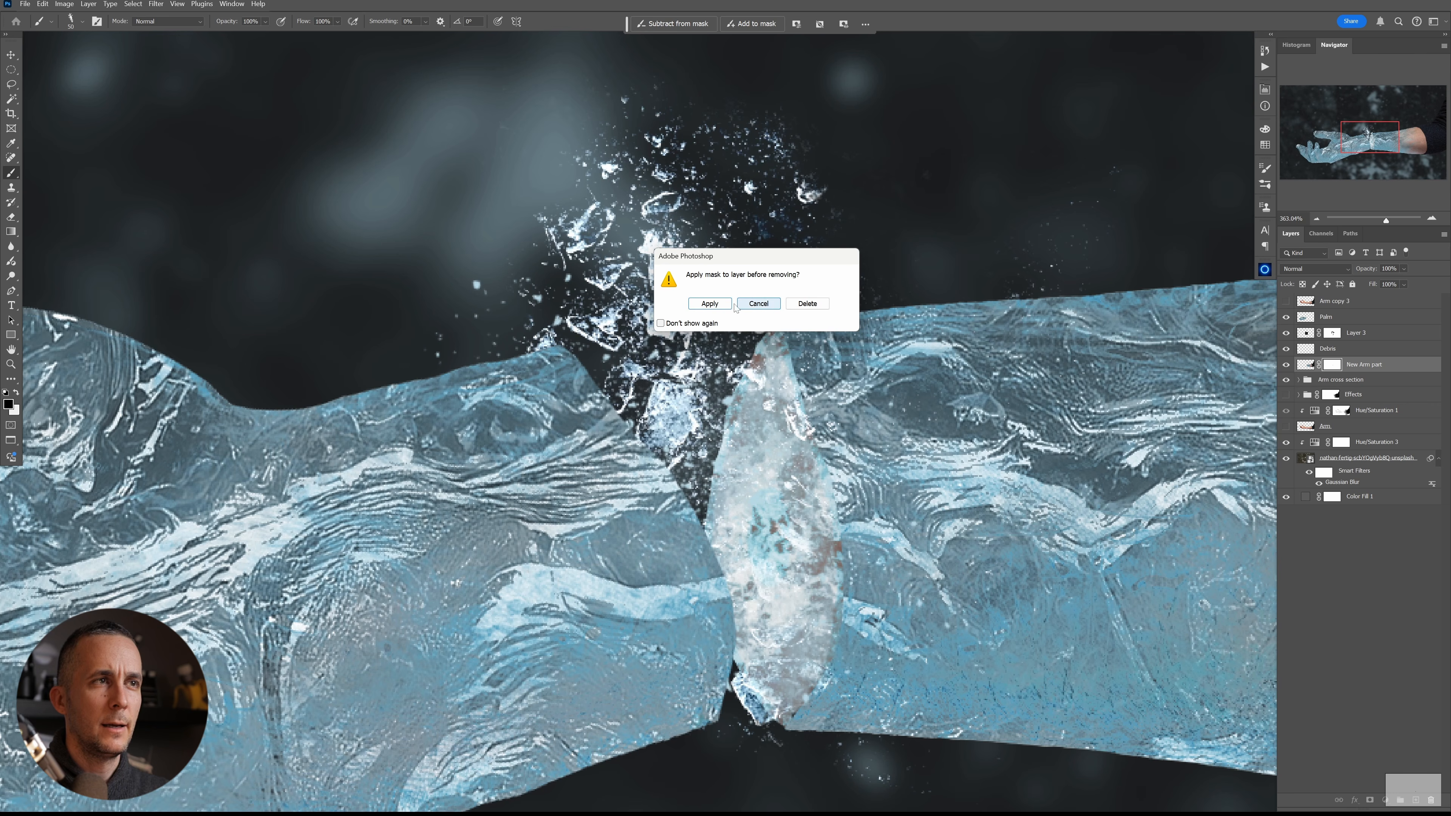
pyautogui.click(710, 303)
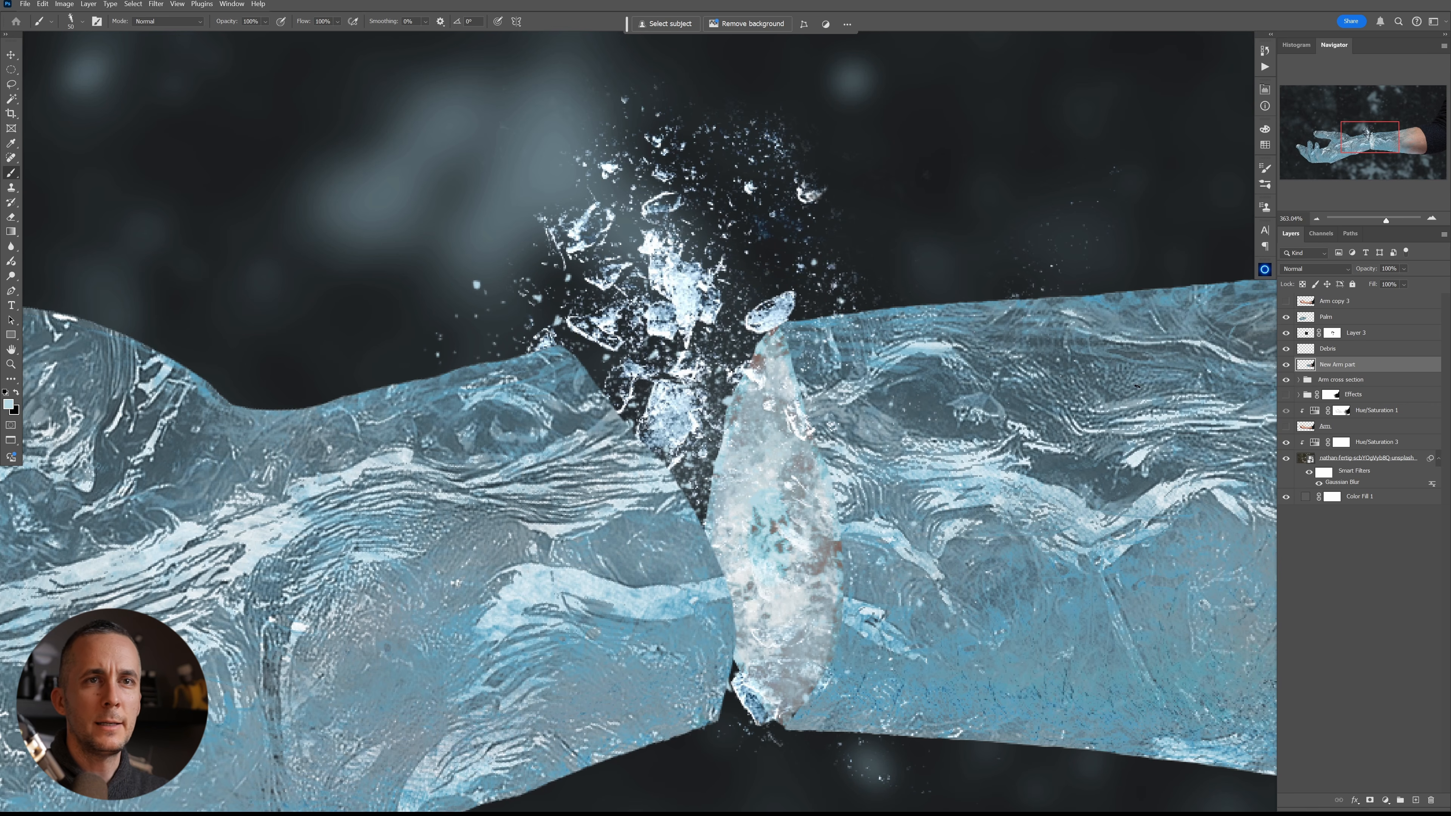
# - Add layer masks to the Arm cross section group and the Palm layer, and paint irregular chips into their broken edges
pyautogui.click(1348, 384)
pyautogui.click(1369, 800)
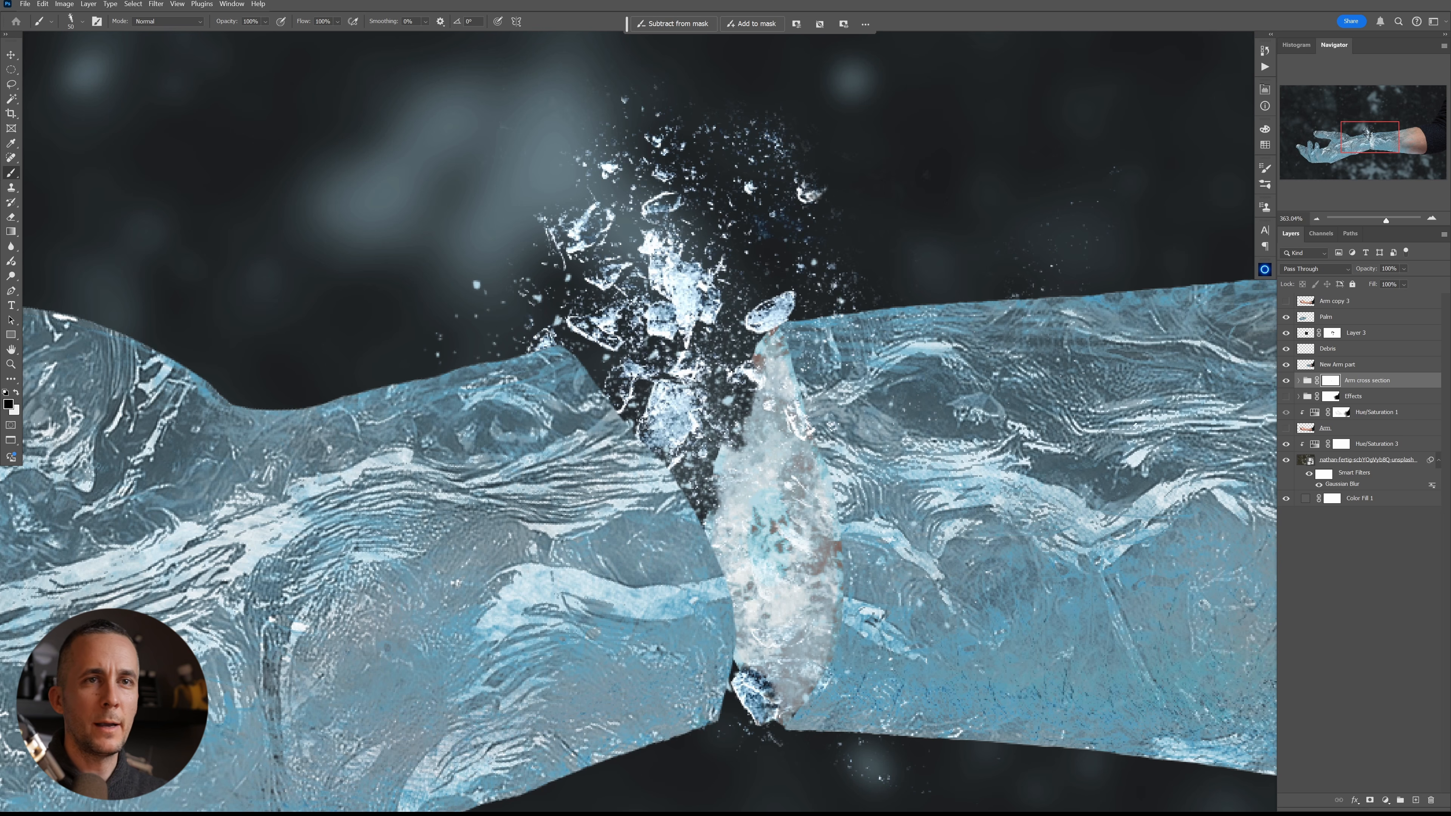
pyautogui.click(1338, 315)
pyautogui.click(1370, 800)
pyautogui.moveTo(610, 412); pyautogui.dragTo(600, 384)
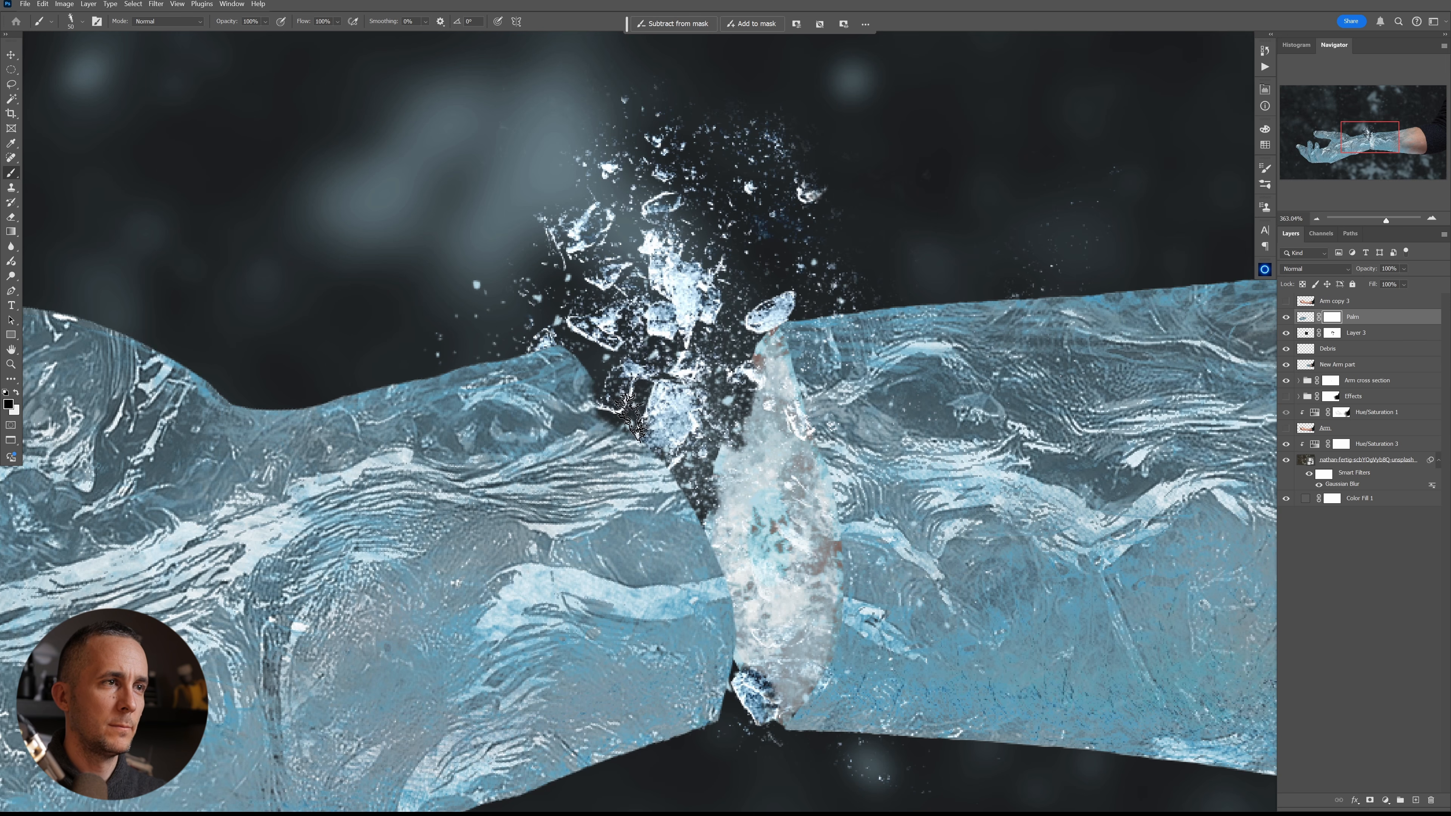
# - Add a new layer above Palm and paint a small pale ice patch beside the palm's chipped notch using sampled light tones
pyautogui.keyDown('alt'); pyautogui.click(906, 382); pyautogui.keyUp('alt')
pyautogui.click(1416, 800)
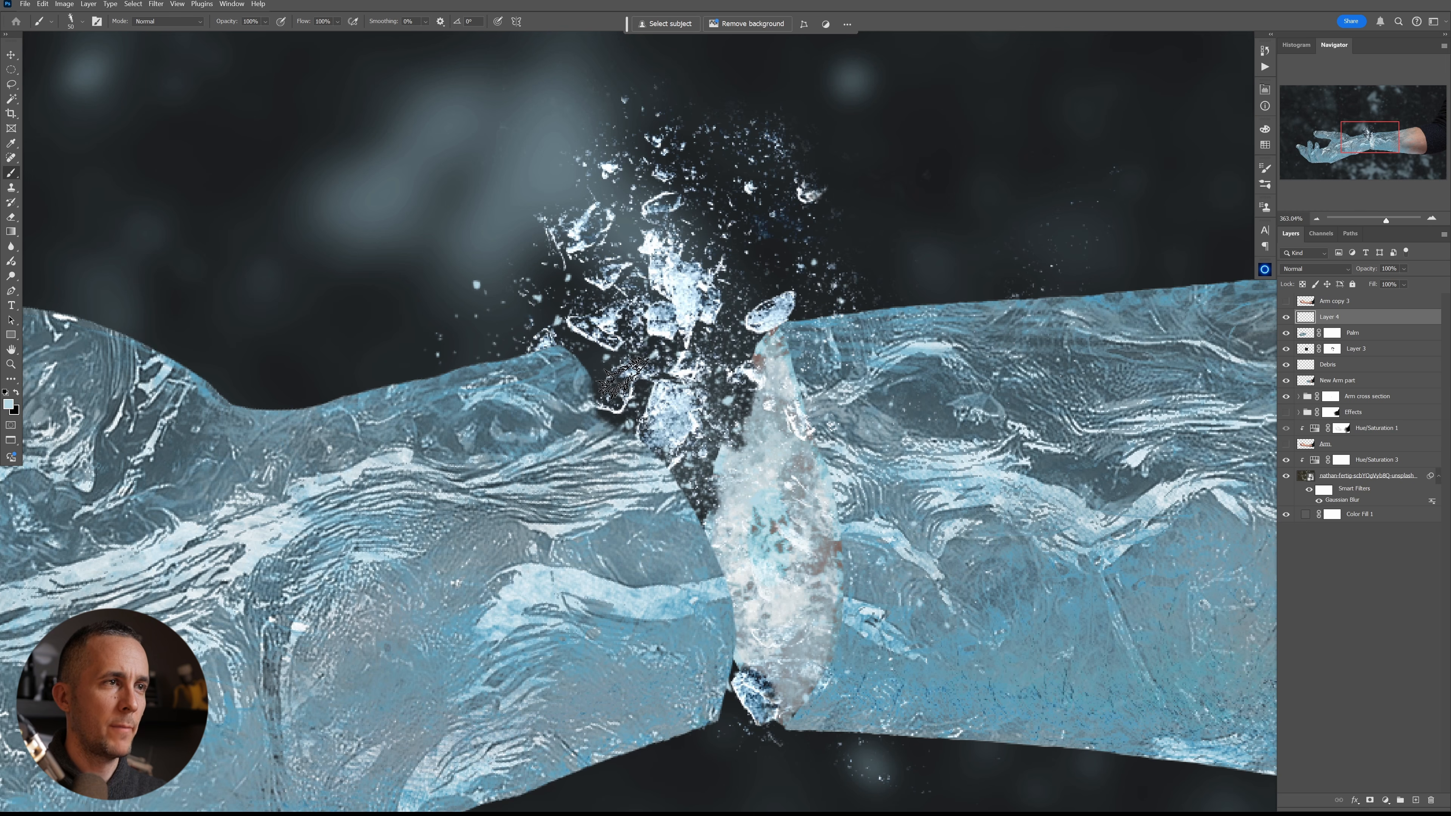
pyautogui.press('[')
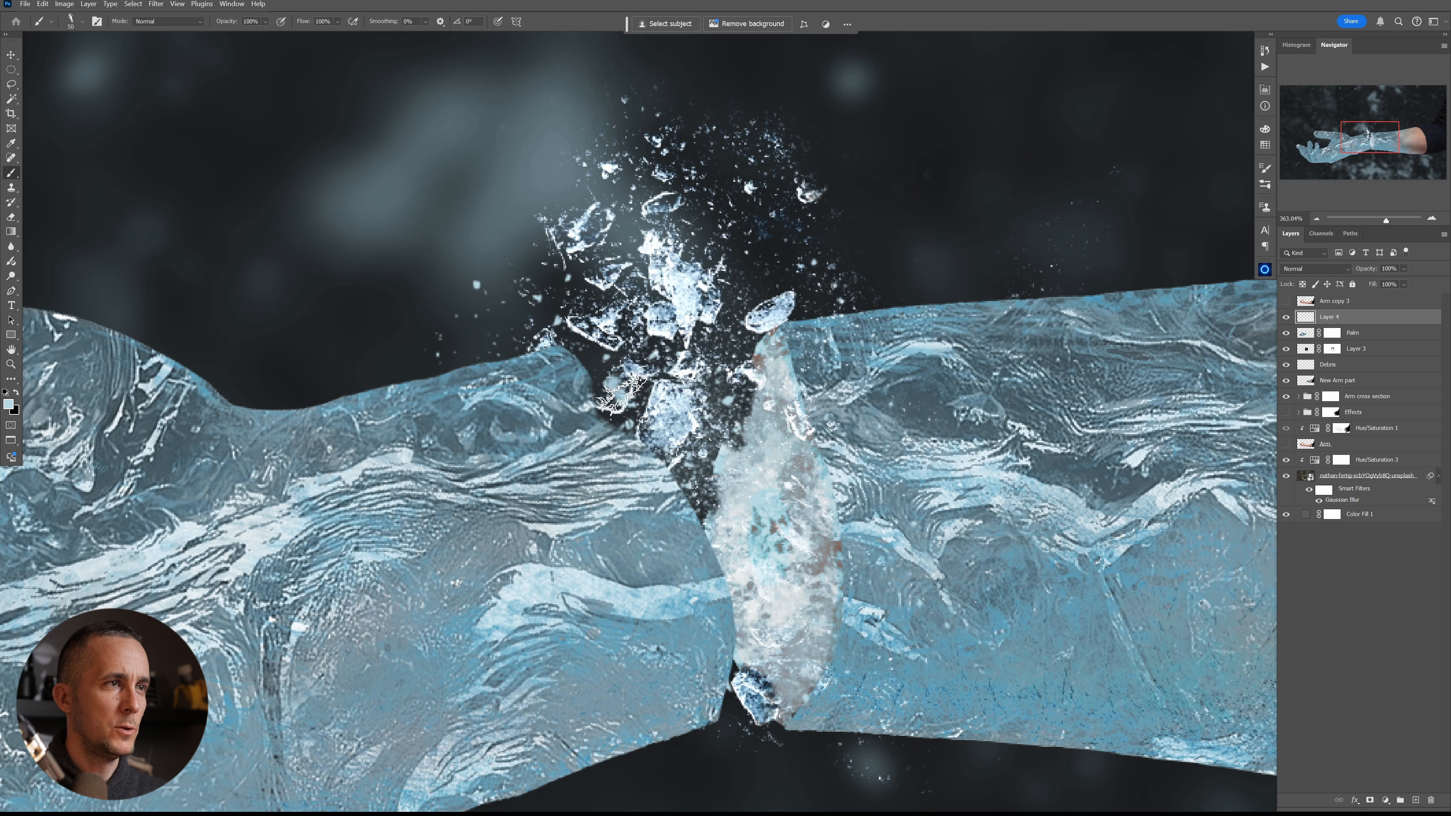
pyautogui.click(616, 390)
pyautogui.hotkey('ctrl', 'z')
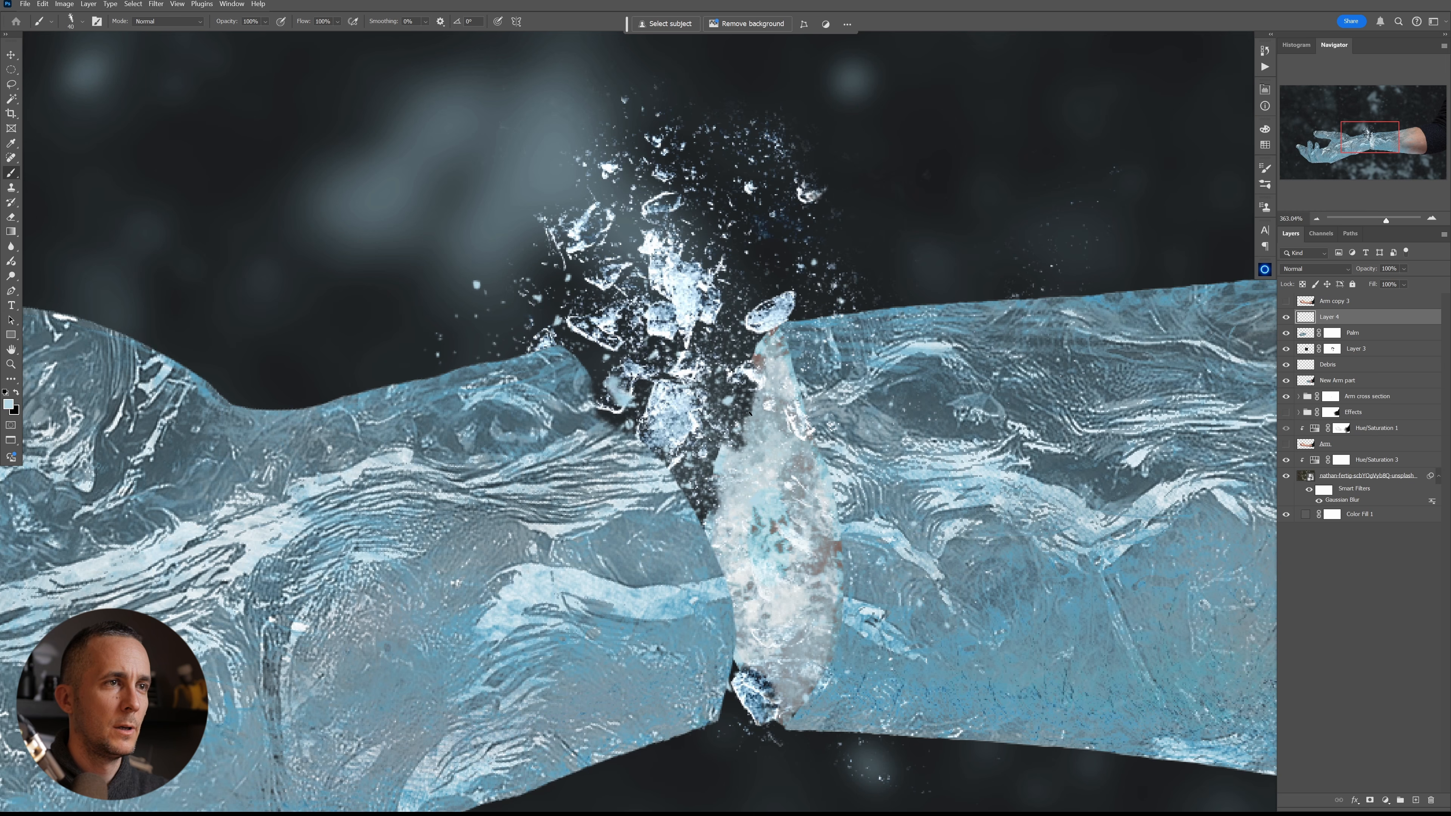
pyautogui.keyDown('alt'); pyautogui.click(775, 380); pyautogui.keyUp('alt')
pyautogui.moveTo(615, 396)
pyautogui.mouseDown()
pyautogui.moveTo(609, 384)
pyautogui.moveTo(626, 382)
pyautogui.mouseUp()
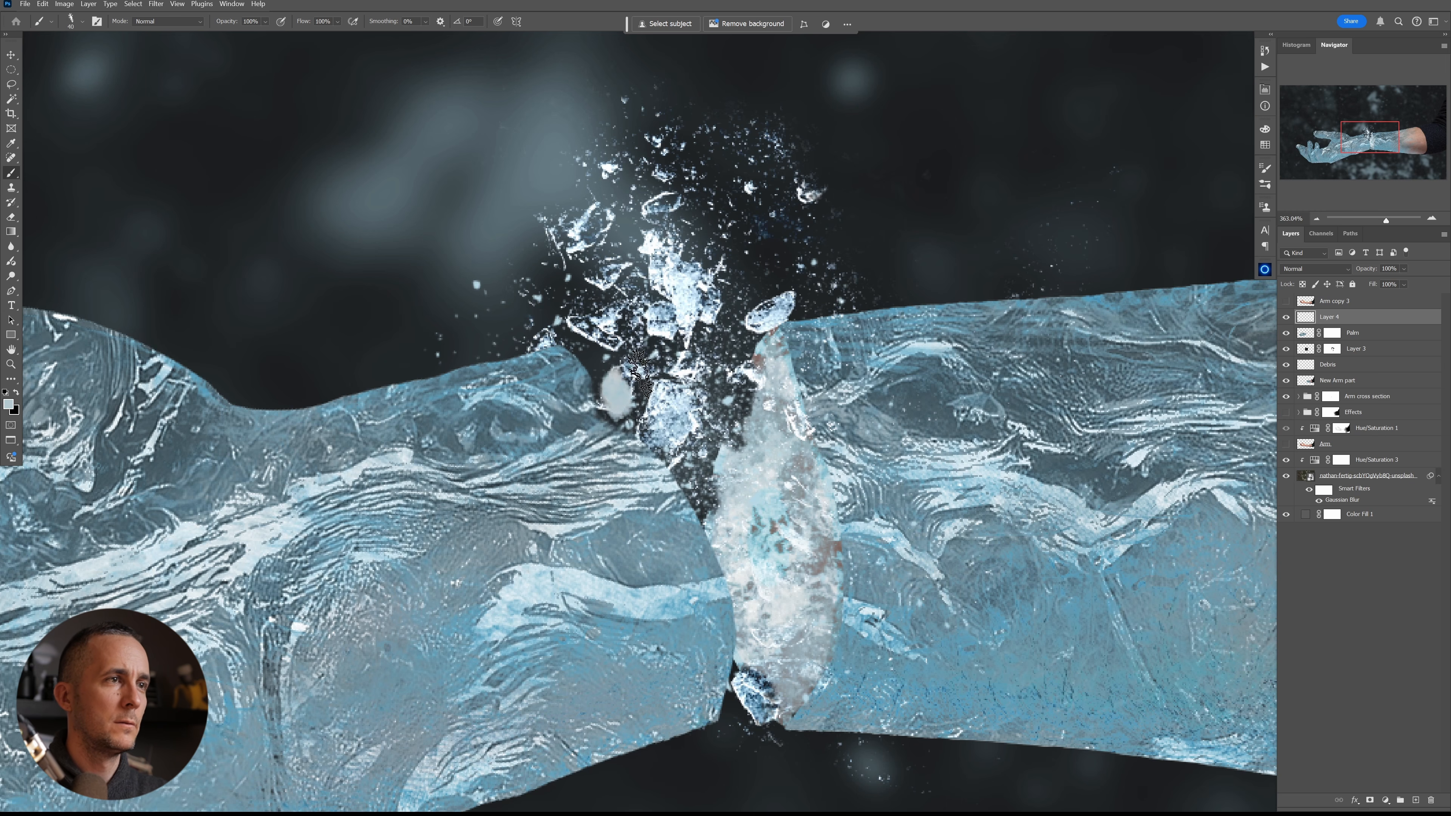
pyautogui.keyDown('alt'); pyautogui.click(369, 471); pyautogui.keyUp('alt')
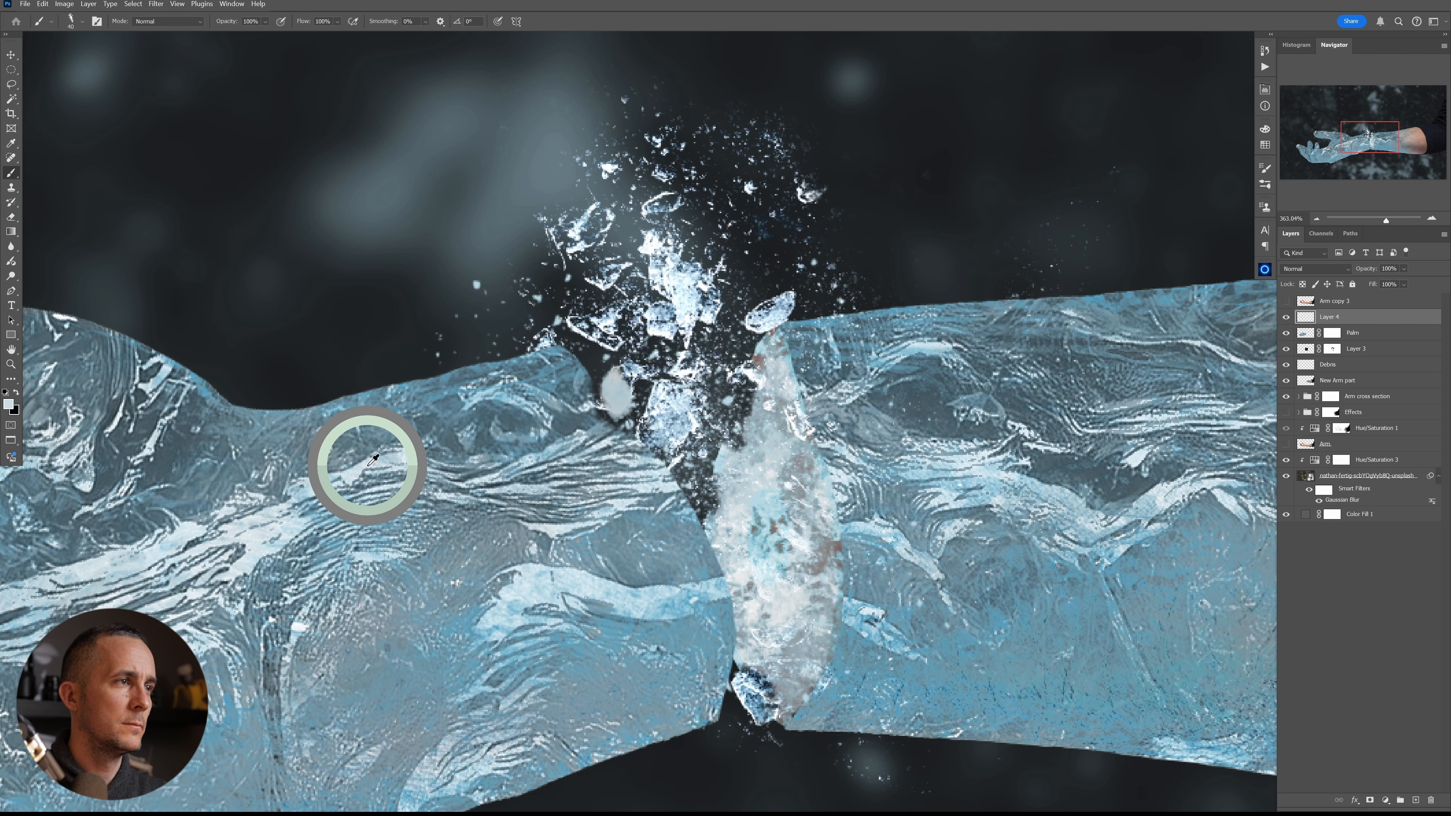
pyautogui.click(614, 384)
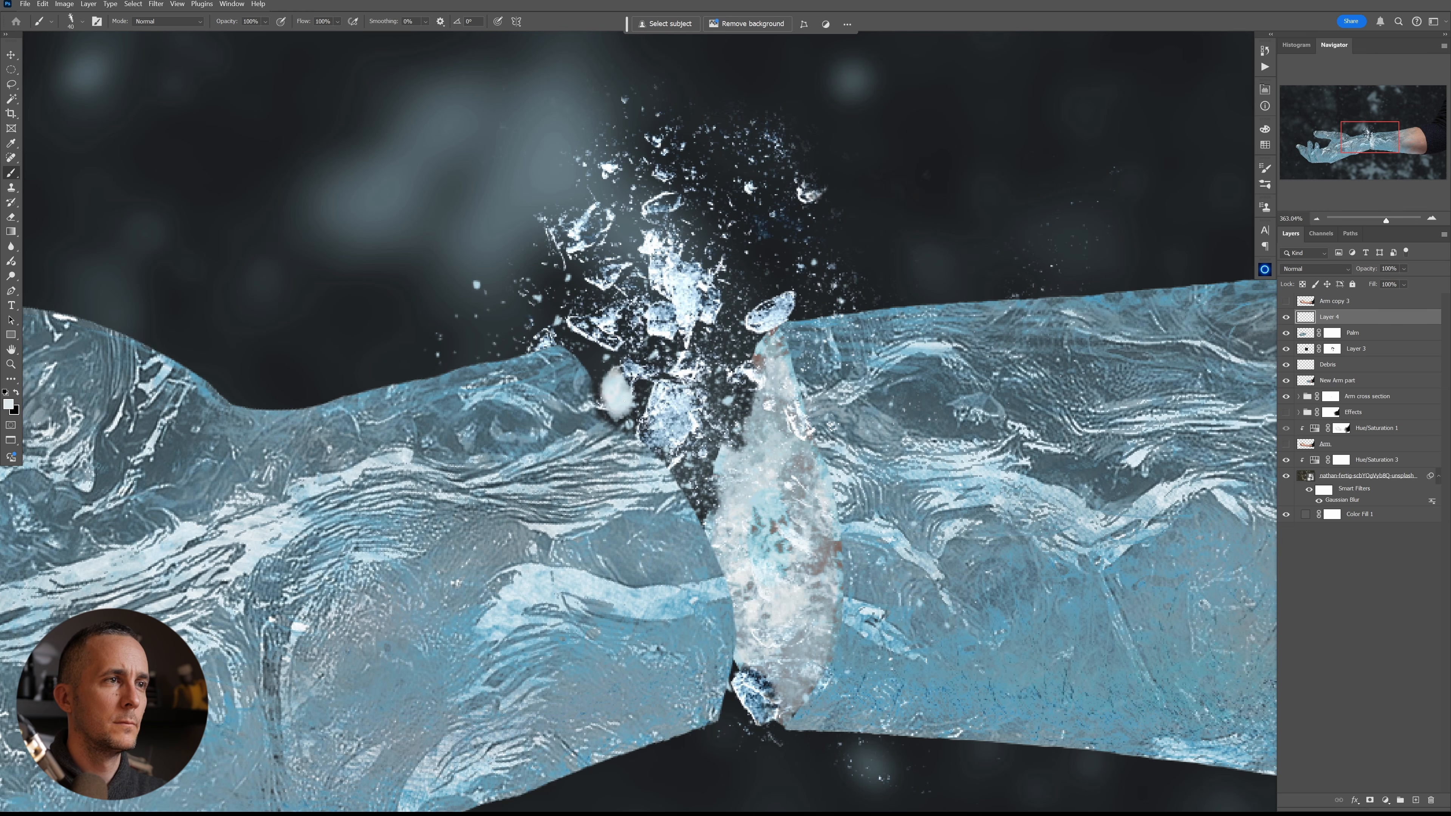
# - Try to paint black strokes around the pale patch beside the palm's notch
pyautogui.press('x')
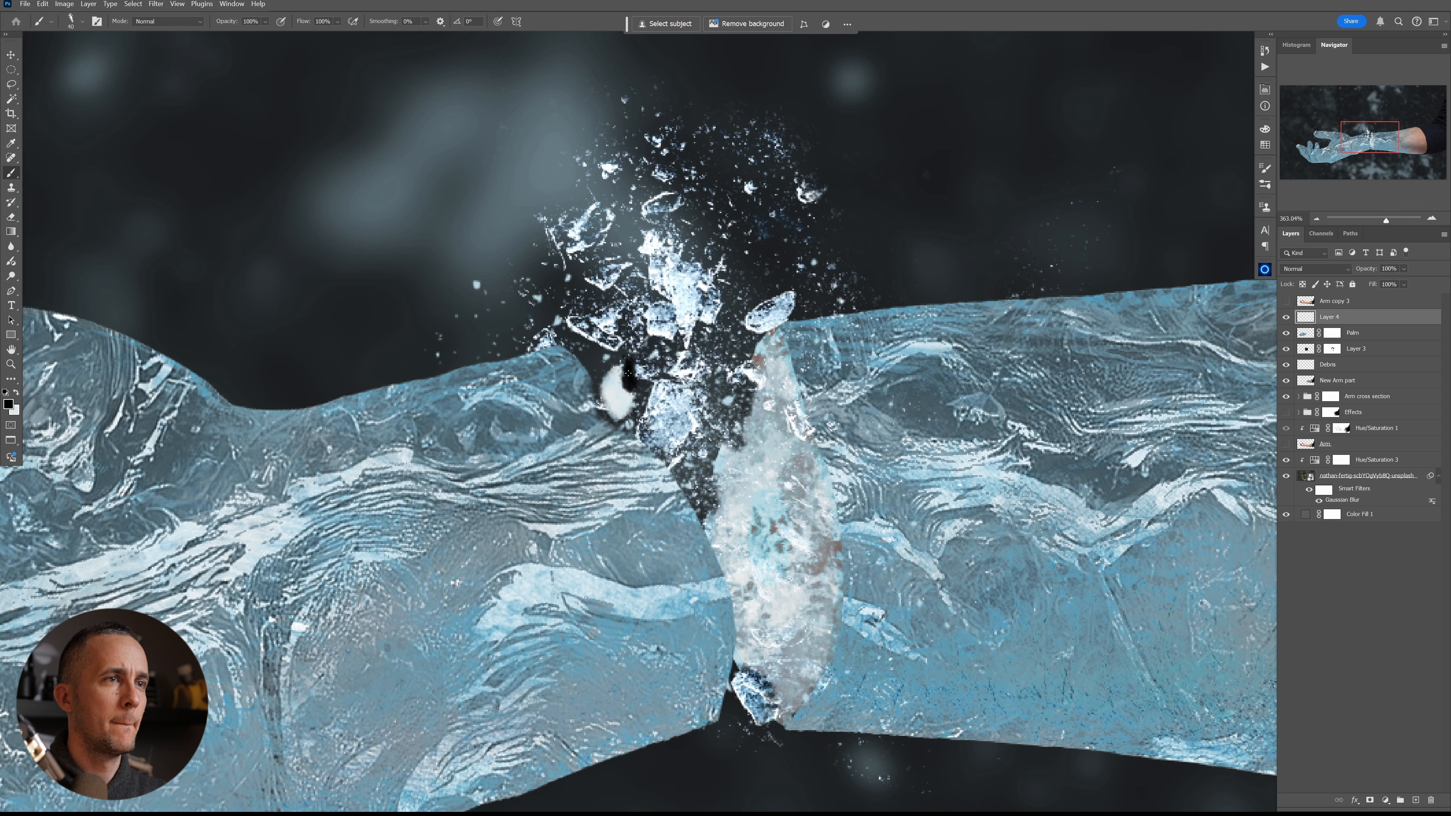
pyautogui.moveTo(684, 381); pyautogui.dragTo(721, 431)
pyautogui.hotkey('ctrl', 'z')
pyautogui.moveTo(694, 324)
pyautogui.mouseDown()
pyautogui.moveTo(714, 322)
pyautogui.moveTo(682, 320)
pyautogui.moveTo(660, 359)
pyautogui.moveTo(683, 355)
pyautogui.moveTo(704, 303)
pyautogui.moveTo(689, 342)
pyautogui.mouseUp()
pyautogui.hotkey('ctrl', 'z')
pyautogui.hotkey('ctrl', 'z')
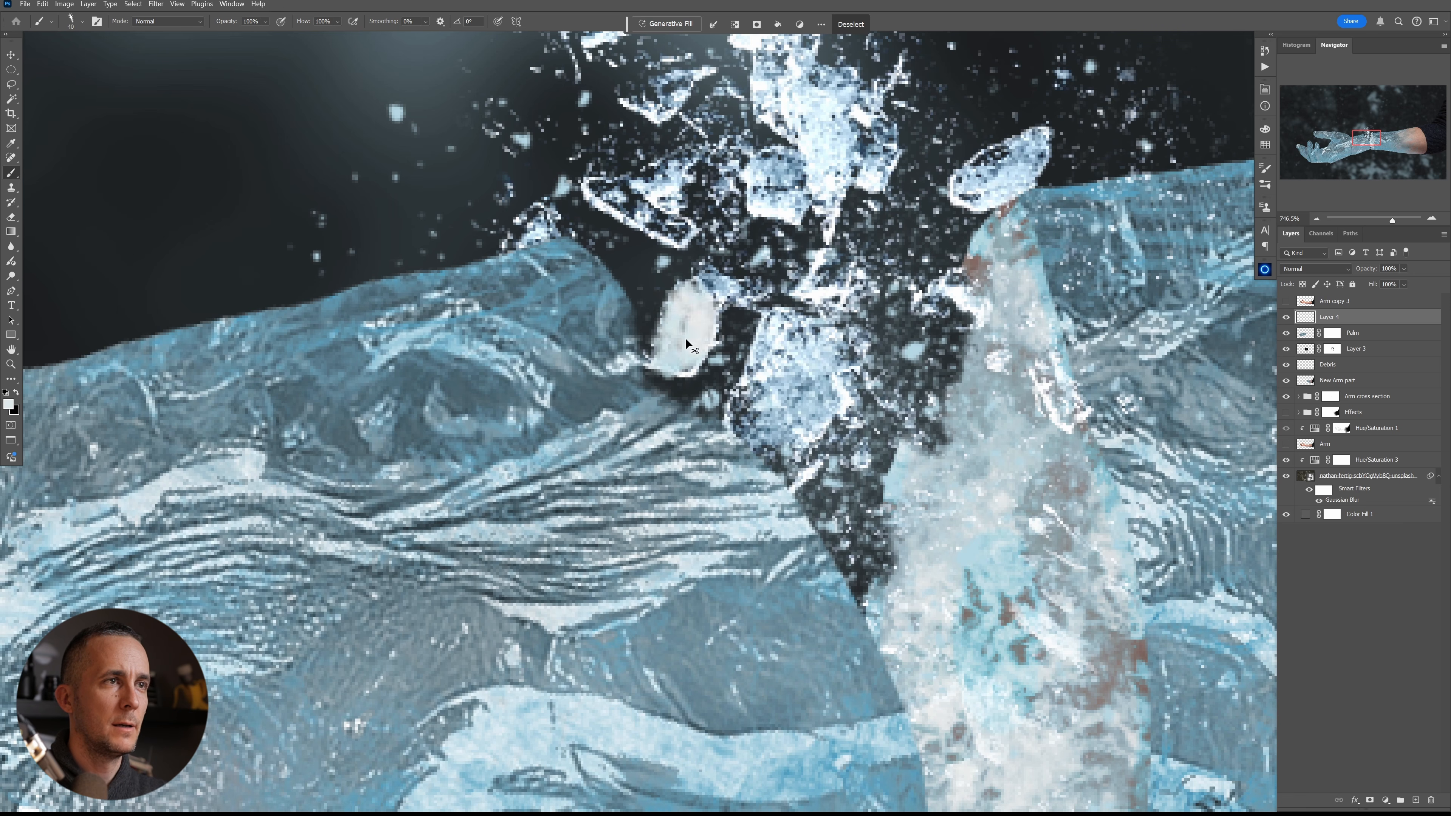
pyautogui.hotkey('ctrl', 'z')
# - Choose a near-white foreground colour and brighten the pale ice patch beside the palm's notch
pyautogui.click(8, 404)
pyautogui.click(901, 247)
pyautogui.moveTo(662, 323)
pyautogui.mouseDown()
pyautogui.moveTo(686, 344)
pyautogui.moveTo(691, 321)
pyautogui.moveTo(672, 352)
pyautogui.moveTo(680, 375)
pyautogui.moveTo(714, 320)
pyautogui.moveTo(686, 275)
pyautogui.moveTo(668, 355)
pyautogui.mouseUp()
# - Paint a thin light rim along the palm's chipped edge with a smaller brush to suggest ice thickness
pyautogui.press('[')
pyautogui.press('[')
pyautogui.press('[')
pyautogui.moveTo(632, 310)
pyautogui.mouseDown()
pyautogui.moveTo(640, 385)
pyautogui.moveTo(720, 429)
pyautogui.moveTo(634, 391)
pyautogui.moveTo(694, 407)
pyautogui.mouseUp()
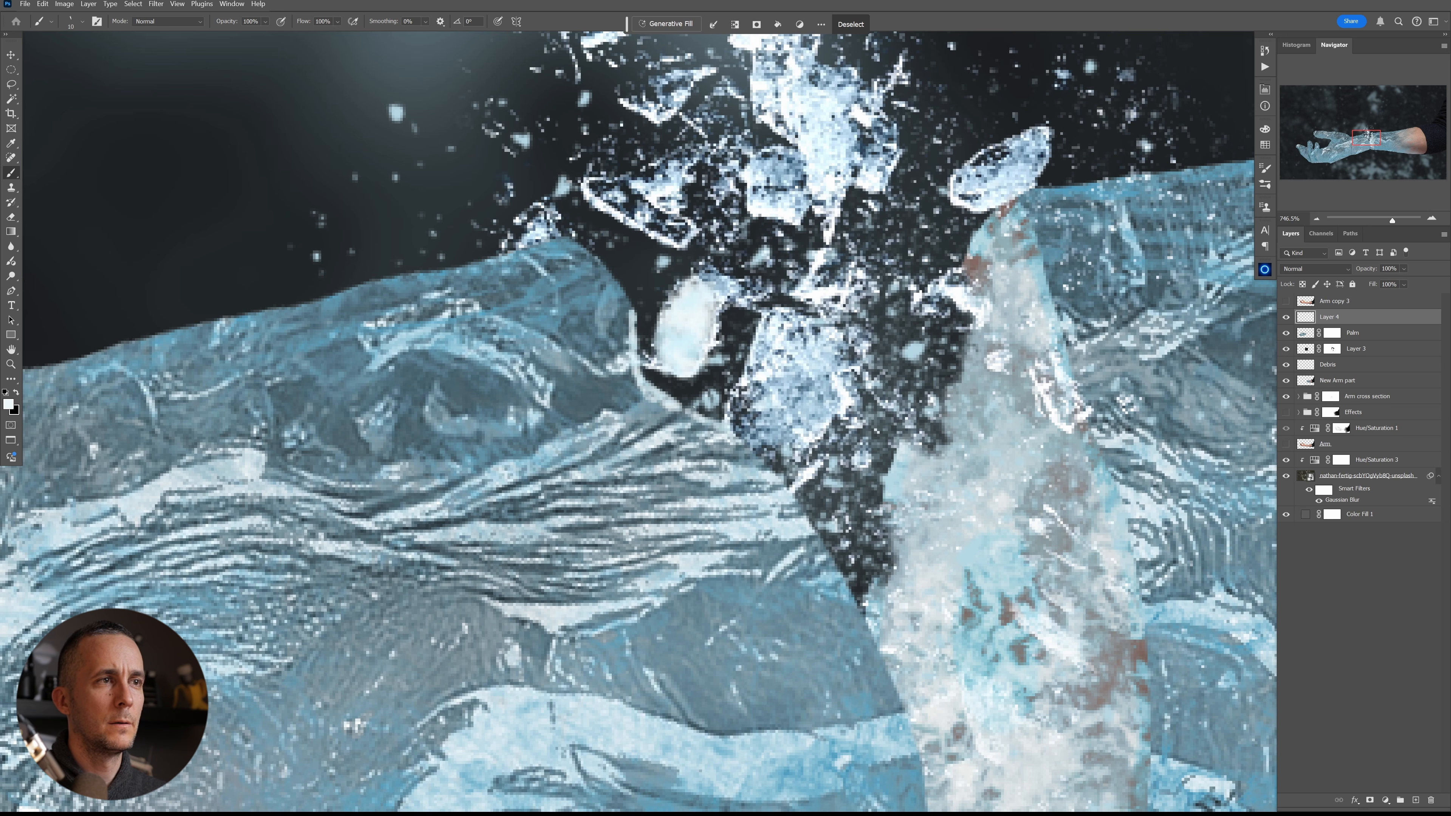
pyautogui.moveTo(601, 261)
pyautogui.mouseDown()
pyautogui.moveTo(633, 317)
pyautogui.moveTo(609, 361)
pyautogui.moveTo(720, 364)
pyautogui.mouseUp()
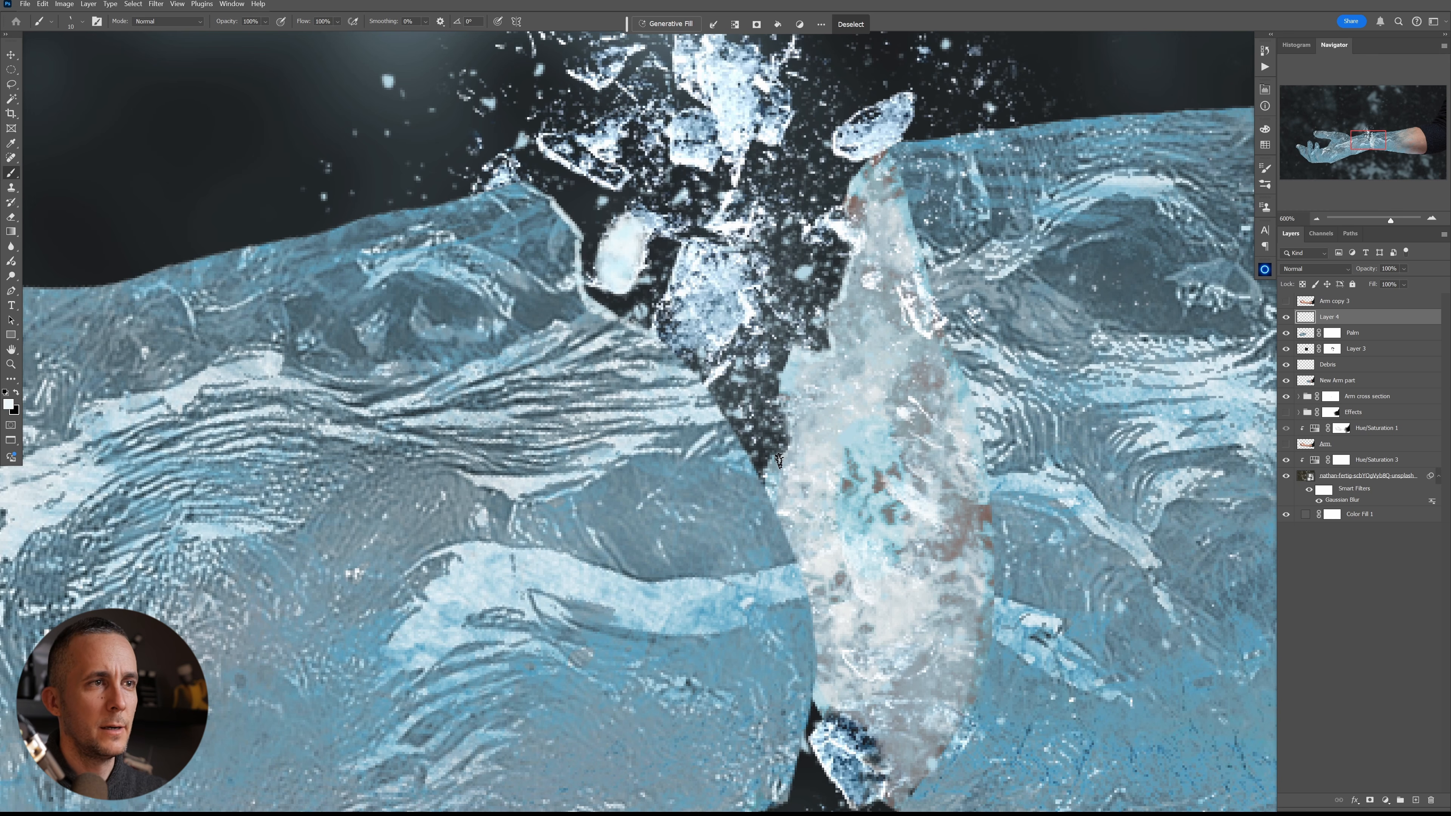
pyautogui.scroll(-5, 778, 461)
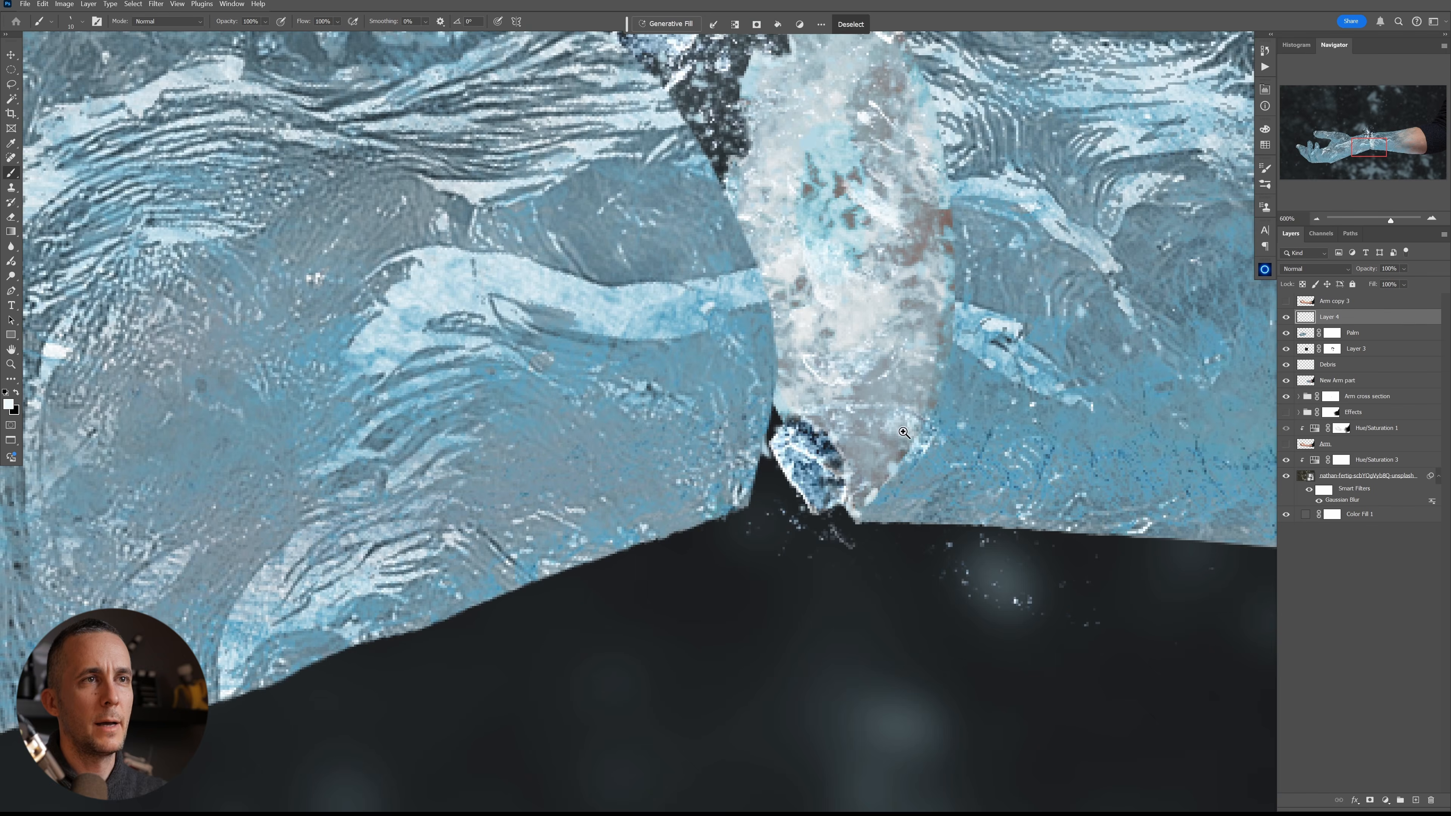
pyautogui.moveTo(888, 419); pyautogui.dragTo(811, 419)
pyautogui.moveTo(891, 360); pyautogui.dragTo(955, 355)
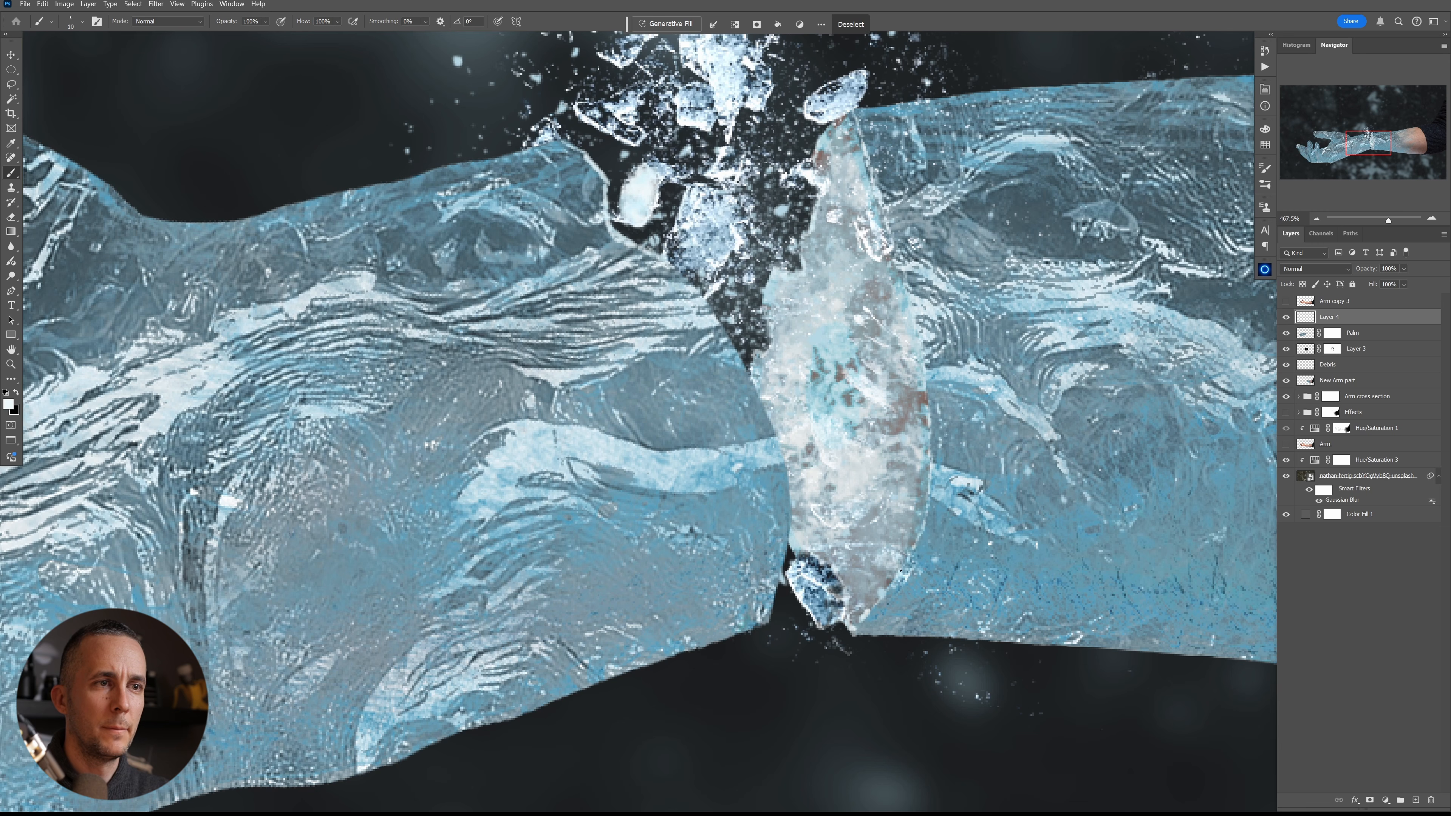
# - Rename the screened debris layer below Palm as Debris 02 and compare the image with it hidden and shown
pyautogui.click(1286, 349)
pyautogui.click(1286, 349)
pyautogui.doubleClick(1356, 349)
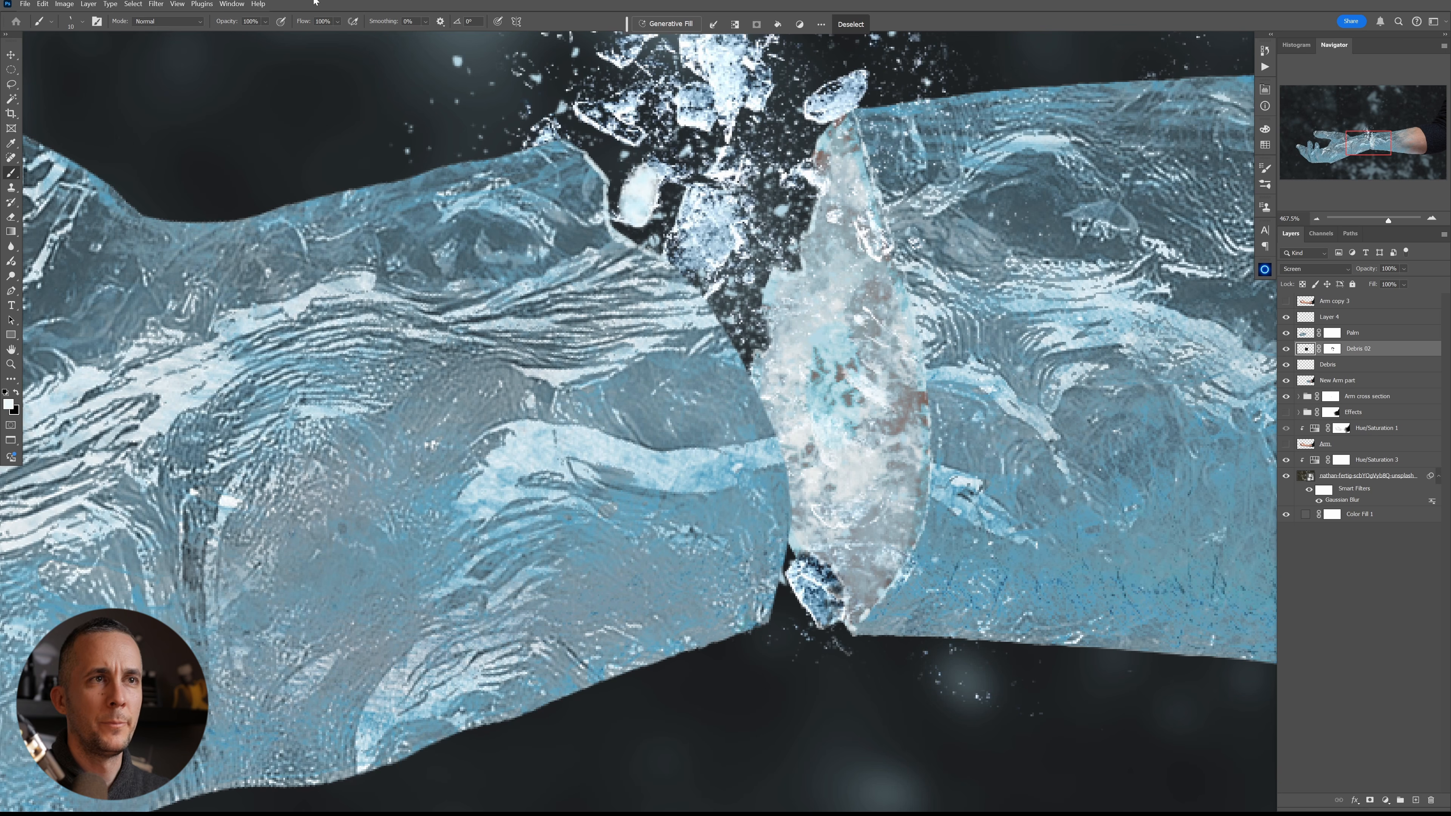
pyautogui.click(1287, 350)
pyautogui.click(1287, 350)
pyautogui.click(1287, 350)
pyautogui.click(1287, 349)
pyautogui.click(1287, 349)
pyautogui.click(1287, 350)
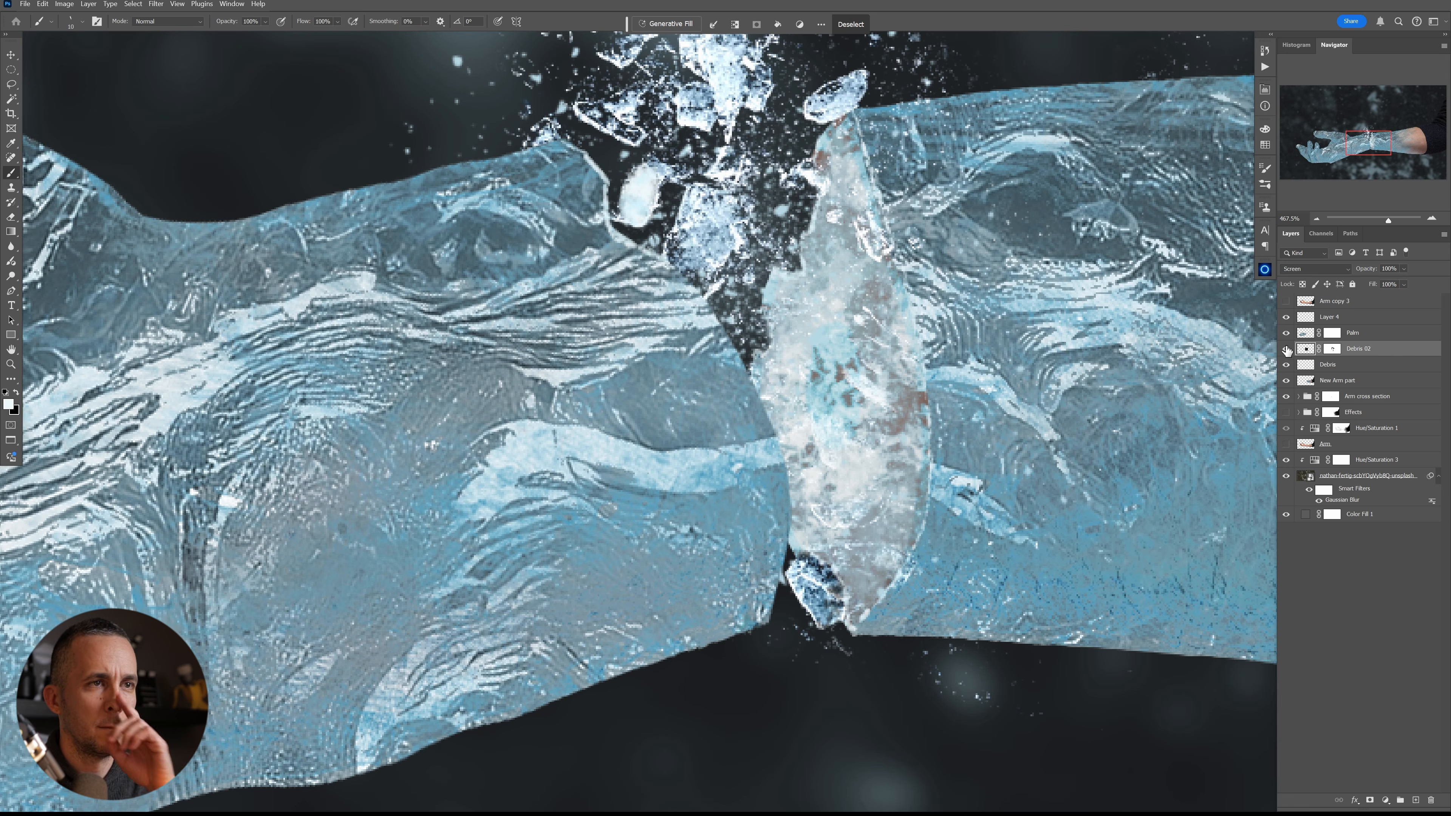
# - Try to mask debris over the arm's broken face and paint light strokes along its edge on Layer 4
pyautogui.press('x')
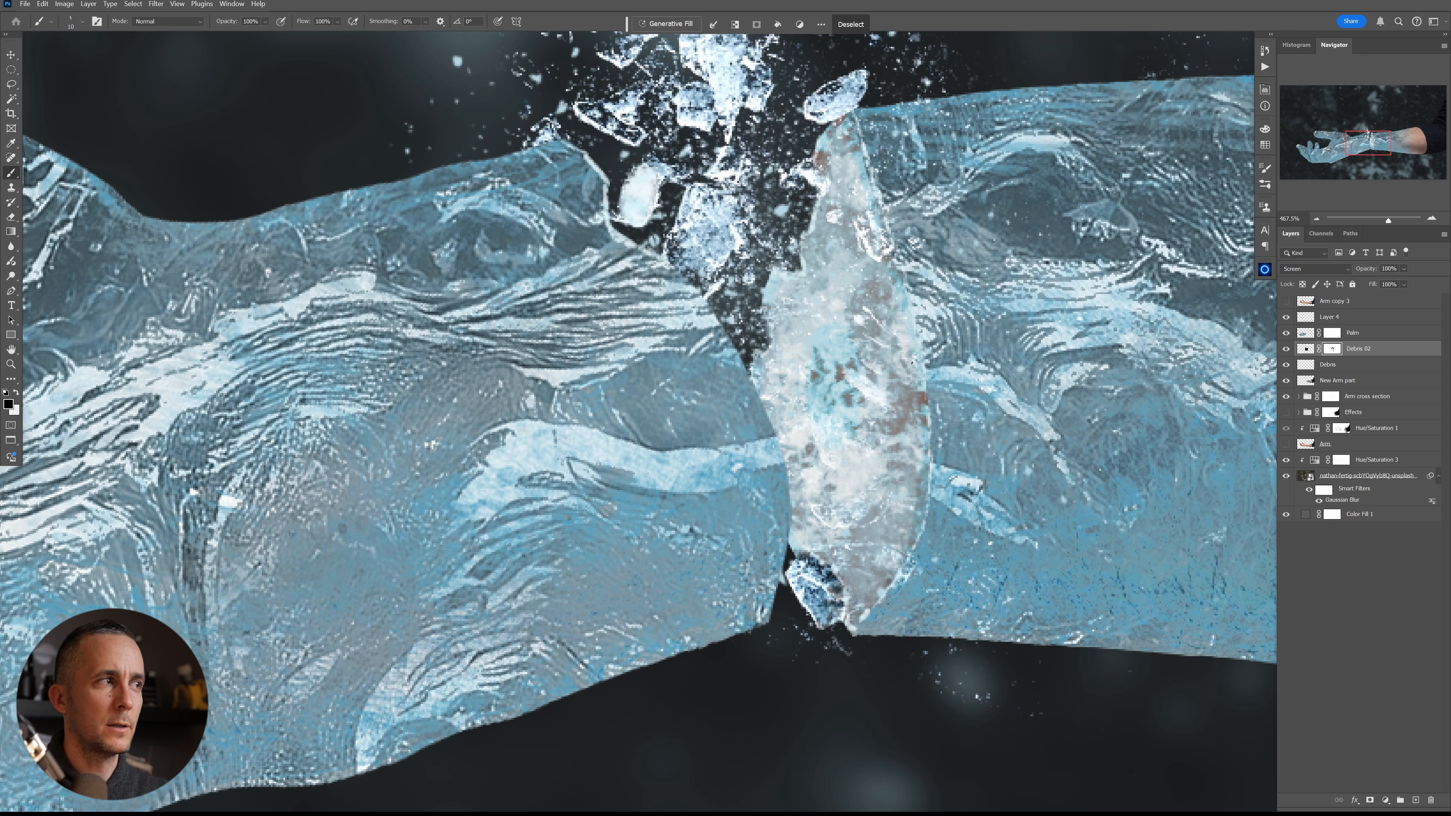
pyautogui.press(']')
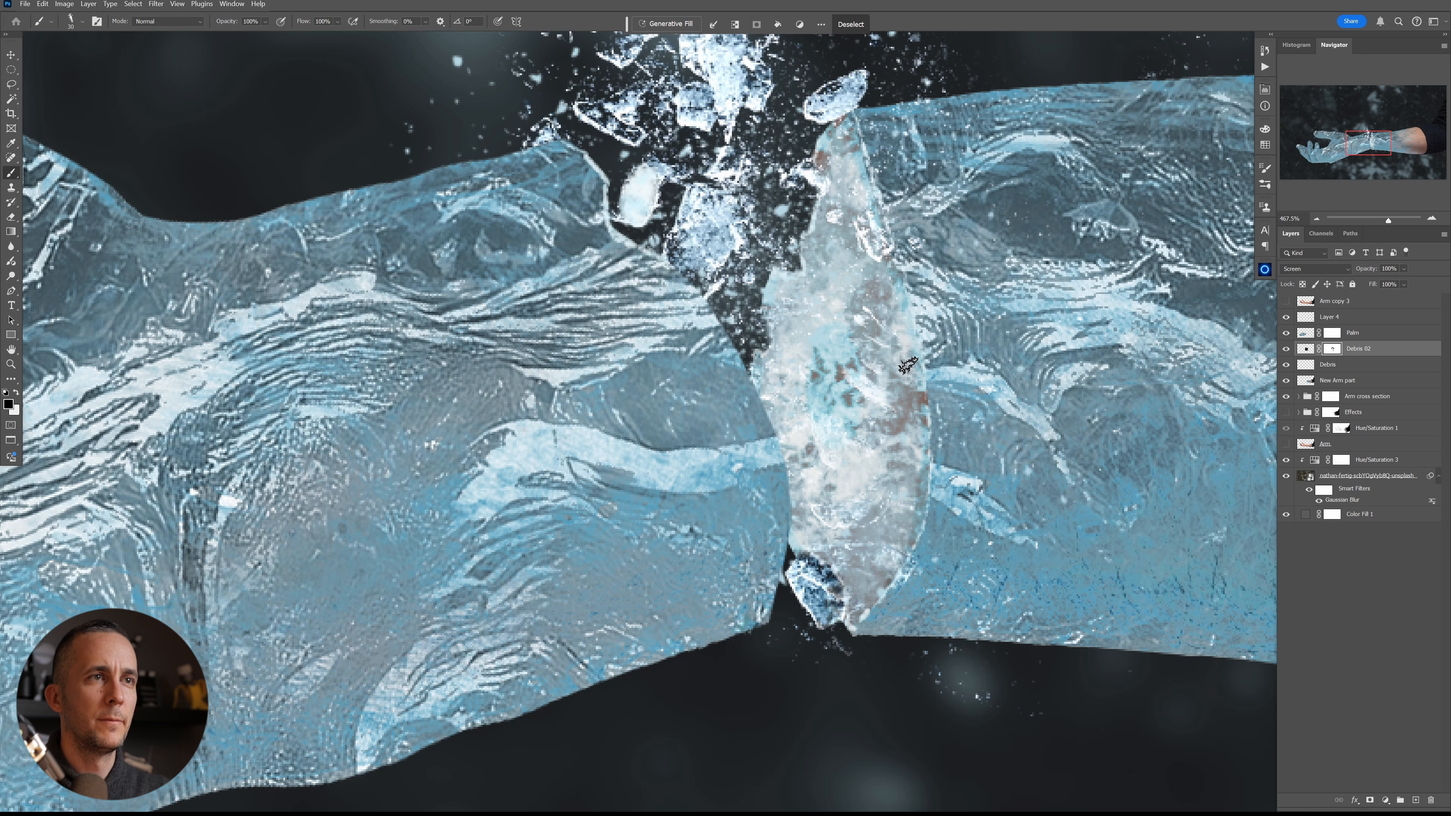
pyautogui.moveTo(877, 300)
pyautogui.mouseDown()
pyautogui.moveTo(861, 317)
pyautogui.moveTo(942, 320)
pyautogui.mouseUp()
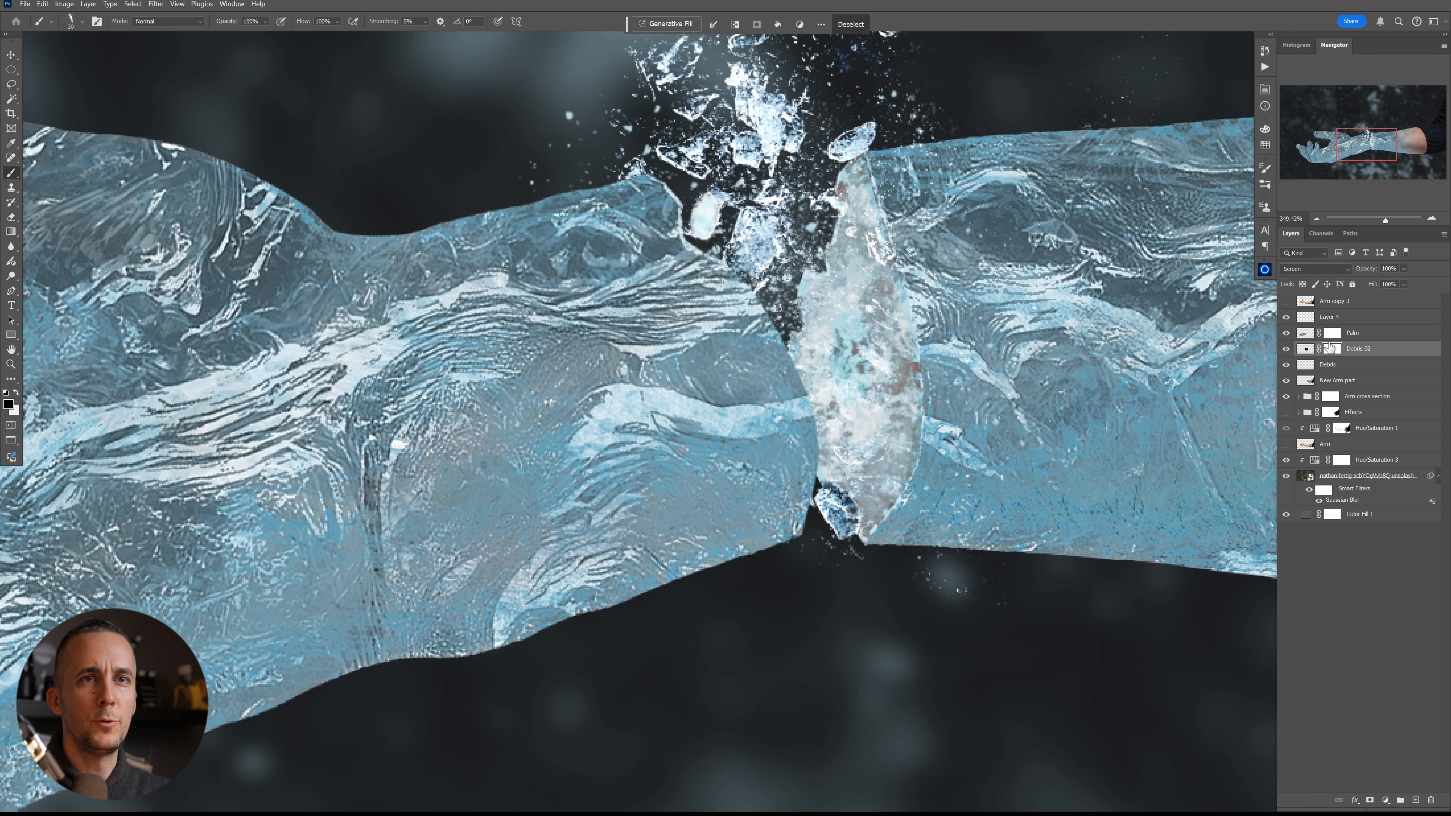
pyautogui.click(1332, 318)
pyautogui.press('x')
pyautogui.moveTo(866, 204); pyautogui.dragTo(942, 205)
pyautogui.moveTo(880, 245); pyautogui.dragTo(891, 274)
pyautogui.hotkey('ctrl', 'z')
pyautogui.hotkey('ctrl', 'z')
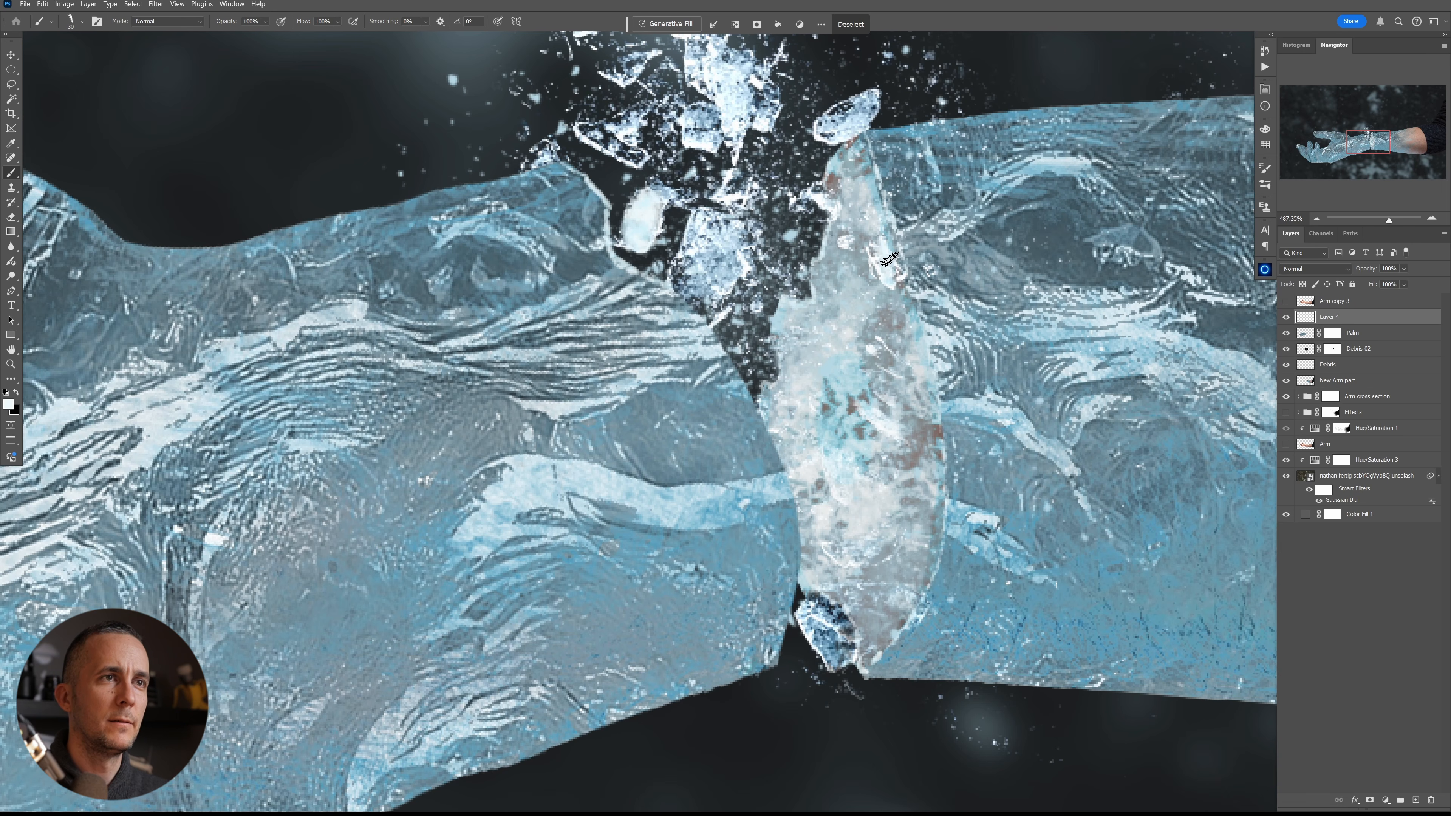
# - Paint white highlights onto the flying ice shards above the break on Layer 4
pyautogui.moveTo(591, 118)
pyautogui.mouseDown()
pyautogui.moveTo(635, 353)
pyautogui.moveTo(666, 378)
pyautogui.mouseUp()
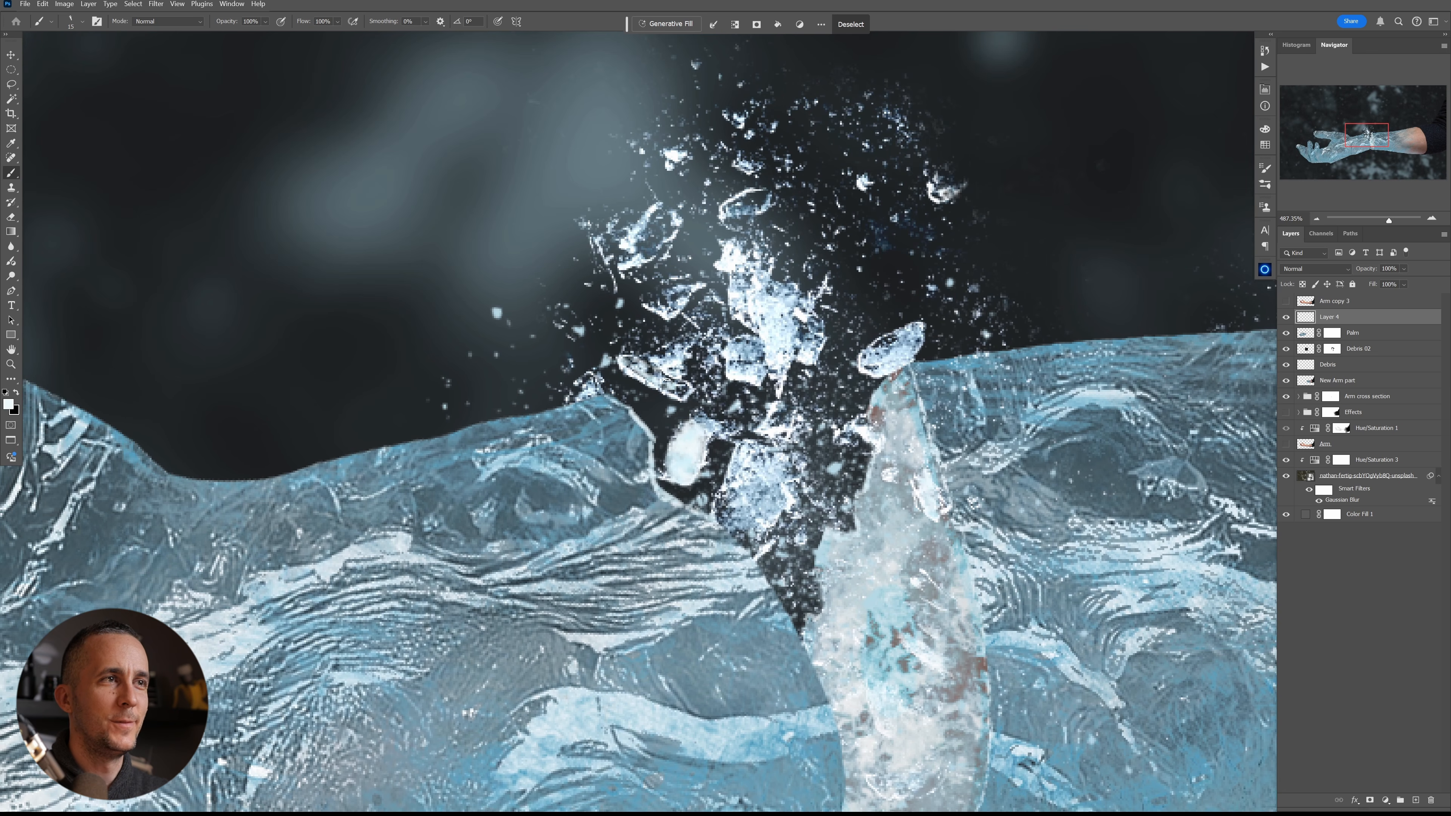
pyautogui.moveTo(649, 225); pyautogui.dragTo(655, 248)
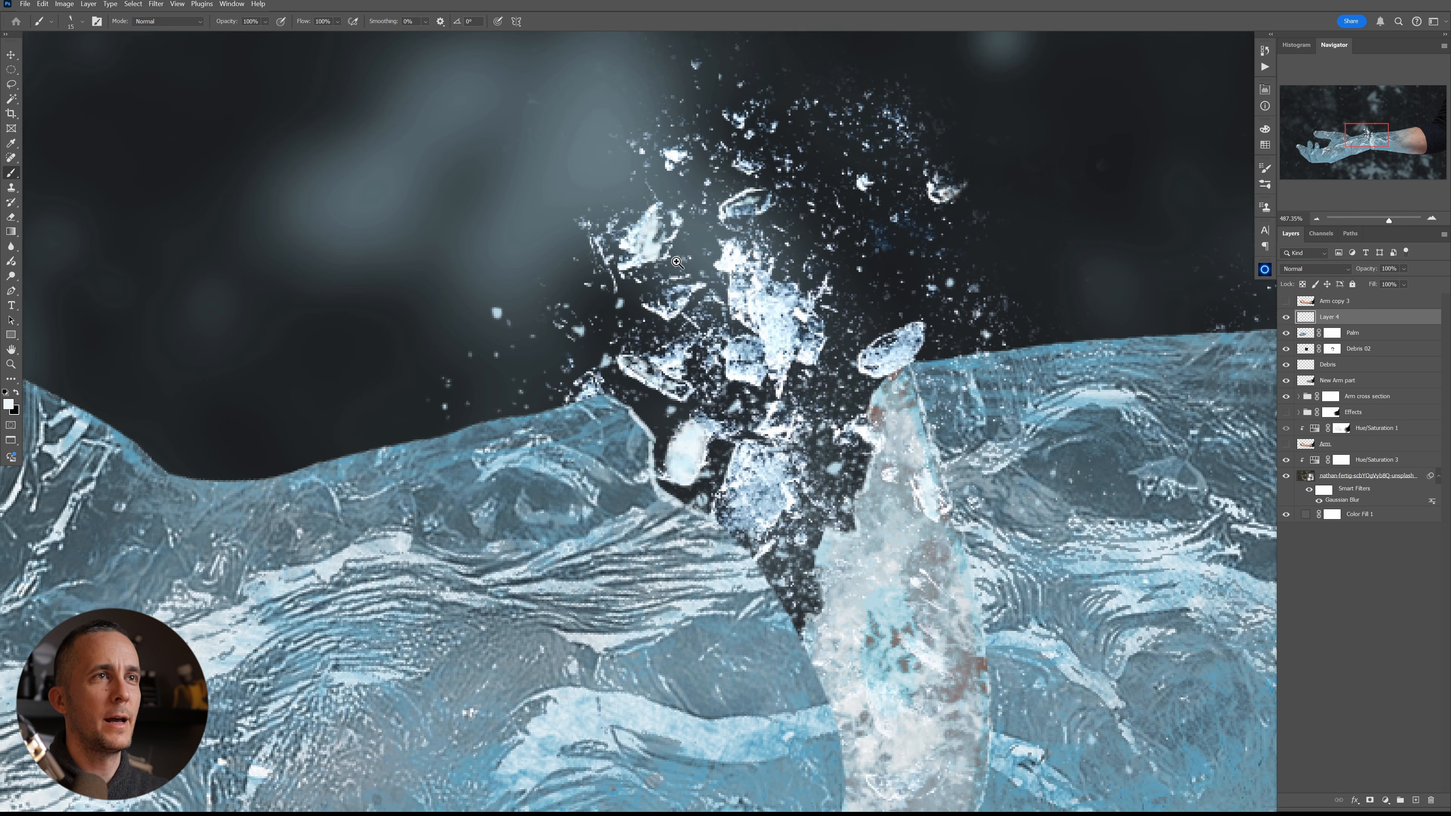
pyautogui.moveTo(666, 265); pyautogui.dragTo(595, 266)
pyautogui.moveTo(721, 316); pyautogui.dragTo(713, 318)
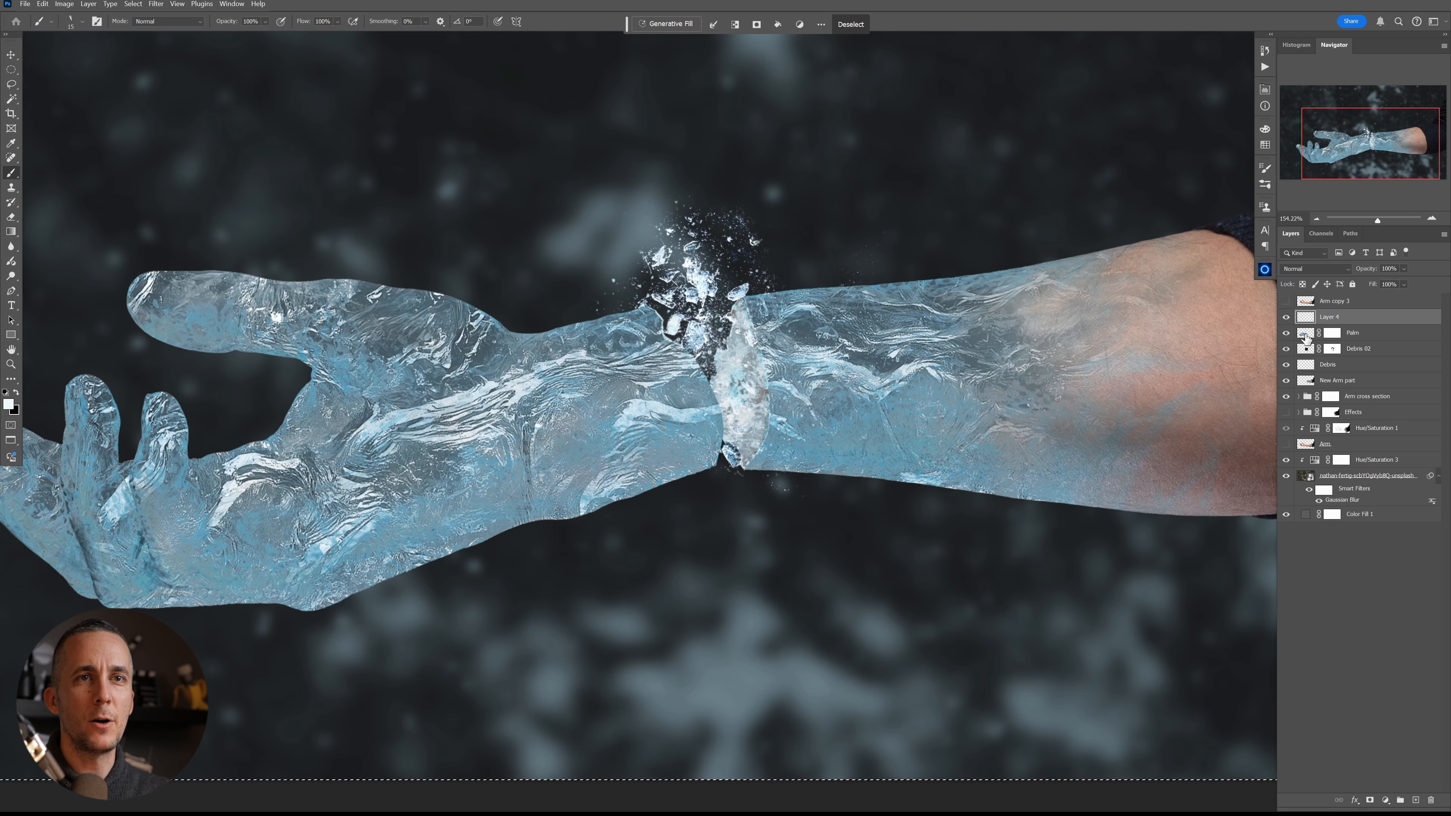
# - Duplicate the selected Debris 02 content to a new layer, scale it down and place it beneath the wrist break
pyautogui.click(1307, 353)
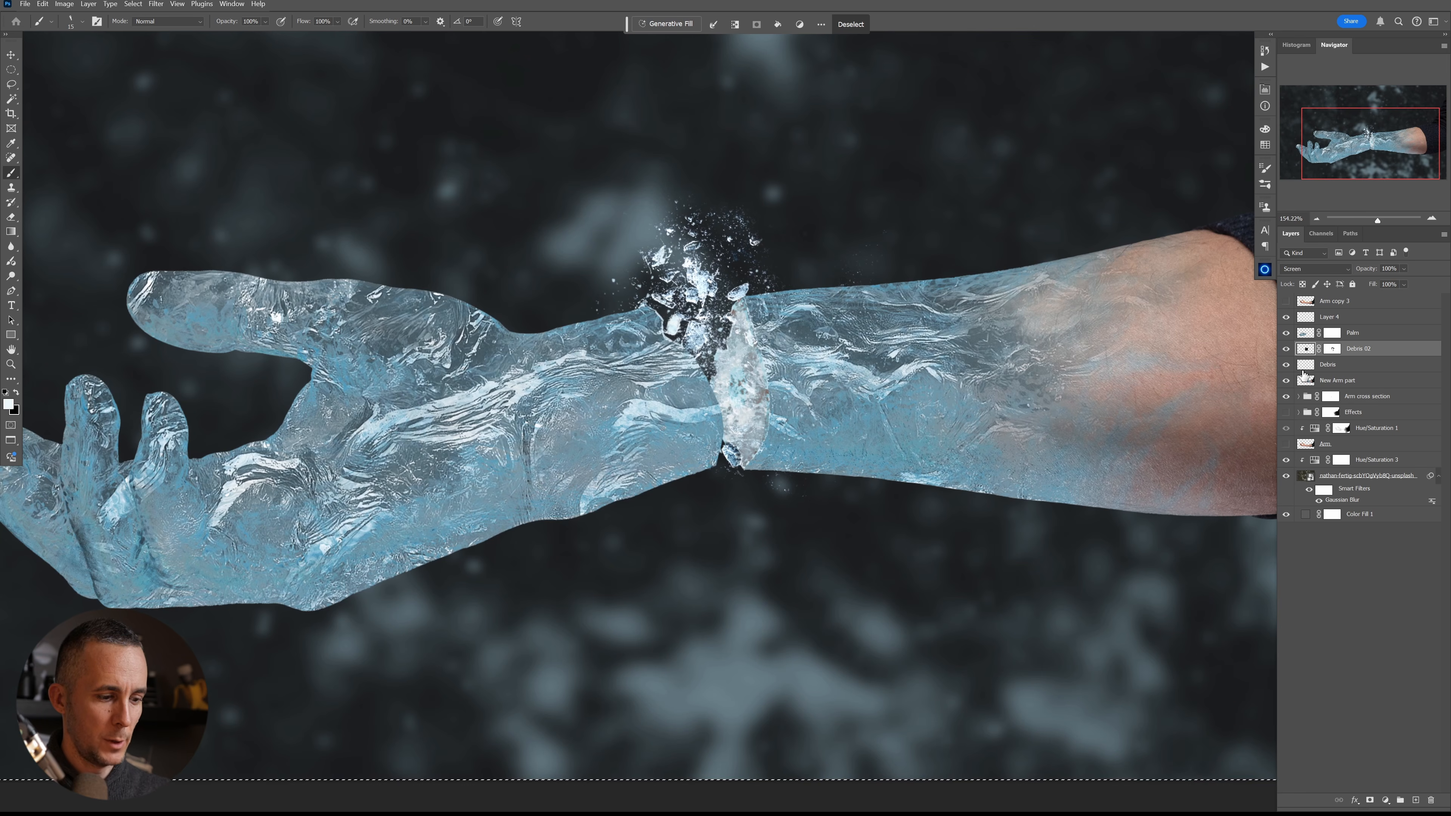
pyautogui.hotkey('ctrl', 'j')
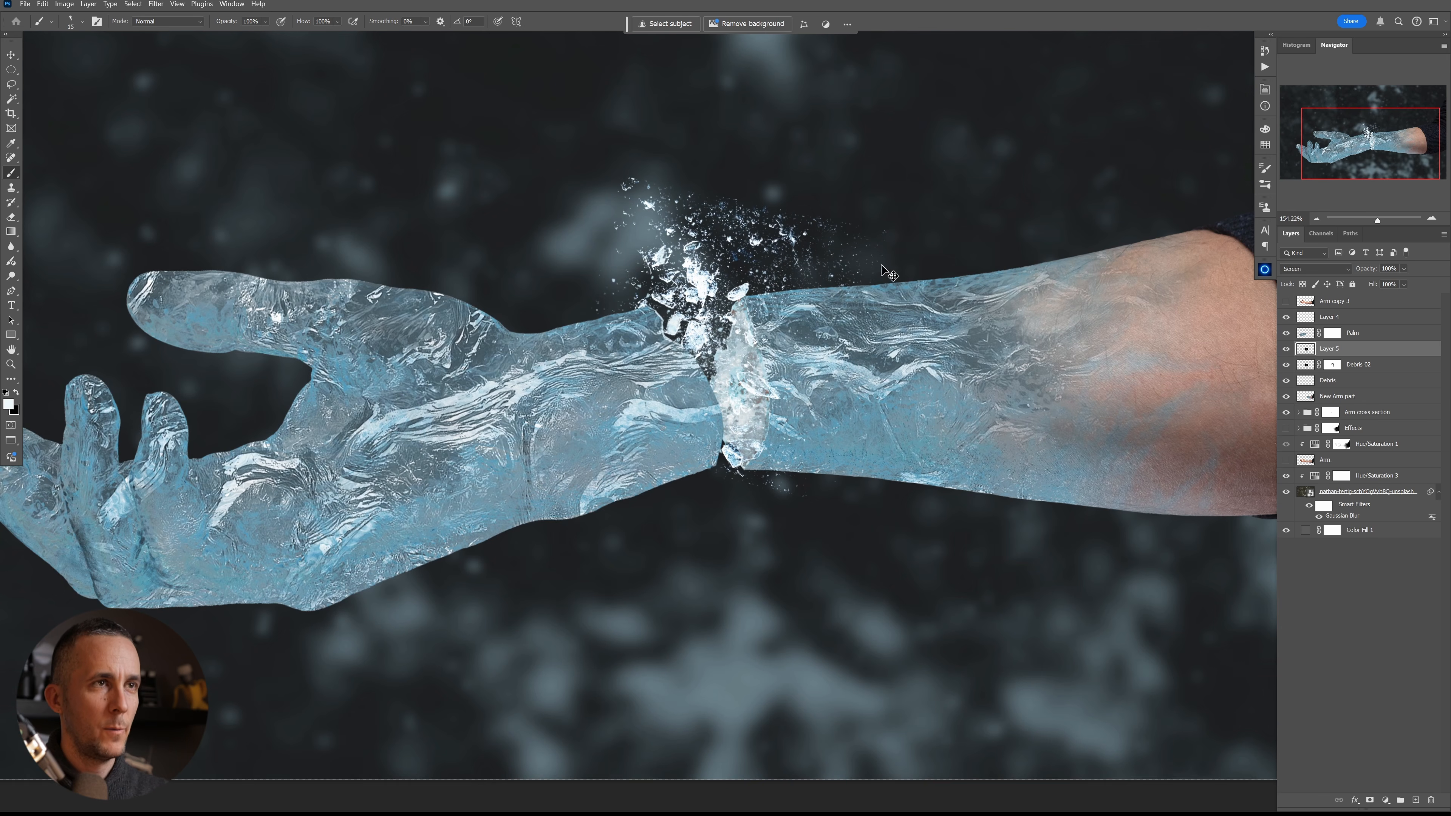
pyautogui.hotkey('ctrl', 't')
pyautogui.moveTo(904, 176); pyautogui.dragTo(627, 407)
pyautogui.moveTo(821, 313); pyautogui.dragTo(801, 385)
pyautogui.moveTo(919, 245); pyautogui.dragTo(555, 634)
pyautogui.moveTo(780, 396); pyautogui.dragTo(765, 413)
pyautogui.moveTo(850, 395)
pyautogui.mouseDown()
pyautogui.moveTo(775, 412)
pyautogui.moveTo(762, 421)
pyautogui.moveTo(783, 421)
pyautogui.moveTo(726, 454)
pyautogui.mouseUp()
pyautogui.press('Return')
pyautogui.press('b')
pyautogui.press('v')
pyautogui.moveTo(797, 412); pyautogui.dragTo(784, 427)
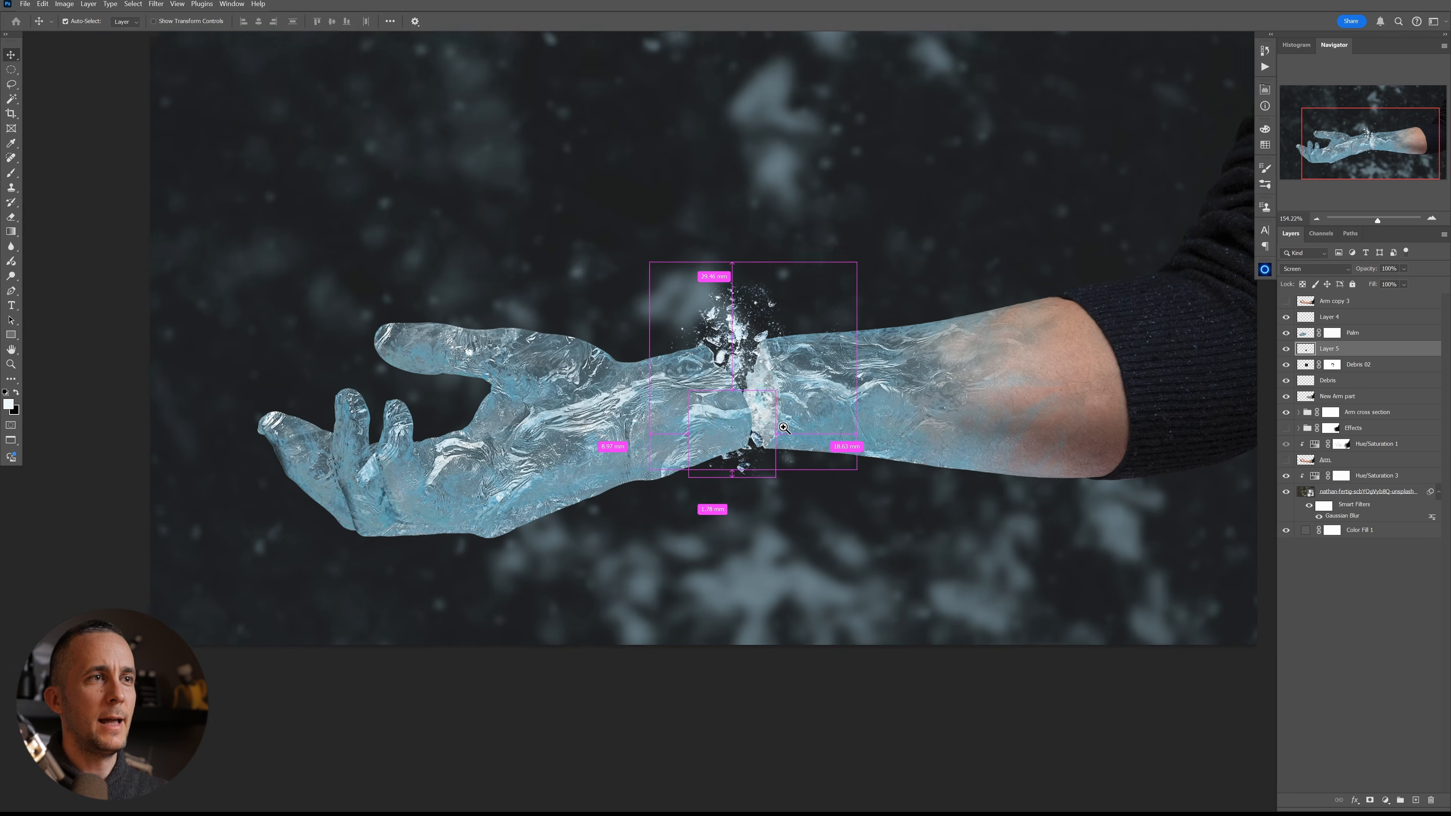
# - Rotate the Palm layer about the wrist so the hand tilts downward, and nudge it into place against the break
pyautogui.scroll(-3, 783, 428)
pyautogui.click(1336, 334)
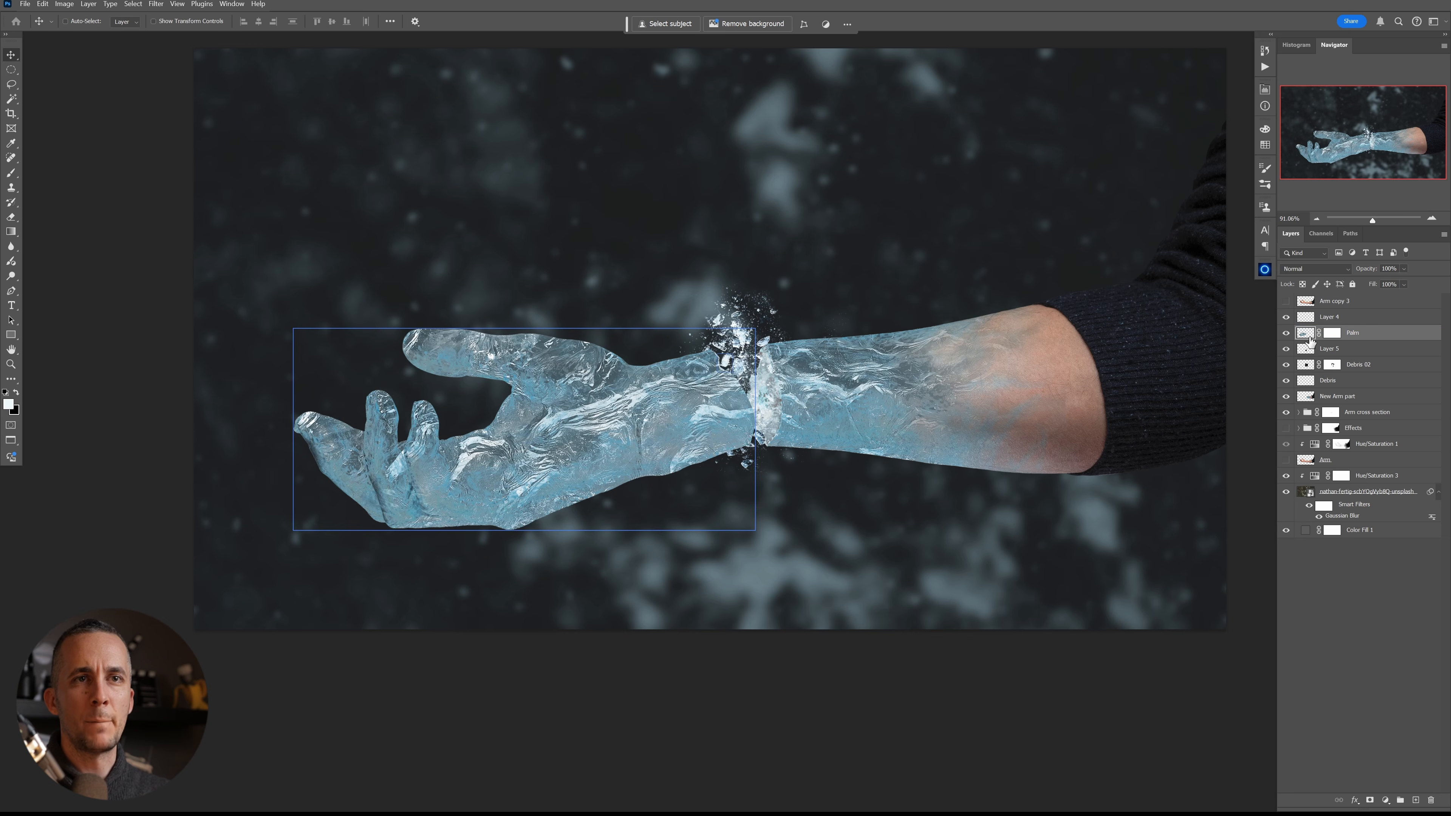
pyautogui.hotkey('ctrl', 't')
pyautogui.moveTo(574, 275); pyautogui.dragTo(553, 269)
pyautogui.moveTo(588, 377); pyautogui.dragTo(588, 444)
pyautogui.scroll(-7, 663, 445)
pyautogui.scroll(10, 646, 450)
pyautogui.moveTo(694, 425)
pyautogui.mouseDown()
pyautogui.moveTo(676, 432)
pyautogui.moveTo(683, 419)
pyautogui.mouseUp()
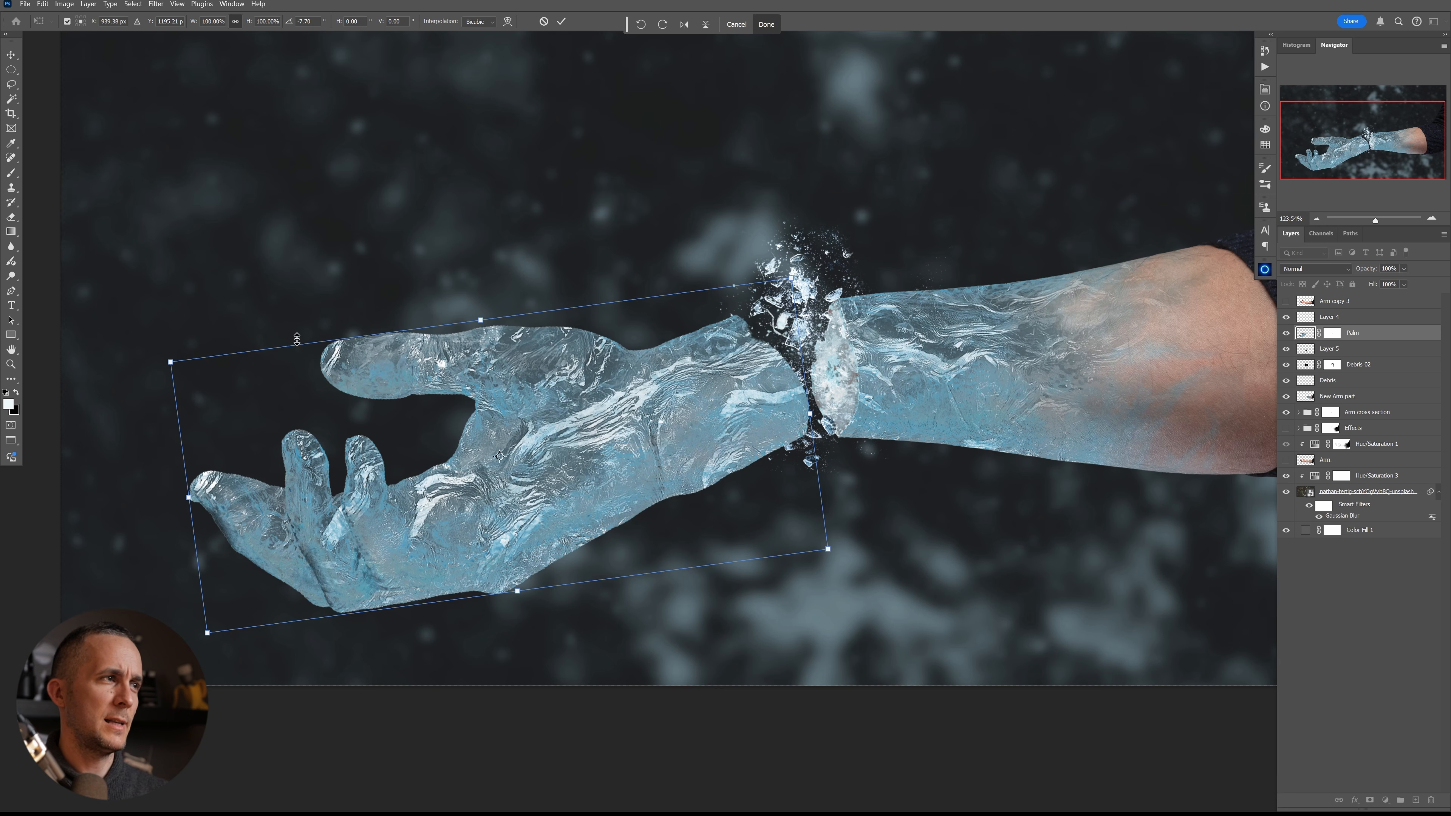
pyautogui.keyDown('alt'); pyautogui.click(817, 533); pyautogui.keyUp('alt')
pyautogui.moveTo(150, 336); pyautogui.dragTo(177, 285)
pyautogui.moveTo(531, 412)
pyautogui.mouseDown()
pyautogui.moveTo(516, 432)
pyautogui.moveTo(528, 422)
pyautogui.mouseUp()
pyautogui.press('Return')
# - Reposition the small debris copy just beneath the wrist break
pyautogui.keyDown('ctrl'); pyautogui.moveTo(803, 465); pyautogui.dragTo(808, 499); pyautogui.keyUp('ctrl')
pyautogui.hotkey('ctrl', 't')
pyautogui.press('Return')
pyautogui.moveTo(808, 499); pyautogui.dragTo(756, 500)
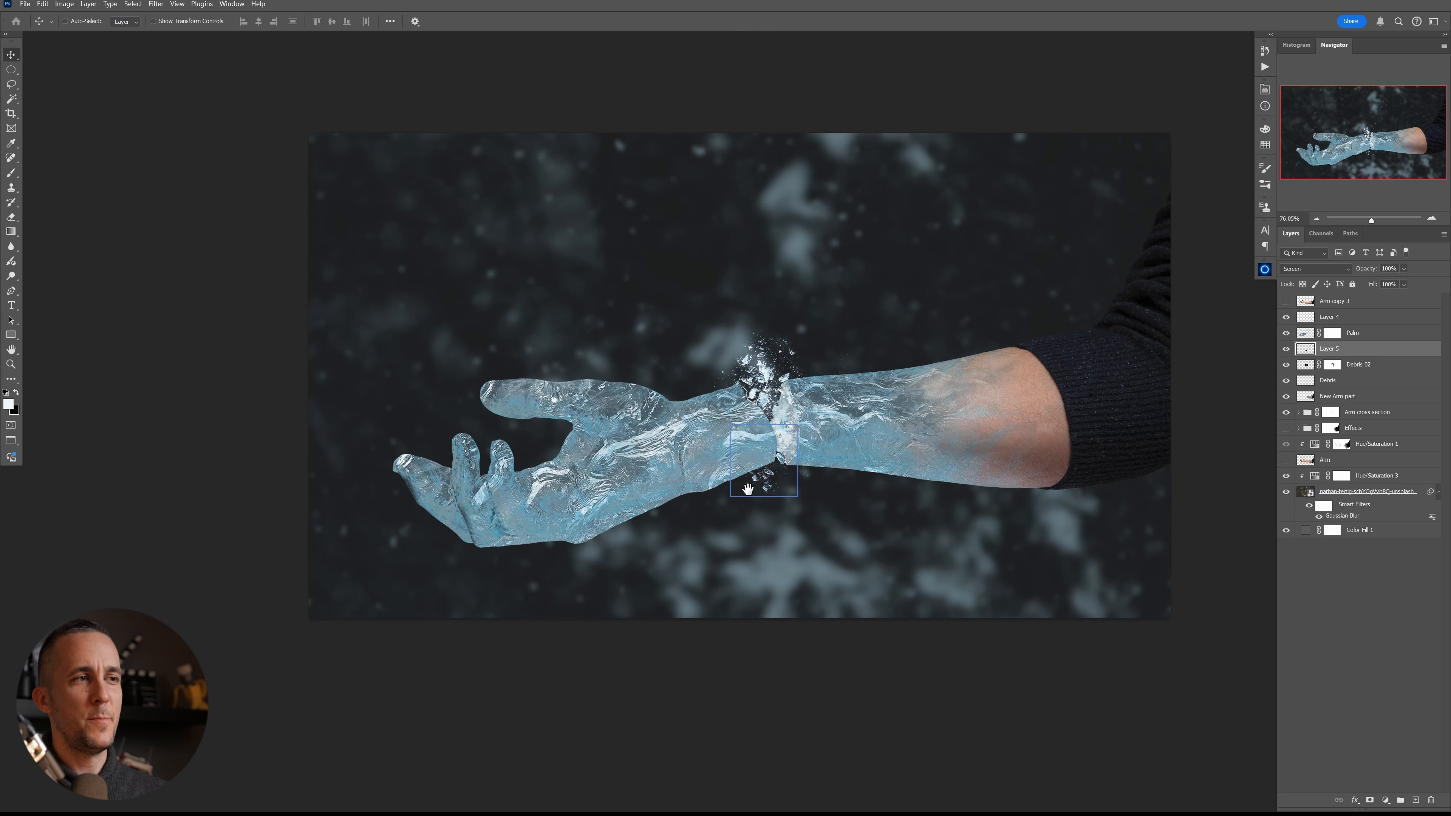
pyautogui.moveTo(640, 449)
pyautogui.keyDown('ctrl'); pyautogui.mouseDown()
pyautogui.moveTo(686, 447)
pyautogui.moveTo(625, 447)
pyautogui.mouseUp(); pyautogui.keyUp('ctrl')
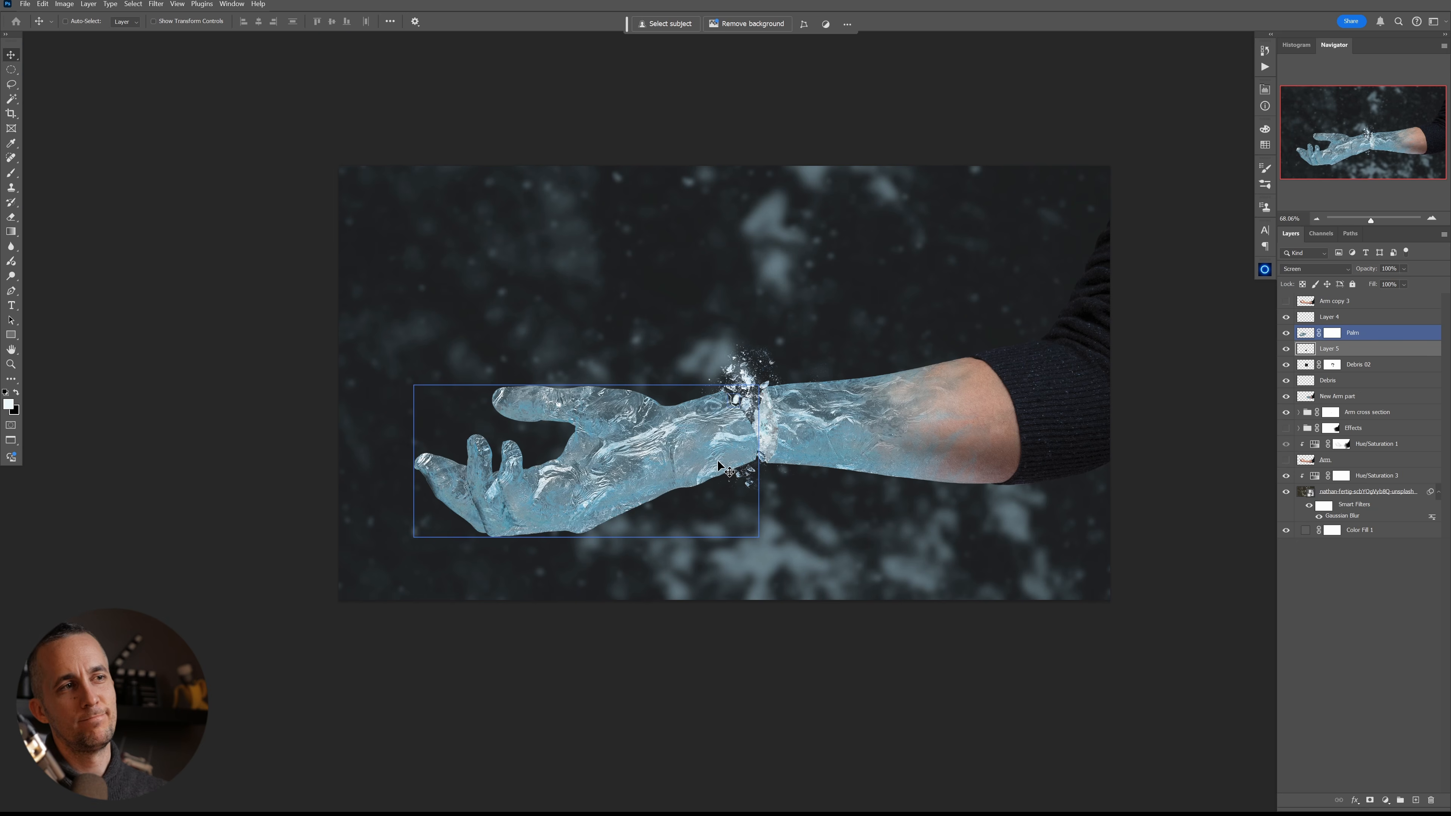
pyautogui.keyDown('ctrl'); pyautogui.moveTo(673, 455); pyautogui.dragTo(705, 449); pyautogui.keyUp('ctrl')
pyautogui.hotkey('ctrl', 'z')
pyautogui.keyDown('ctrl'); pyautogui.click(710, 453); pyautogui.keyUp('ctrl')
# - Reposition Layer 4's ice details at the rotated palm's notch and erase their misaligned rim line with a smaller eraser
pyautogui.keyDown('ctrl'); pyautogui.moveTo(776, 409); pyautogui.dragTo(876, 435); pyautogui.keyUp('ctrl')
pyautogui.click(1326, 317)
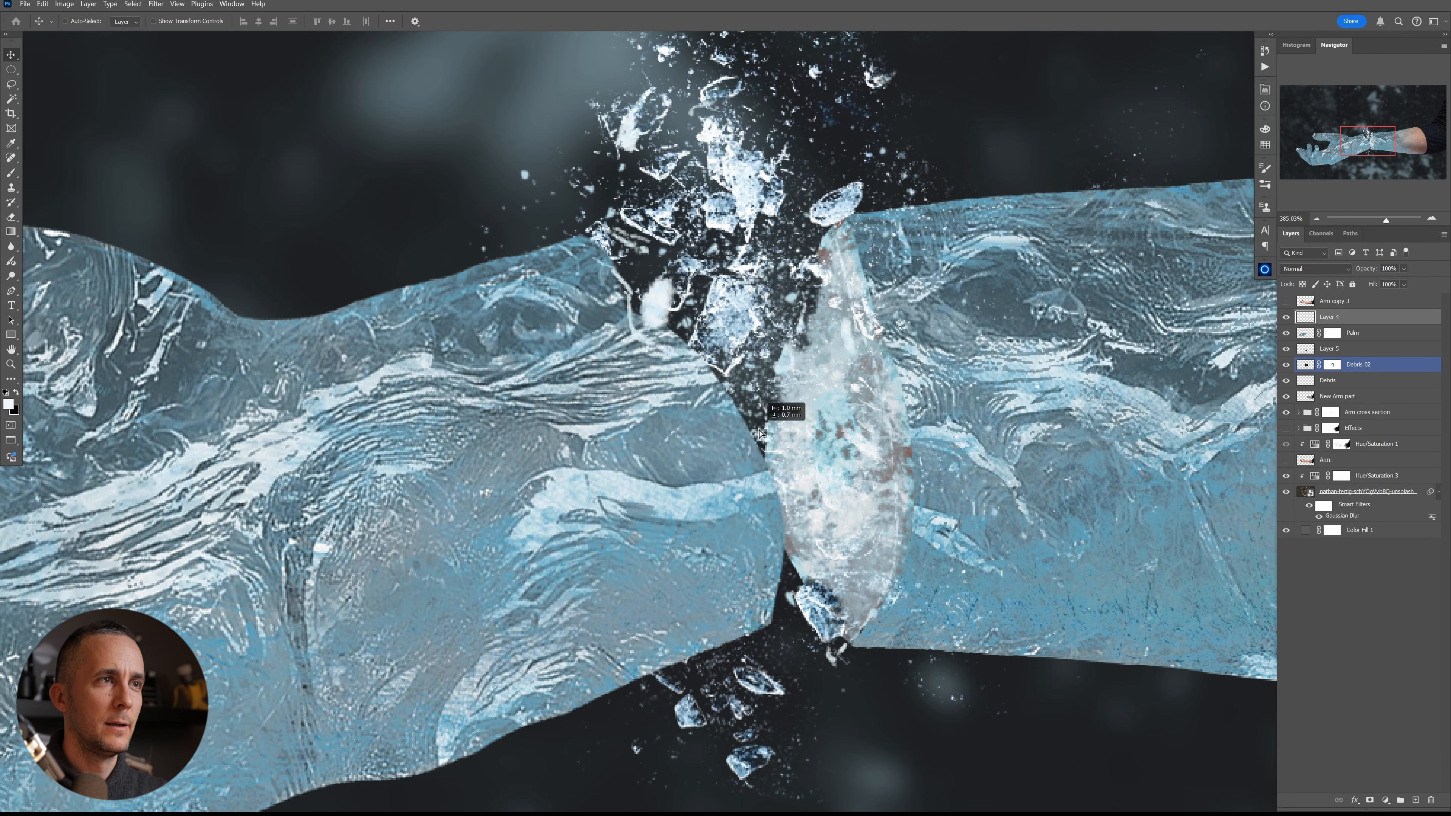
pyautogui.keyDown('ctrl'); pyautogui.click(782, 423); pyautogui.keyUp('ctrl')
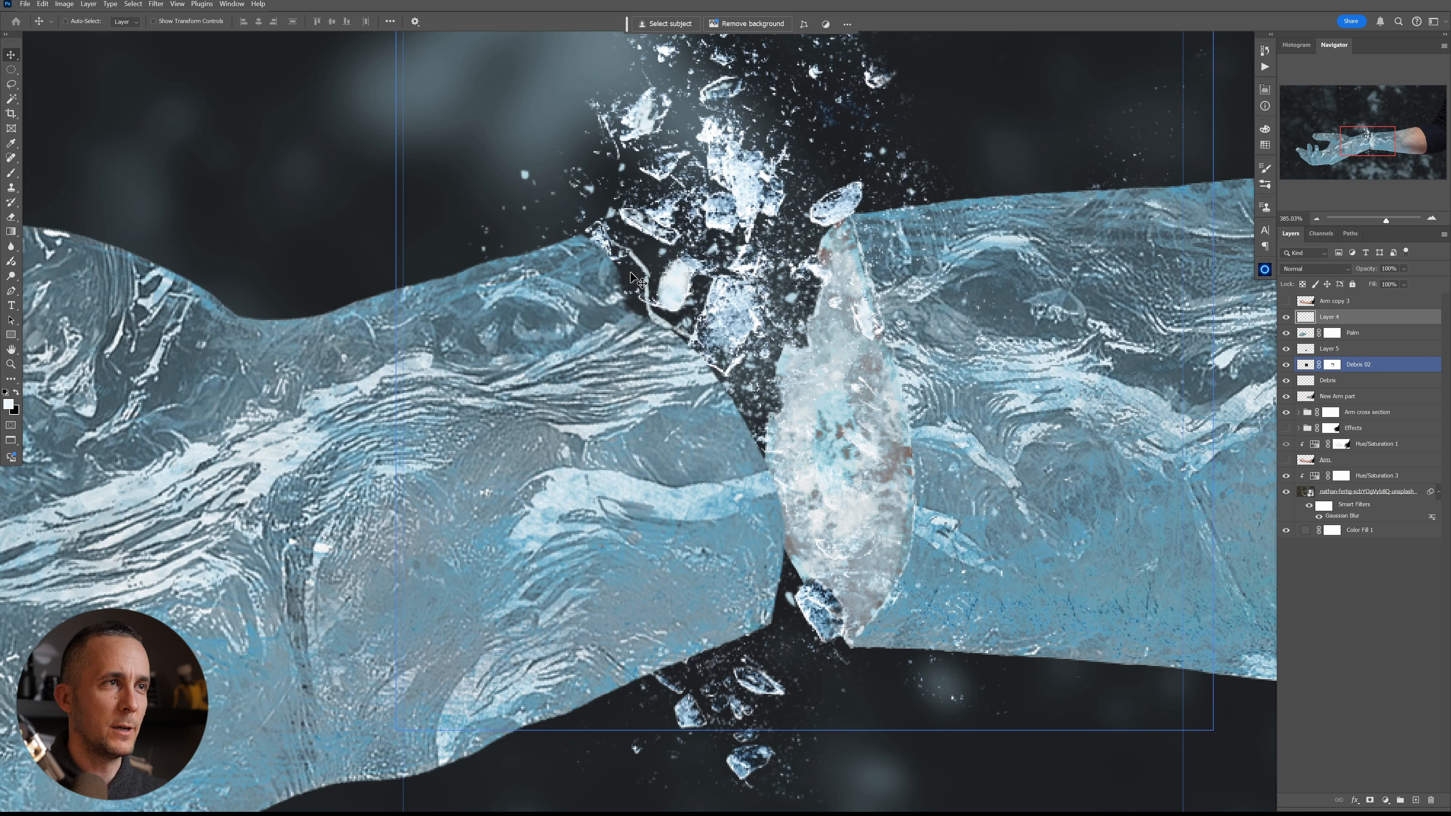
pyautogui.keyDown('ctrl'); pyautogui.click(652, 332); pyautogui.keyUp('ctrl')
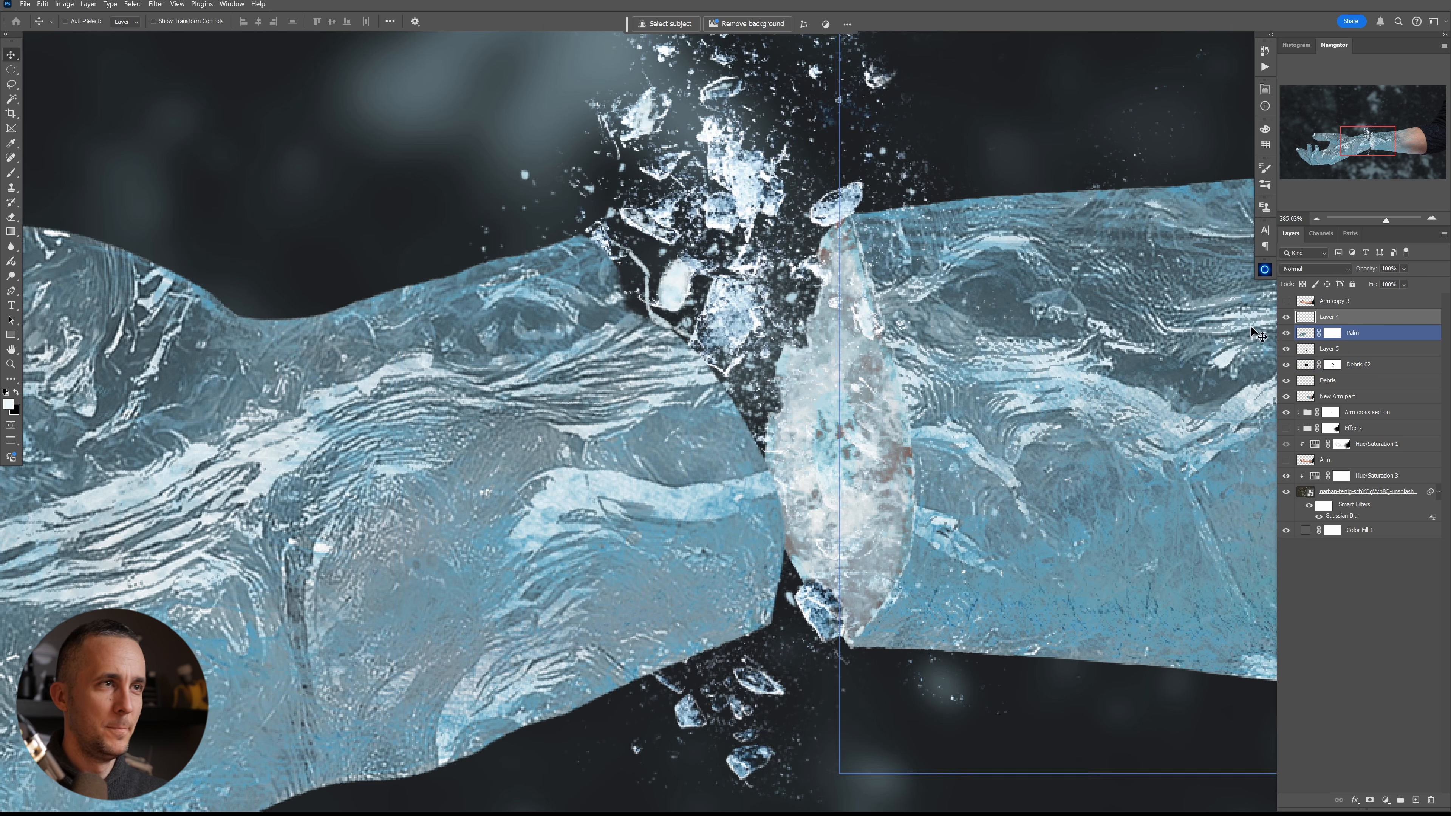
pyautogui.press('e')
pyautogui.press('[')
pyautogui.press('[')
pyautogui.press('[')
pyautogui.press('[')
pyautogui.press('[')
pyautogui.press('[')
pyautogui.press('[')
pyautogui.press('[')
pyautogui.press('[')
pyautogui.press('[')
pyautogui.press('[')
pyautogui.press('[')
pyautogui.press('[')
pyautogui.press('[')
pyautogui.press('[')
pyautogui.press('[')
pyautogui.moveTo(628, 280)
pyautogui.mouseDown()
pyautogui.moveTo(632, 315)
pyautogui.moveTo(629, 279)
pyautogui.mouseUp()
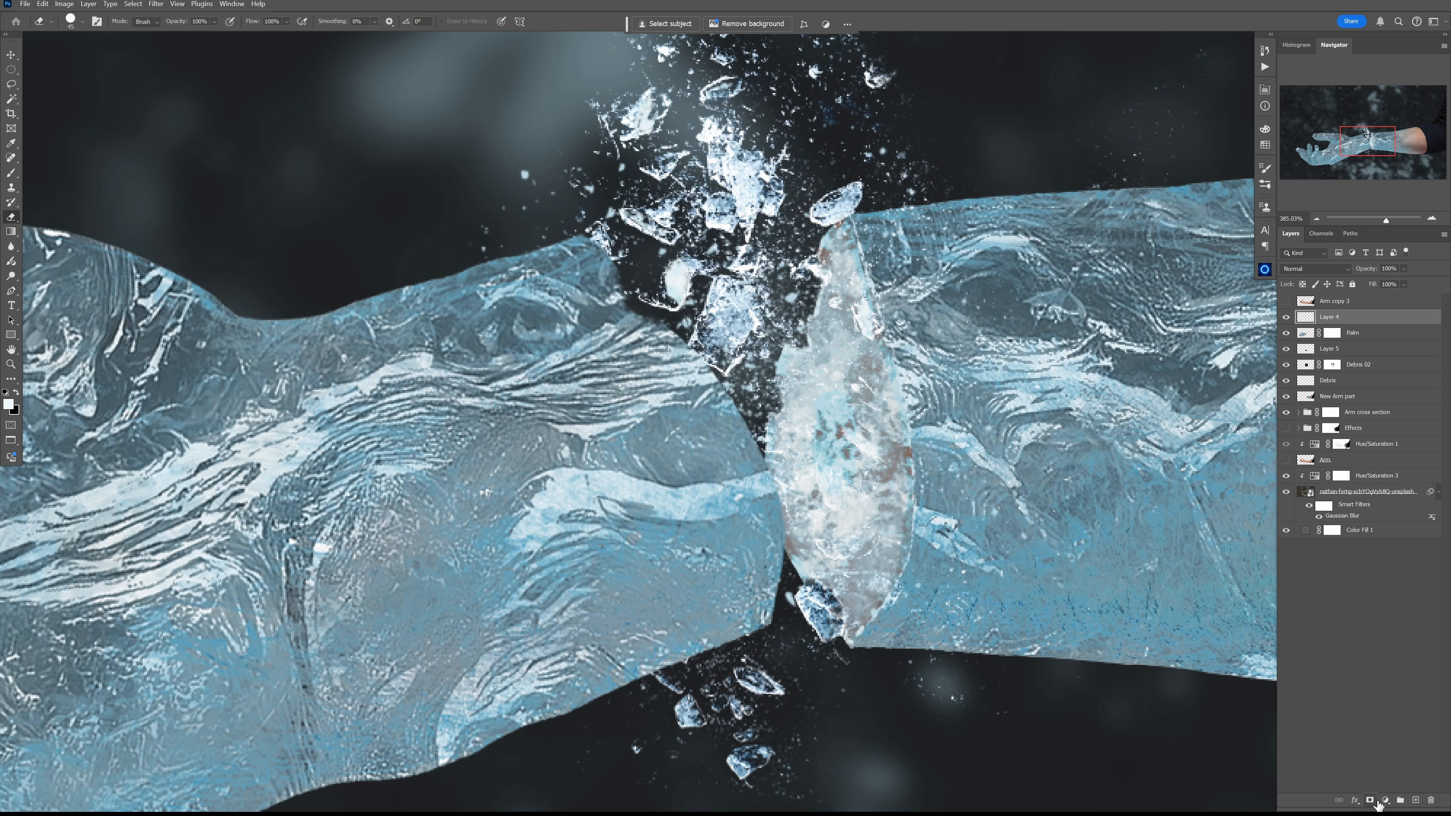
# - Add a new layer above Layer 4 and paint a thin light rim along the palm's broken edge
pyautogui.click(1416, 800)
pyautogui.press('b')
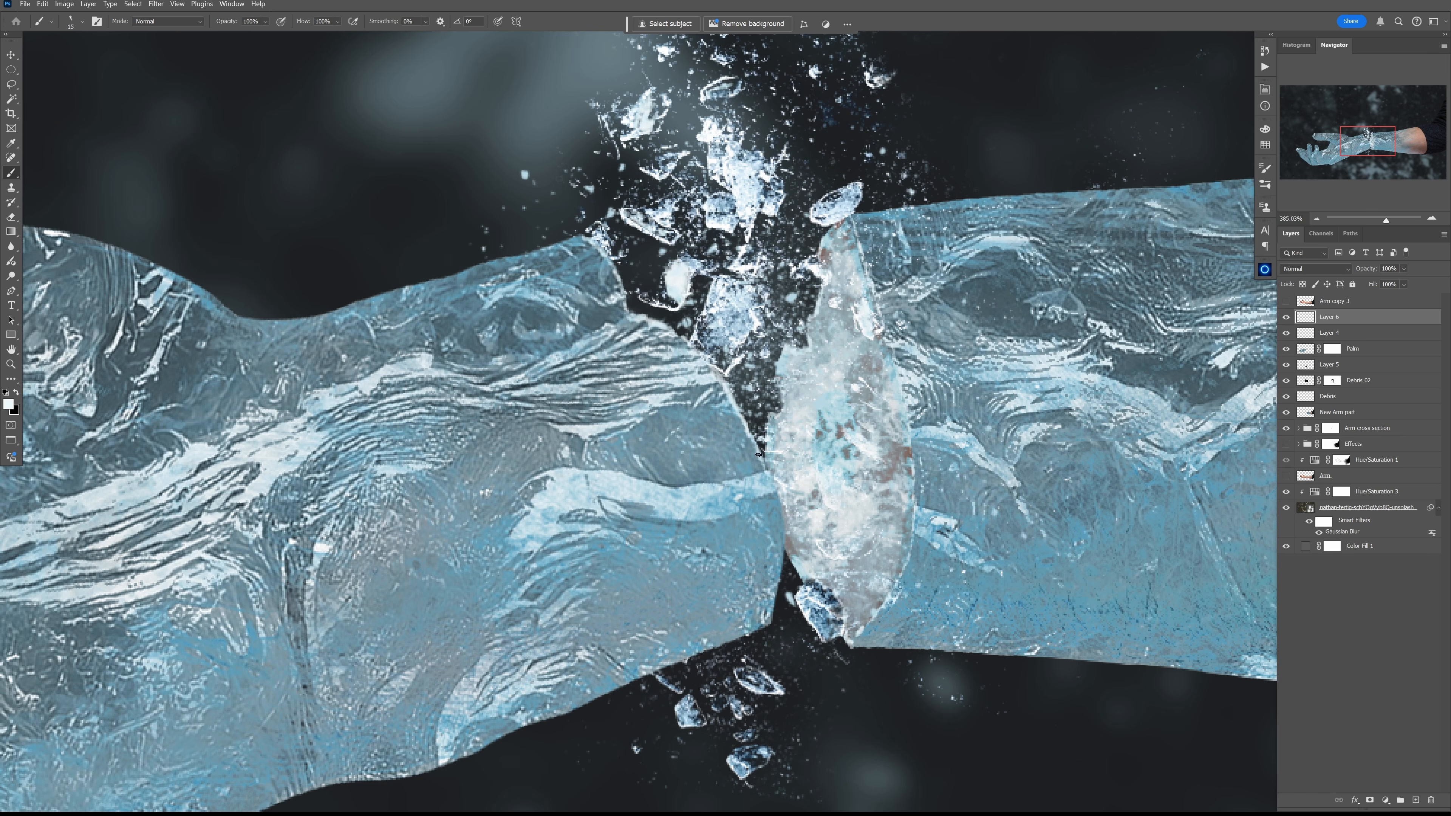
pyautogui.moveTo(760, 635)
pyautogui.mouseDown()
pyautogui.moveTo(830, 408)
pyautogui.moveTo(759, 509)
pyautogui.mouseUp()
pyautogui.hotkey('alt', '[')
pyautogui.moveTo(931, 303); pyautogui.dragTo(921, 447)
pyautogui.hotkey('ctrl', '0')
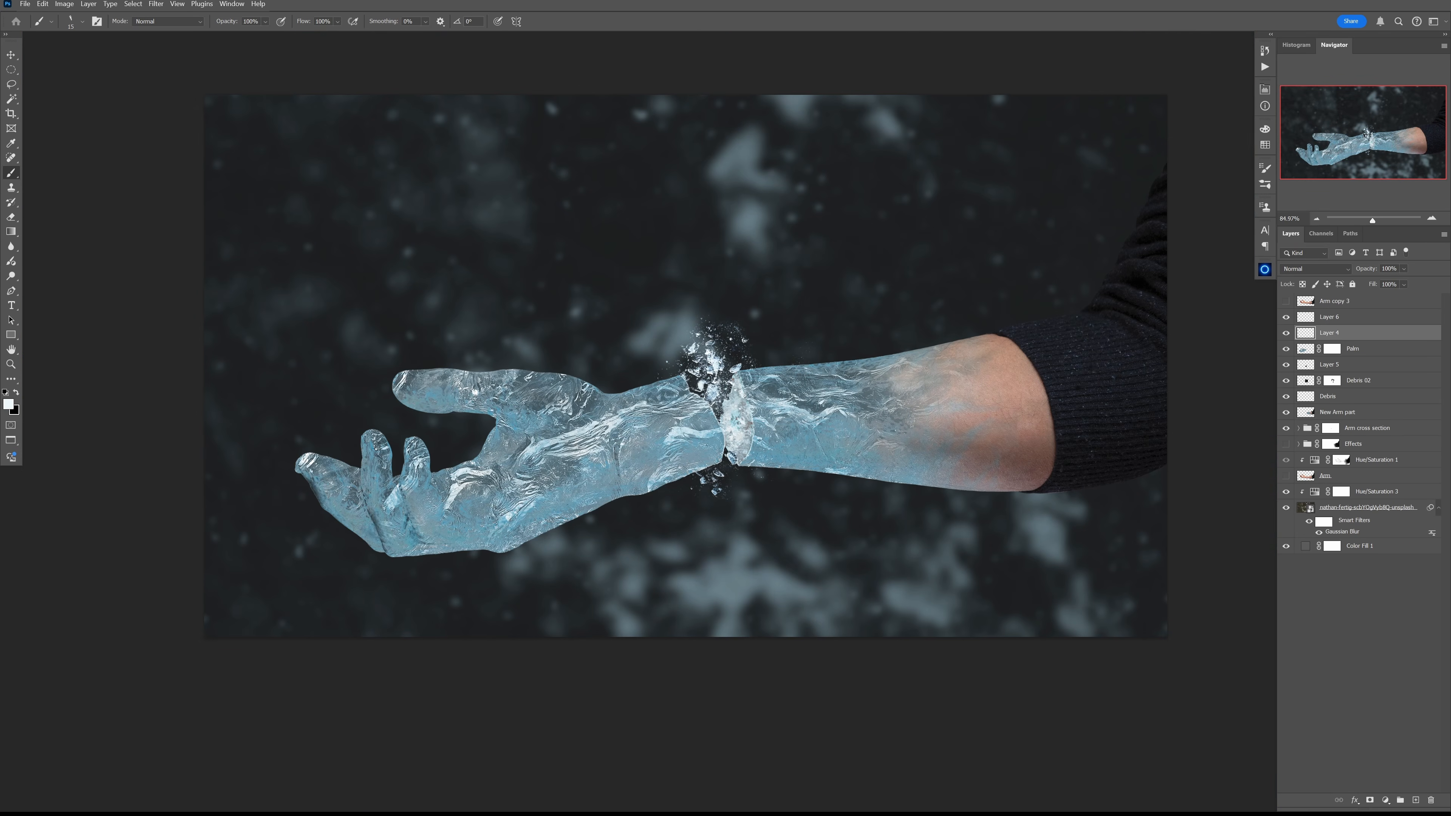
# - Move Layer 4 below Palm and group Layer 6 with the Palm layer in a group named Palm
pyautogui.moveTo(1307, 334); pyautogui.dragTo(1318, 362)
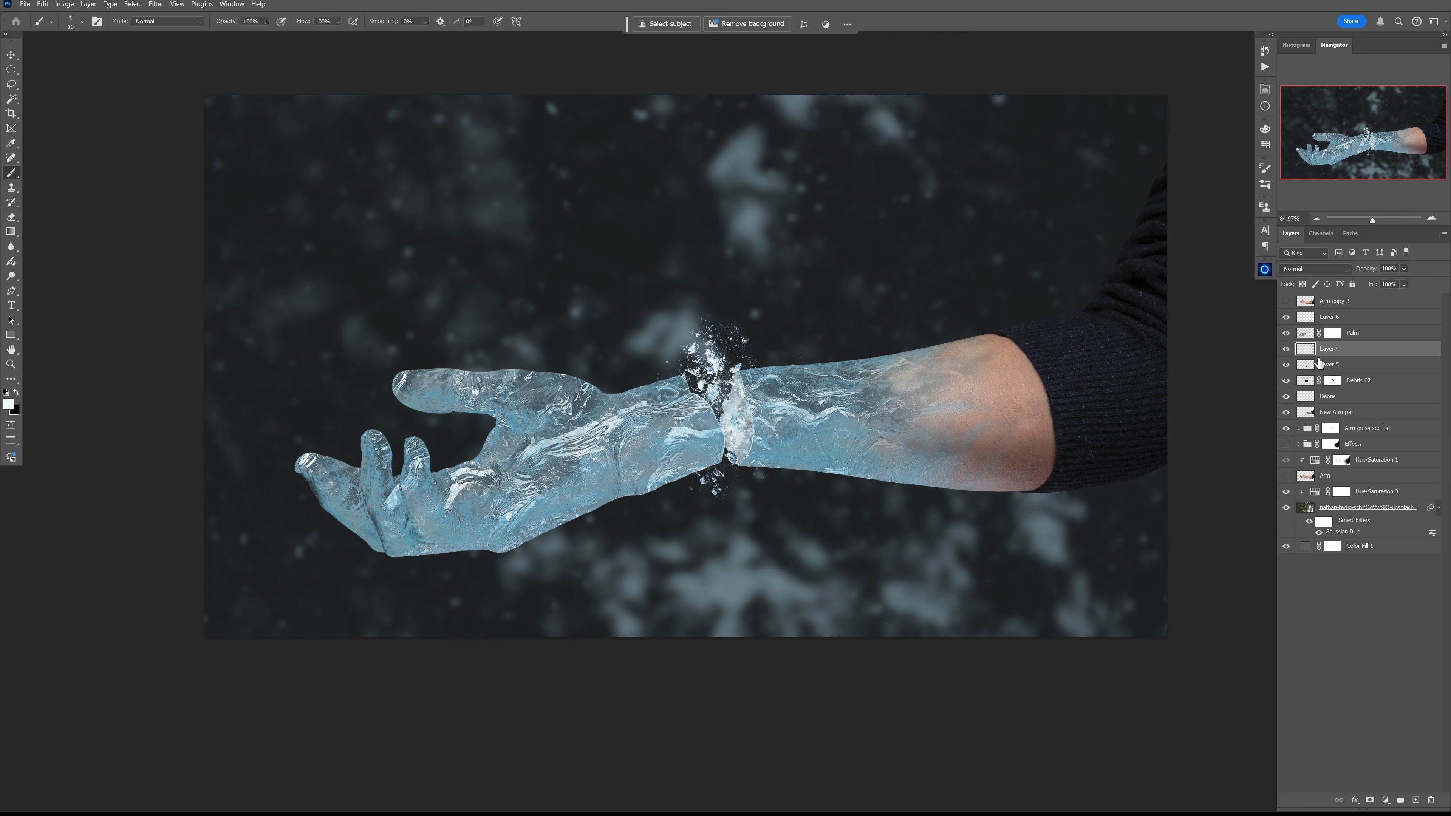
pyautogui.click(1308, 333)
pyautogui.keyDown('ctrl'); pyautogui.click(1349, 319); pyautogui.keyUp('ctrl')
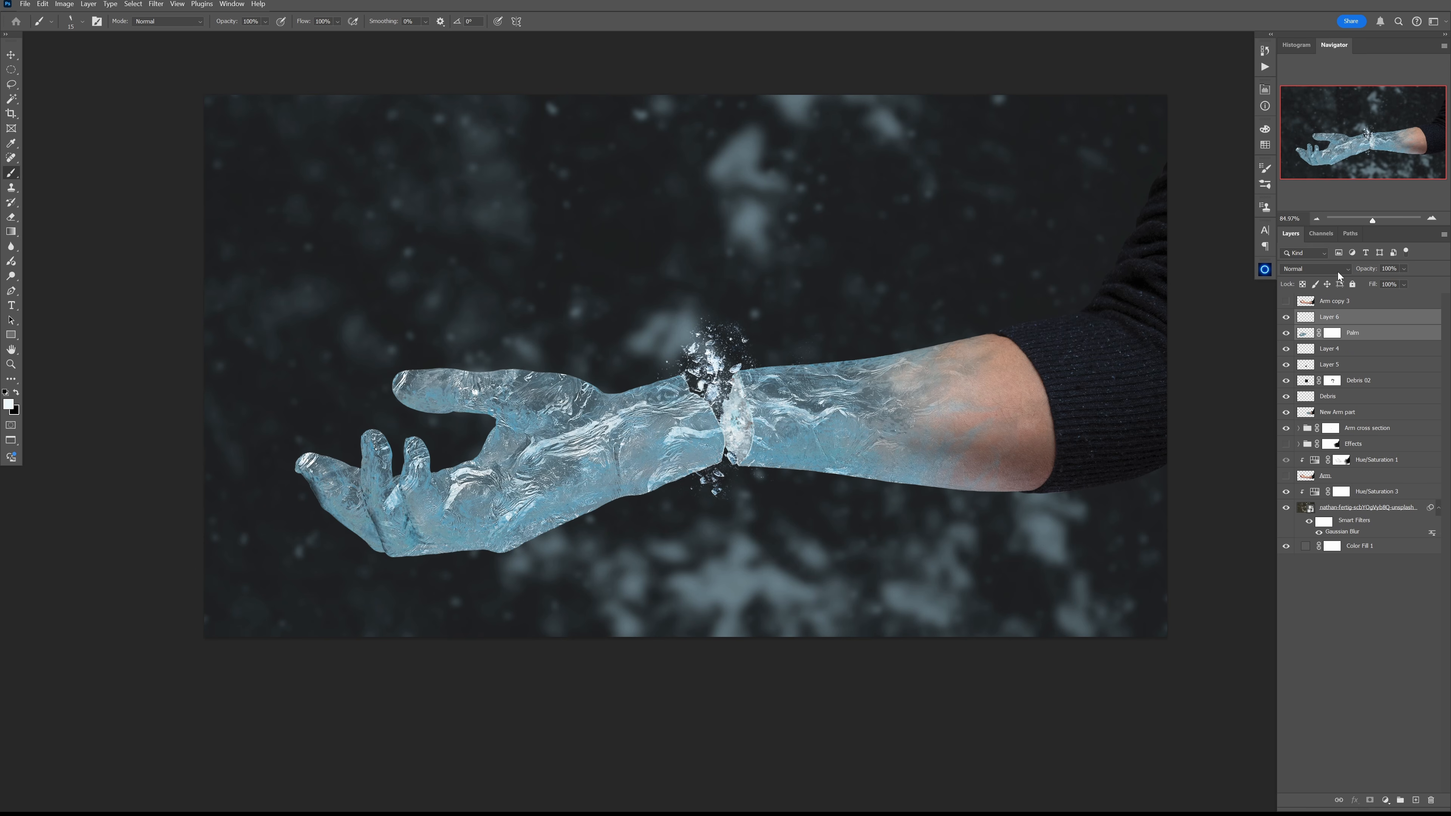
pyautogui.hotkey('ctrl', 'g')
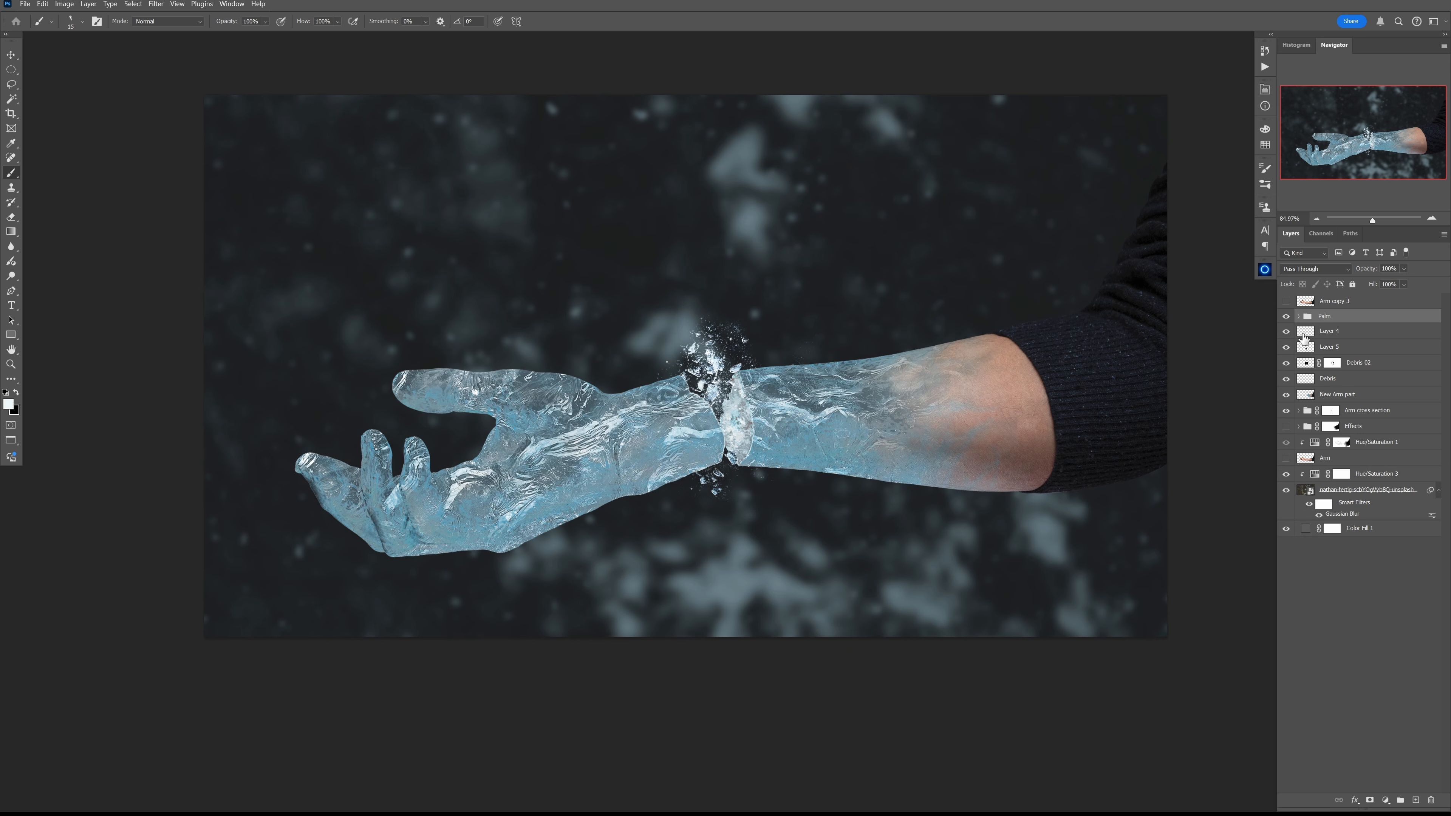
# - Rename Layer 5 as Debris 03 and Layer 4 as Details
pyautogui.click(1308, 362)
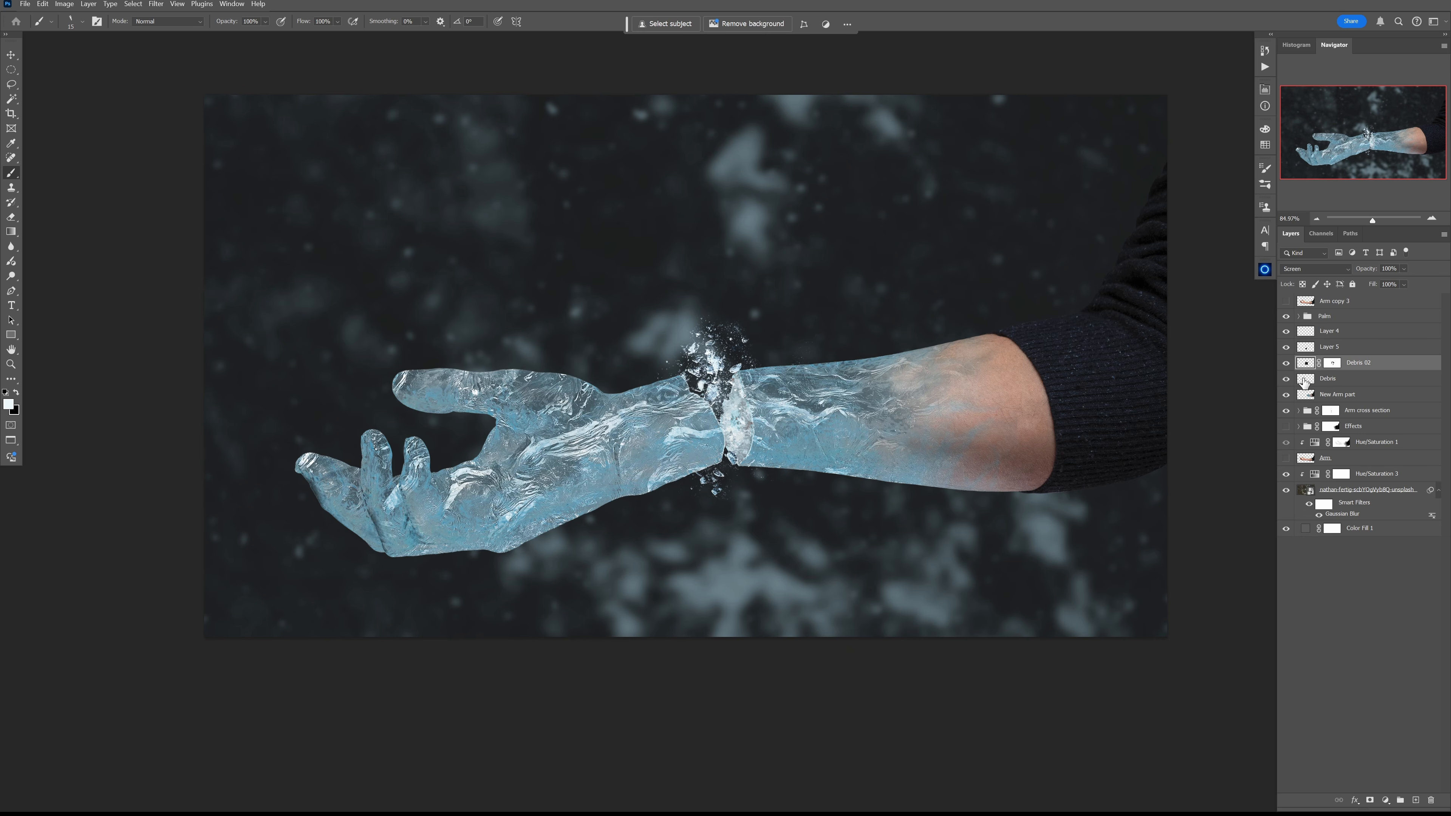
pyautogui.click(1305, 336)
pyautogui.click(1287, 331)
pyautogui.click(1289, 349)
pyautogui.click(1291, 350)
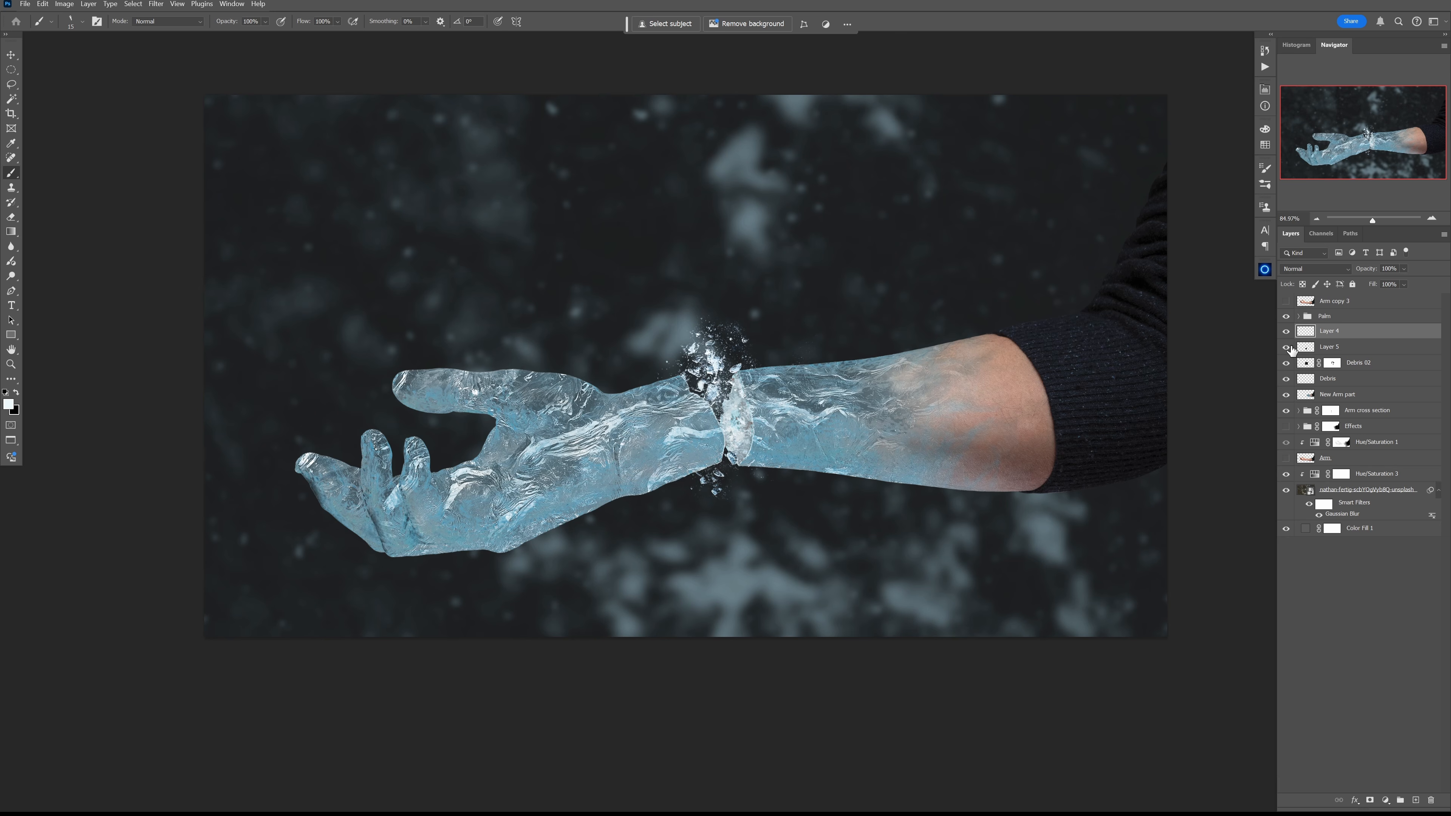
pyautogui.click(1334, 348)
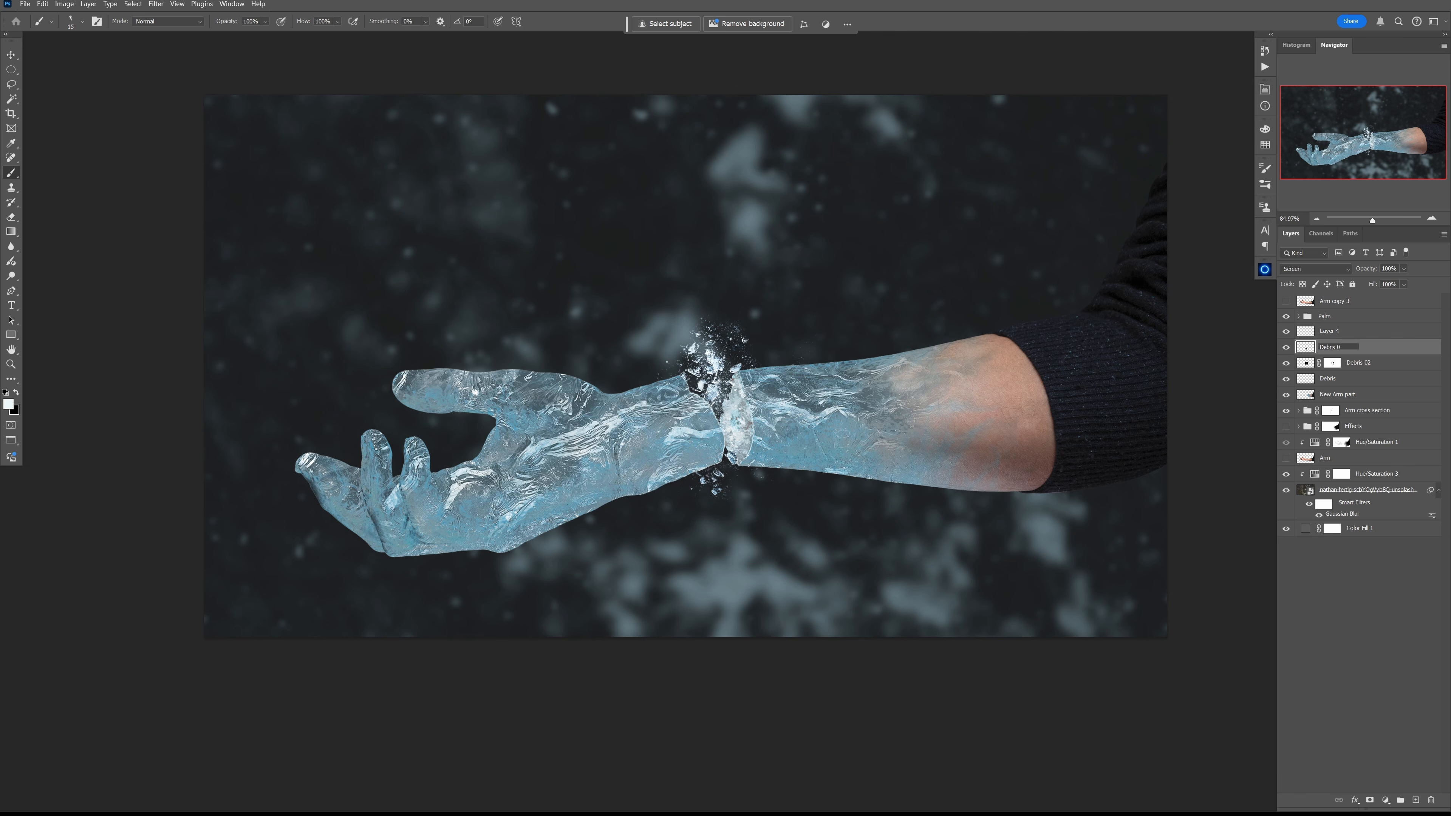
pyautogui.click(1333, 335)
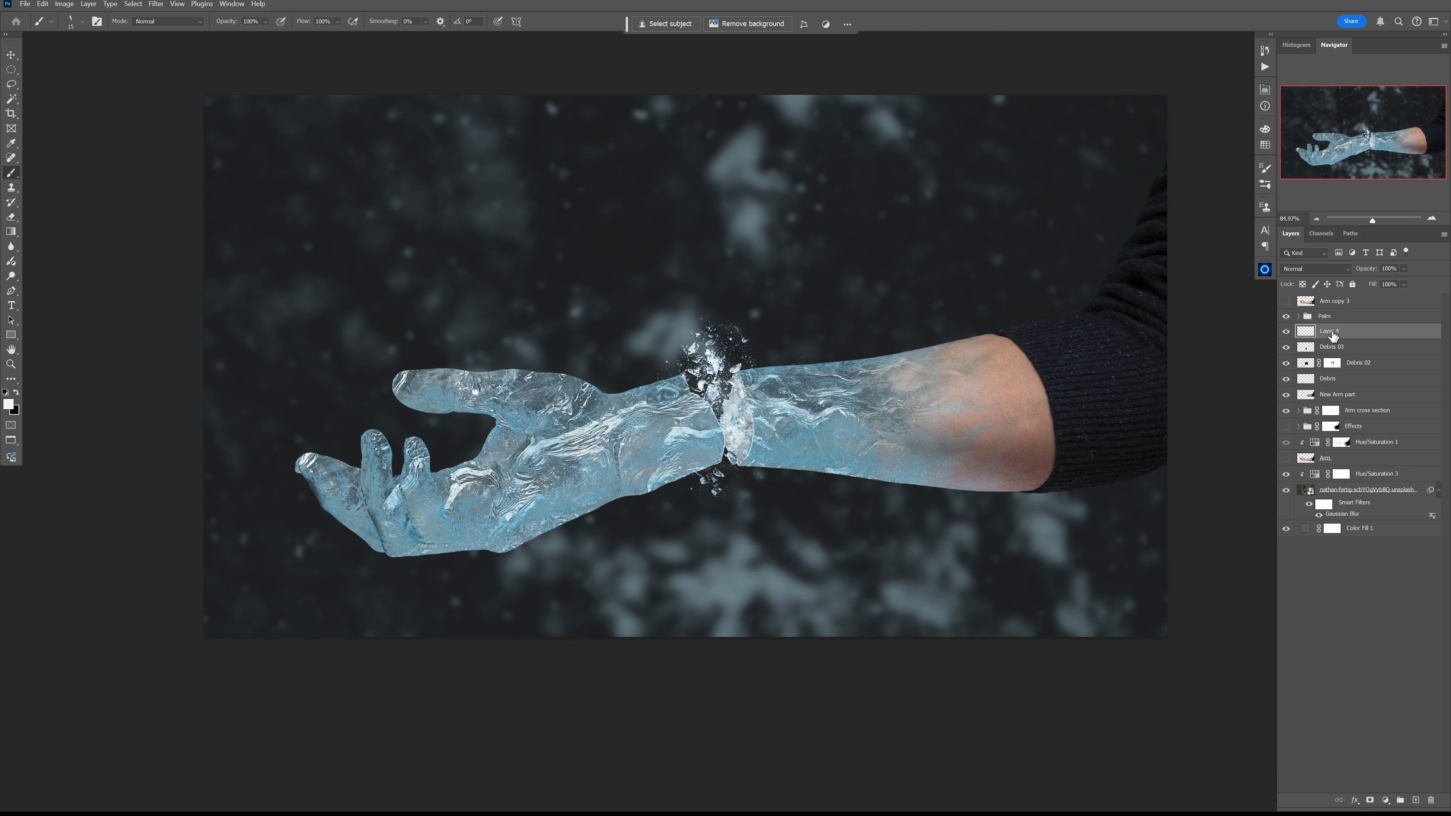
pyautogui.write('Details')
pyautogui.press('Return')
# - Paste the icicle image above the Palm group, move it over the hand and set its blend mode to Screen
pyautogui.click(1311, 319)
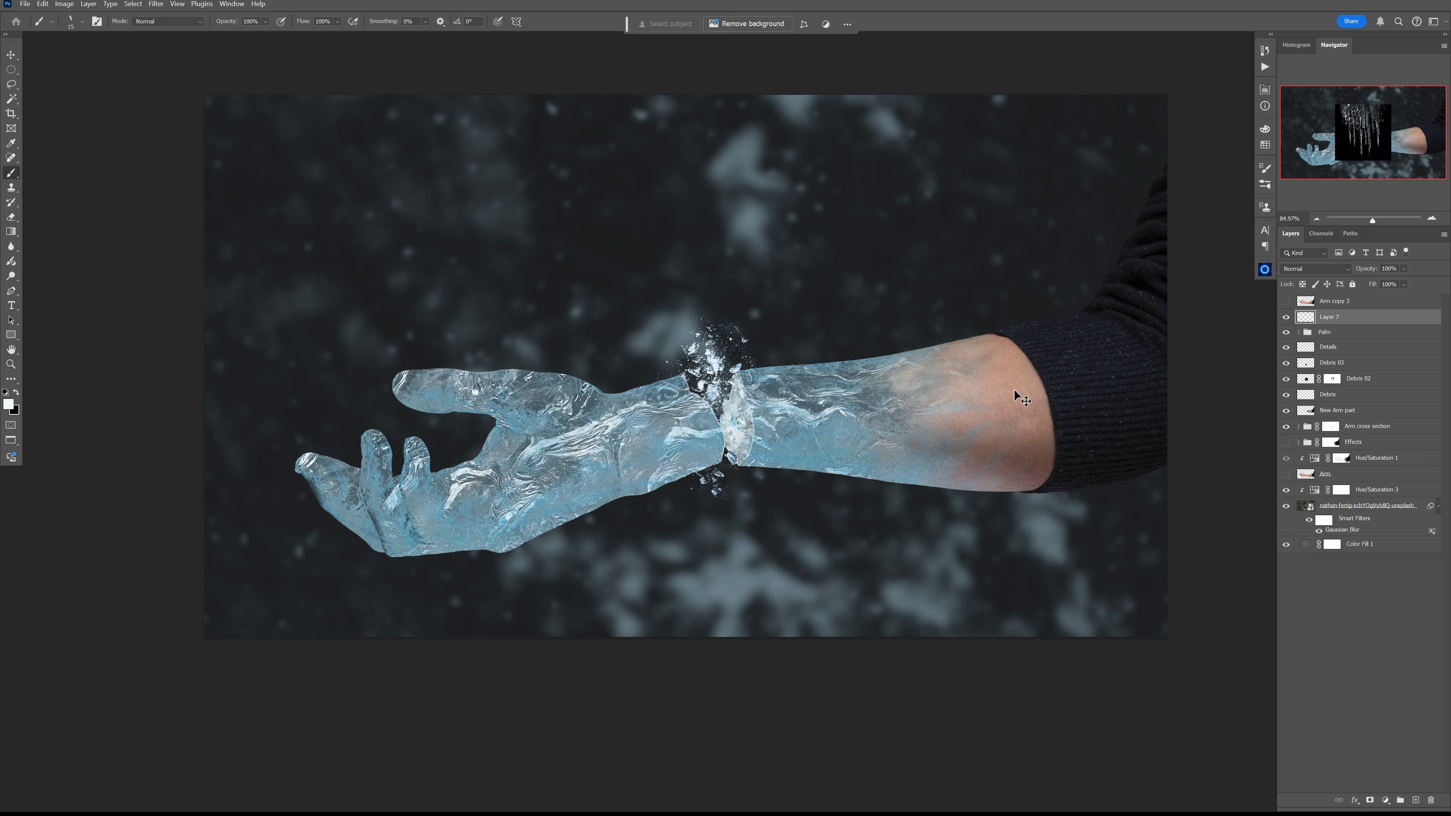
pyautogui.hotkey('ctrl', 'v')
pyautogui.press('v')
pyautogui.moveTo(734, 337); pyautogui.dragTo(649, 406)
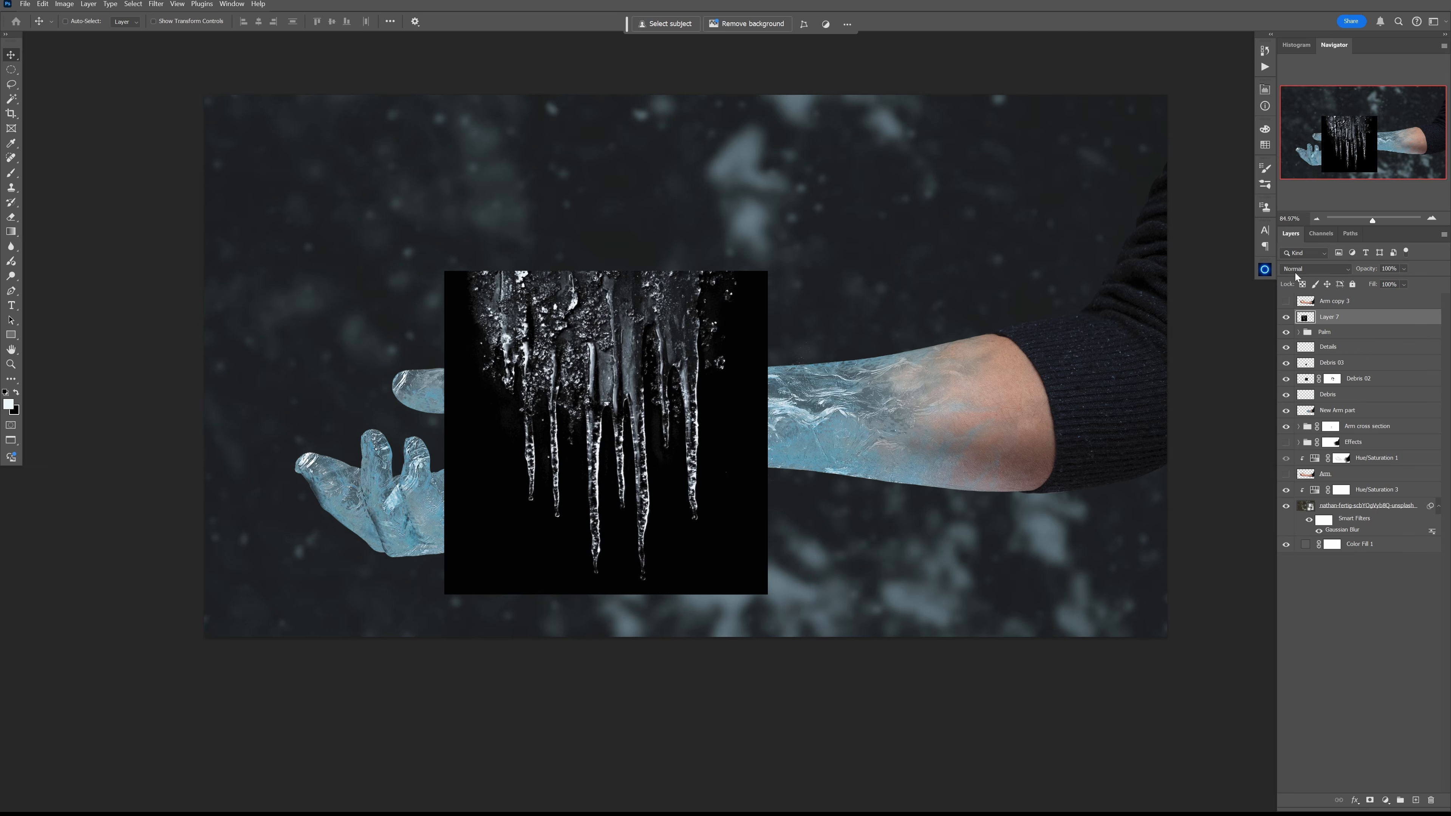
pyautogui.click(1329, 270)
pyautogui.click(1319, 378)
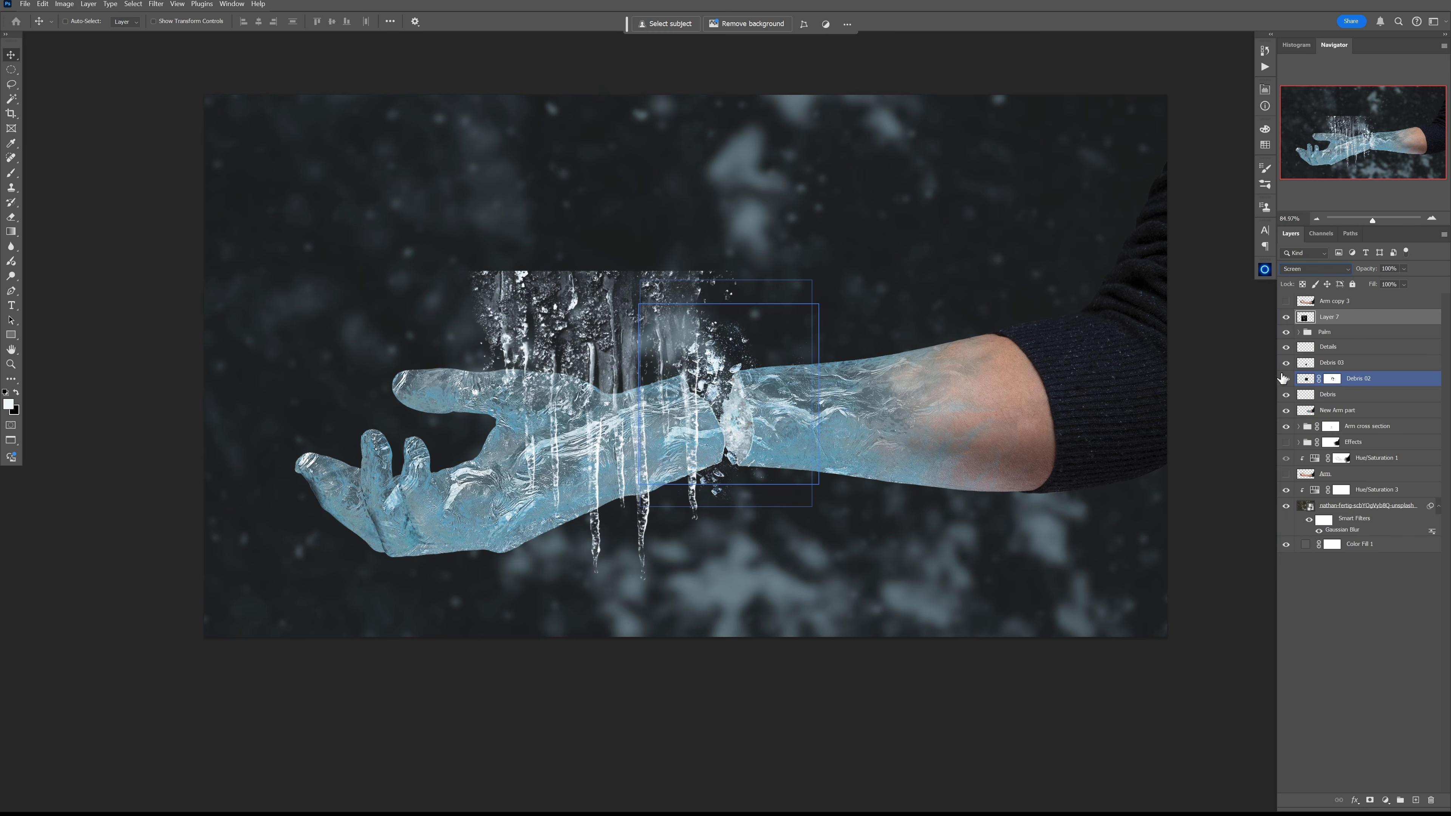
# - Scale down the icicle layer and warp it along the underside of the lowest finger
pyautogui.hotkey('ctrl', 't')
pyautogui.moveTo(768, 271); pyautogui.dragTo(397, 550)
pyautogui.scroll(5, 396, 550)
pyautogui.moveTo(695, 315)
pyautogui.mouseDown()
pyautogui.moveTo(635, 178)
pyautogui.moveTo(617, 258)
pyautogui.mouseUp()
pyautogui.click(507, 21)
pyautogui.moveTo(705, 419); pyautogui.dragTo(703, 459)
pyautogui.press('Return')
# - Add a mask to the icicle layer and paint out the icicle texture overlapping the finger
pyautogui.click(1370, 800)
pyautogui.press('b')
pyautogui.rightClick(683, 370)
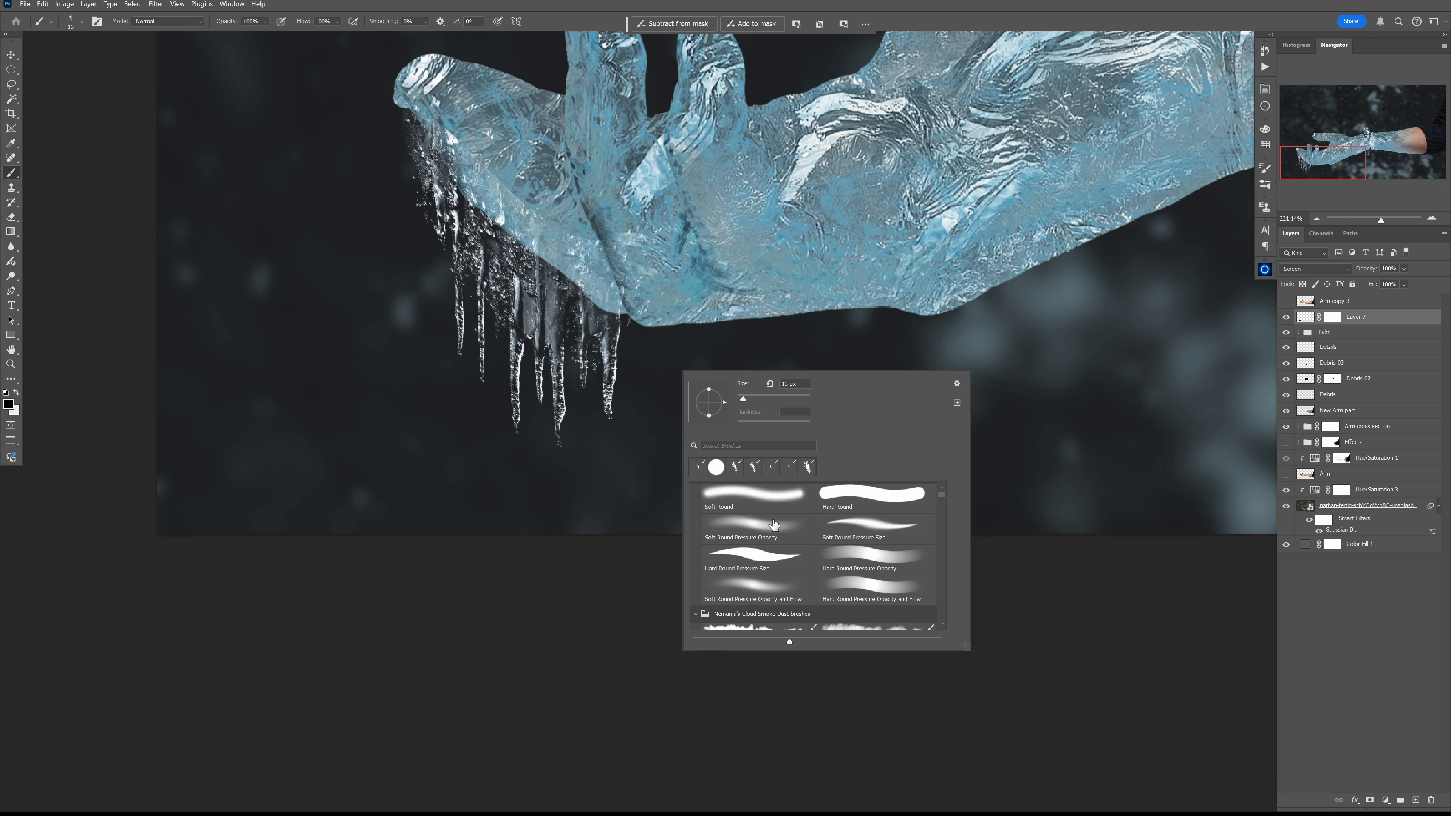
pyautogui.moveTo(589, 258); pyautogui.dragTo(474, 160)
# - Apply a Levels adjustment to the masked icicle layer's image
pyautogui.hotkey('ctrl', 'l')
pyautogui.click(1156, 227)
pyautogui.click(1305, 317)
pyautogui.hotkey('ctrl', 'l')
pyautogui.moveTo(1102, 318); pyautogui.dragTo(1077, 318)
pyautogui.press('Return')
# - Scale the second icicle layer (Layer 8) down to about 47% and place it along the underside of the palm
pyautogui.click(1332, 316)
pyautogui.keyDown('ctrl'); pyautogui.click(1332, 379); pyautogui.keyUp('ctrl')
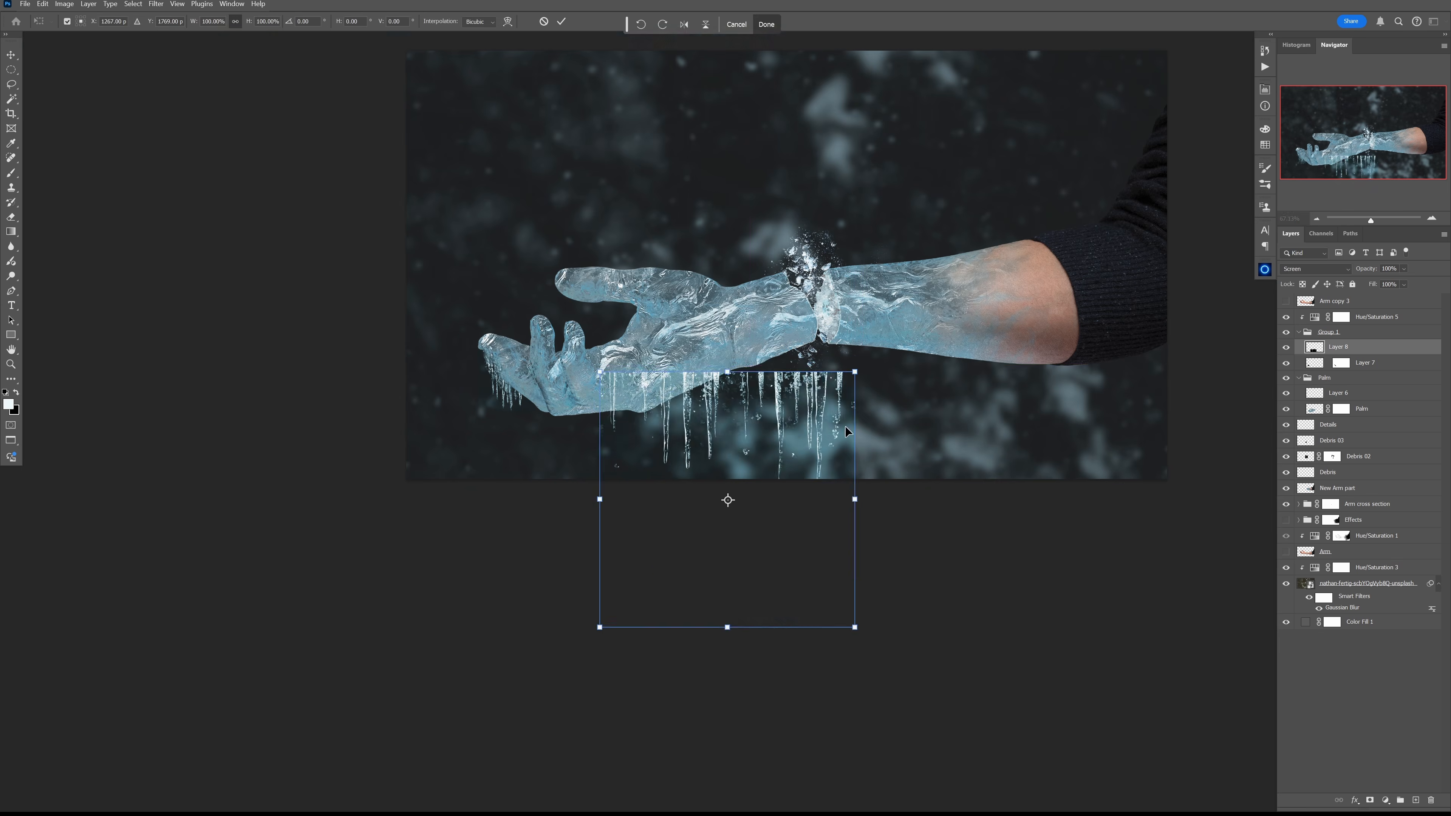
pyautogui.scroll(5, 538, 462)
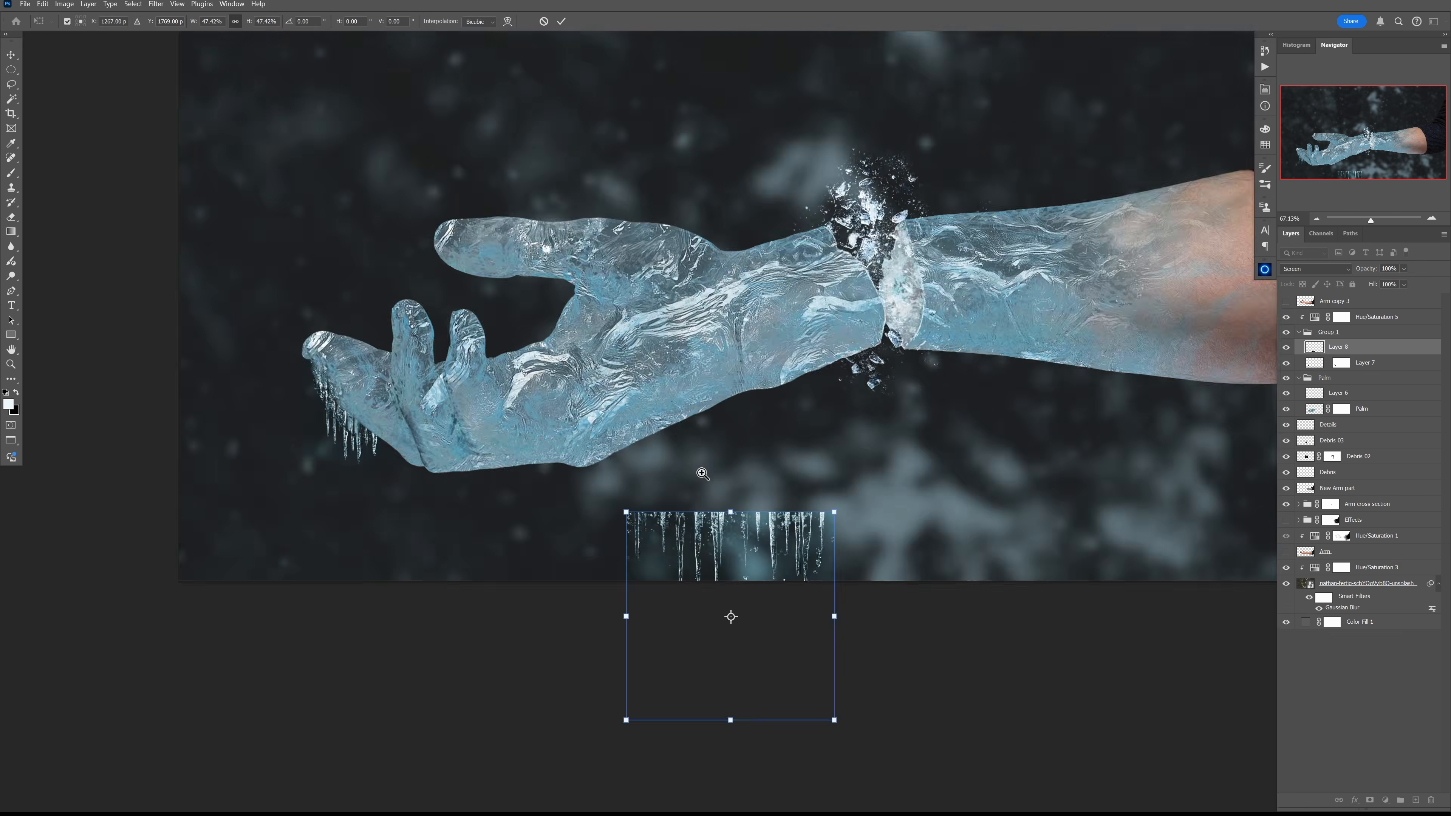
pyautogui.moveTo(538, 463); pyautogui.dragTo(533, 471)
pyautogui.press('Return')
# - Mask the second icicle layer with an inverted selection of the palm so the icicles show only outside the hand
pyautogui.keyDown('ctrl'); pyautogui.click(1314, 408); pyautogui.keyUp('ctrl')
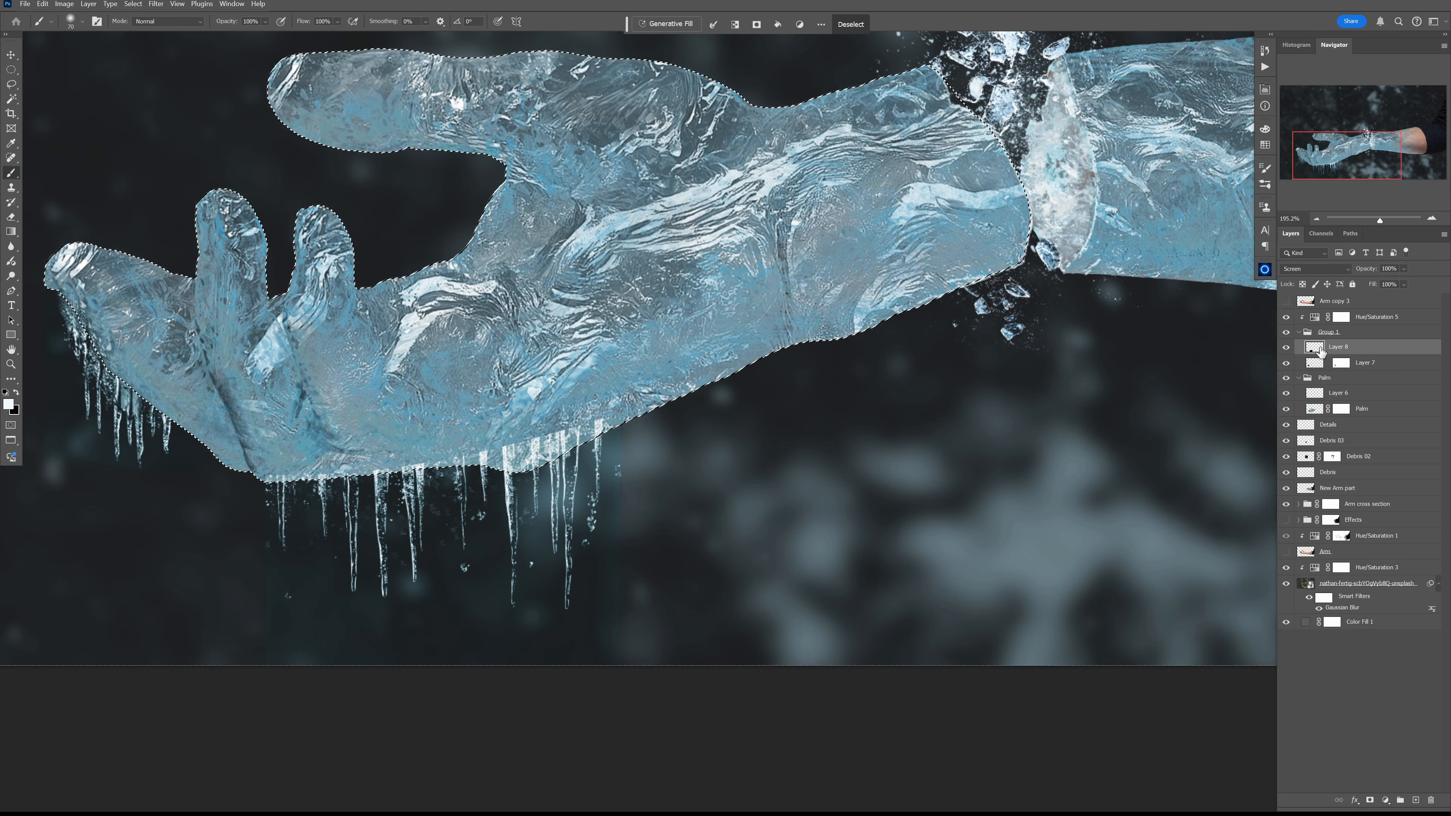
pyautogui.click(1369, 799)
pyautogui.hotkey('ctrl', 'i')
# - Apply a Levels adjustment to the second icicle layer's image, moving the input slider inward
pyautogui.click(1314, 346)
pyautogui.hotkey('ctrl', 'l')
pyautogui.moveTo(968, 314); pyautogui.dragTo(1017, 314)
pyautogui.click(1155, 209)
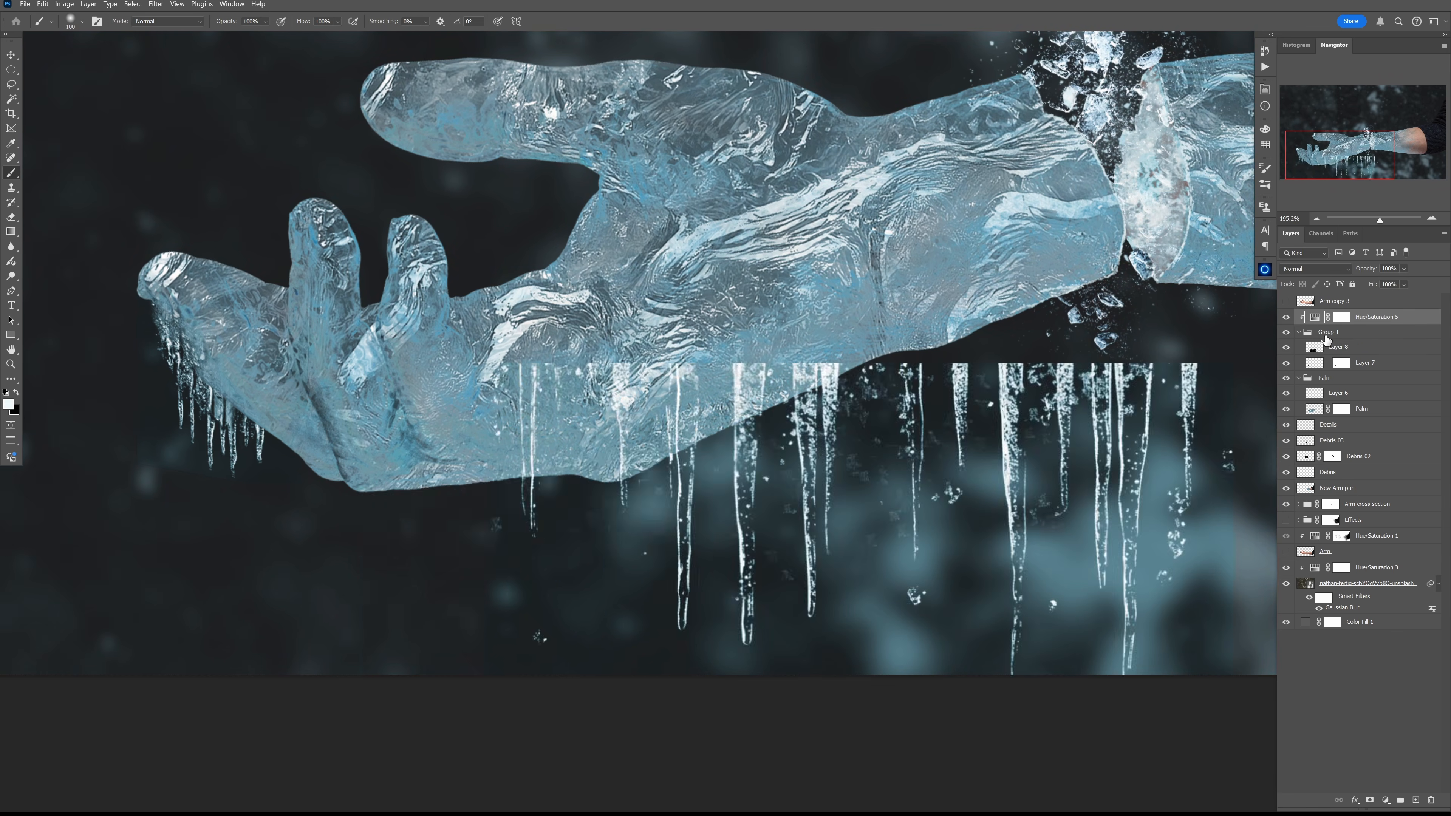
# - Raise the midtones of the Curves adjustment above the Palm layer and clip it to that layer
pyautogui.click(1302, 399)
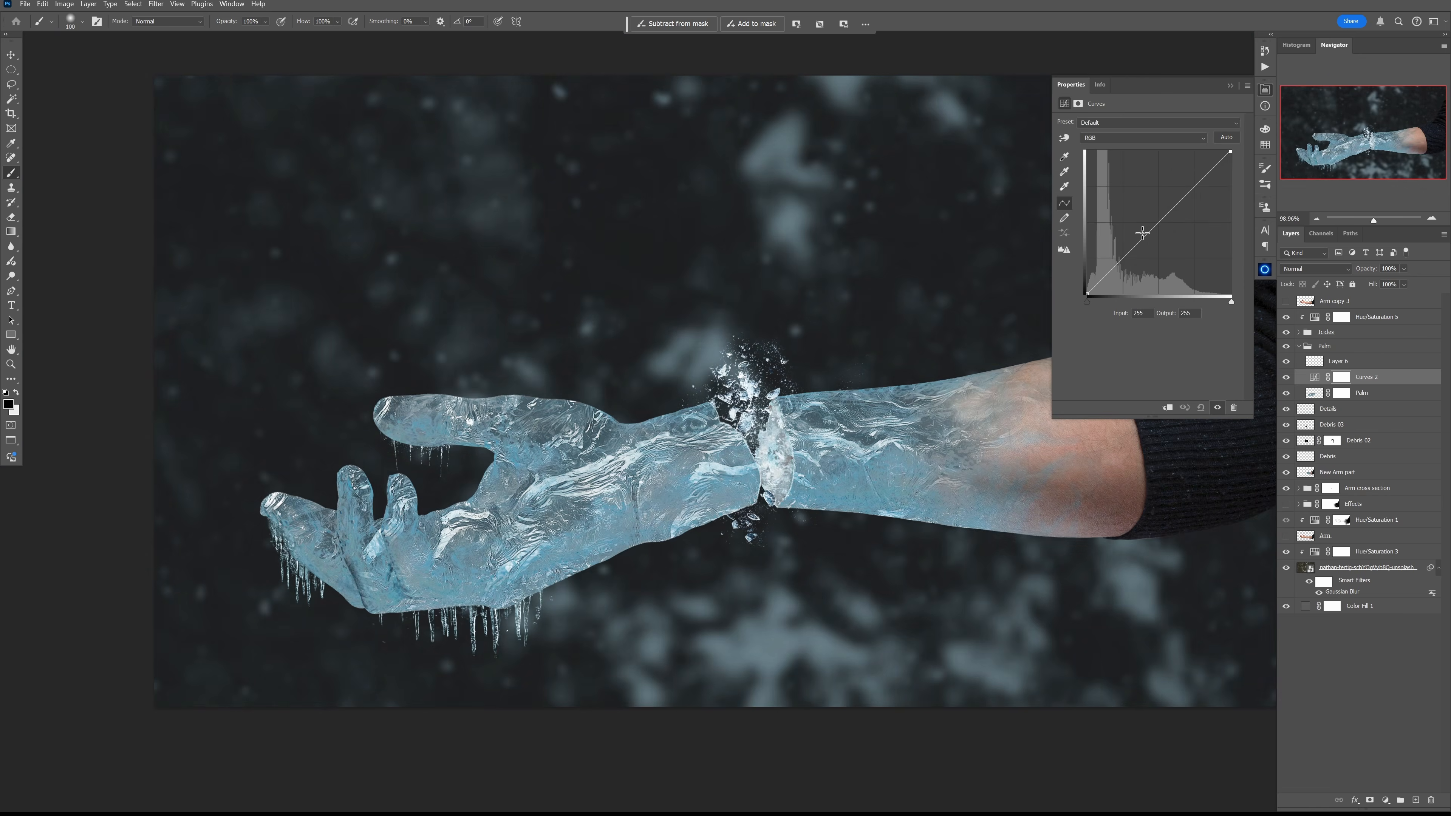
pyautogui.moveTo(1143, 233); pyautogui.dragTo(1136, 204)
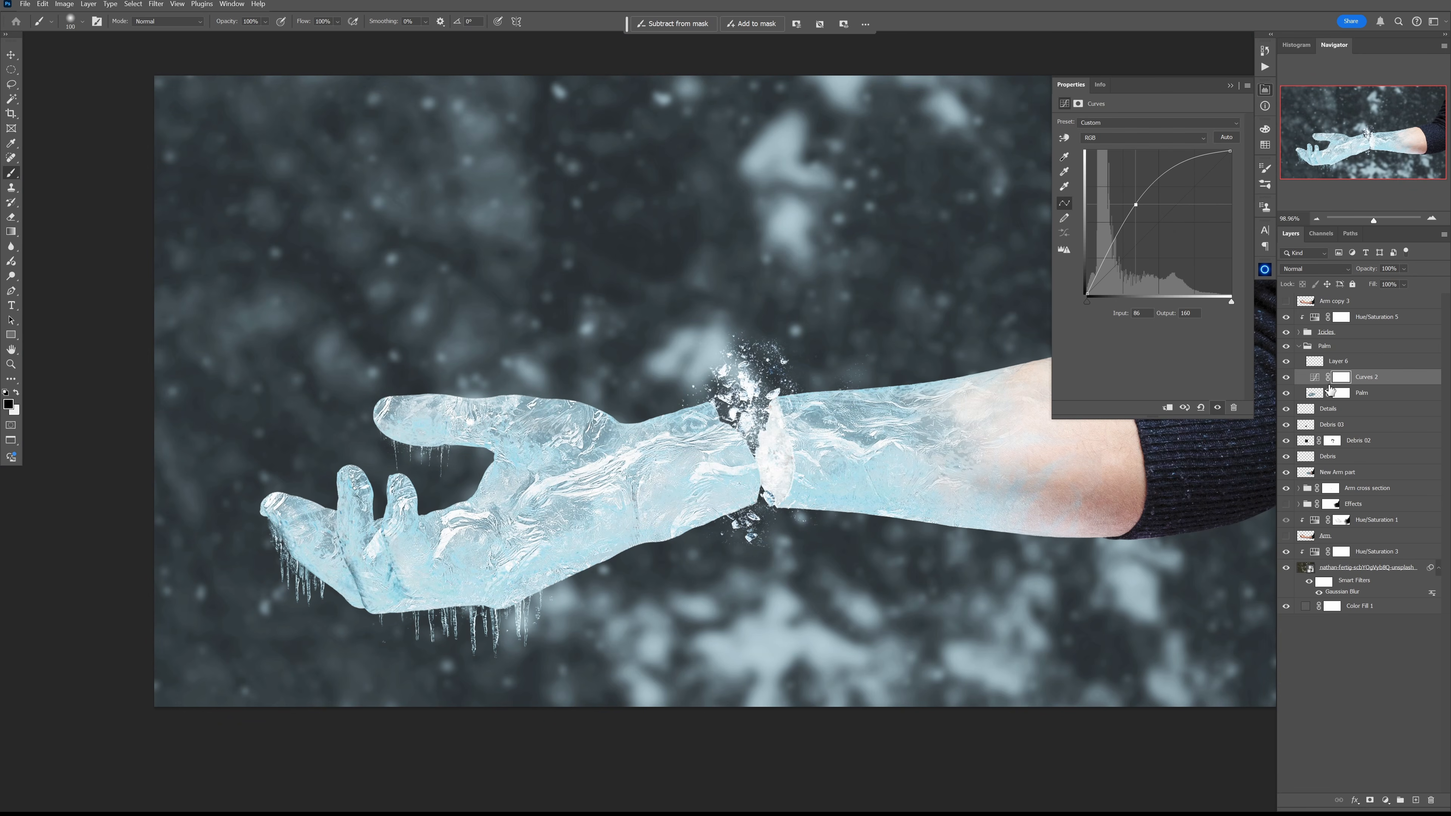
pyautogui.click(1168, 407)
pyautogui.moveTo(1137, 200)
pyautogui.mouseDown()
pyautogui.moveTo(1142, 220)
pyautogui.moveTo(1145, 206)
pyautogui.mouseUp()
# - Invert the brightening Curves mask and paint highlights along the thumb's upper edge
pyautogui.click(1341, 377)
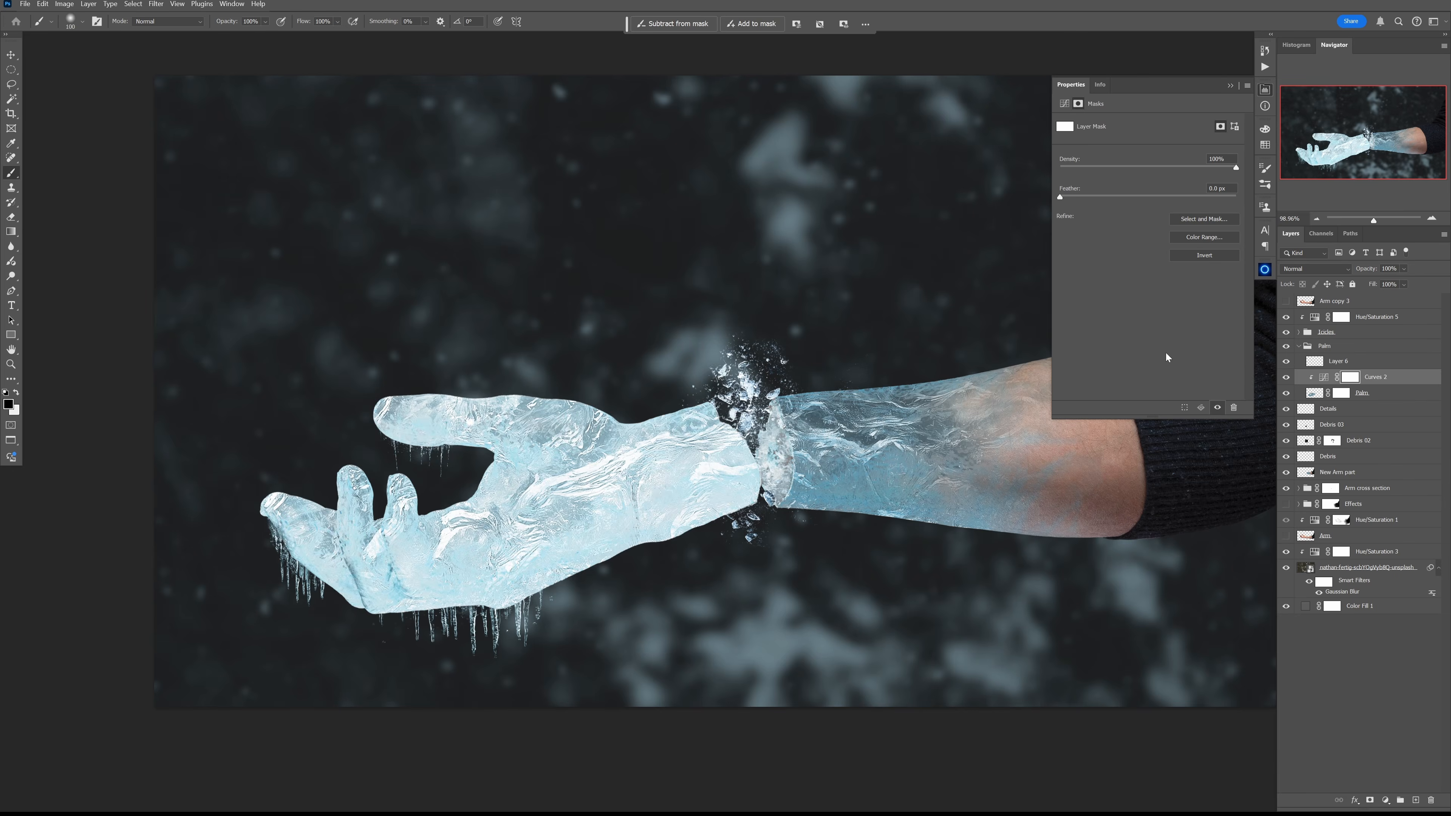
pyautogui.hotkey('ctrl', 'i')
pyautogui.scroll(5, 384, 453)
pyautogui.press('x')
pyautogui.rightClick(364, 446)
pyautogui.moveTo(318, 426)
pyautogui.mouseDown()
pyautogui.moveTo(395, 461)
pyautogui.moveTo(345, 445)
pyautogui.moveTo(488, 474)
pyautogui.mouseUp()
pyautogui.hotkey('ctrl', 'z')
pyautogui.moveTo(409, 342)
pyautogui.mouseDown()
pyautogui.moveTo(525, 347)
pyautogui.moveTo(363, 340)
pyautogui.moveTo(739, 347)
pyautogui.moveTo(681, 327)
pyautogui.mouseUp()
pyautogui.press('[')
pyautogui.press('[')
pyautogui.press('[')
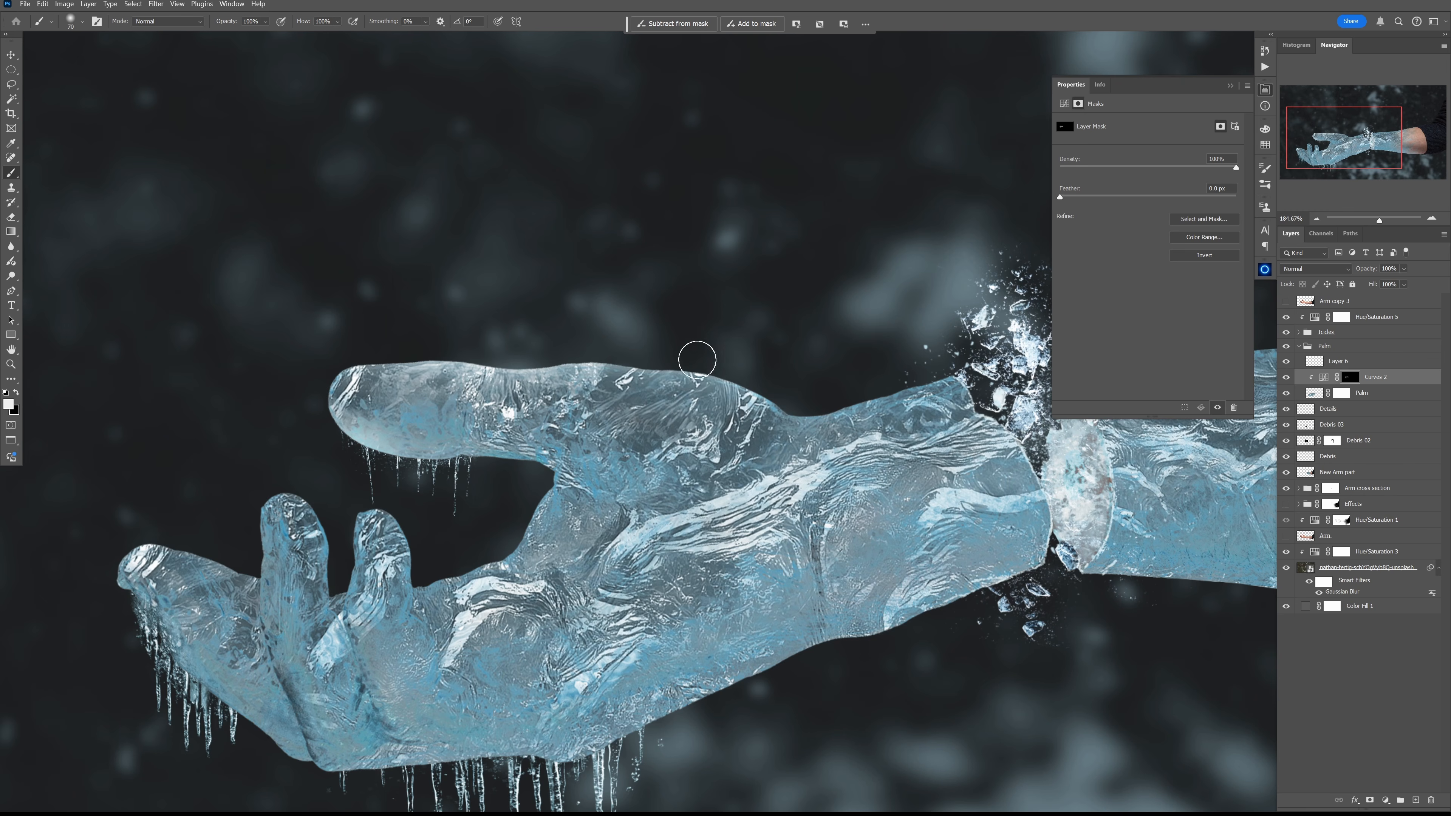
# - Refine the brightening mask with varied brush sizes, painting highlights on the thumb, fingers and palm and removing excess
pyautogui.press(']')
pyautogui.press('x')
pyautogui.moveTo(415, 473); pyautogui.dragTo(360, 423)
pyautogui.press('x')
pyautogui.moveTo(385, 532); pyautogui.dragTo(412, 566)
pyautogui.moveTo(297, 523); pyautogui.dragTo(208, 646)
pyautogui.scroll(-3, 781, 414)
pyautogui.moveTo(493, 578); pyautogui.dragTo(265, 504)
pyautogui.press('[')
pyautogui.press('[')
pyautogui.press('[')
pyautogui.press('[')
pyautogui.press('[')
pyautogui.press('[')
pyautogui.press(']')
pyautogui.press(']')
pyautogui.press(']')
pyautogui.press(']')
pyautogui.press(']')
# - Add a second Curves adjustment clipped to the Palm layer and pull its midtones down to darken the hand
pyautogui.click(1385, 801)
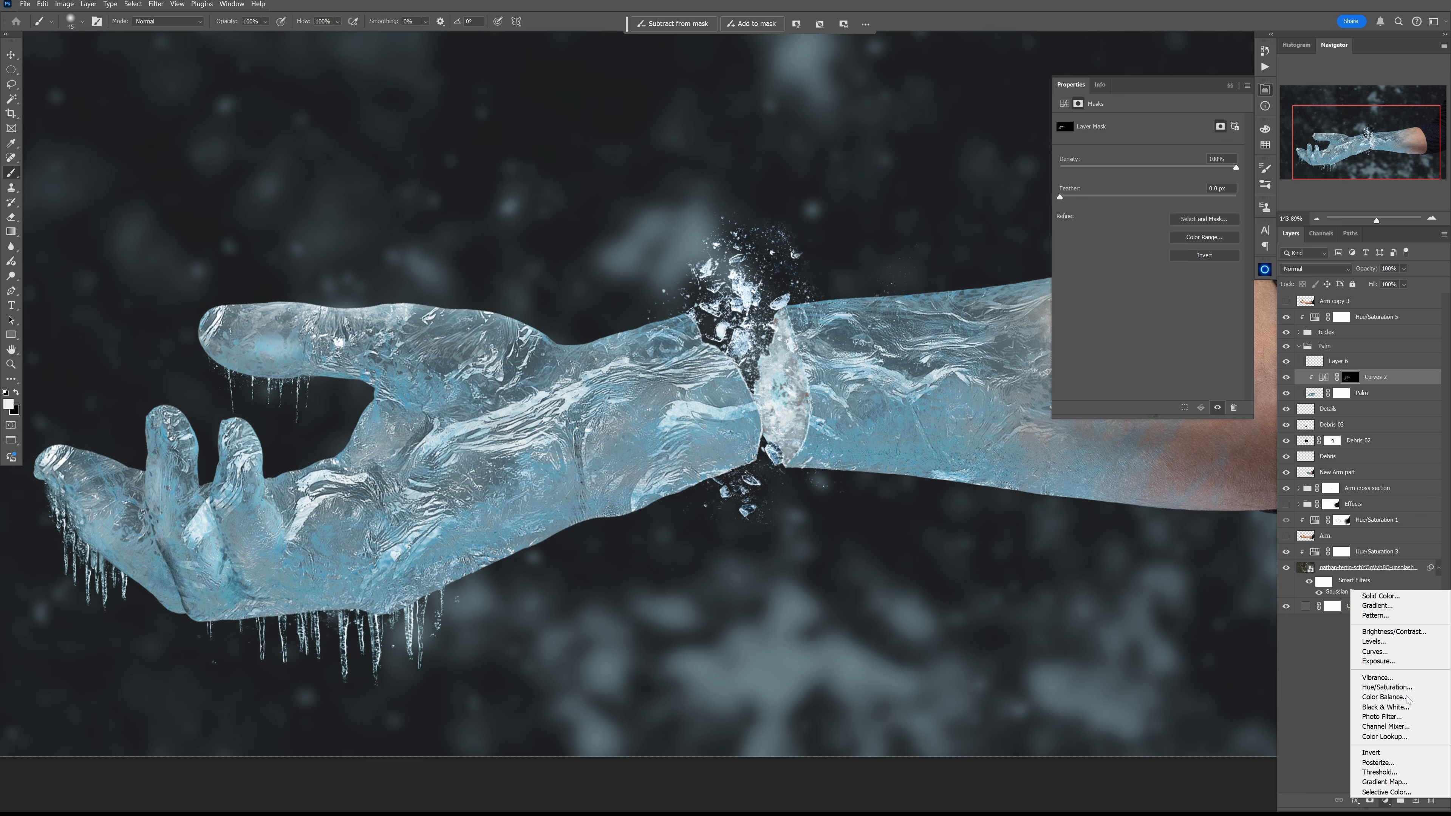
pyautogui.click(1374, 652)
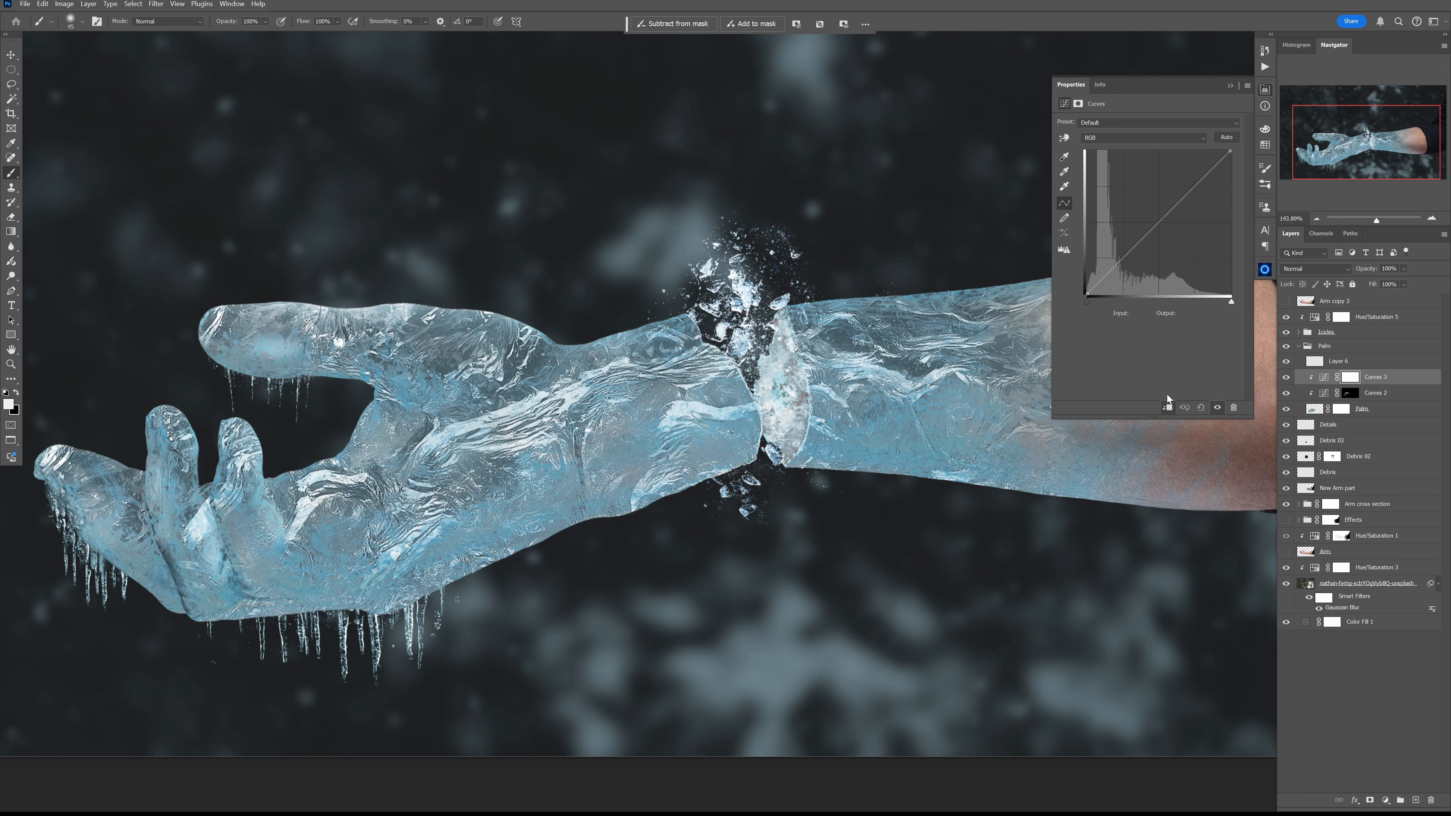
pyautogui.moveTo(1155, 227); pyautogui.dragTo(1169, 247)
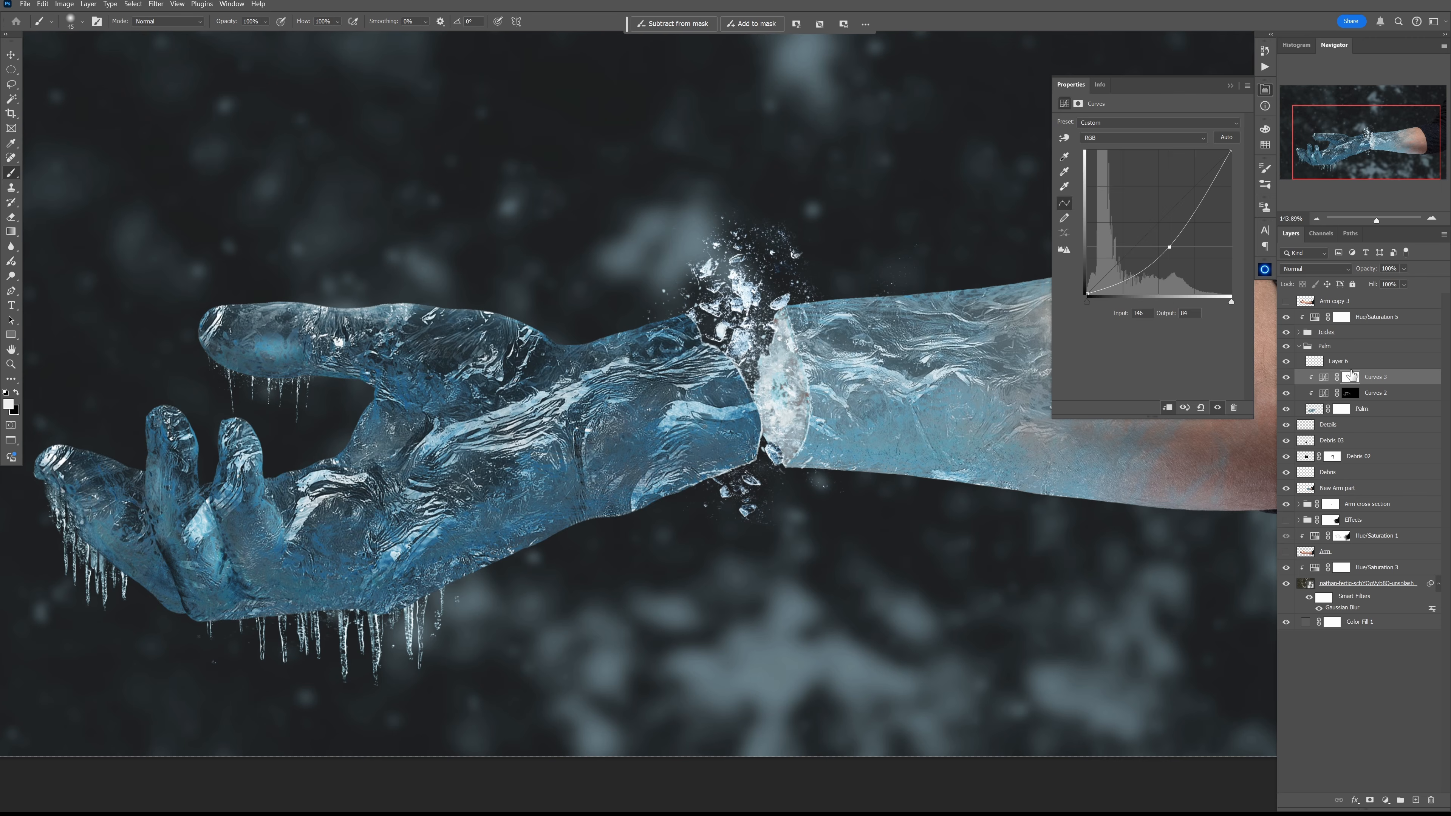
# - Invert the darkening Curves mask and paint soft shadows at 20% brush opacity on the fingers, lower palm edge and thumb base
pyautogui.click(1352, 375)
pyautogui.hotkey('ctrl', 'i')
pyautogui.moveTo(152, 445); pyautogui.dragTo(160, 515)
pyautogui.moveTo(188, 579)
pyautogui.mouseDown()
pyautogui.moveTo(192, 625)
pyautogui.moveTo(186, 588)
pyautogui.mouseUp()
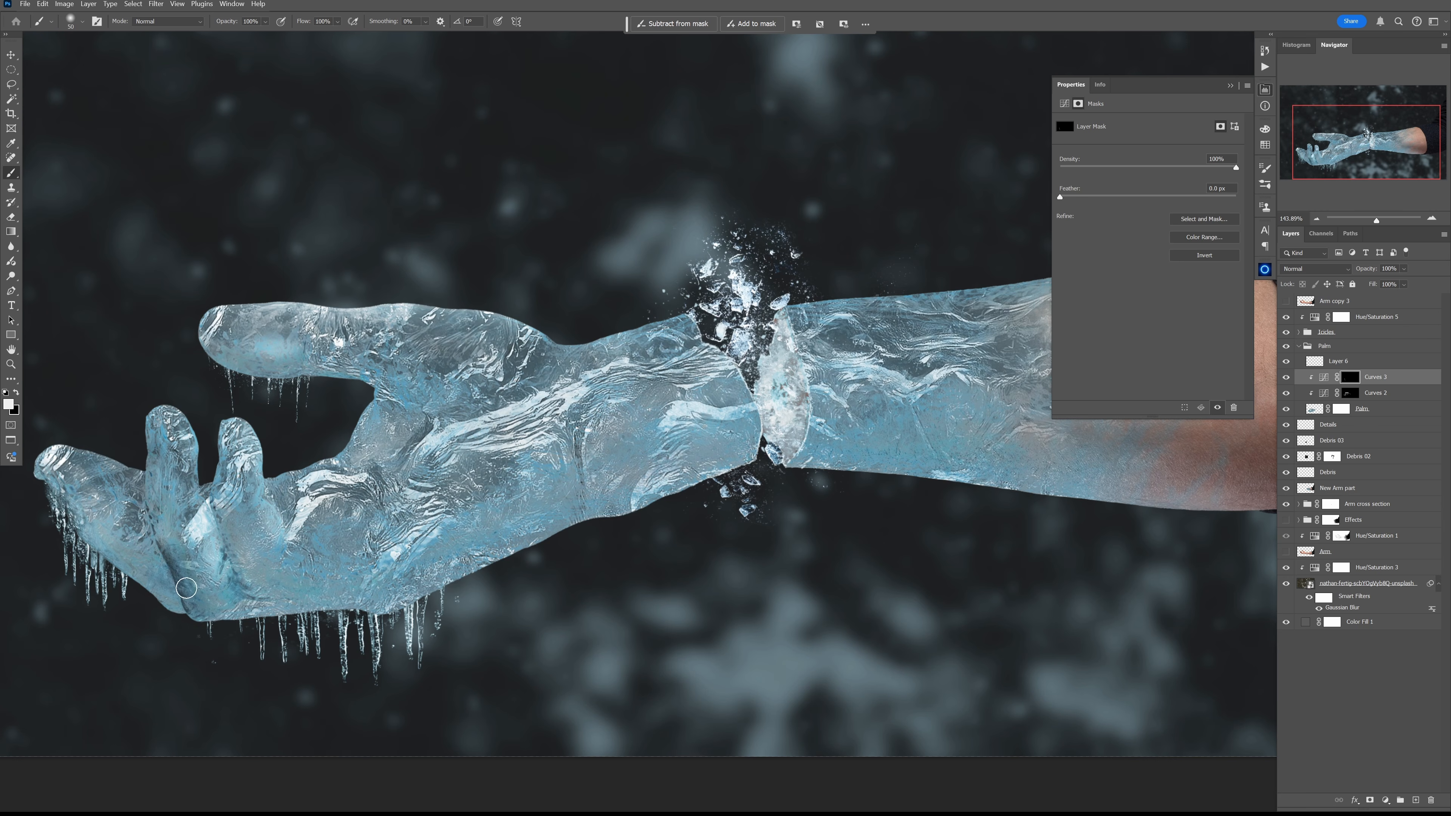
pyautogui.hotkey('ctrl', 'z')
pyautogui.press('2')
pyautogui.moveTo(78, 509); pyautogui.dragTo(194, 609)
pyautogui.moveTo(452, 575); pyautogui.dragTo(622, 519)
pyautogui.moveTo(418, 392); pyautogui.dragTo(479, 401)
pyautogui.moveTo(405, 445); pyautogui.dragTo(403, 456)
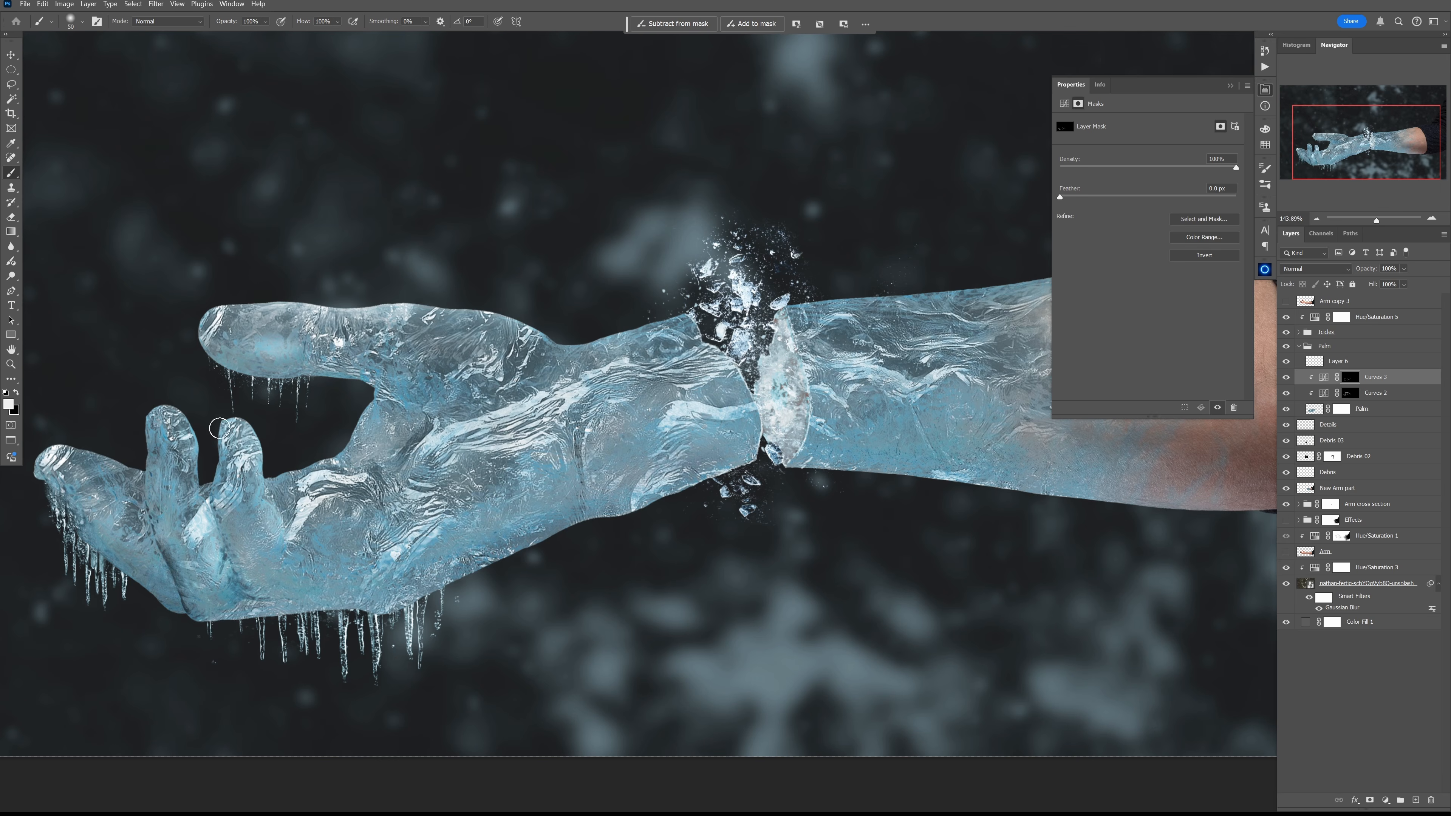
# - Paint further soft shadows along the palm's underside and toward the wrist on the darkening Curves mask
pyautogui.hotkey('ctrl', '-')
pyautogui.hotkey('ctrl', '-')
pyautogui.hotkey('ctrl', '-')
pyautogui.scroll(3, 647, 422)
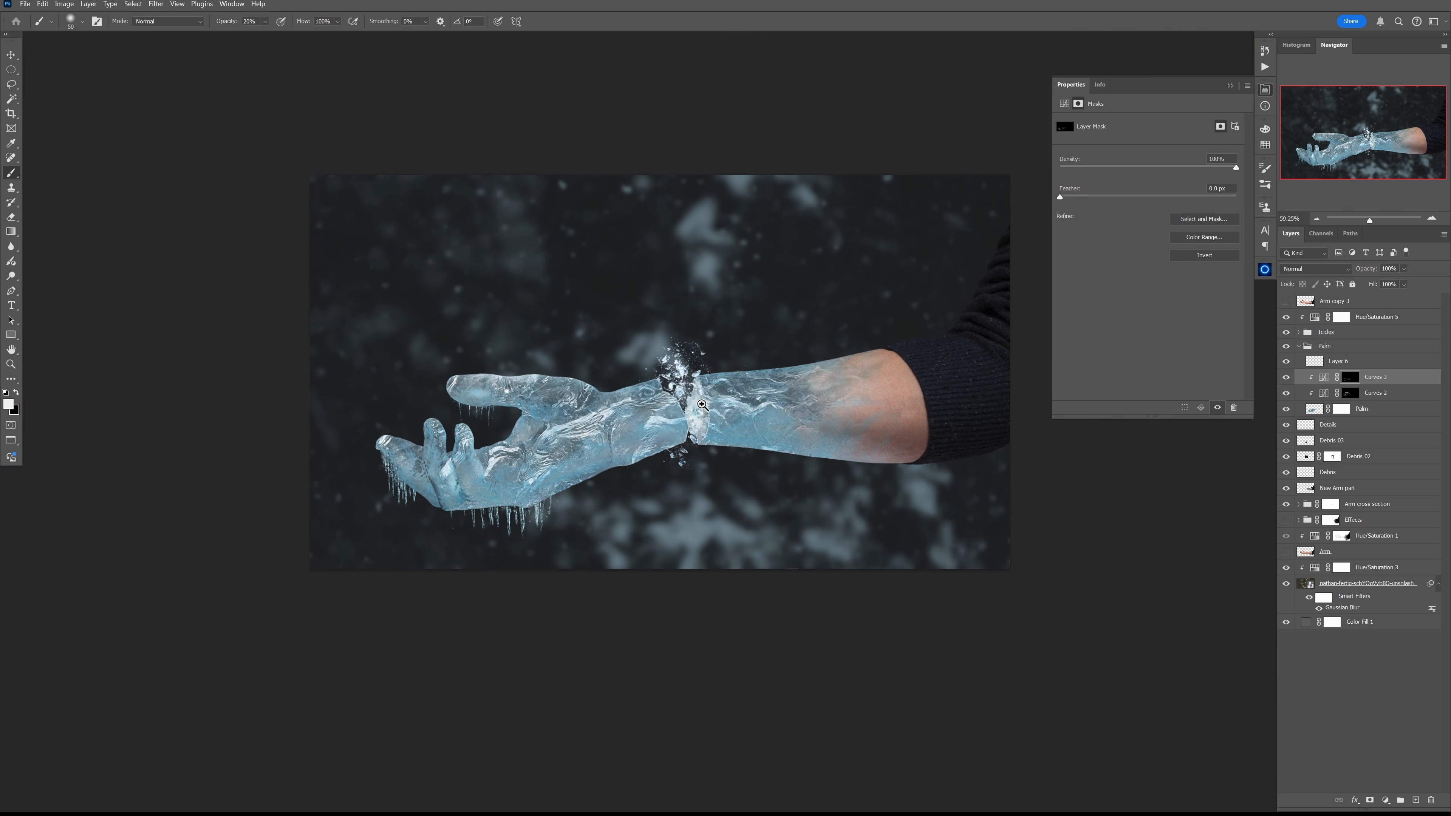
pyautogui.moveTo(479, 516); pyautogui.dragTo(571, 503)
pyautogui.moveTo(683, 439); pyautogui.dragTo(514, 462)
pyautogui.scroll(3, 478, 509)
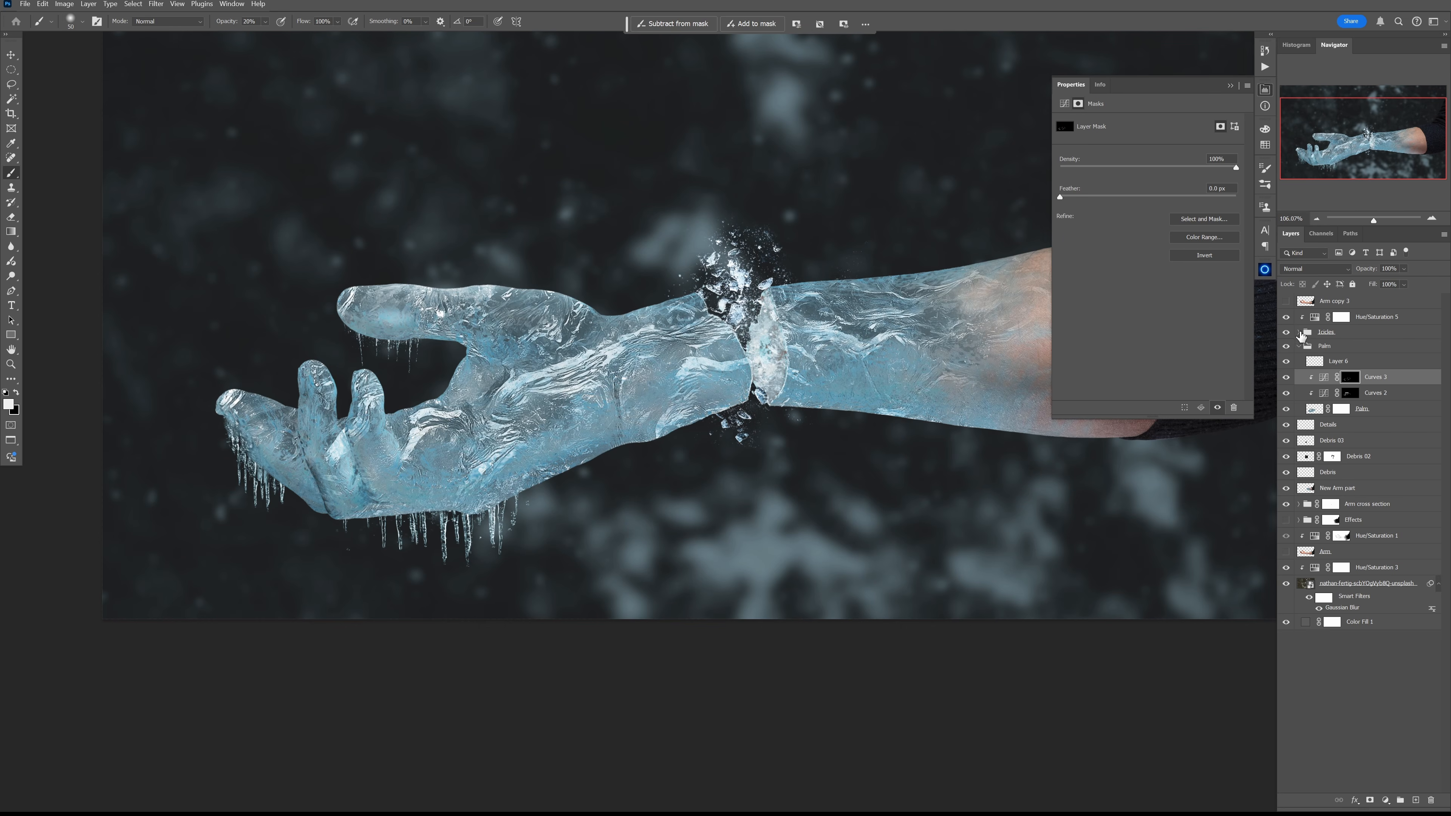
# - Expand the Icicles group and touch up the icicle layer mask along the underside of the hand
pyautogui.click(1300, 332)
pyautogui.click(1367, 347)
pyautogui.moveTo(550, 523); pyautogui.dragTo(363, 523)
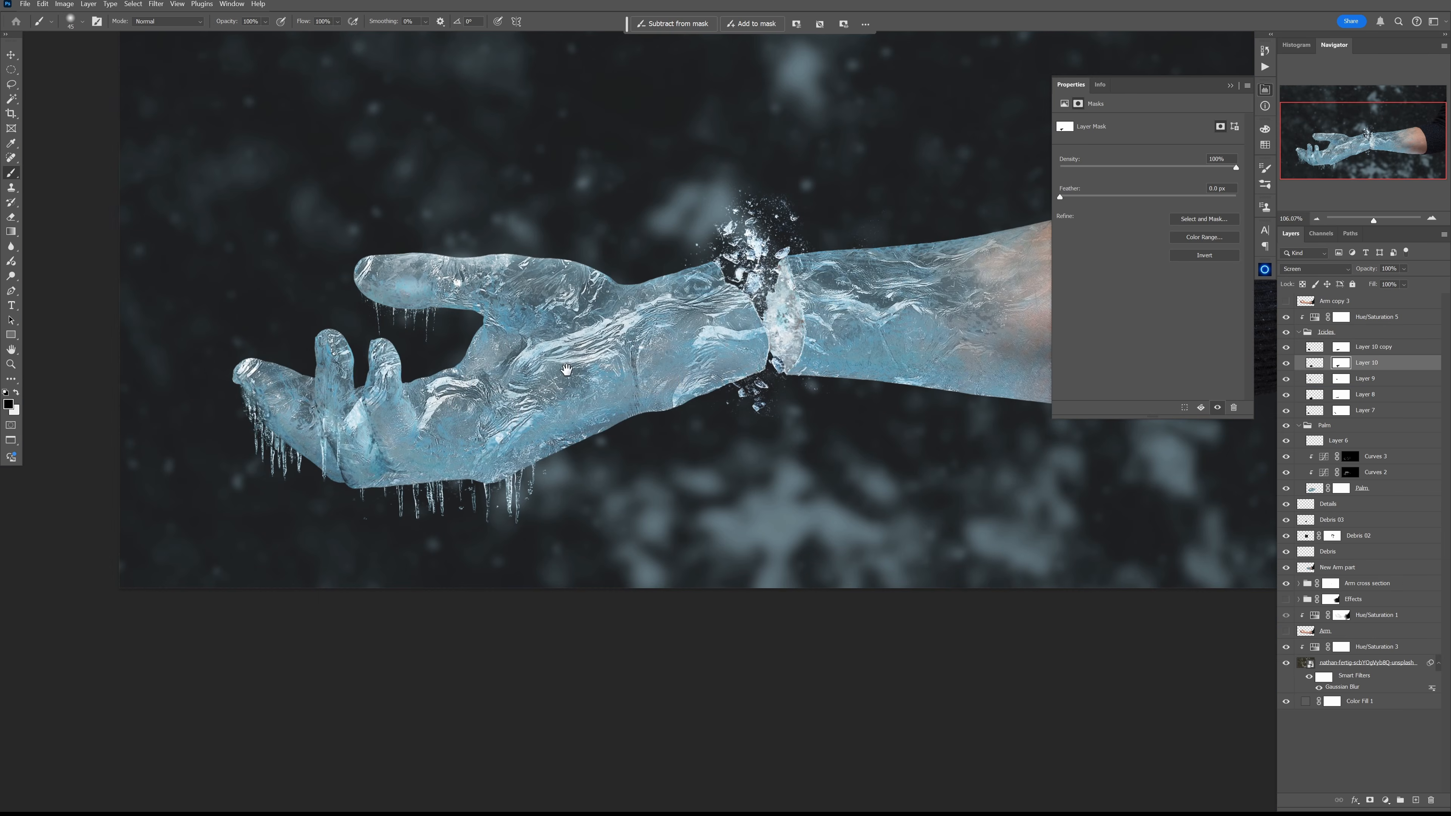
pyautogui.click(1230, 84)
# - Increase the Gaussian Blur radius of the snowy background's smart filter
pyautogui.moveTo(786, 330); pyautogui.dragTo(760, 371)
pyautogui.scroll(-3, 760, 371)
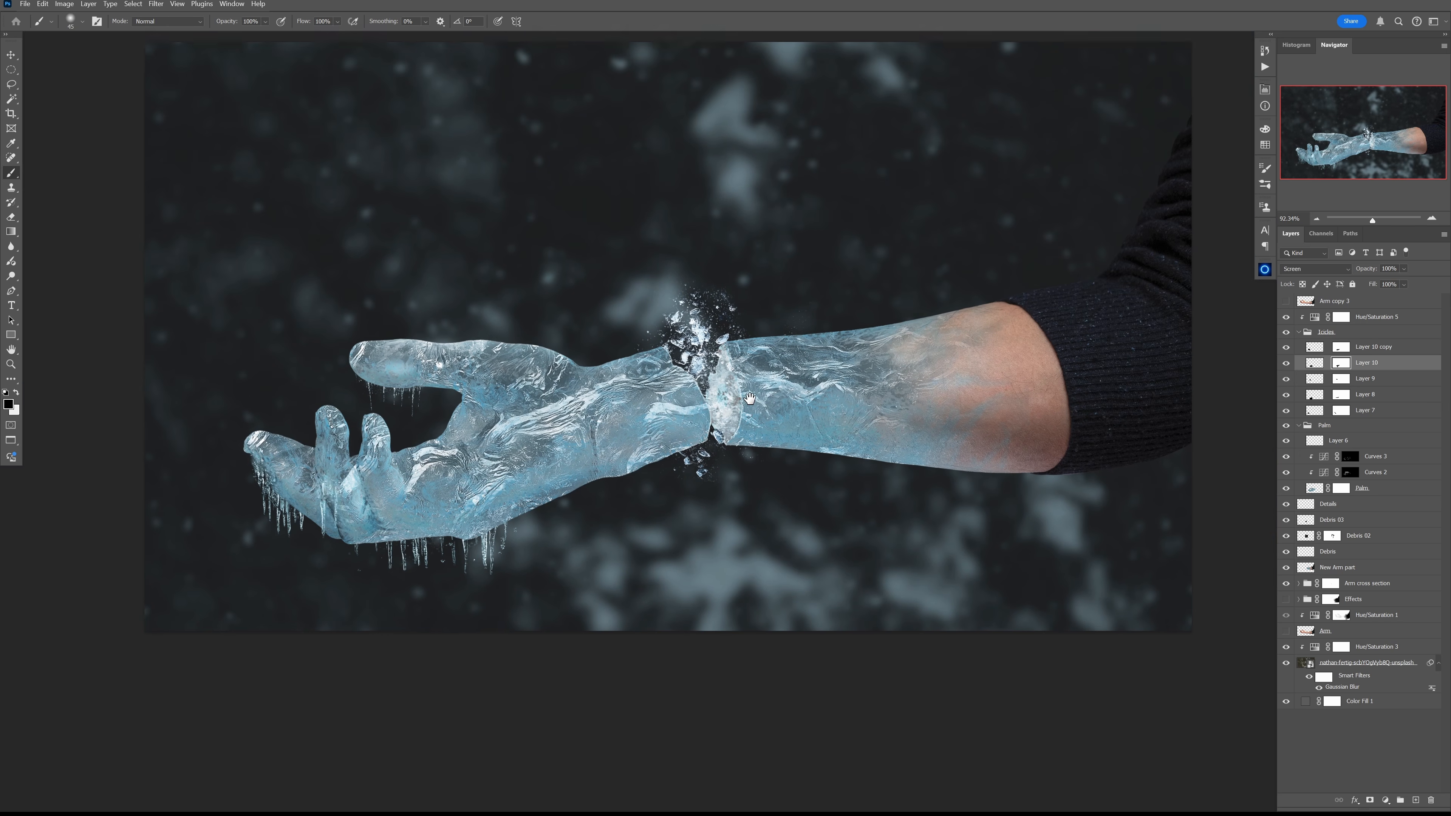
pyautogui.moveTo(646, 423)
pyautogui.mouseDown()
pyautogui.moveTo(633, 424)
pyautogui.moveTo(668, 427)
pyautogui.mouseUp()
pyautogui.scroll(-2, 667, 427)
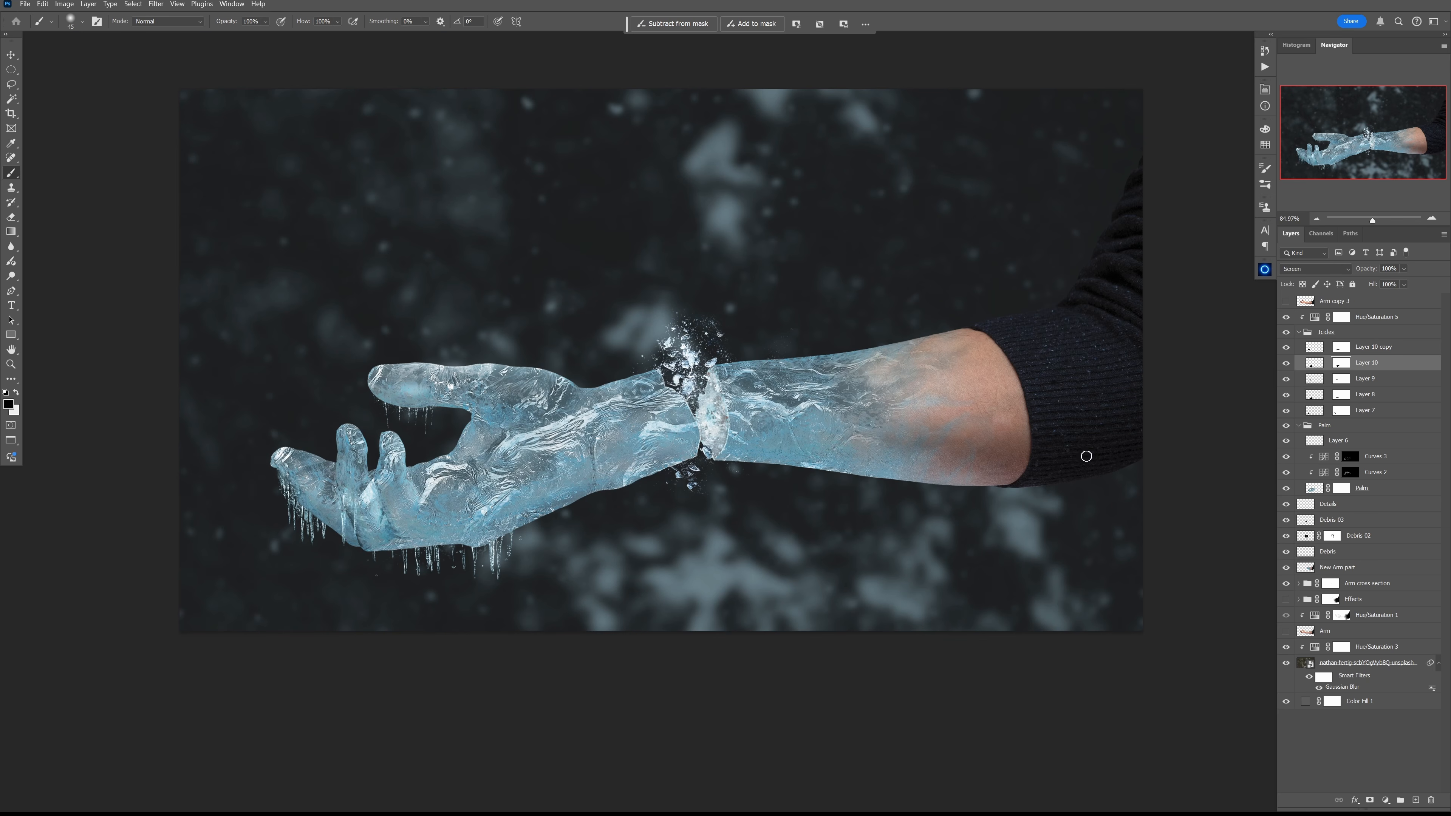
pyautogui.doubleClick(1351, 689)
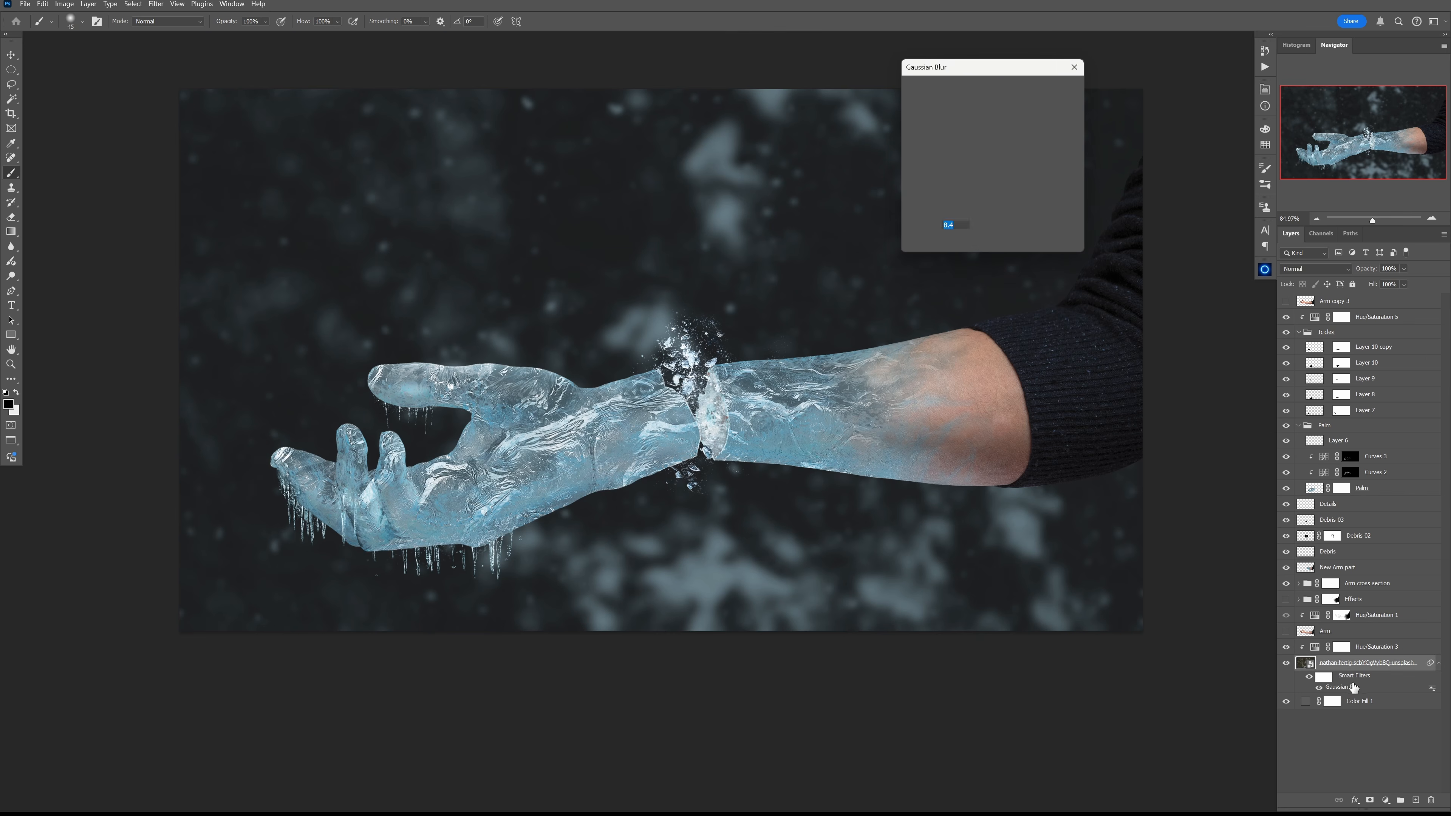
pyautogui.moveTo(972, 243); pyautogui.dragTo(981, 244)
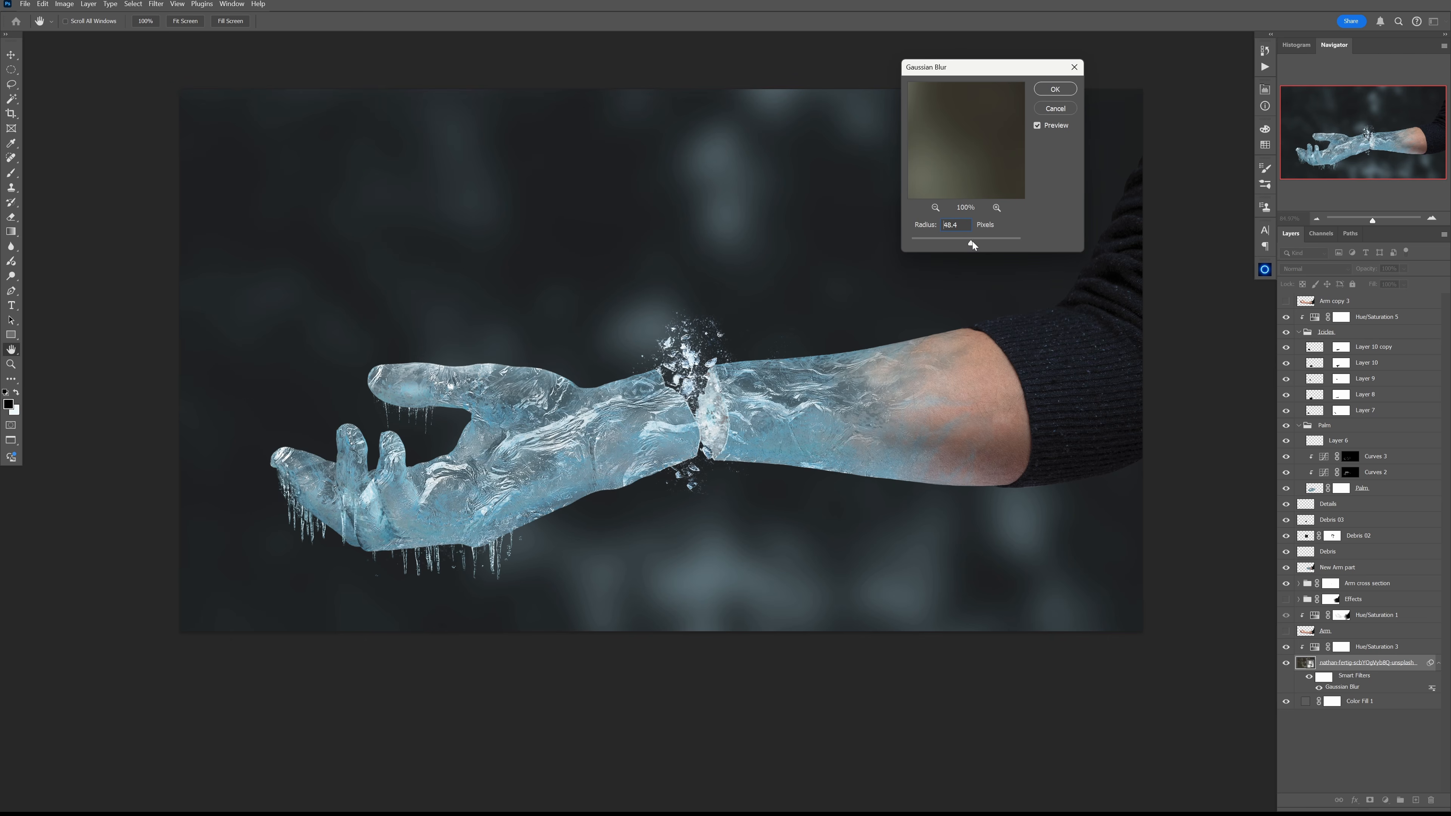
pyautogui.click(1050, 90)
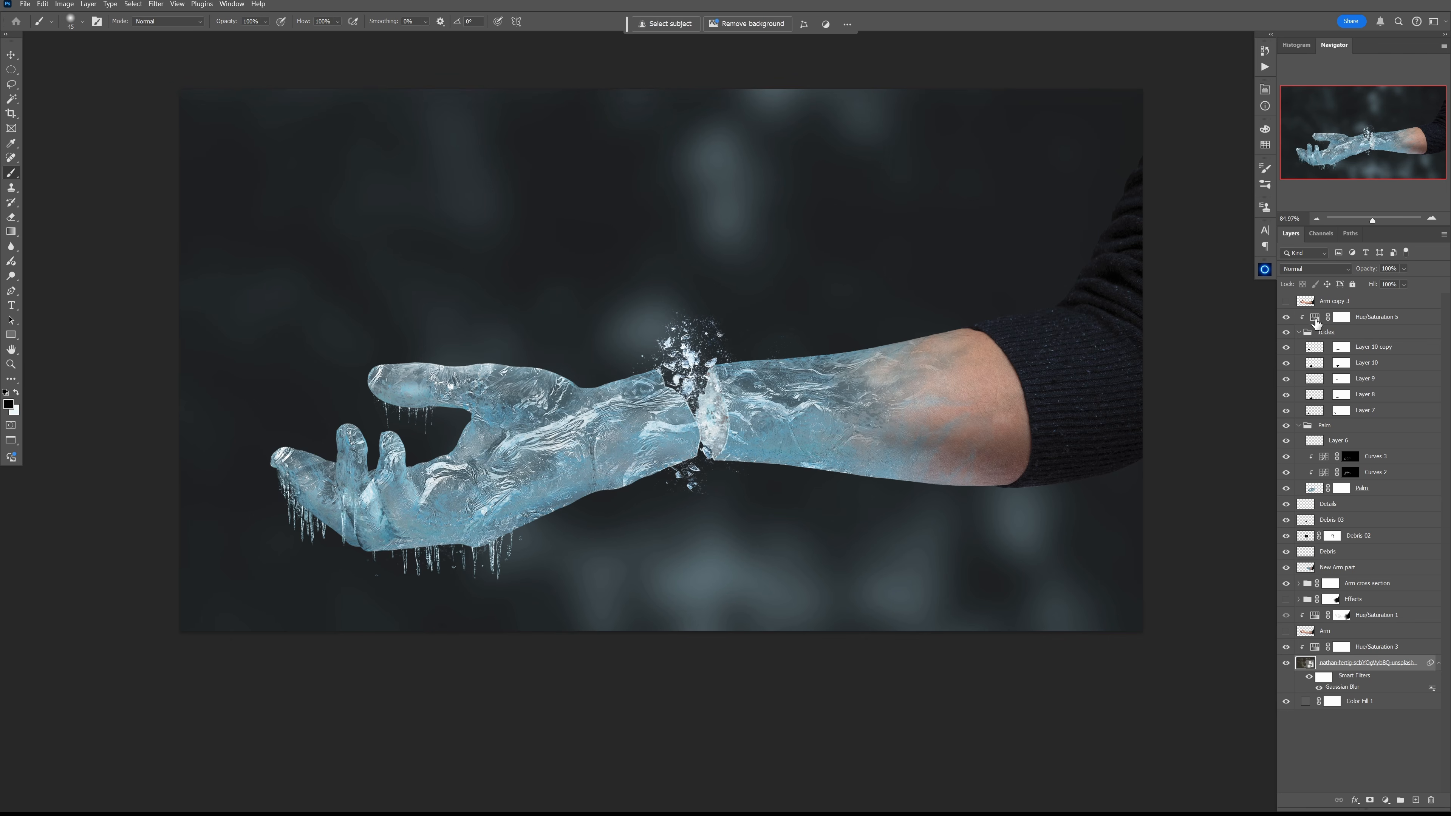
# - Merge all visible layers into a new layer above Hue/Saturation 5 and open it in the Camera Raw Filter
pyautogui.click(1316, 322)
pyautogui.hotkey('ctrl', 'shift', 'alt', 'e')
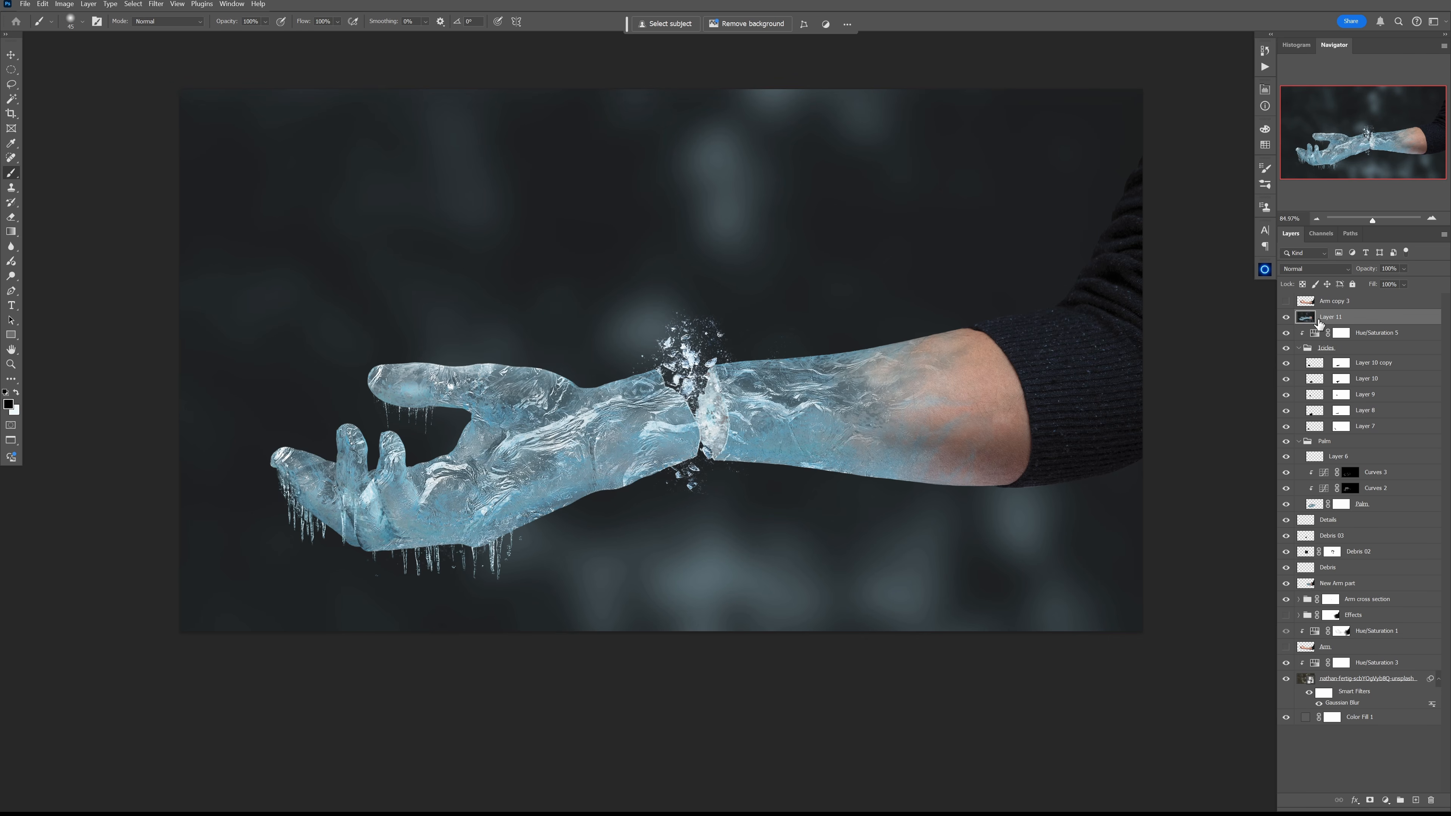
pyautogui.click(156, 5)
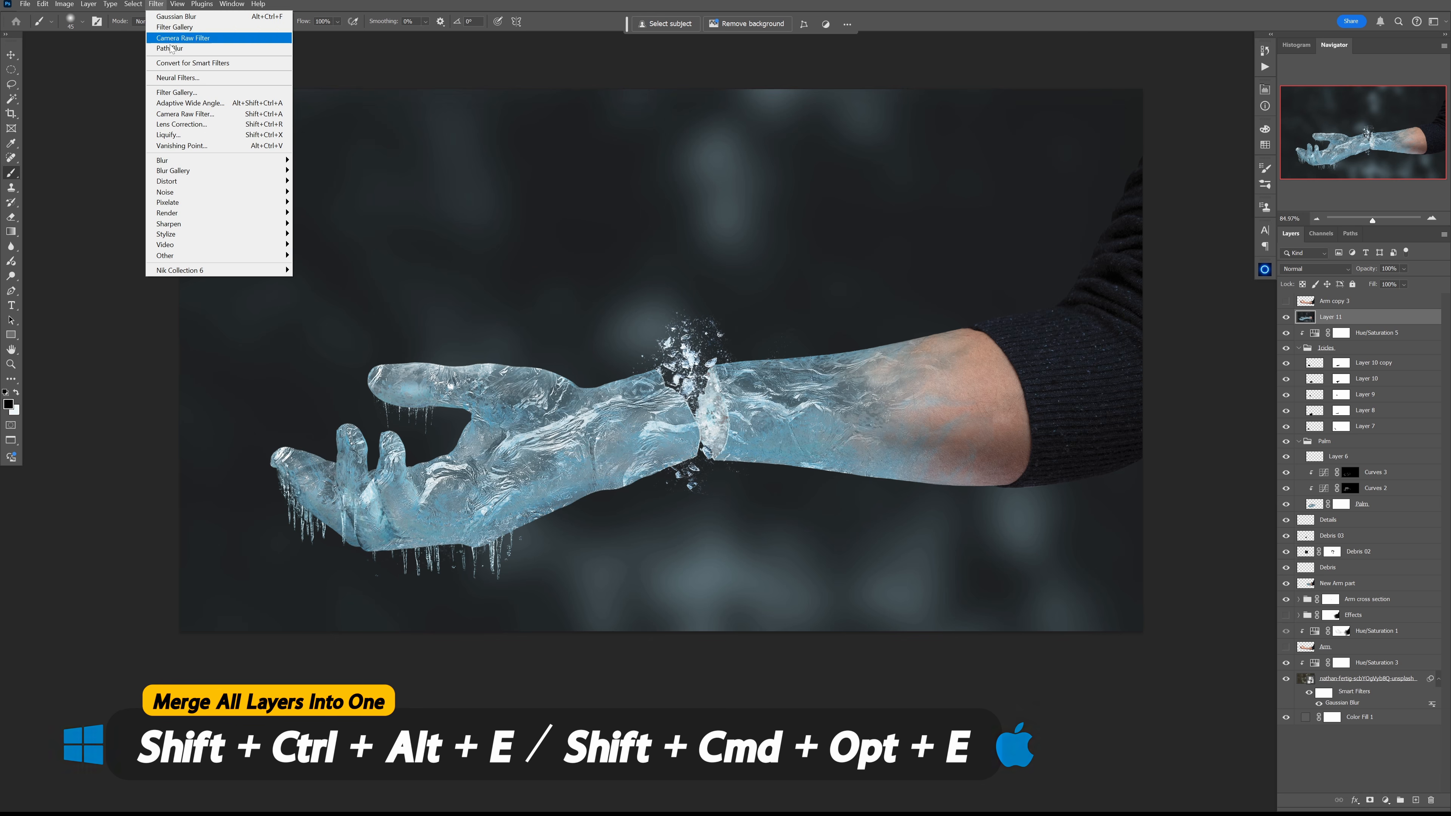
pyautogui.click(199, 118)
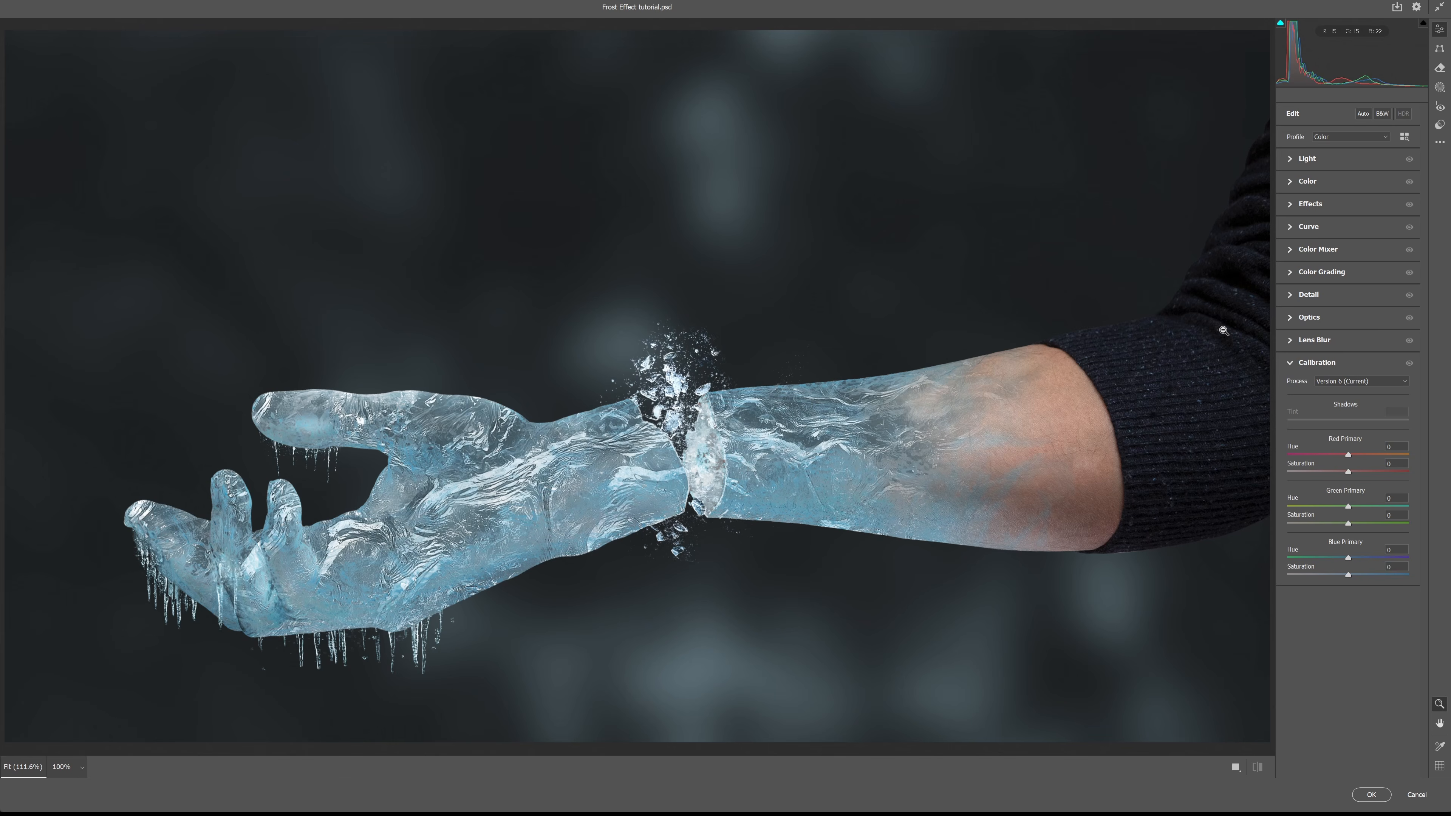
# - Grade the light and set Texture +34, Clarity -9, Dehaze -12, Vignette -72, and calibration hues to red +13 and blue -11
pyautogui.click(1289, 157)
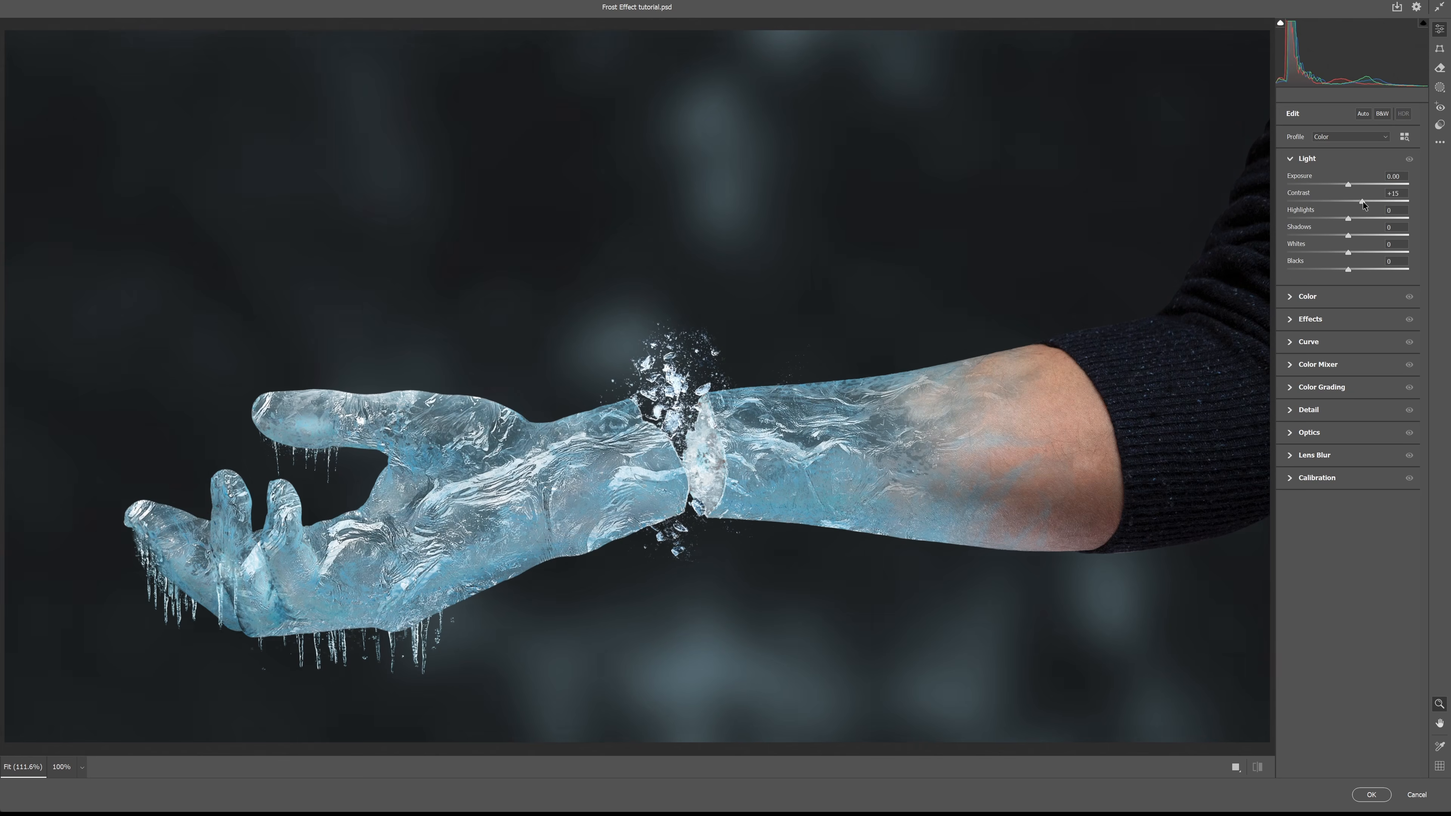
pyautogui.moveTo(1351, 224); pyautogui.dragTo(1354, 186)
pyautogui.doubleClick(1363, 217)
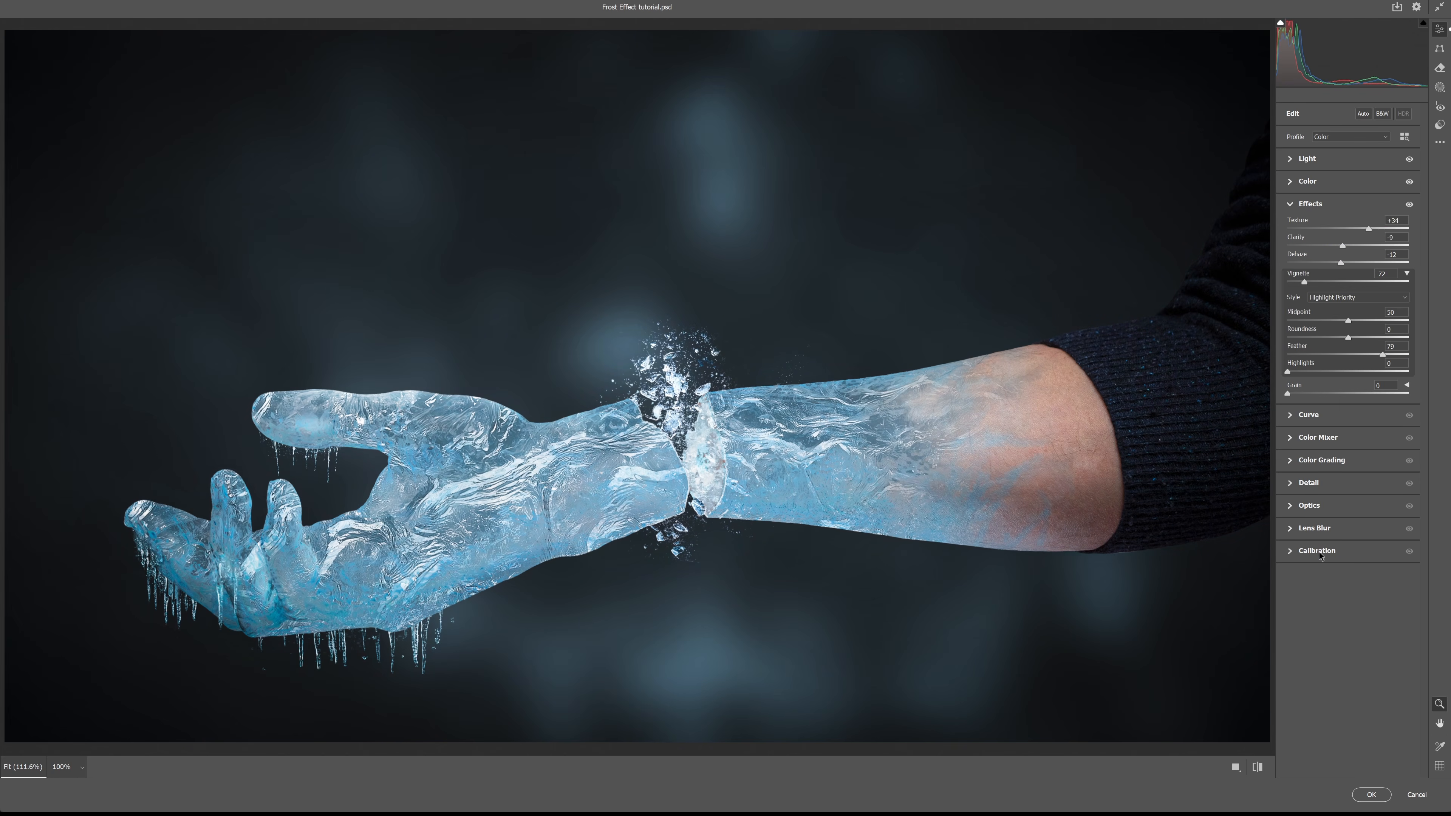
pyautogui.click(1317, 551)
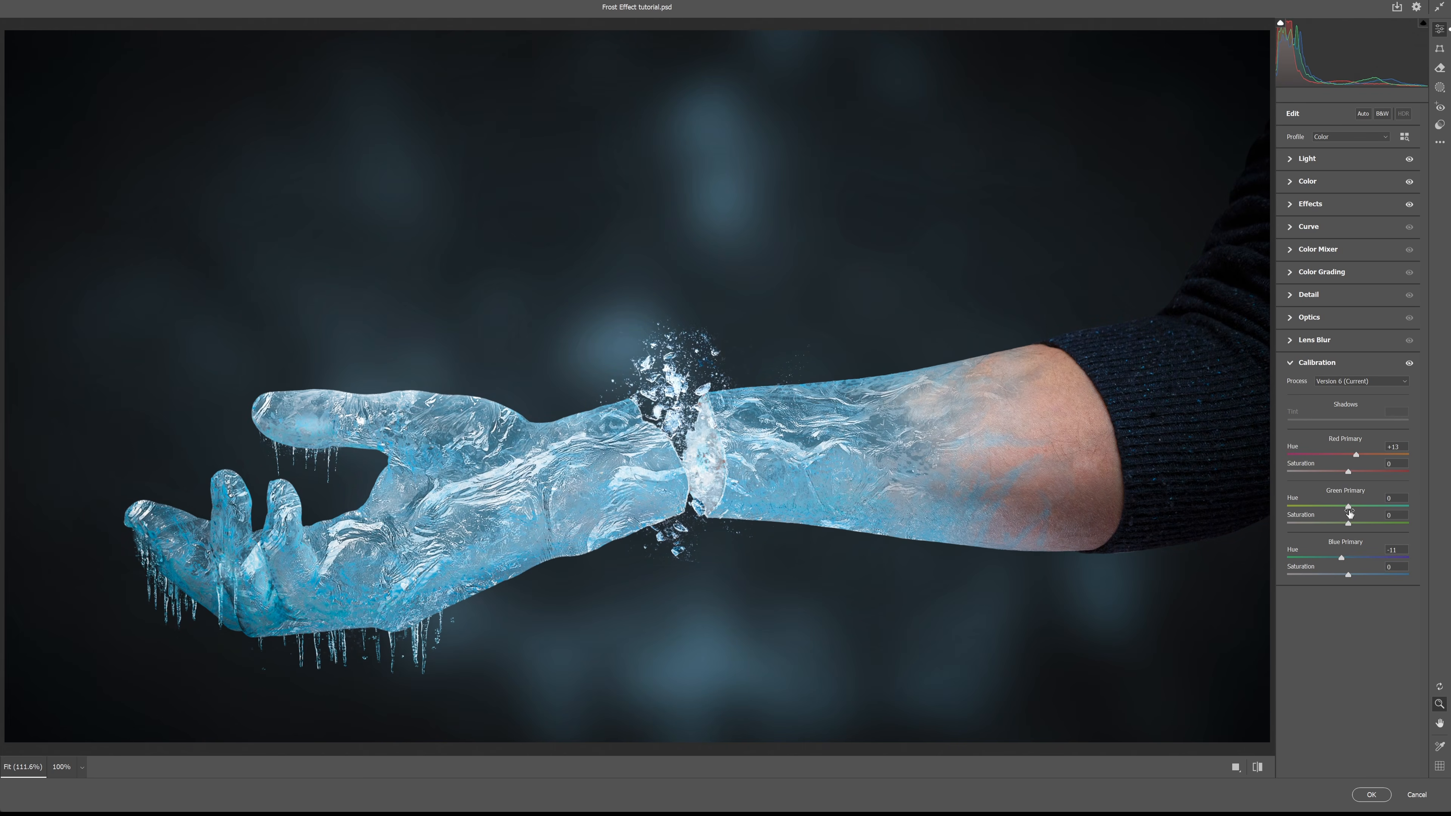